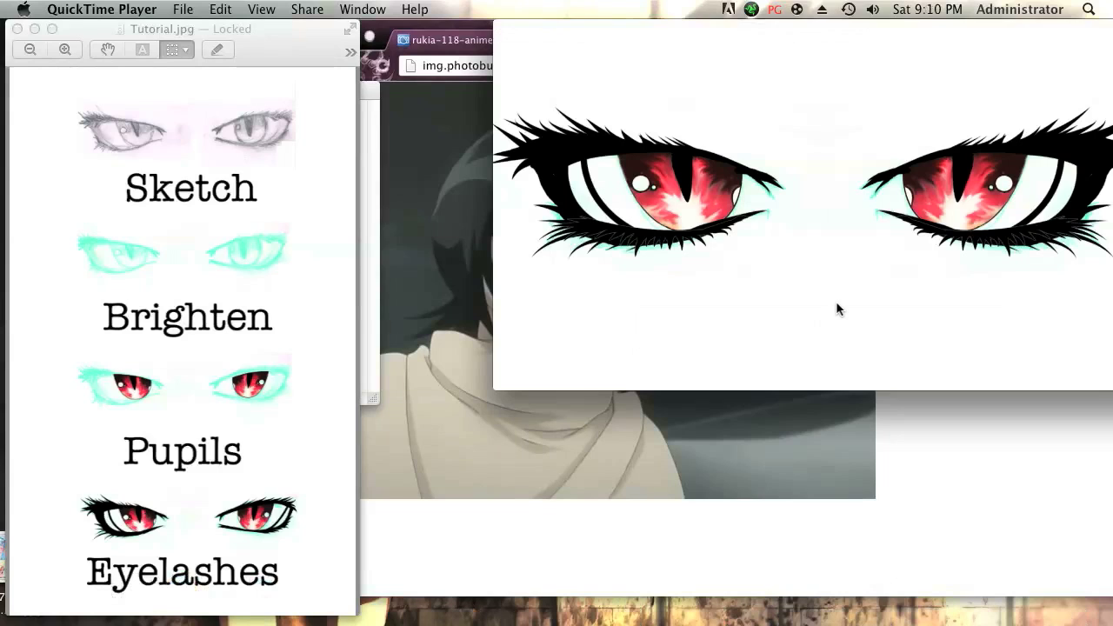
- Play the finished eye animation movie as a reference for the effect
mouse_move(819, 82)
mouse_move(830, 190)
left_click(826, 323)
left_click(358, 267)
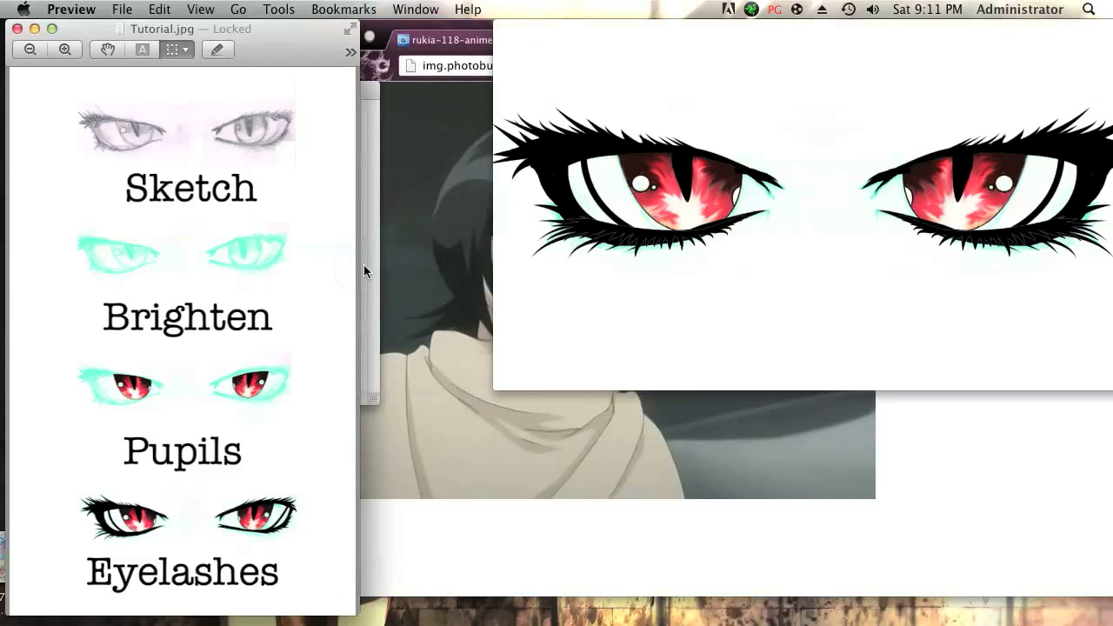
- Minimize the Comp 1_2.mov movie and the browser window, and switch to the E02.JPG document in Photoshop
left_click(364, 266)
left_click(524, 199)
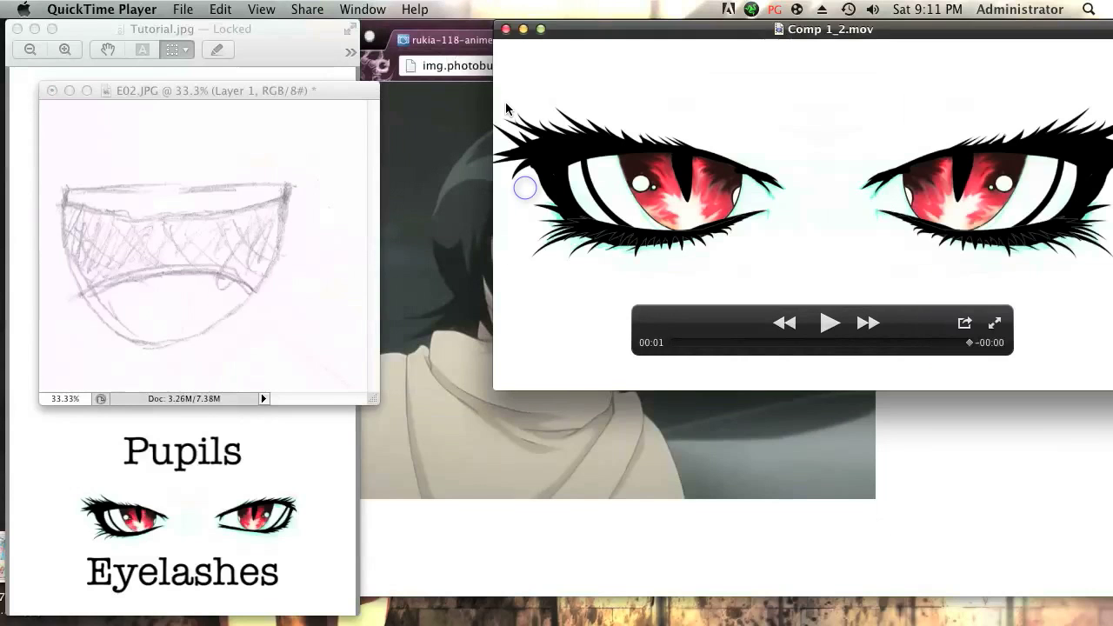
left_click(522, 32)
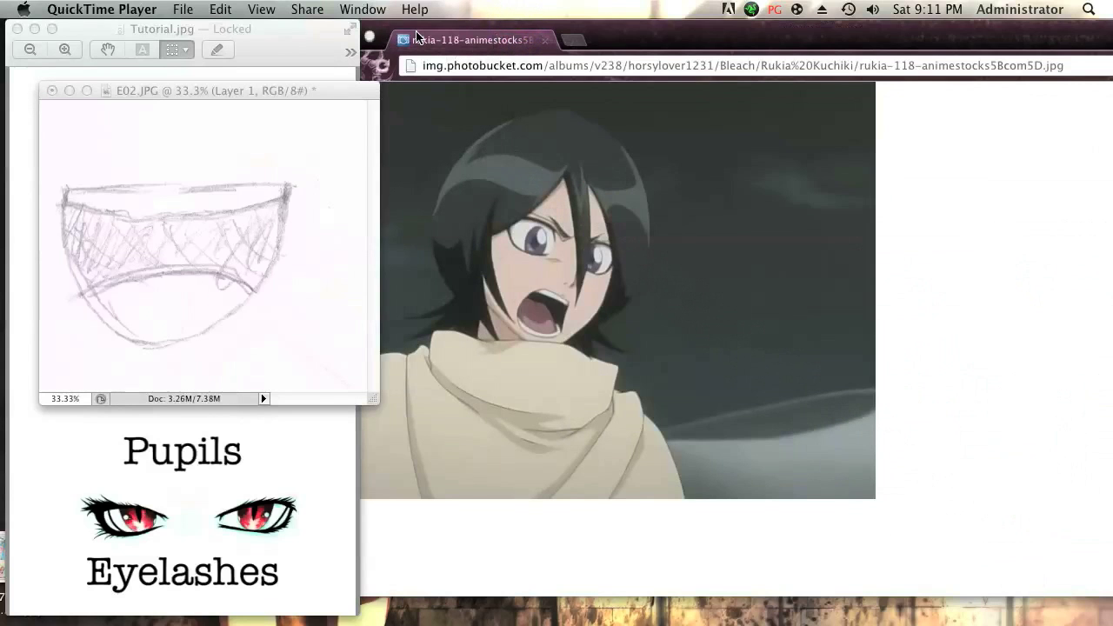
left_click(391, 39)
left_click(338, 38)
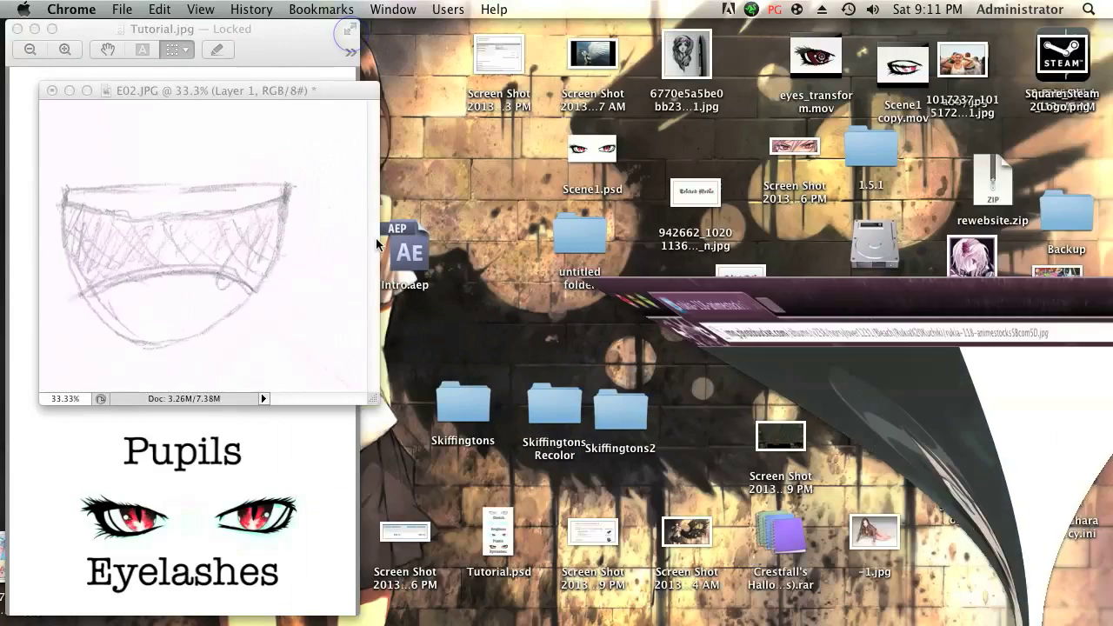
left_click(321, 92)
- Enlarge and reposition the E02.JPG window, move the animation frames strip below it, and zoom the document to 50%
left_click_drag(571, 66, 685, 91)
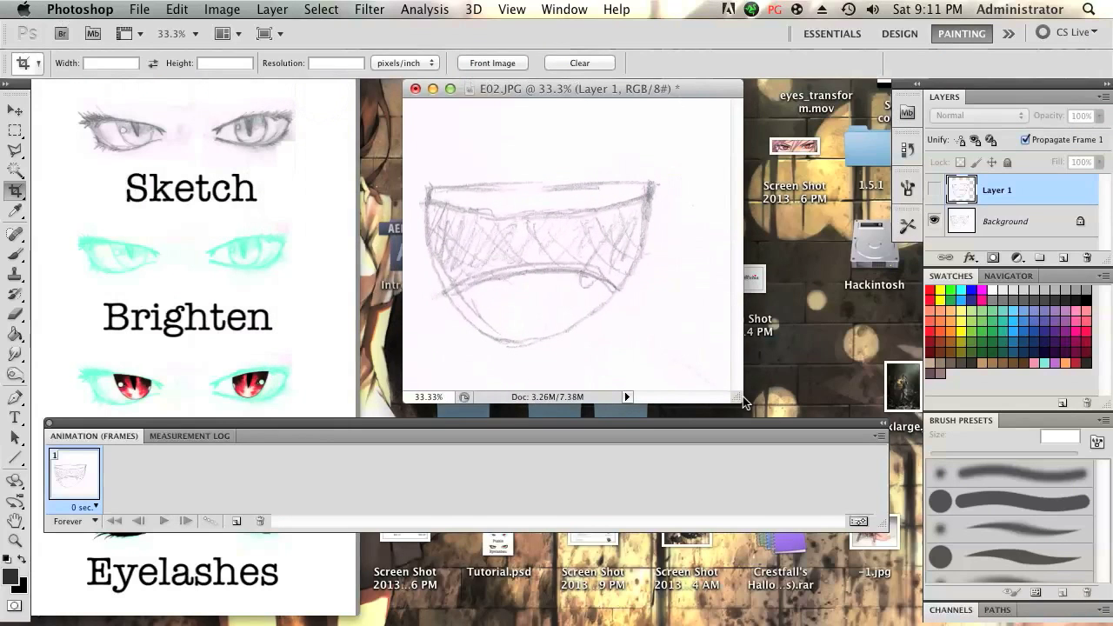
left_click_drag(736, 392, 1109, 569)
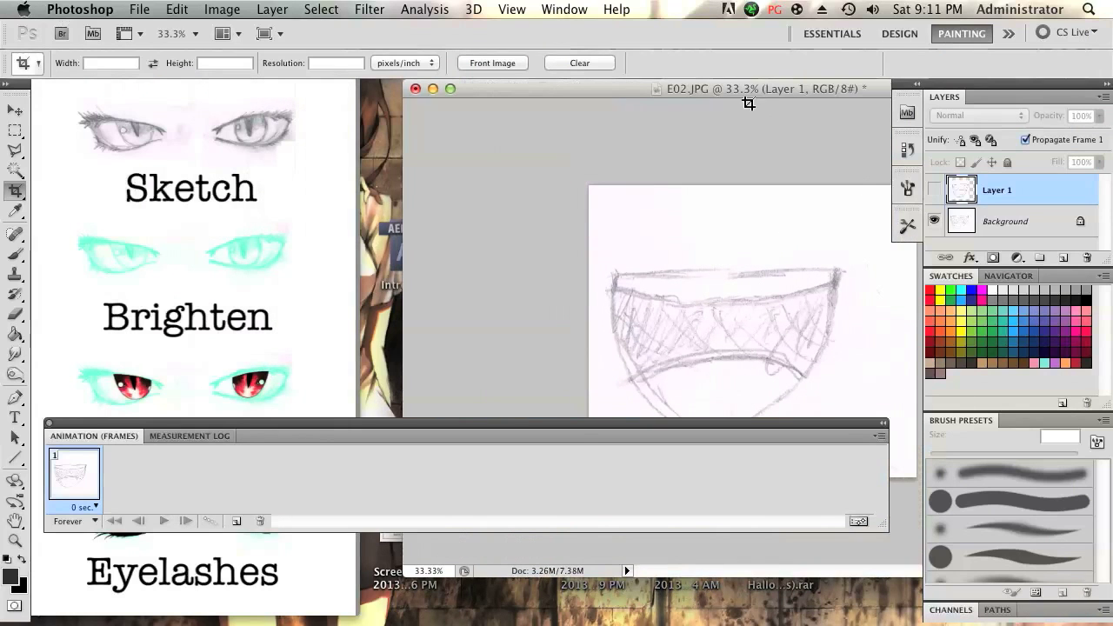
left_click_drag(739, 83, 639, 82)
left_click_drag(608, 425, 658, 513)
key("super+equal")
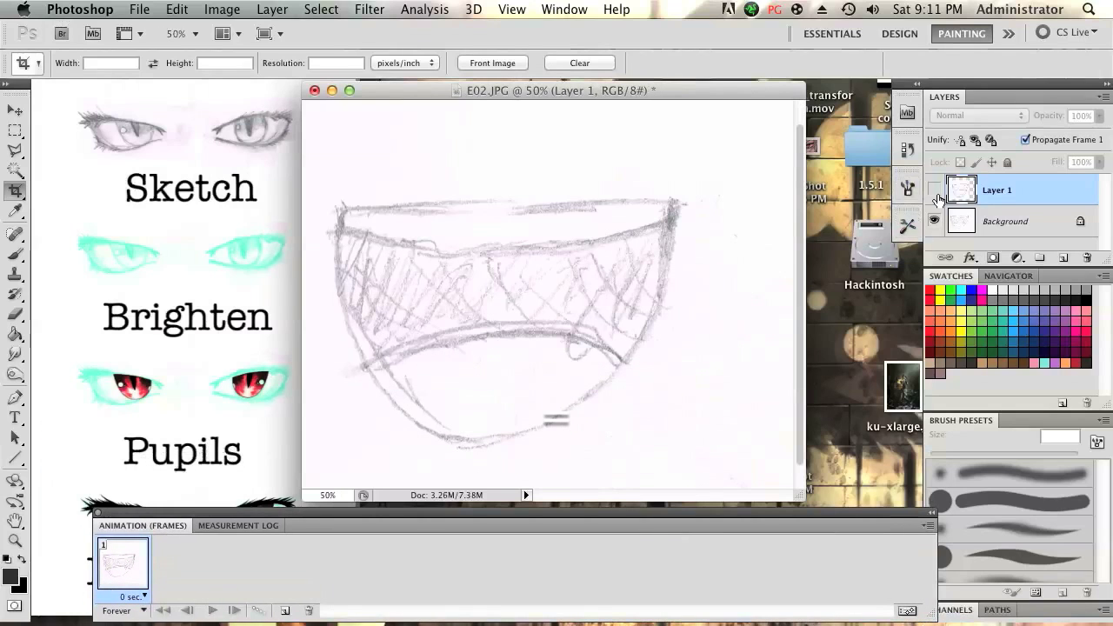
- View the Background and Layer 1 mouth sketches separately, and leave both layers visible
left_click(934, 222)
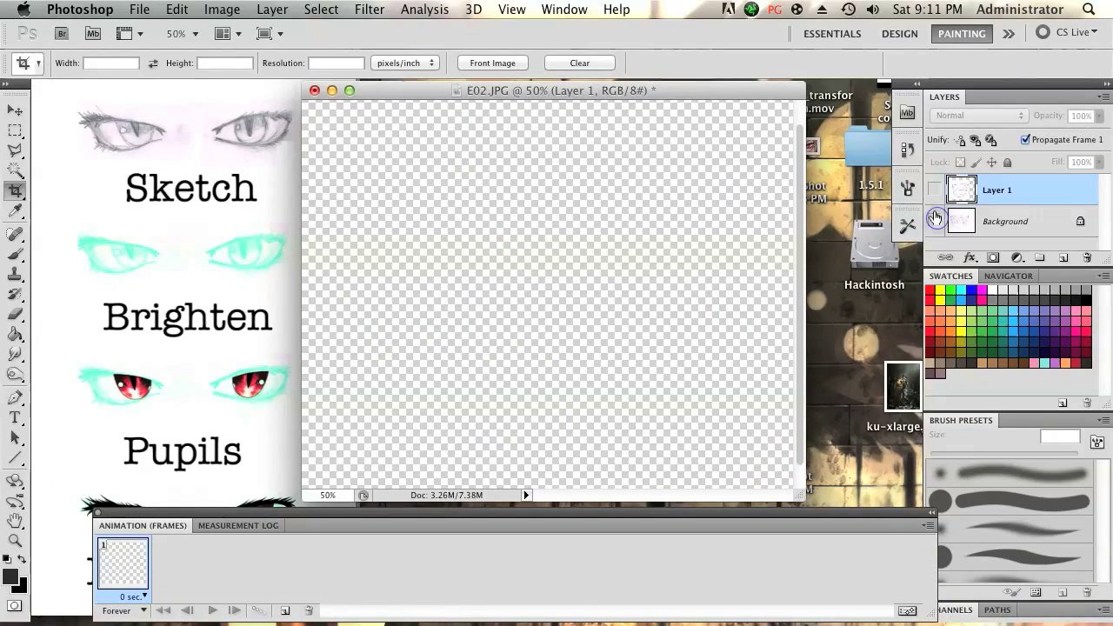
left_click(934, 190)
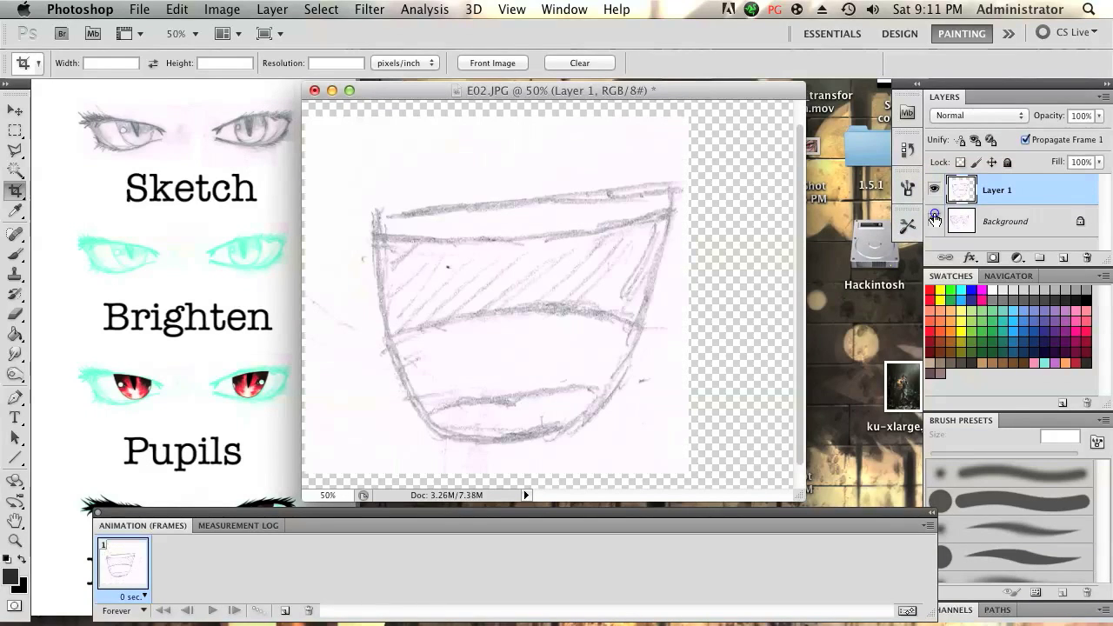
left_click(933, 220)
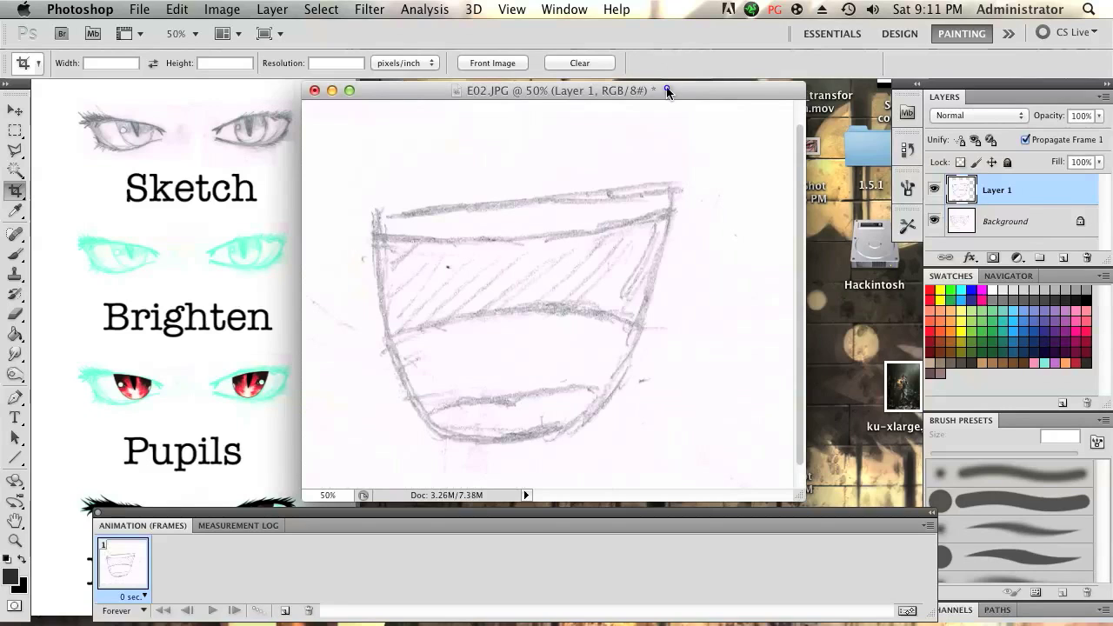
left_click_drag(666, 90, 726, 84)
- Try a freehand scribble across the sketch with the 40 px Brush and undo it
key("p")
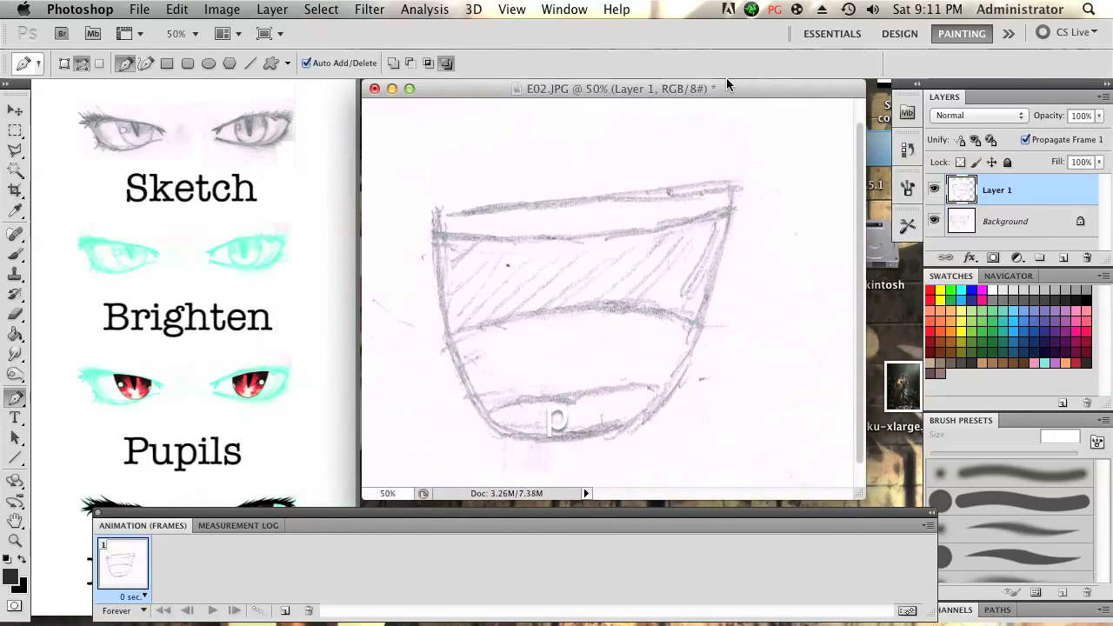
key("b")
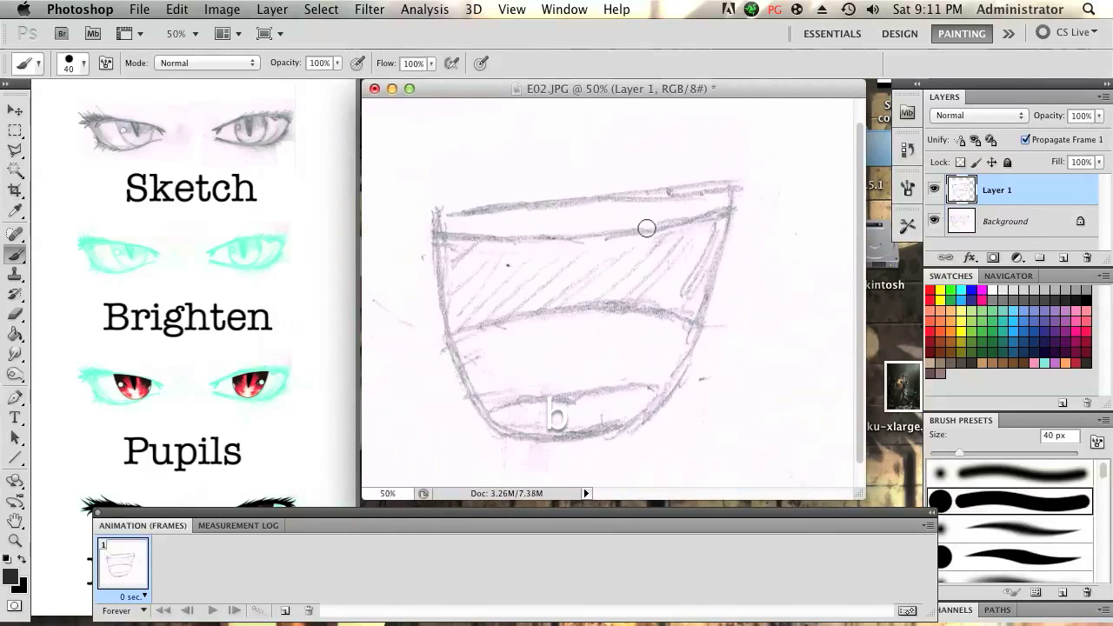
mouse_move(459, 145)
left_mouse_down()
mouse_move(565, 166)
mouse_move(670, 154)
mouse_move(635, 259)
mouse_move(748, 300)
left_mouse_up()
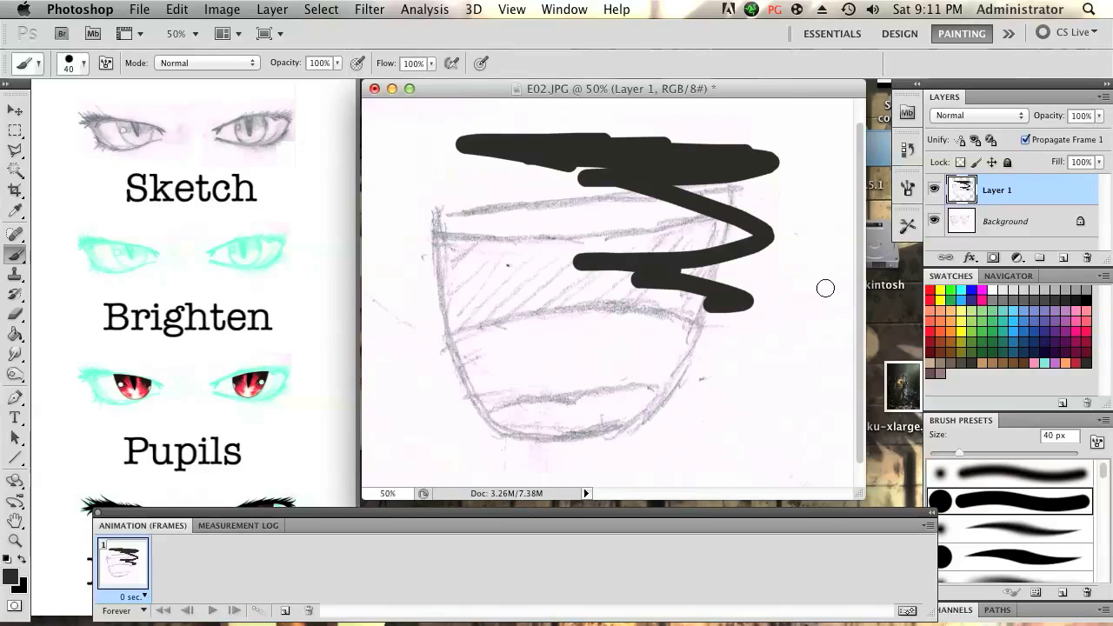
key("super+z")
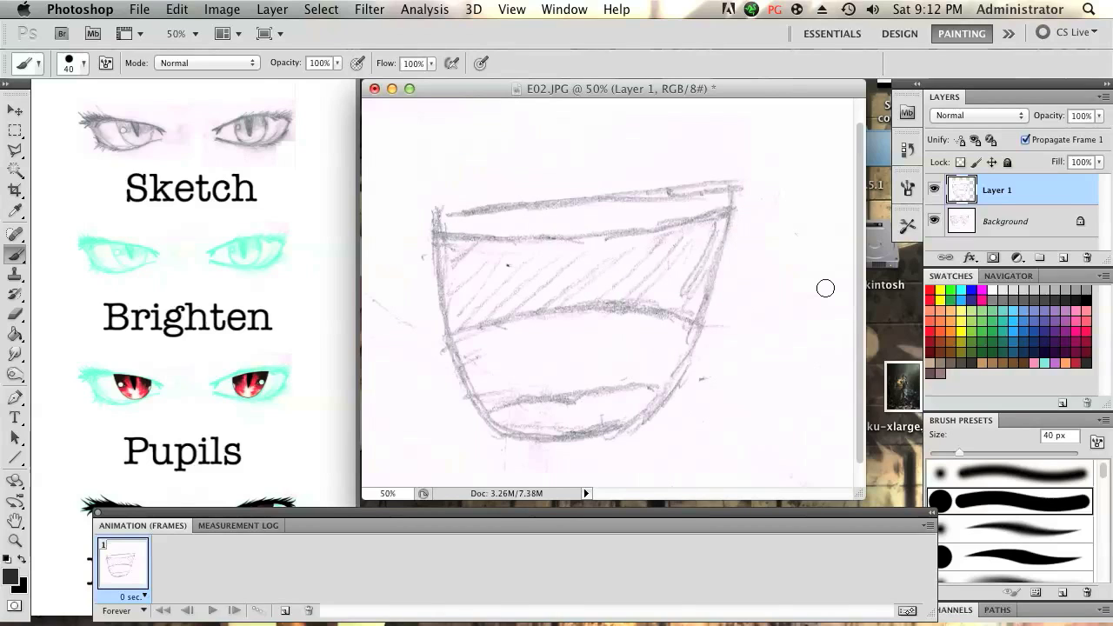
- Draw a straight horizontal Pen path above the mouth sketch and stroke it using the Brush with Simulate Pressure
key("p")
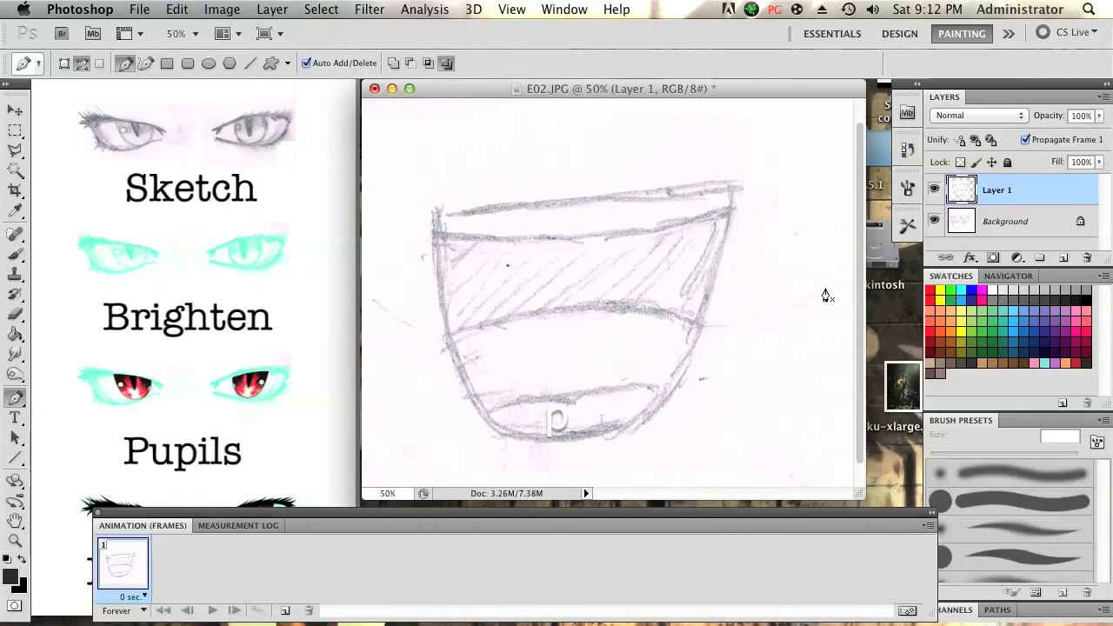
left_click(402, 146)
left_click(567, 146)
right_click(521, 146)
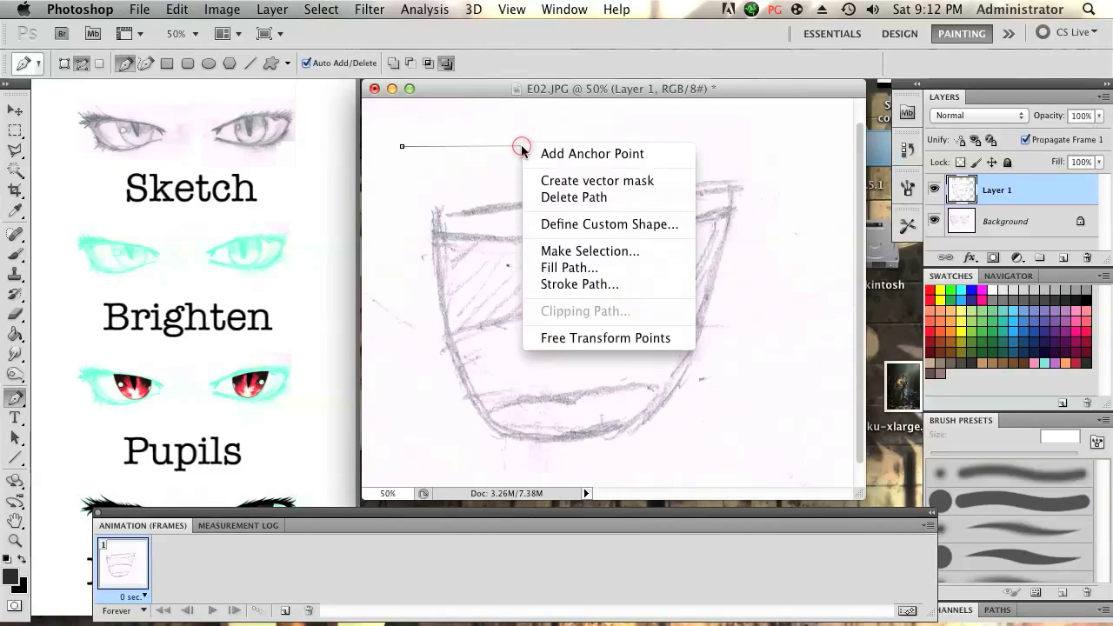
left_click(575, 282)
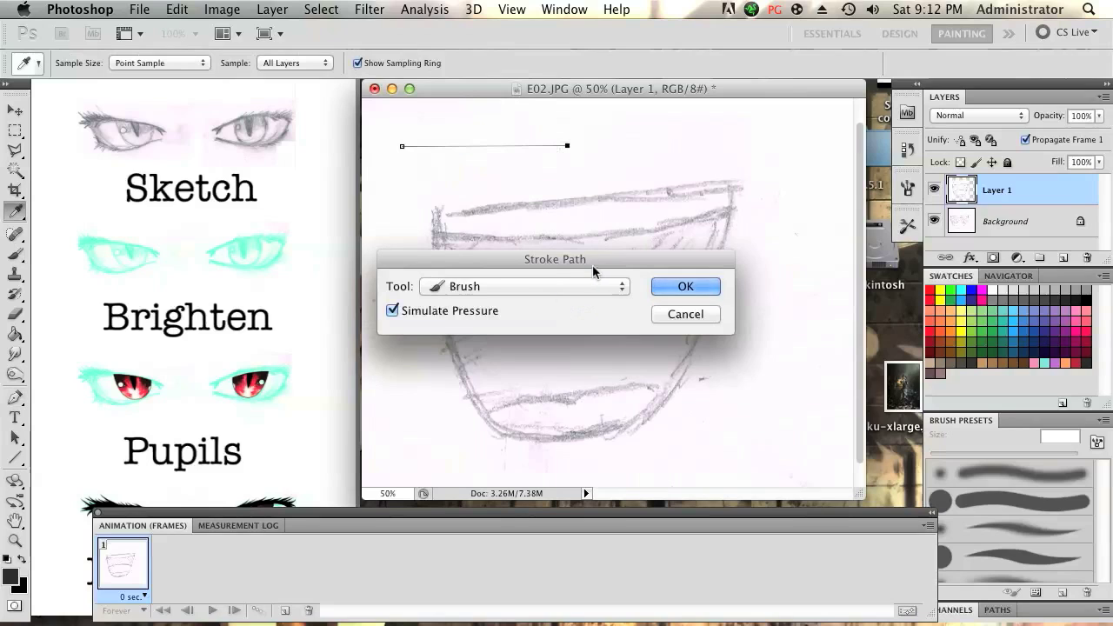
left_click(685, 286)
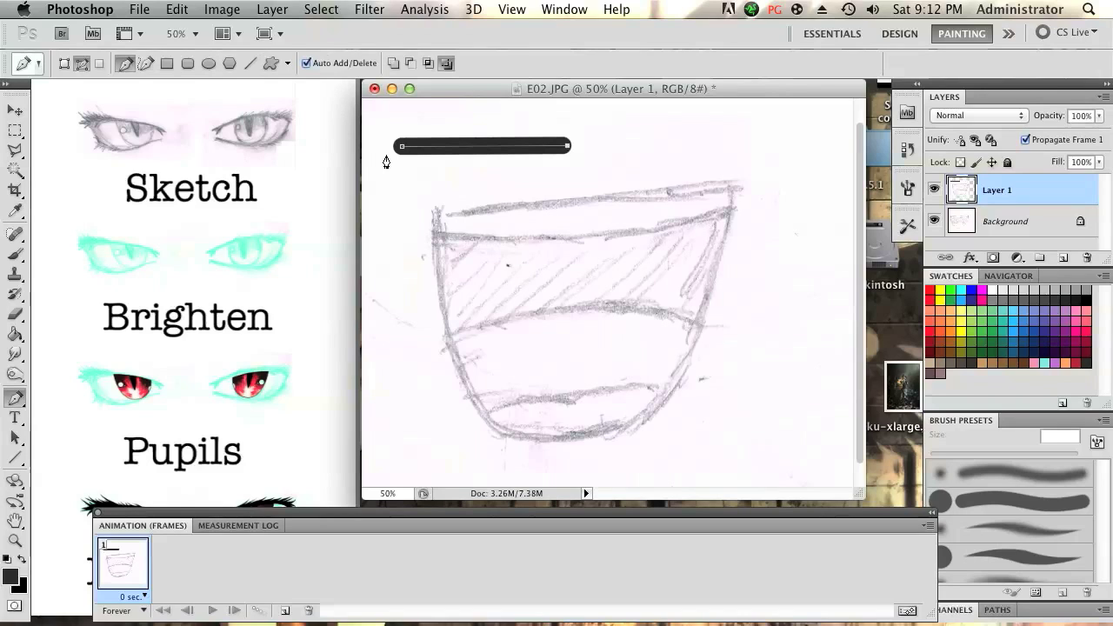
- Undo the test brush stroke and delete its straight path
key("BackSpace")
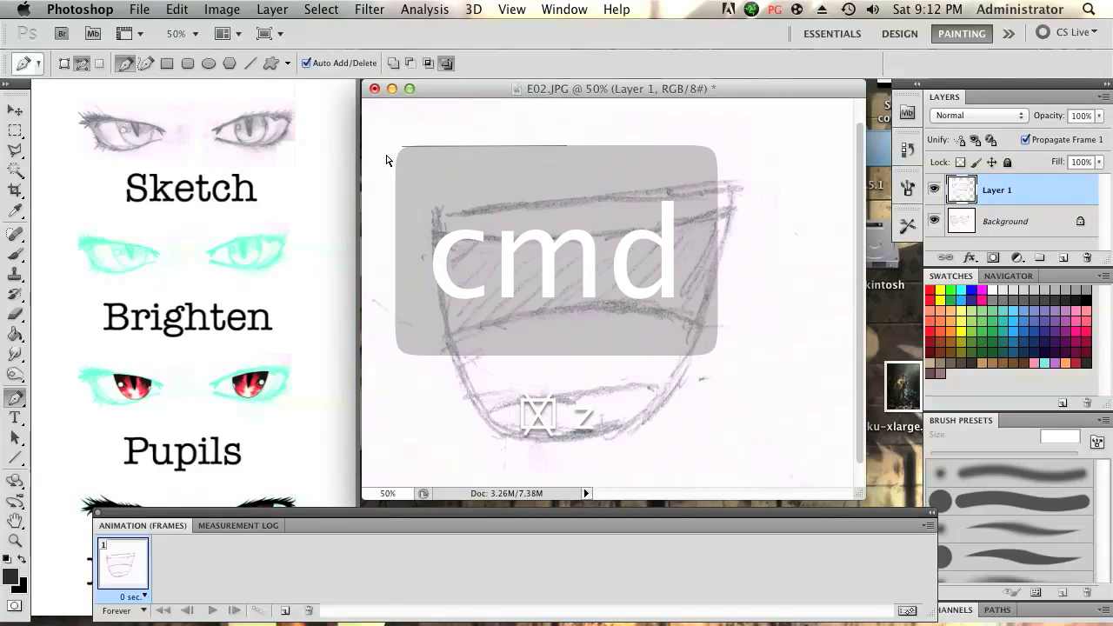
key("super+z")
key("BackSpace")
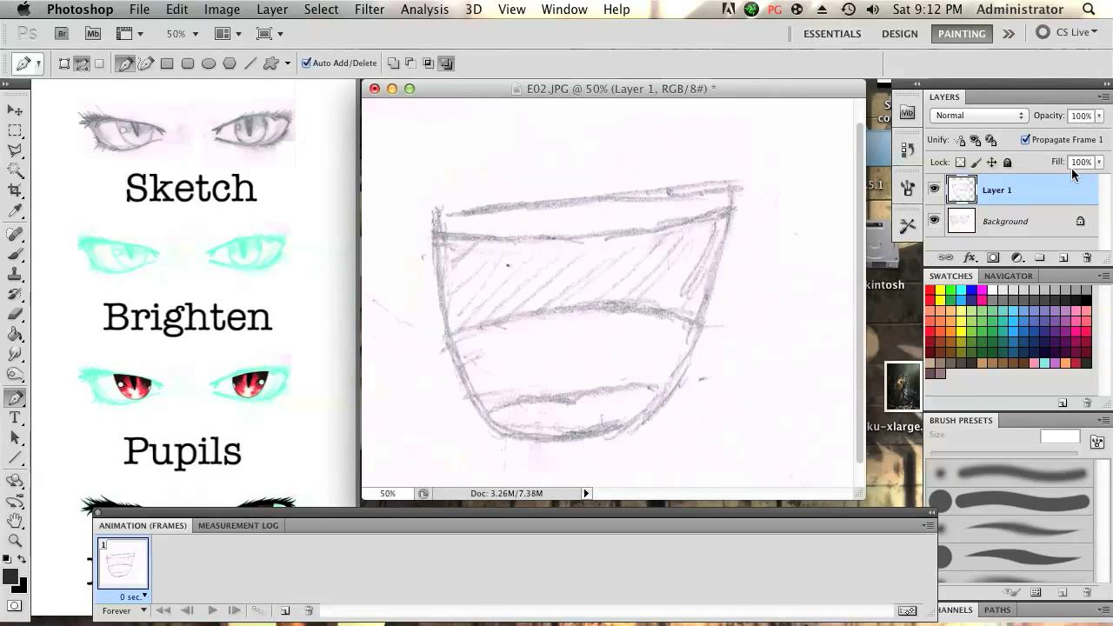
- Convert the locked Background into a regular layer with the default name
right_click(1015, 225)
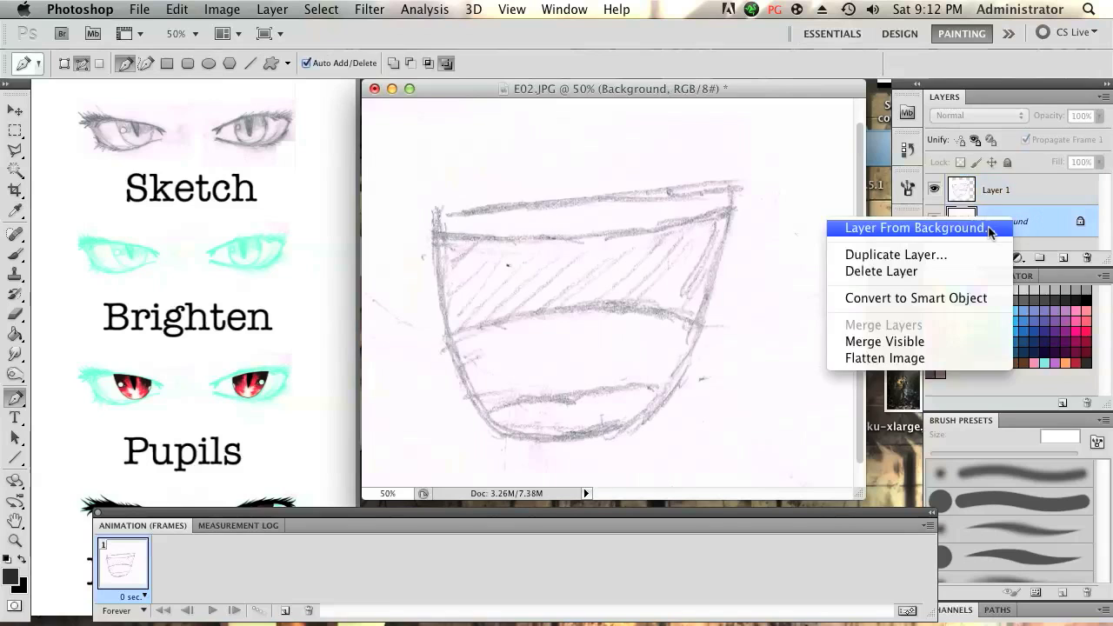
left_click(991, 226)
left_click(727, 263)
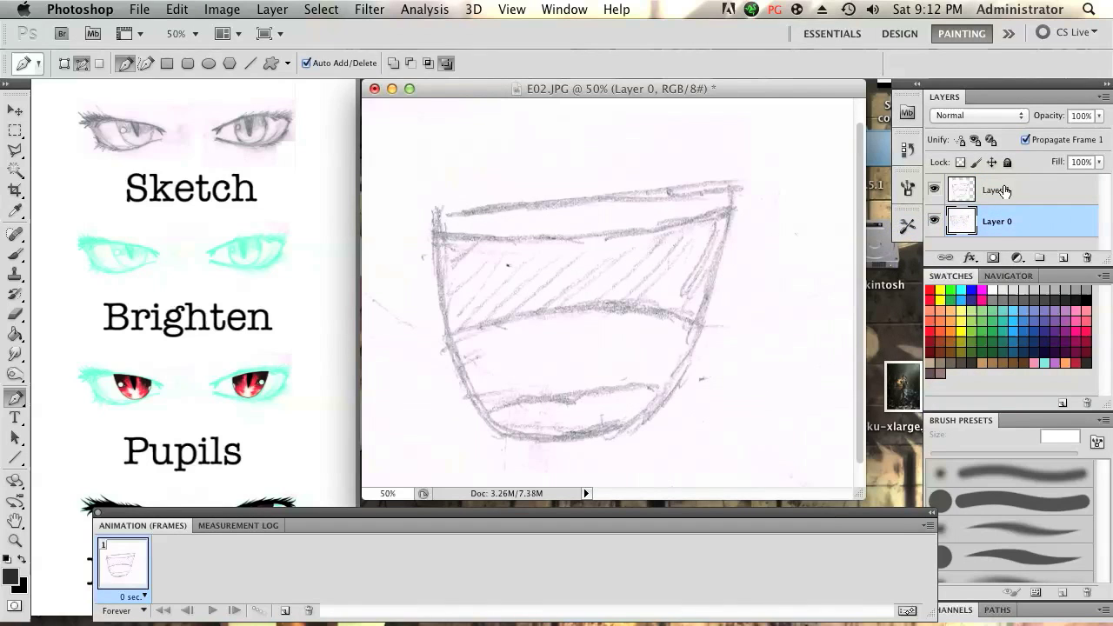
- Toggle Layer 1's visibility repeatedly to compare the two mouth sketches
left_click(932, 191)
left_click(932, 191)
left_click(931, 191)
left_click(932, 190)
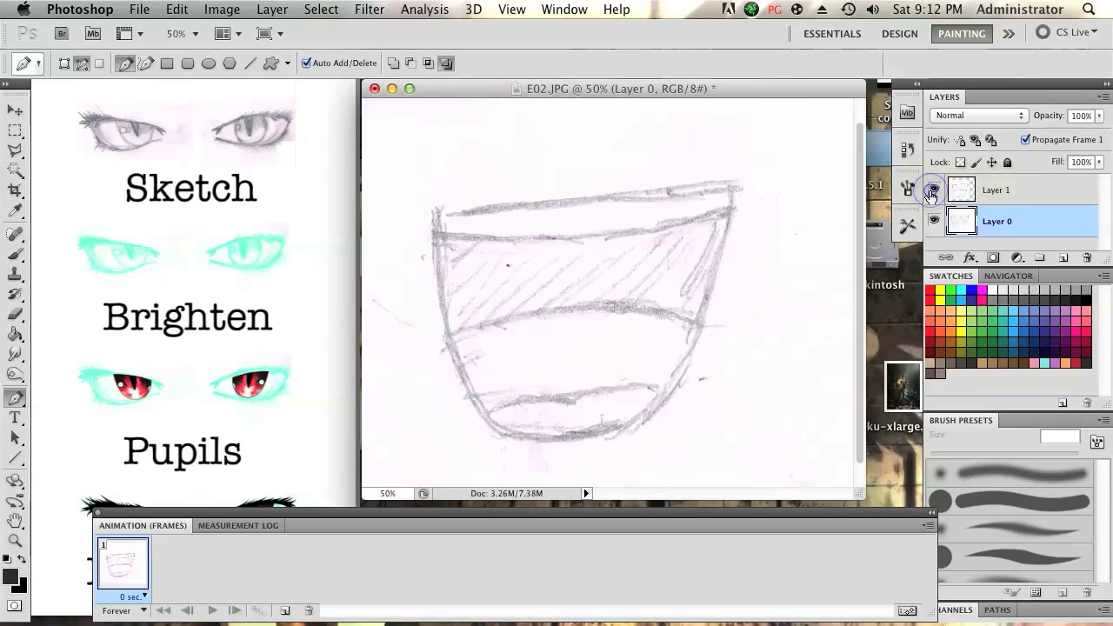
left_click(932, 190)
left_click(932, 190)
- Add a blank layer between the two mouth sketches and rename the lower sketch layer "Mouth 1"
left_click(1064, 259)
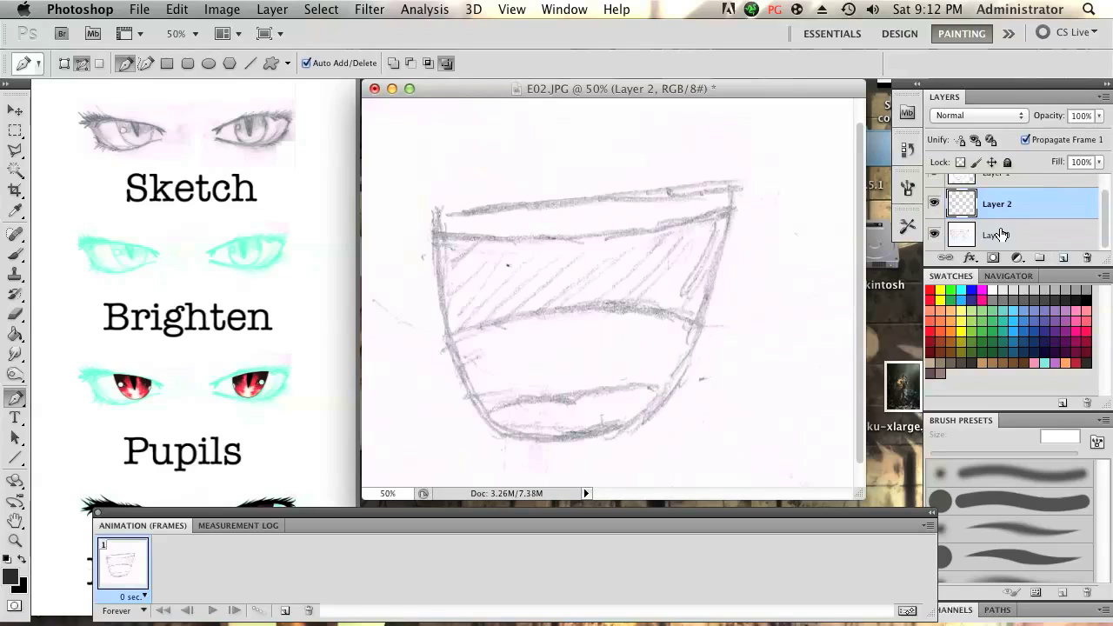
double_click(1021, 235)
left_click(903, 279)
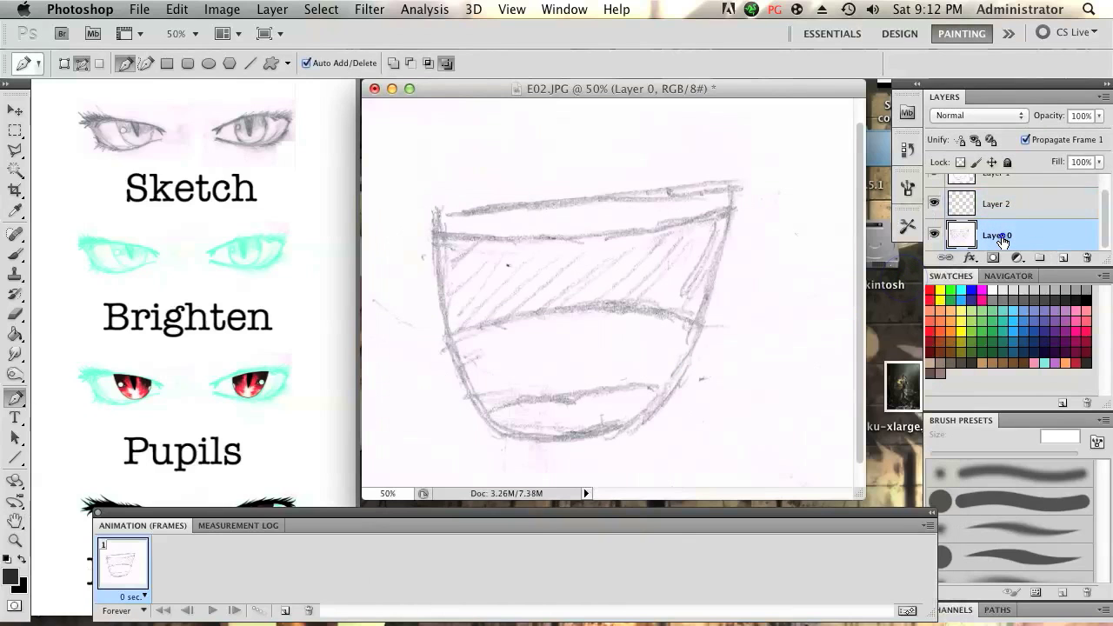
double_click(998, 235)
type("Mouth 1")
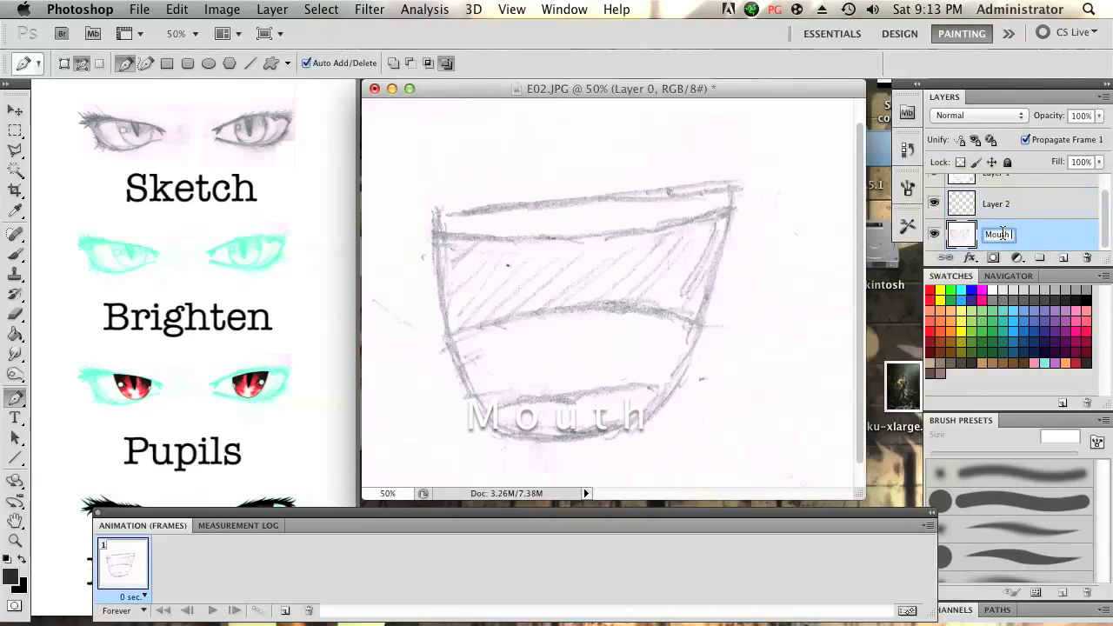
- Rename the blank middle layer "Color Trans"
left_click(998, 206)
double_click(998, 205)
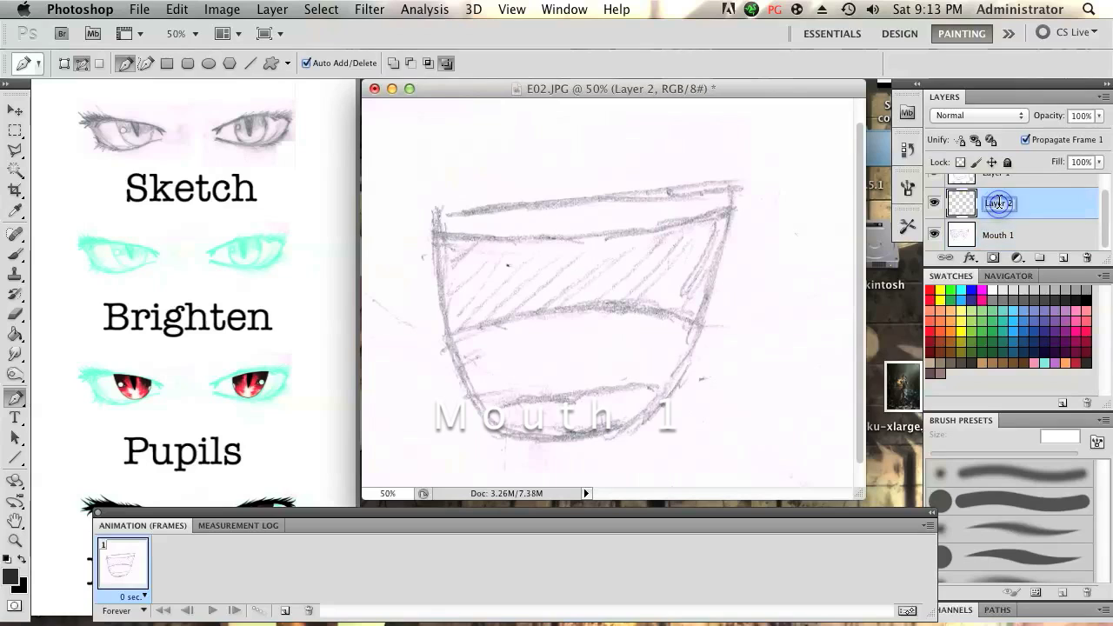
type("Color")
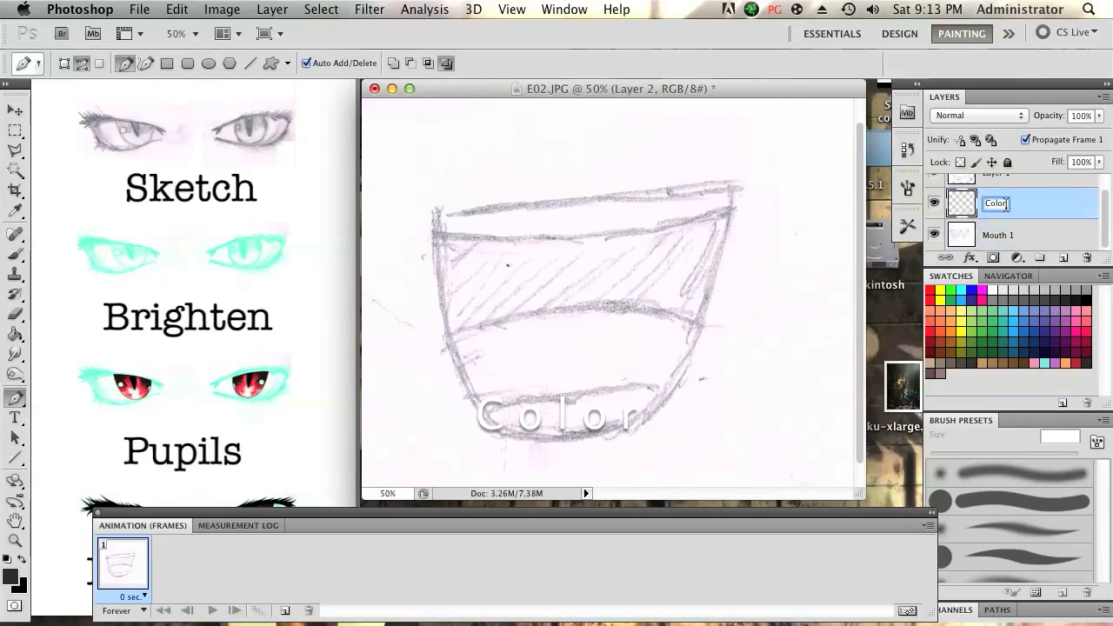
type("Tra")
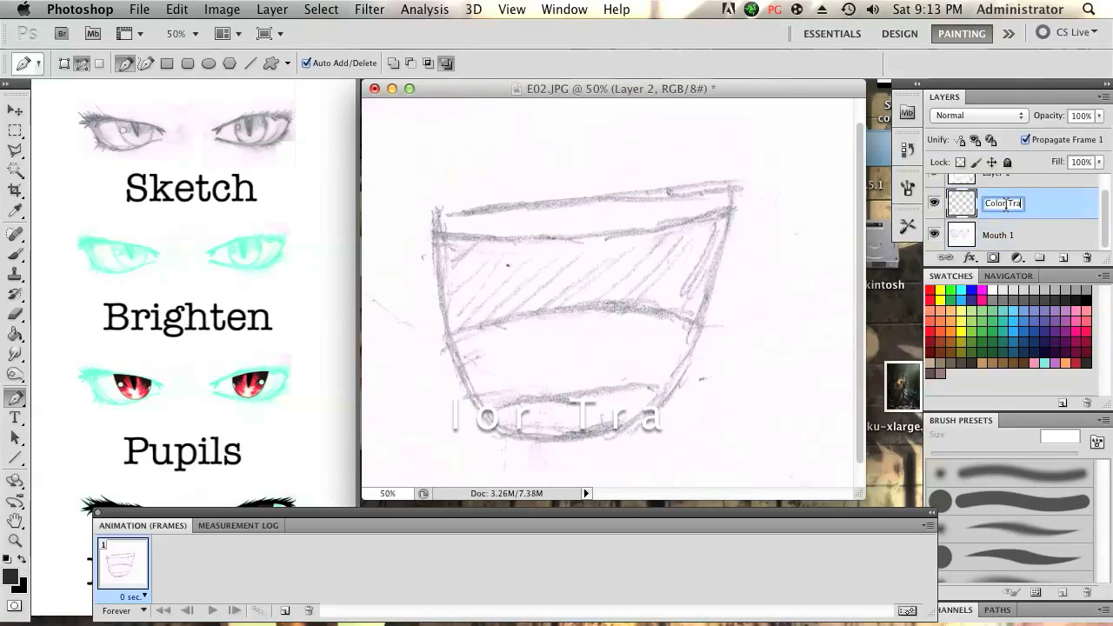
key("BackSpace")
type("ANS")
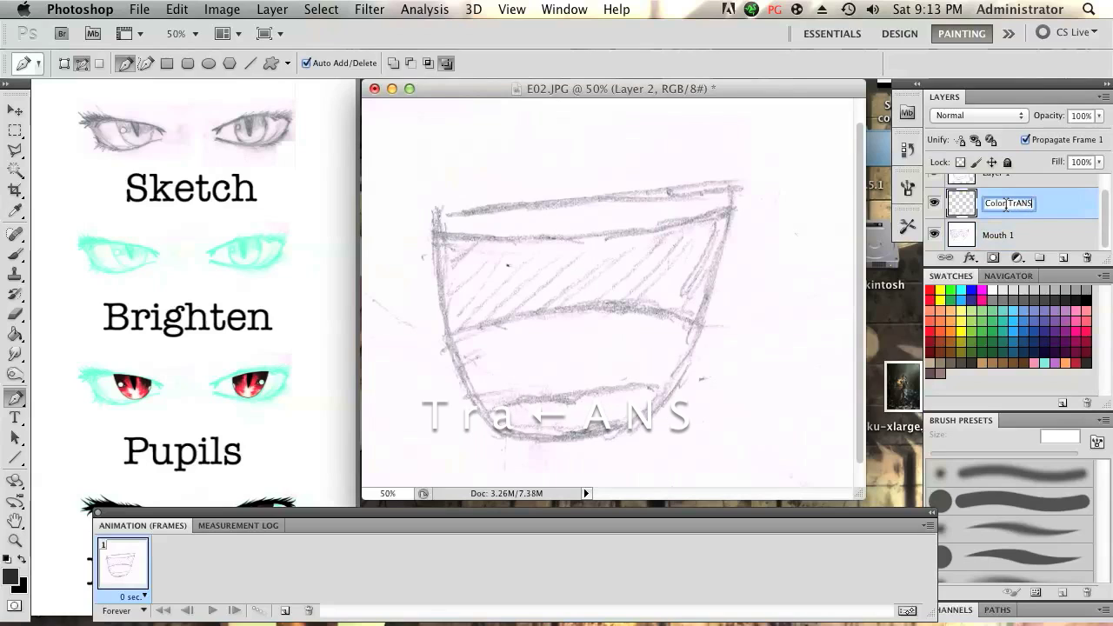
key("BackSpace")
key("BackSpace")
key("BackSpace")
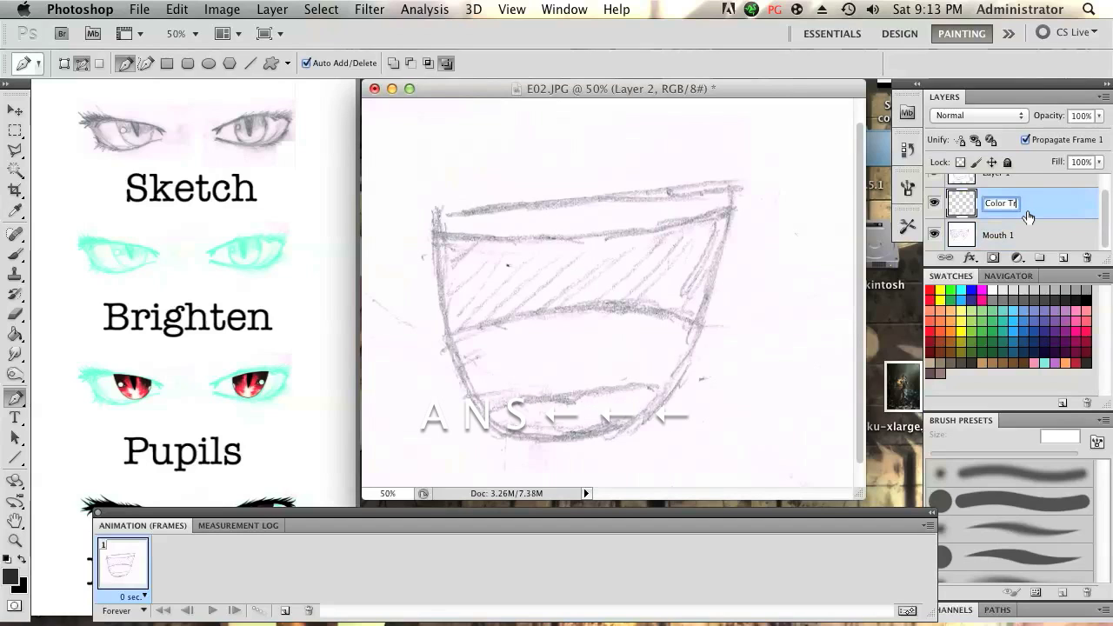
type("ans")
key("Return")
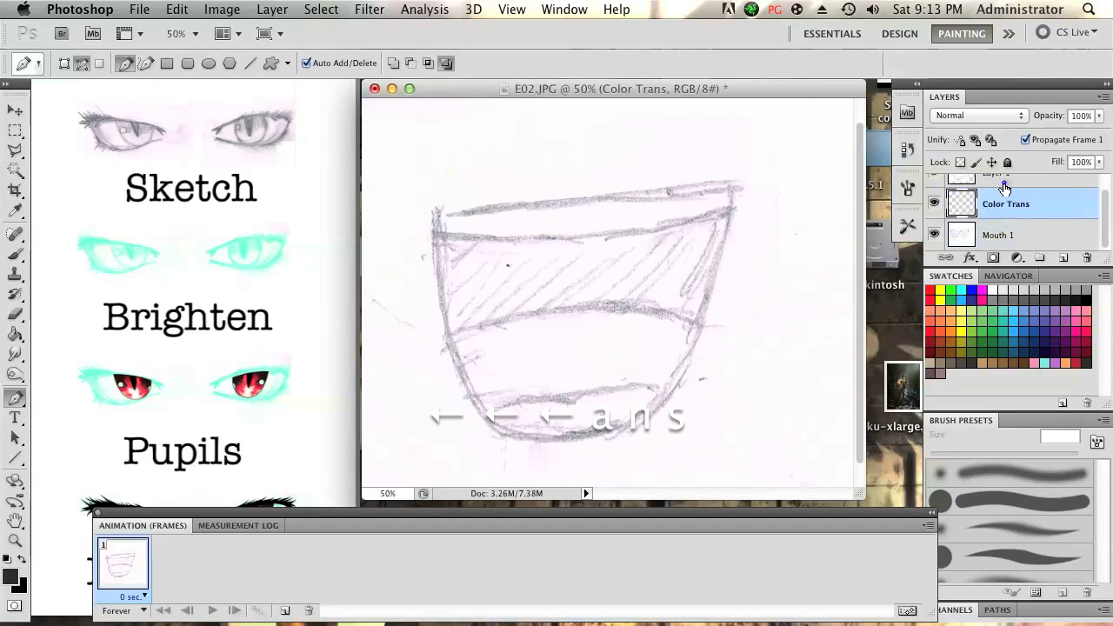
- Rename the upper mouth sketch layer "Mouth 2"
left_click(1002, 192)
double_click(1002, 191)
type("Mouth")
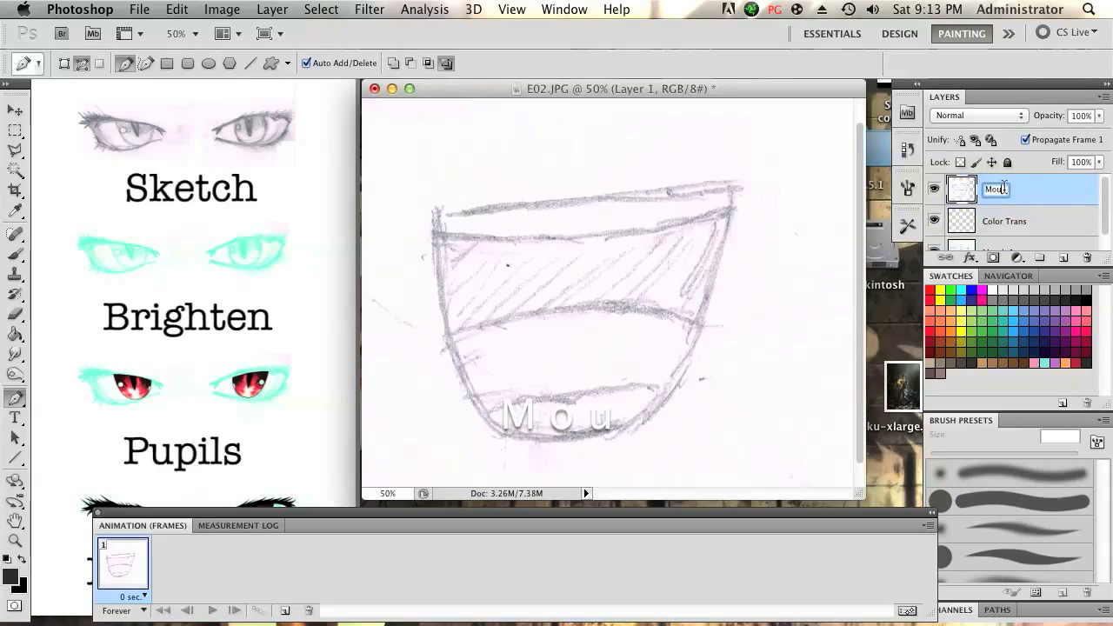
type(" 2")
key("Return")
- Add another blank layer and move it above Mouth 2 in the layer stack
left_click(1004, 220)
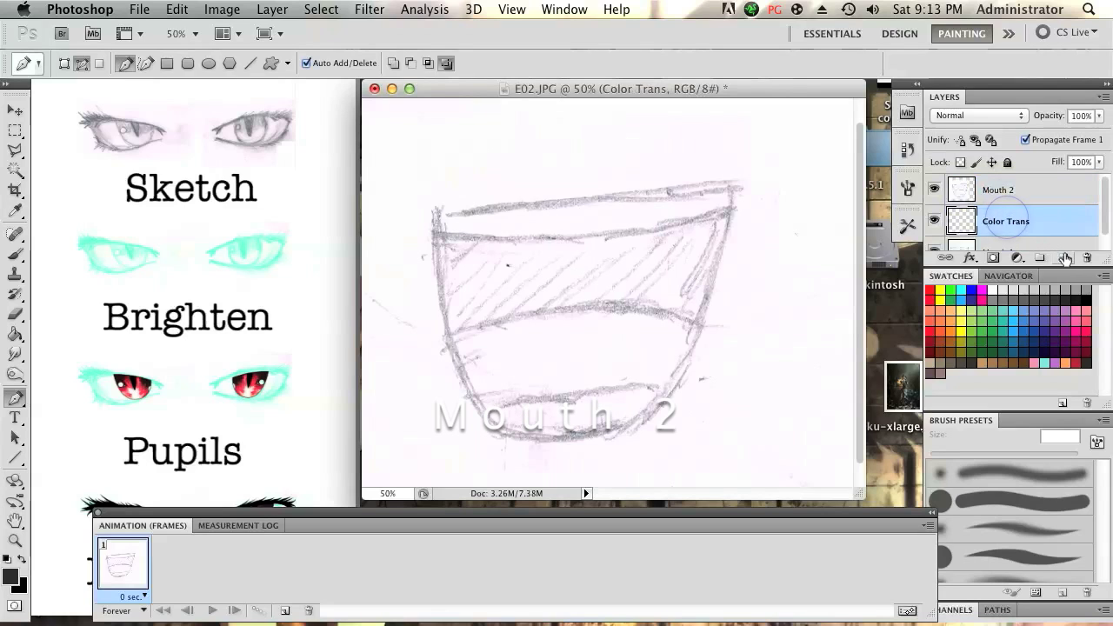
left_click(1064, 259)
left_click_drag(1009, 221, 1004, 193)
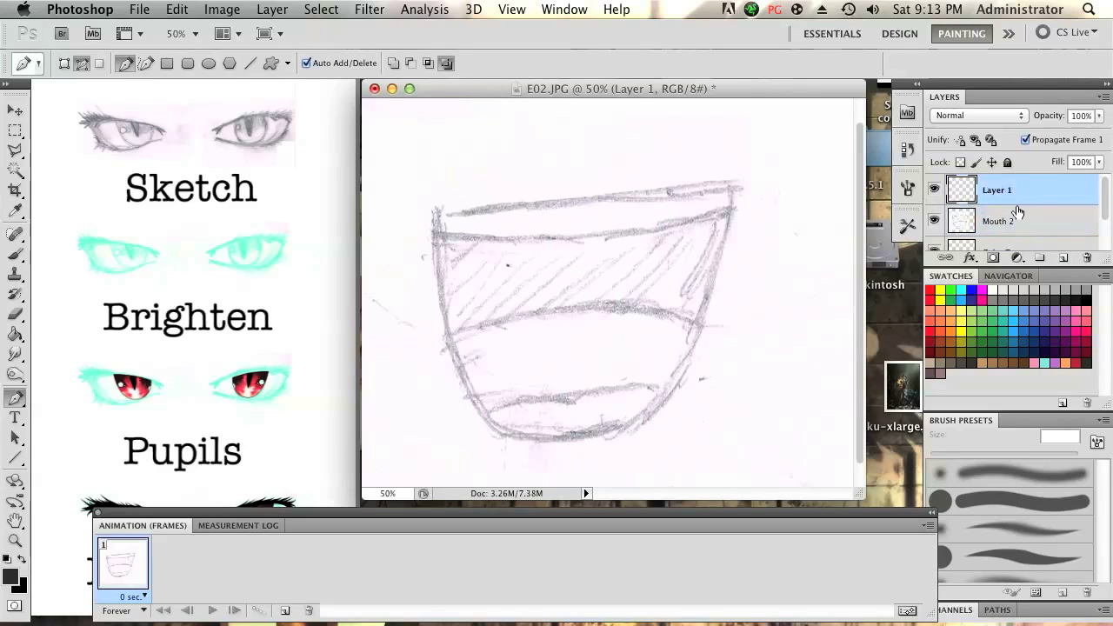
- Rename the topmost blank layer "Color Trans 2"
double_click(999, 191)
type("C")
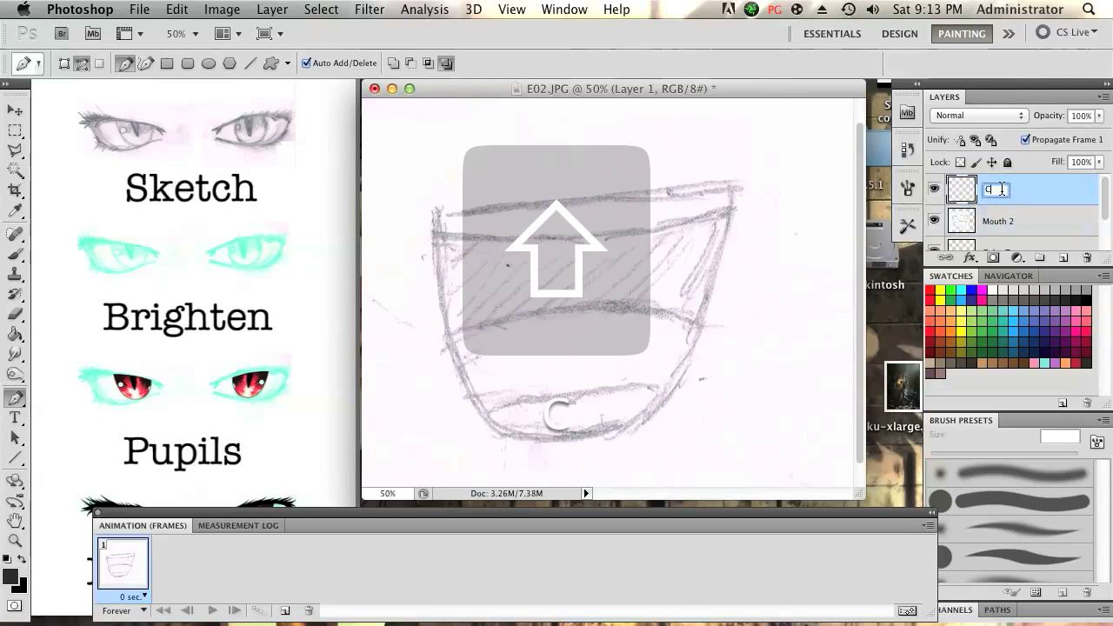
type("olor Trans 2")
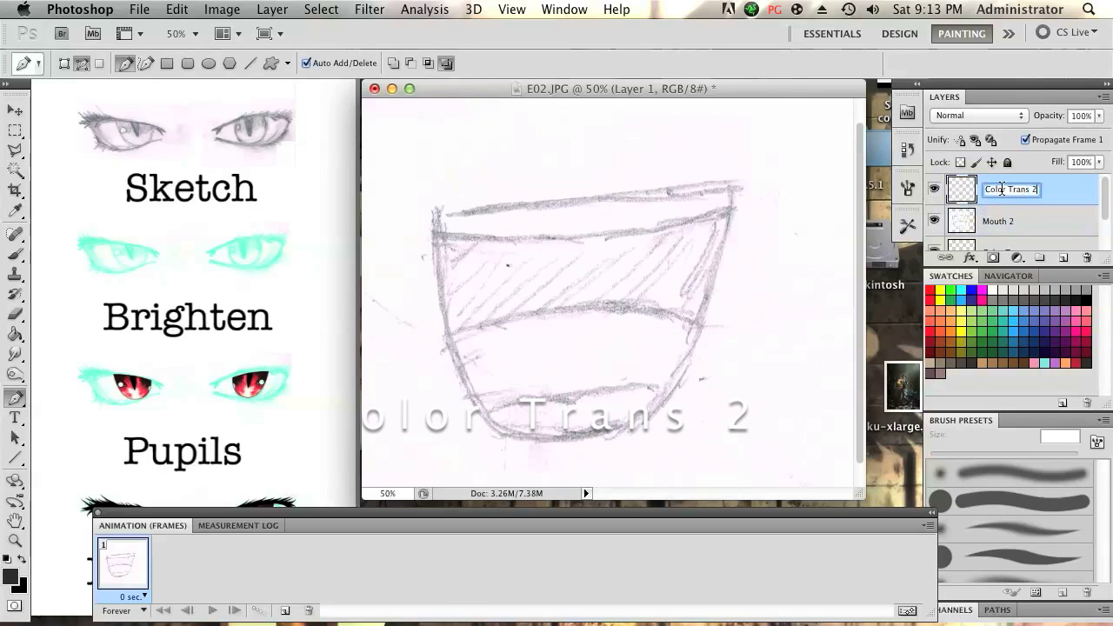
key("Return")
- Add a blank layer directly above the Color Trans layer and name it "Coloring"
left_click(1009, 222)
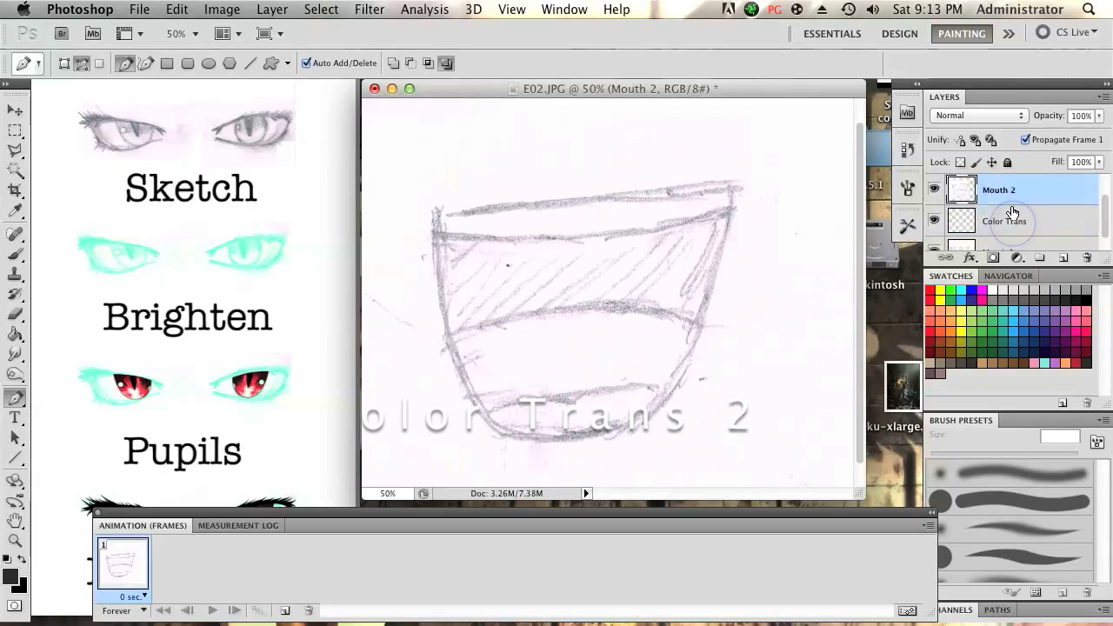
scroll(1013, 215, "down", 2)
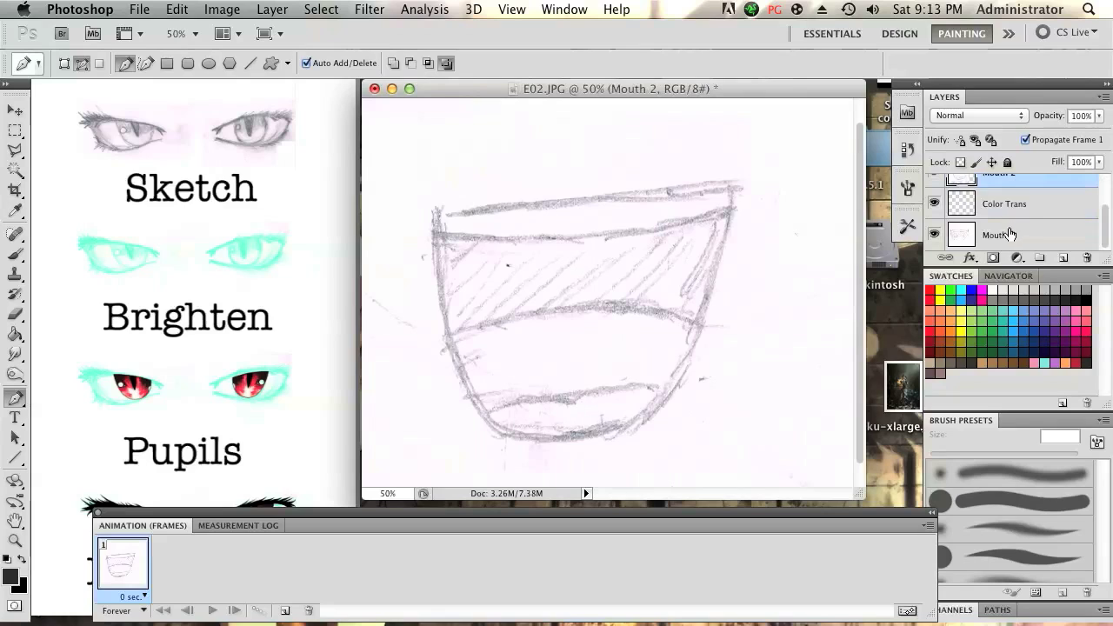
scroll(1001, 231, "up", 2)
scroll(1013, 233, "down", 1)
left_click(1008, 209)
left_click(1063, 257)
double_click(997, 204)
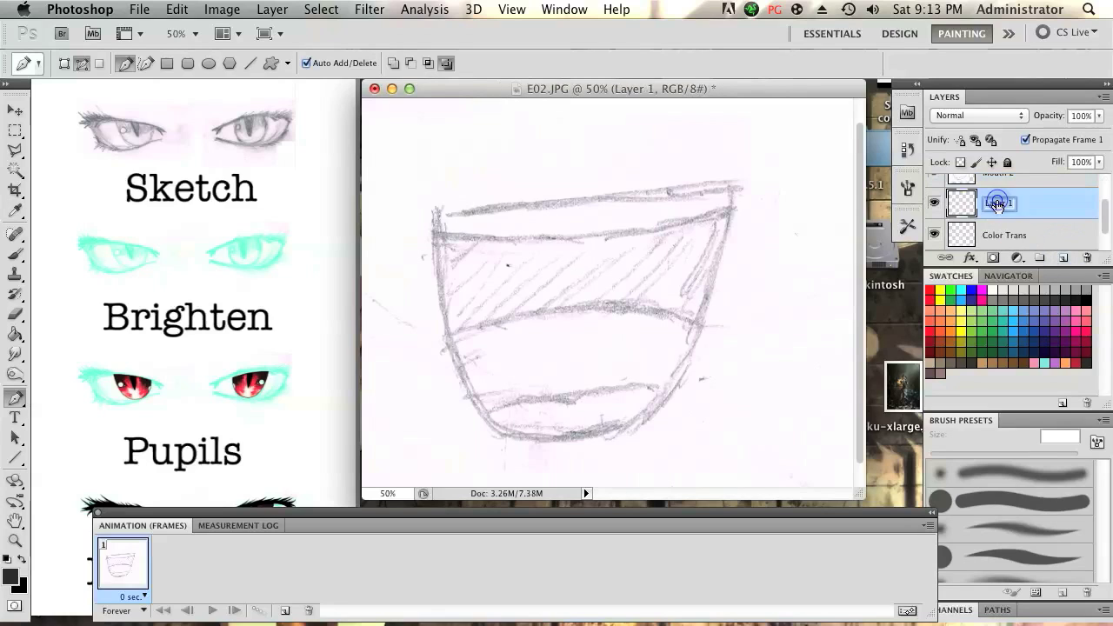
type("Coloring")
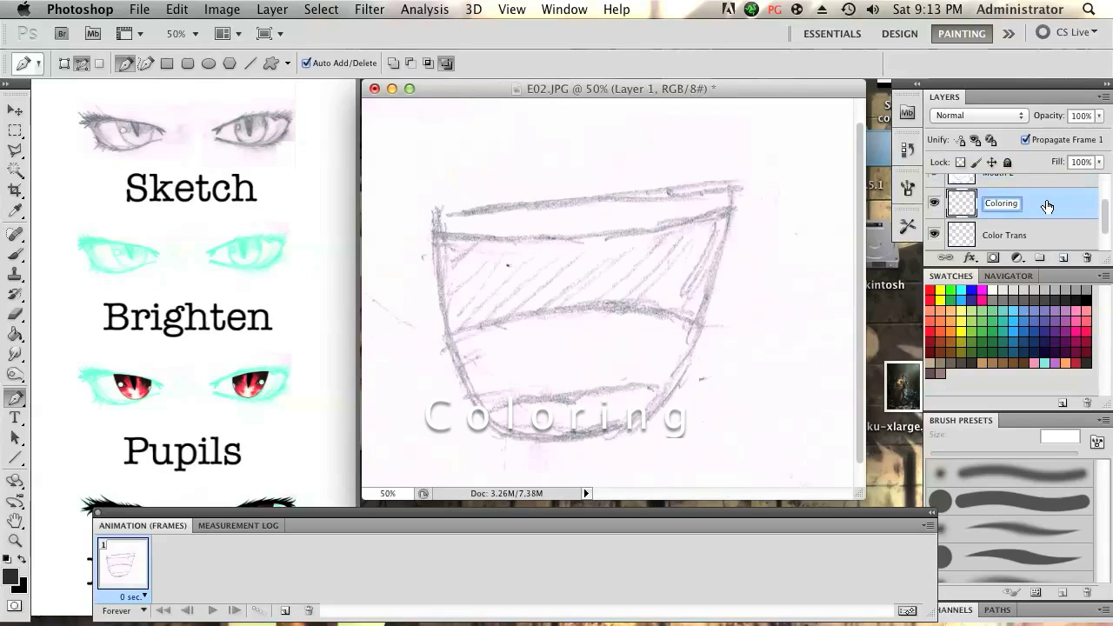
key("Return")
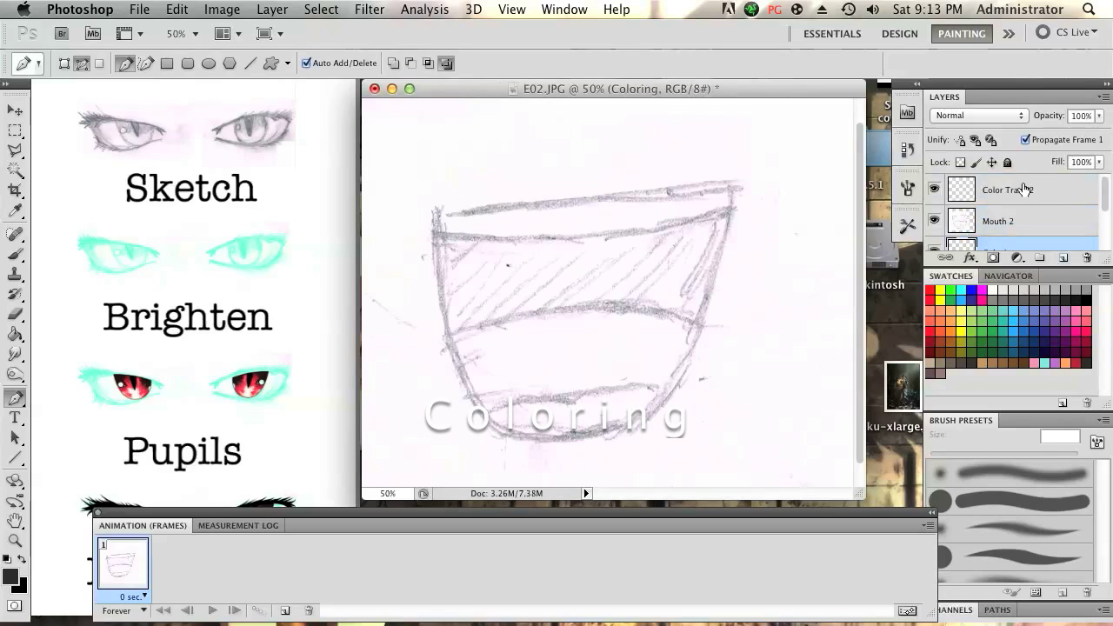
- Add a blank layer above Color Trans 2 and name it "Coloring 2"
left_click(1024, 189)
left_click(1062, 257)
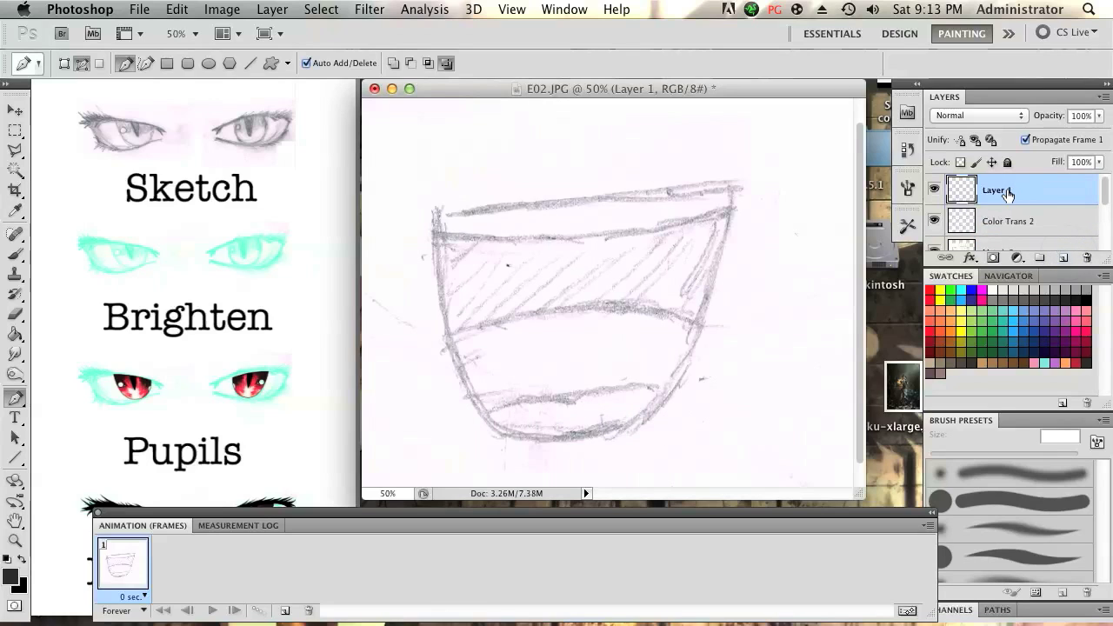
type("Color")
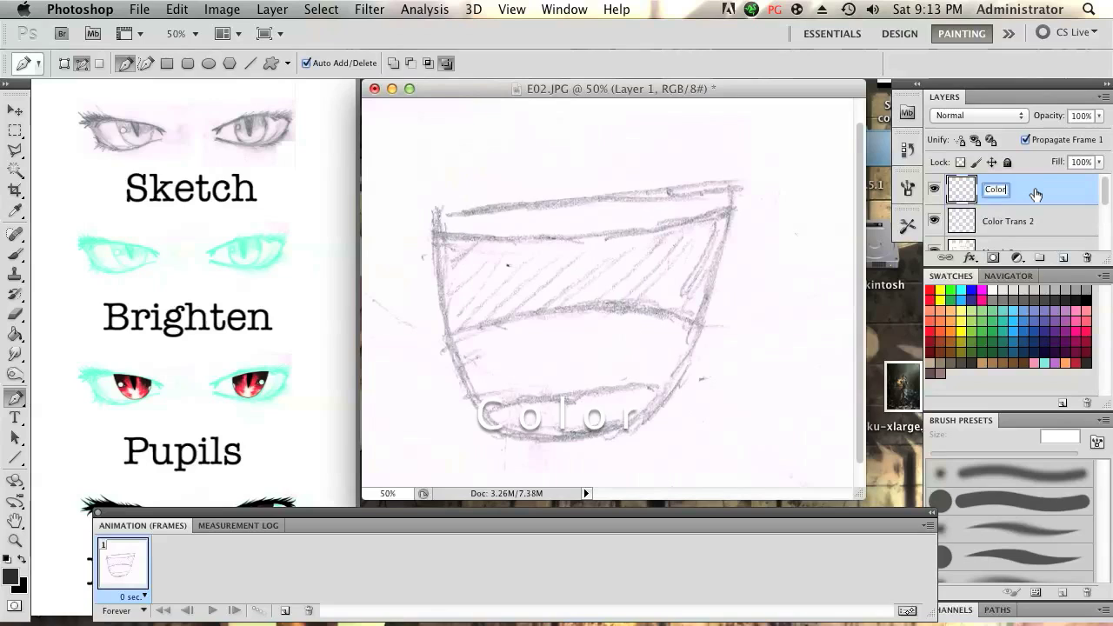
type("ing 2")
key("Return")
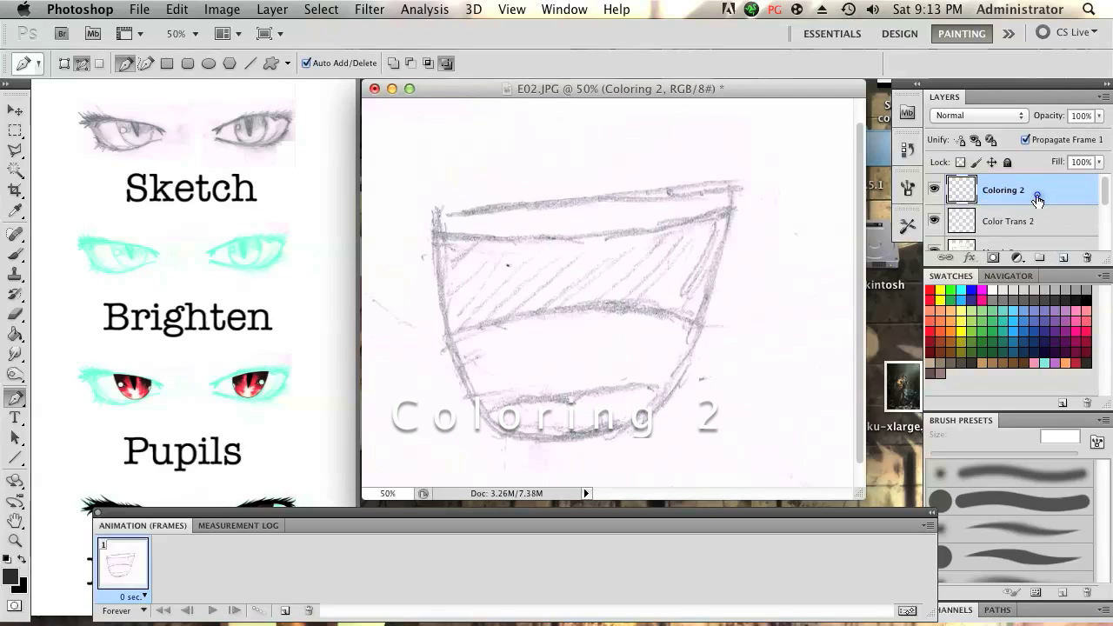
- Add a blank layer directly above the Coloring layer and name it "Outline"
scroll(1018, 206, "up", 1)
left_click(1013, 195)
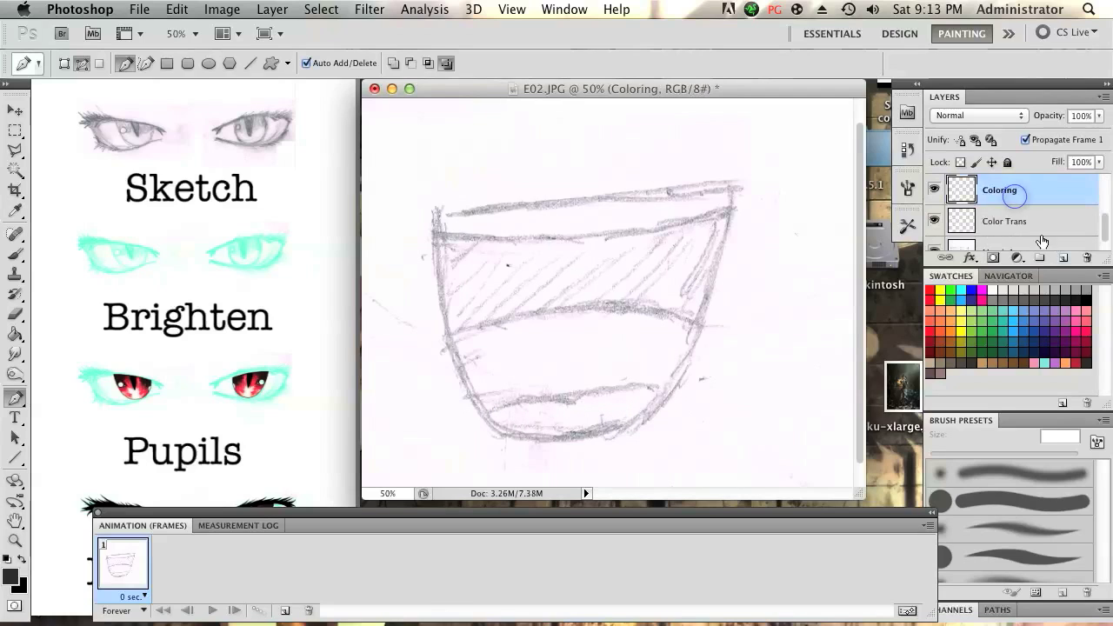
left_click(1062, 258)
double_click(998, 189)
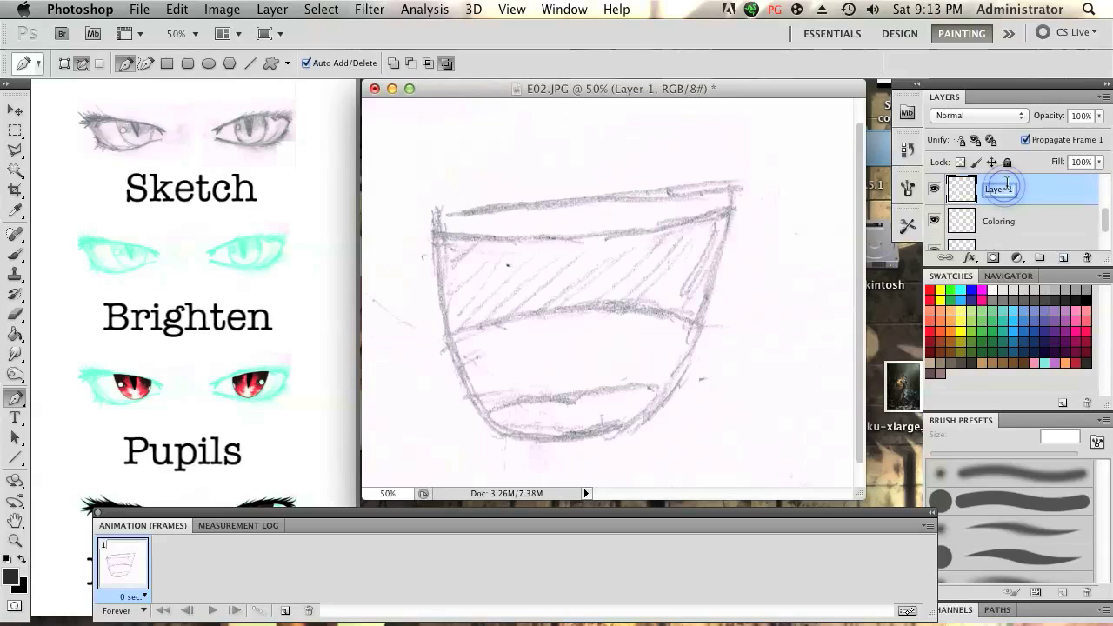
type("Outline")
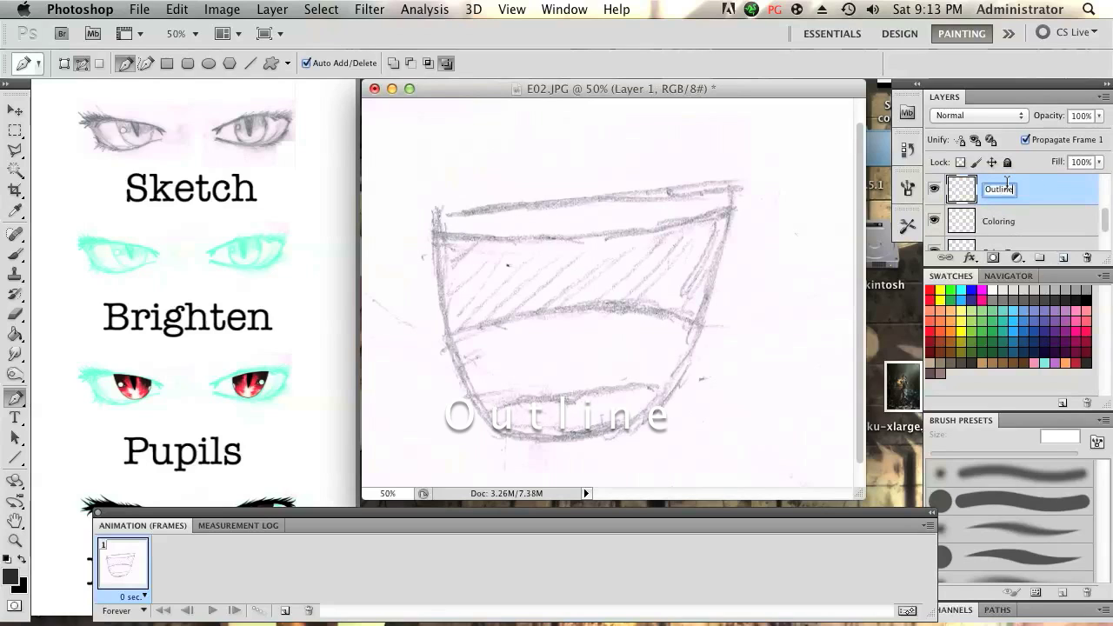
left_click(1022, 217)
- Add a blank layer above Coloring 2 at the top of the stack and name it "Outline 2"
scroll(1020, 216, "up", 3)
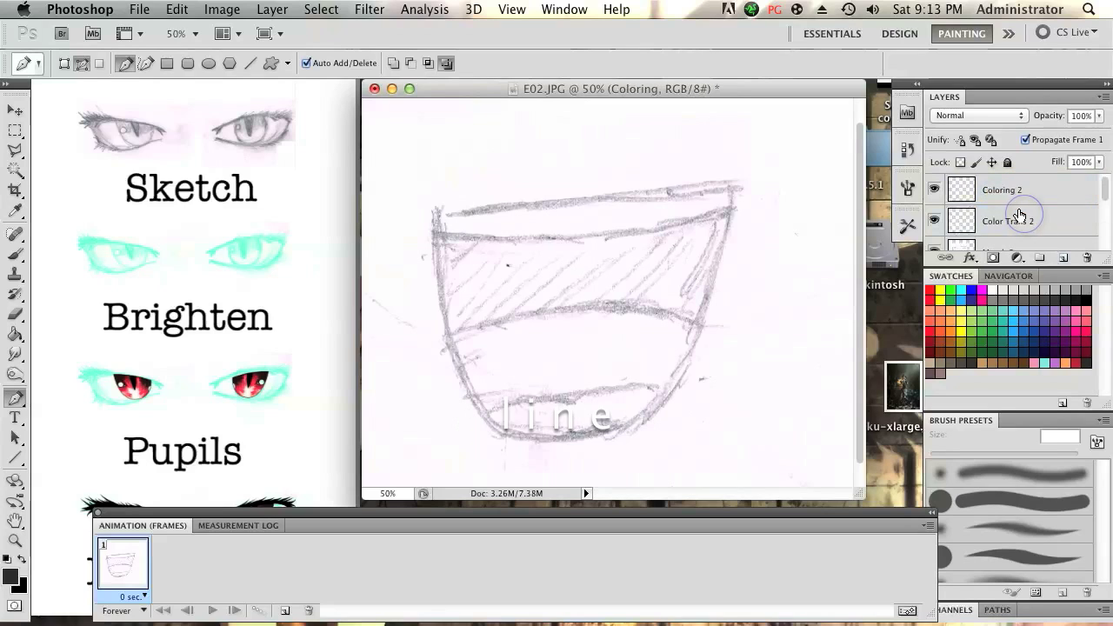
left_click(1007, 192)
left_click(1062, 258)
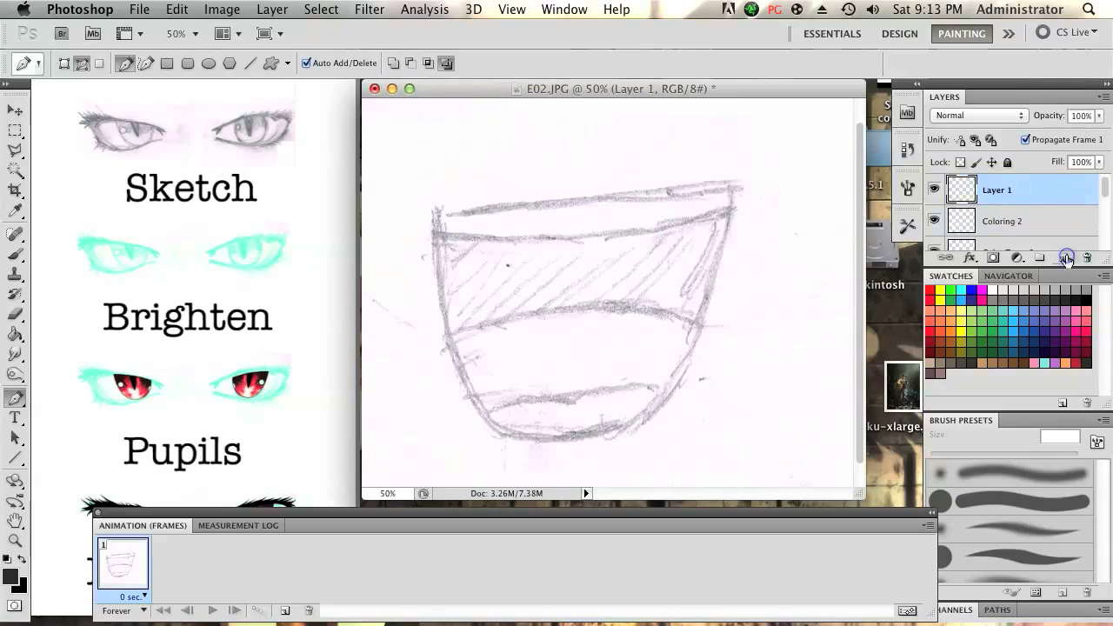
double_click(995, 189)
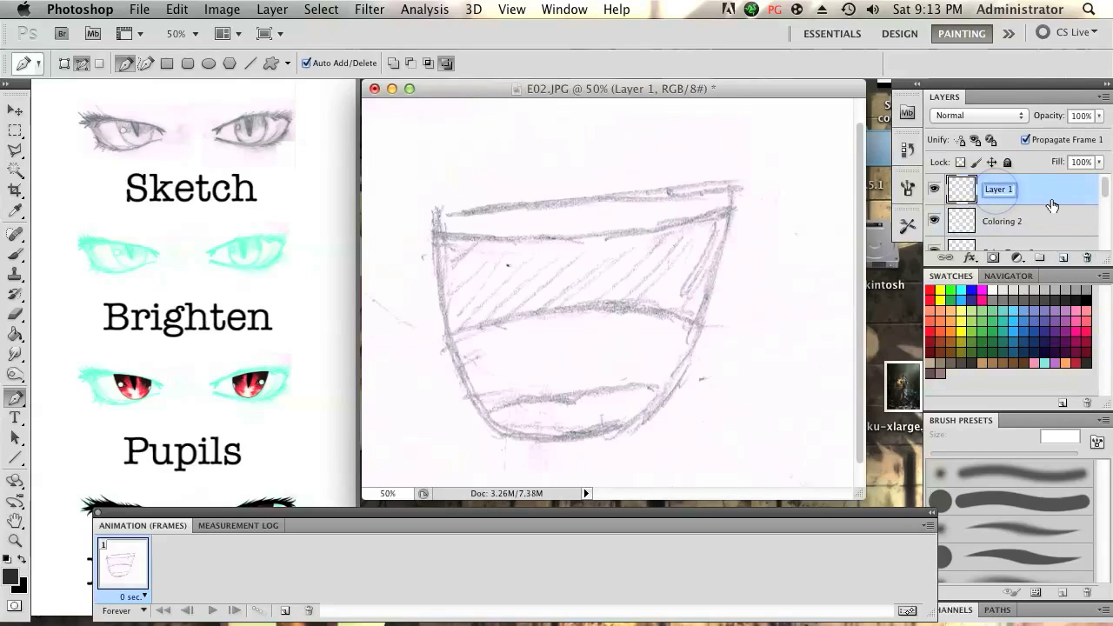
type("Outline")
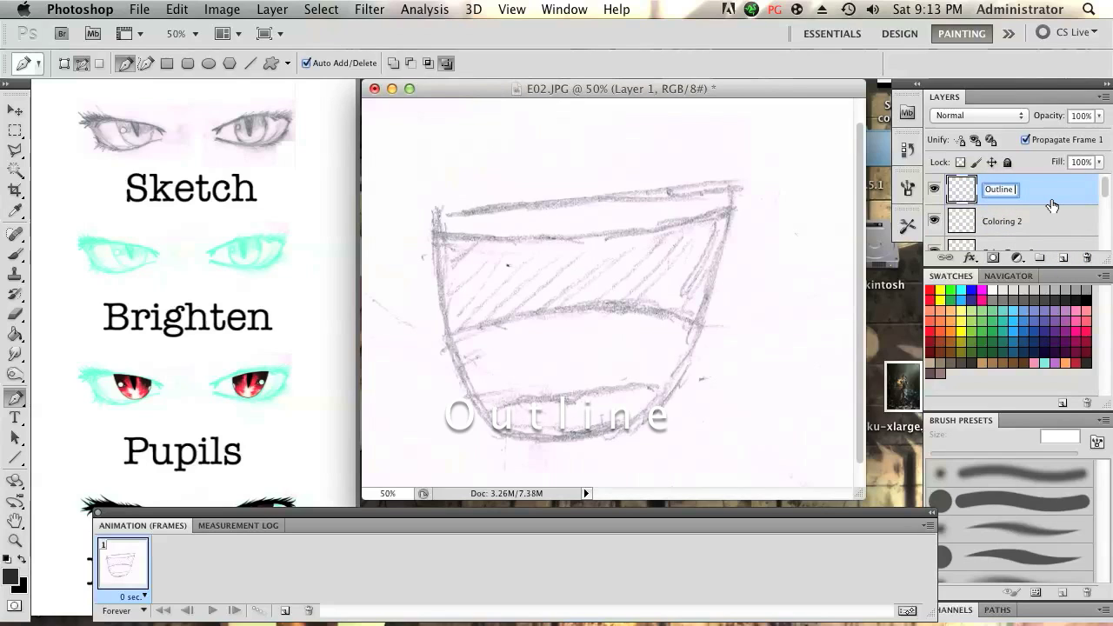
type(" 2")
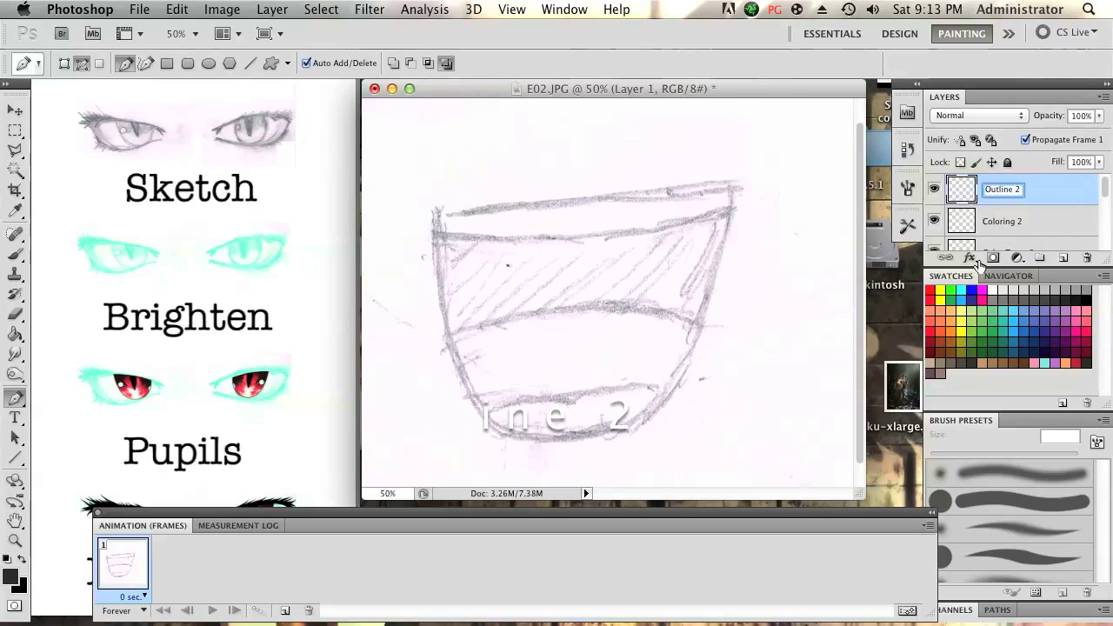
left_click(986, 224)
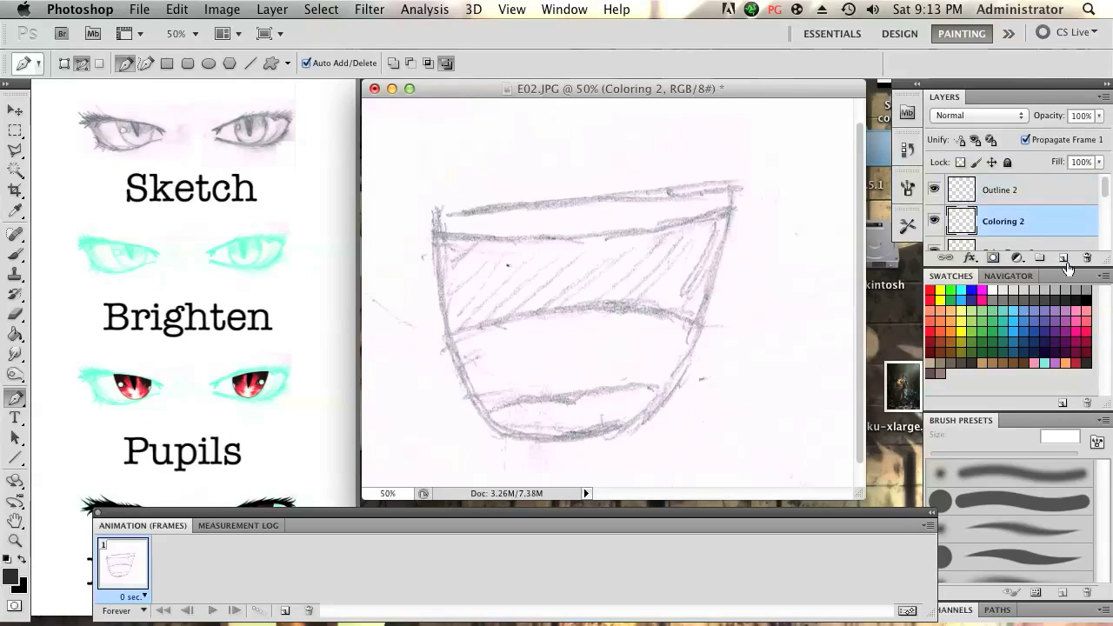
- Close the brush presets and enlarge the layer list enough to show all eight layers
left_click_drag(1106, 267, 1109, 317)
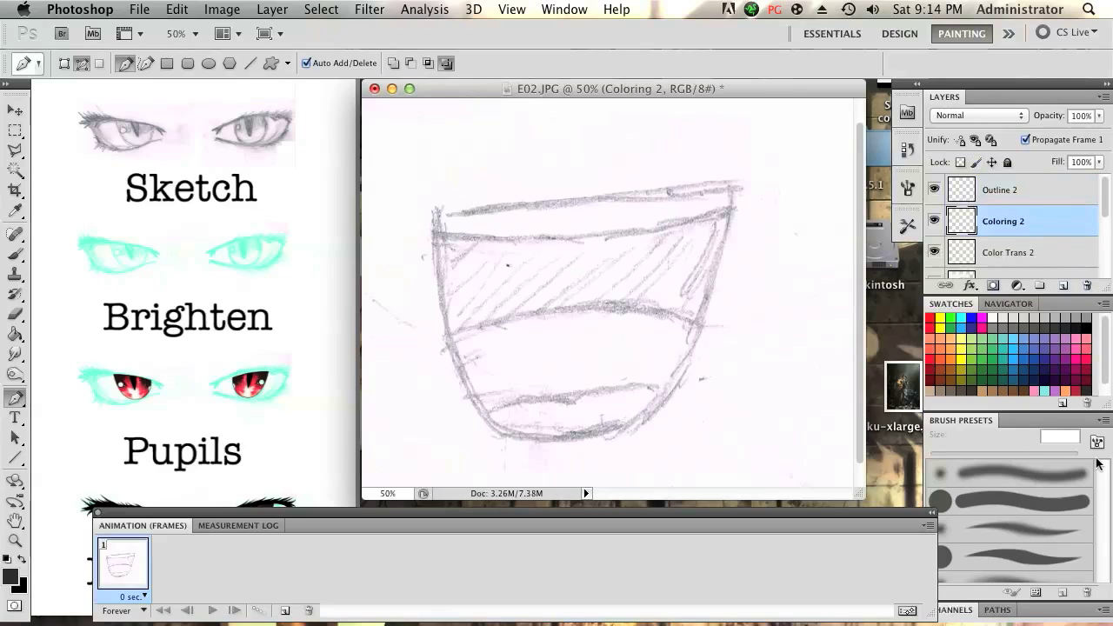
mouse_move(1105, 405)
left_mouse_down()
mouse_move(1065, 383)
mouse_move(1066, 416)
left_mouse_up()
left_click(1104, 422)
mouse_move(1009, 421)
left_mouse_down()
mouse_move(972, 379)
mouse_move(865, 324)
left_mouse_up()
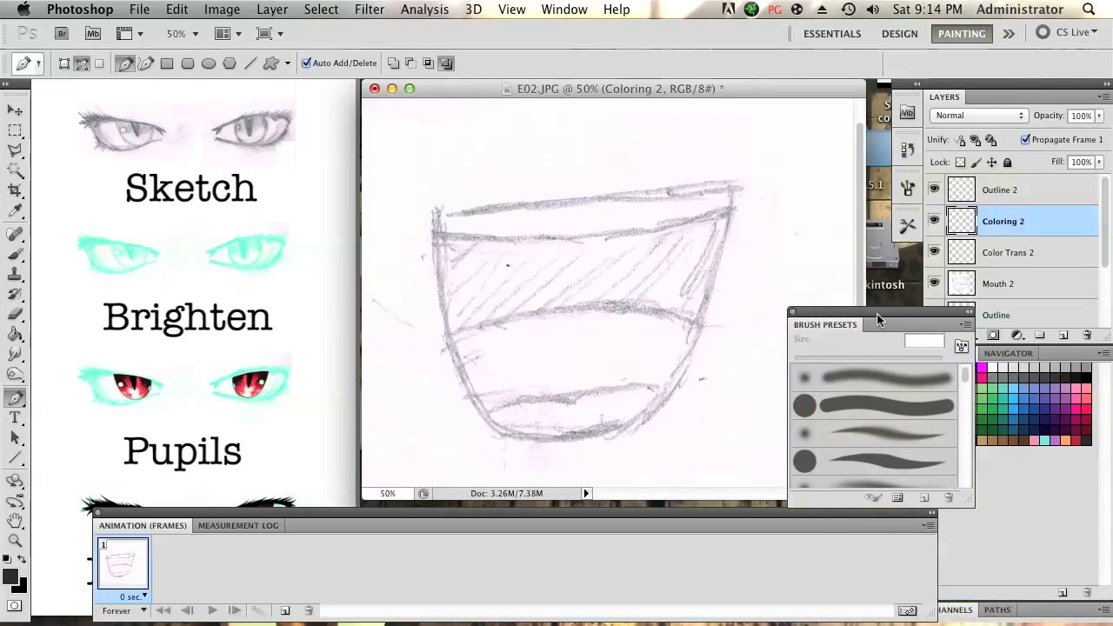
left_click(793, 312)
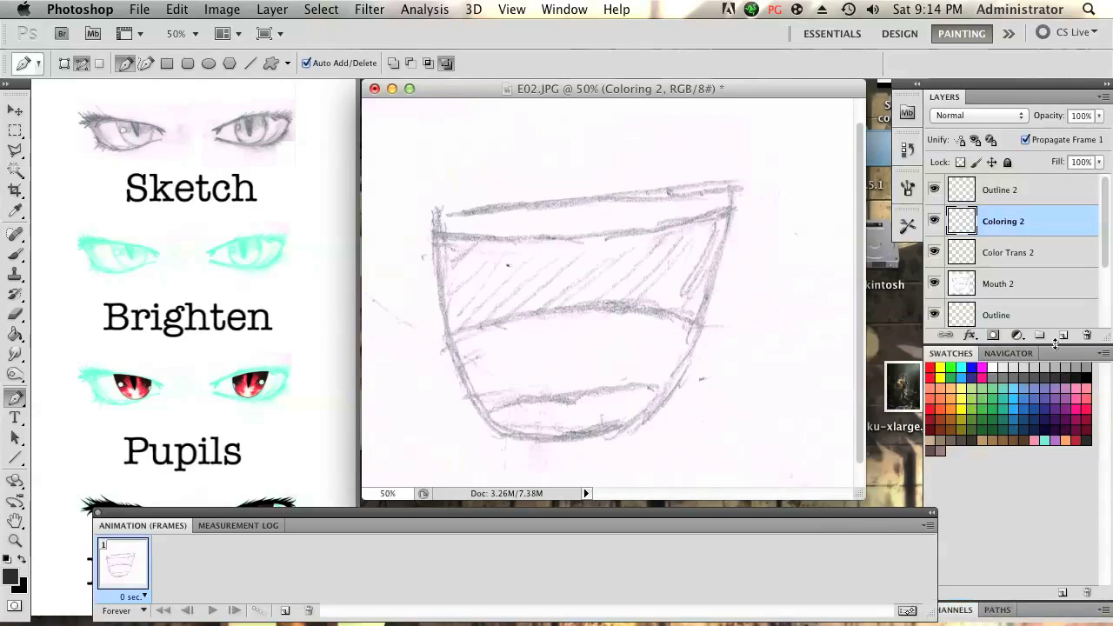
left_click_drag(1055, 342, 1044, 463)
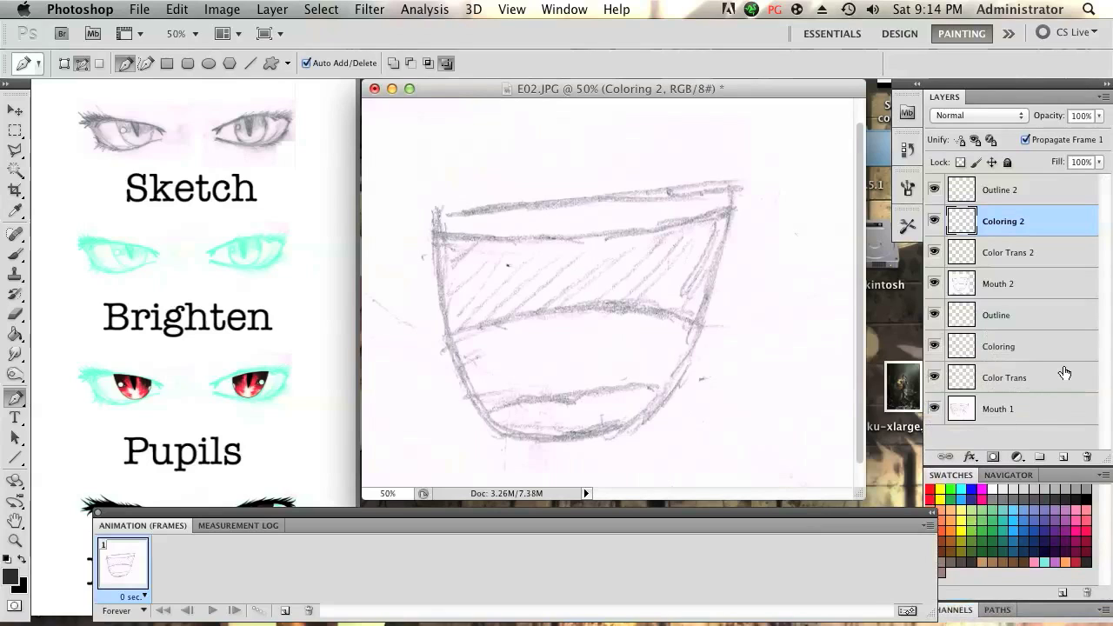
- Ready the Paint Bucket on the Color Trans layer with a bright green foreground color at hue 154
left_click(996, 380)
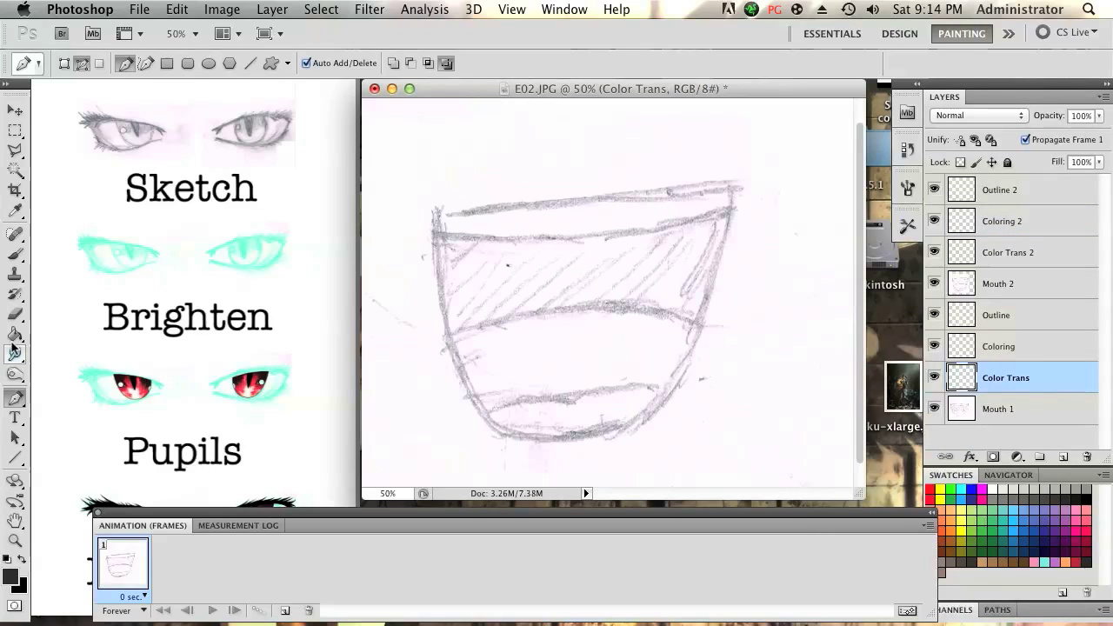
left_click_drag(12, 335, 90, 335)
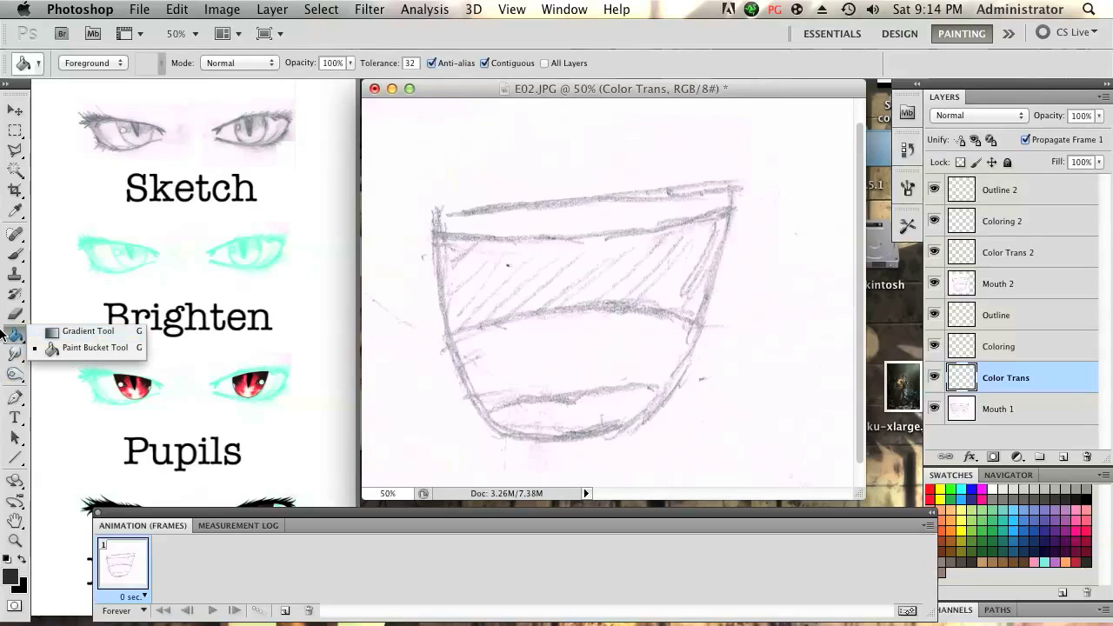
left_click(12, 333)
left_click_drag(12, 336, 87, 344)
left_click(13, 575)
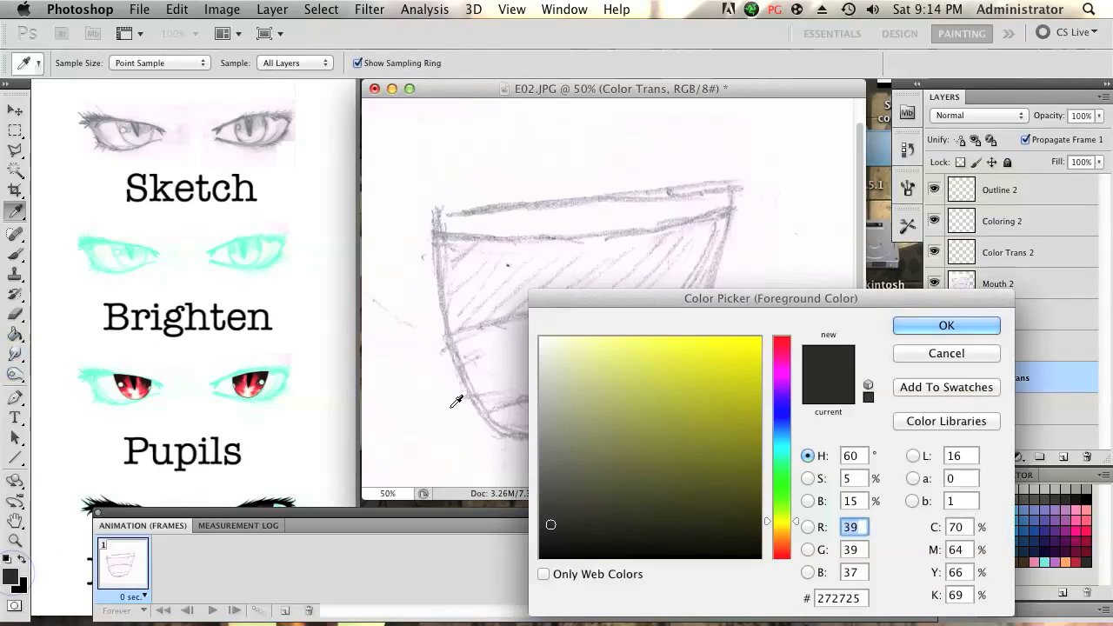
left_click(783, 469)
mouse_move(783, 468)
left_mouse_down()
mouse_move(782, 454)
mouse_move(778, 463)
left_mouse_up()
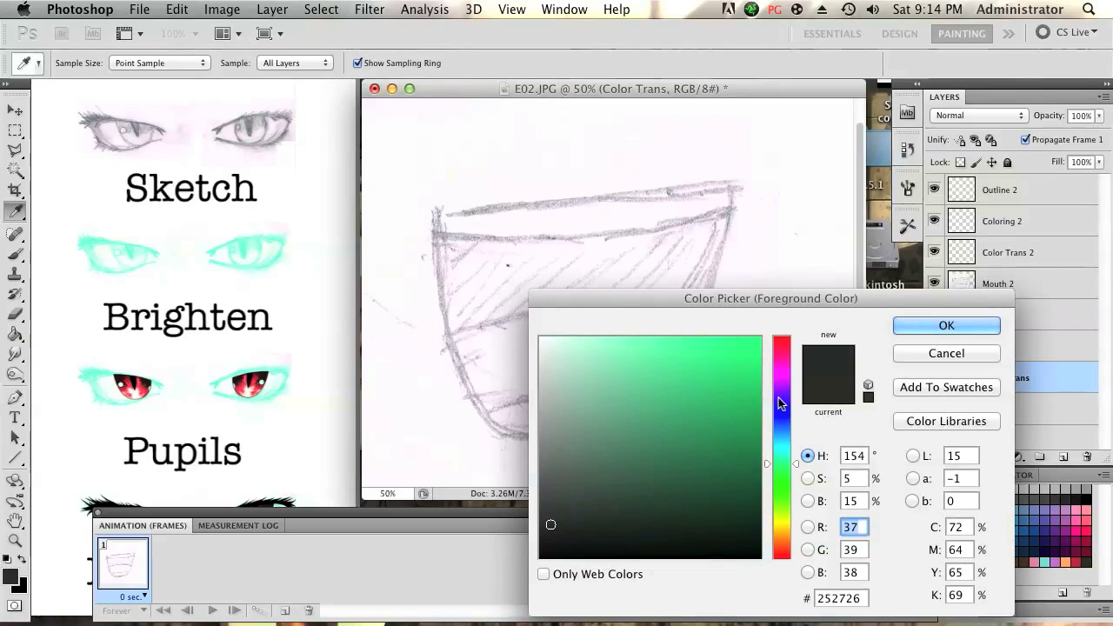
left_click(738, 349)
left_click(924, 325)
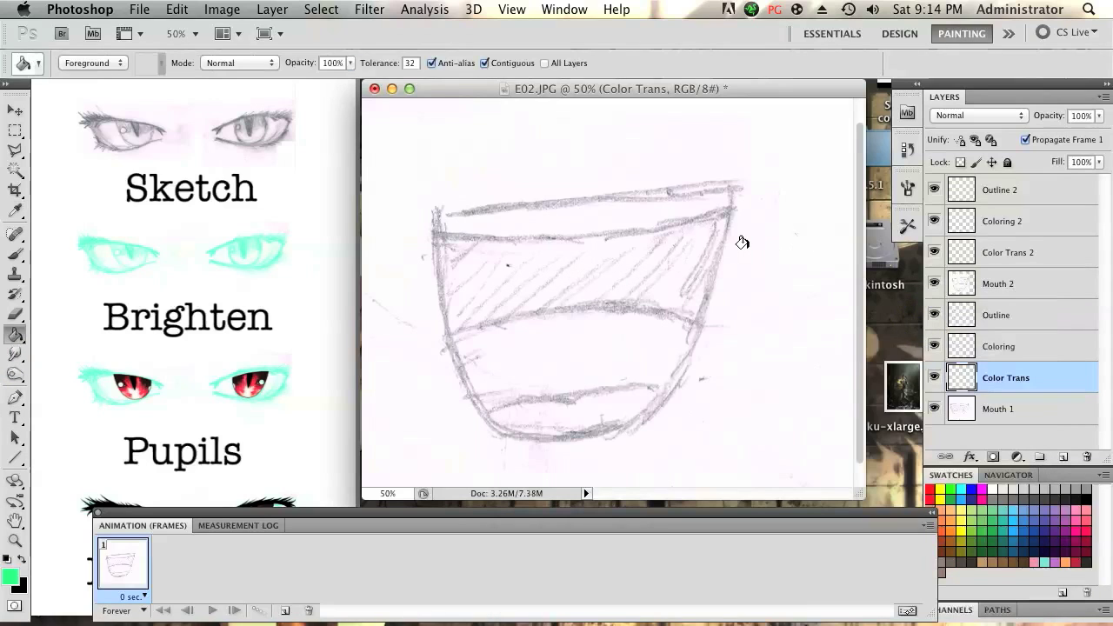
- Try to fill the Color Trans and Color Trans 2 layers with green at the same time
left_click(1009, 254, "ctrl")
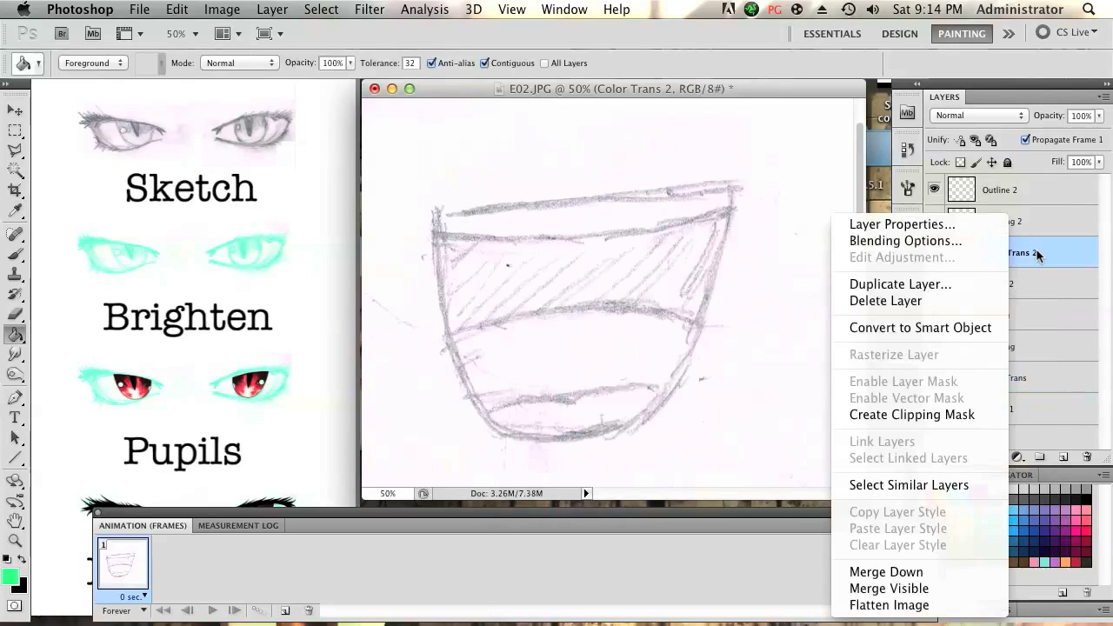
key("Escape")
left_click(1018, 375)
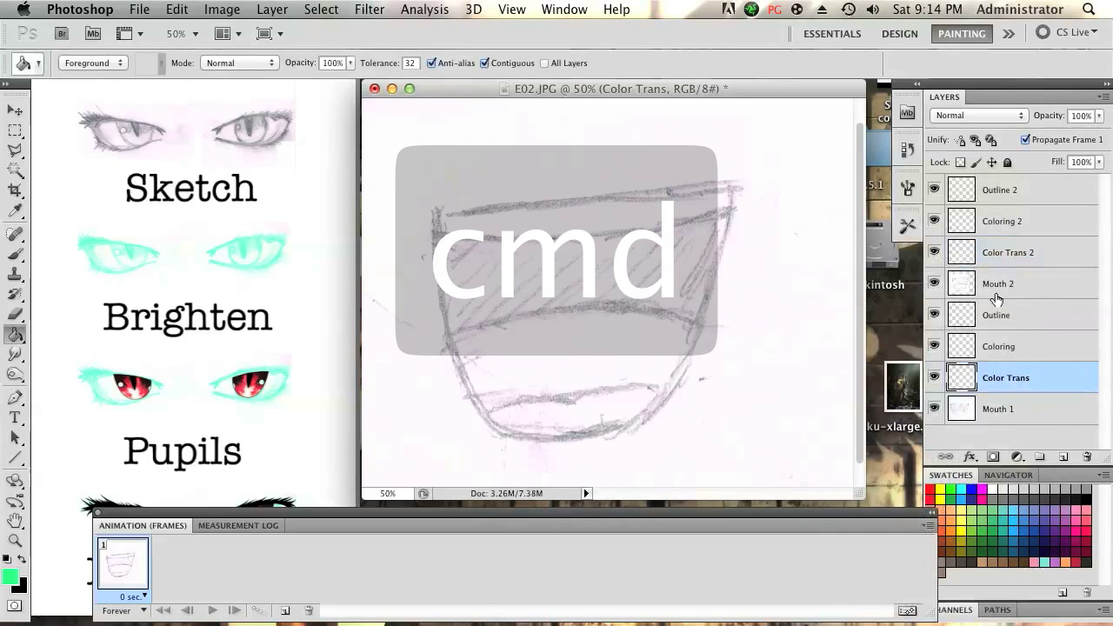
left_click(1014, 261, "super")
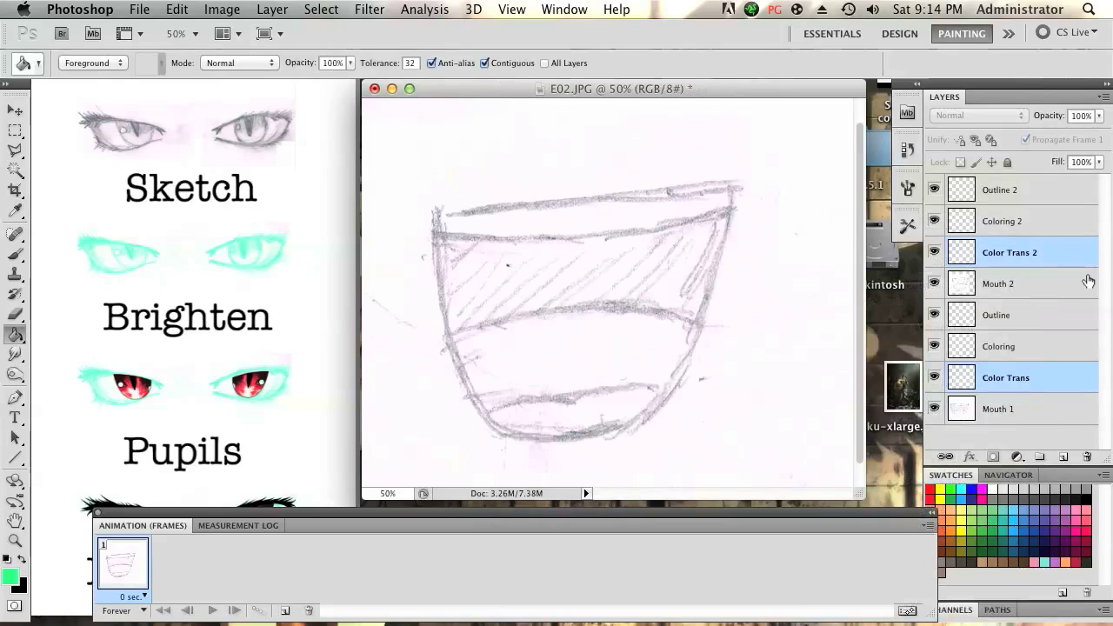
left_click(623, 225)
left_click(667, 244)
left_click(970, 223)
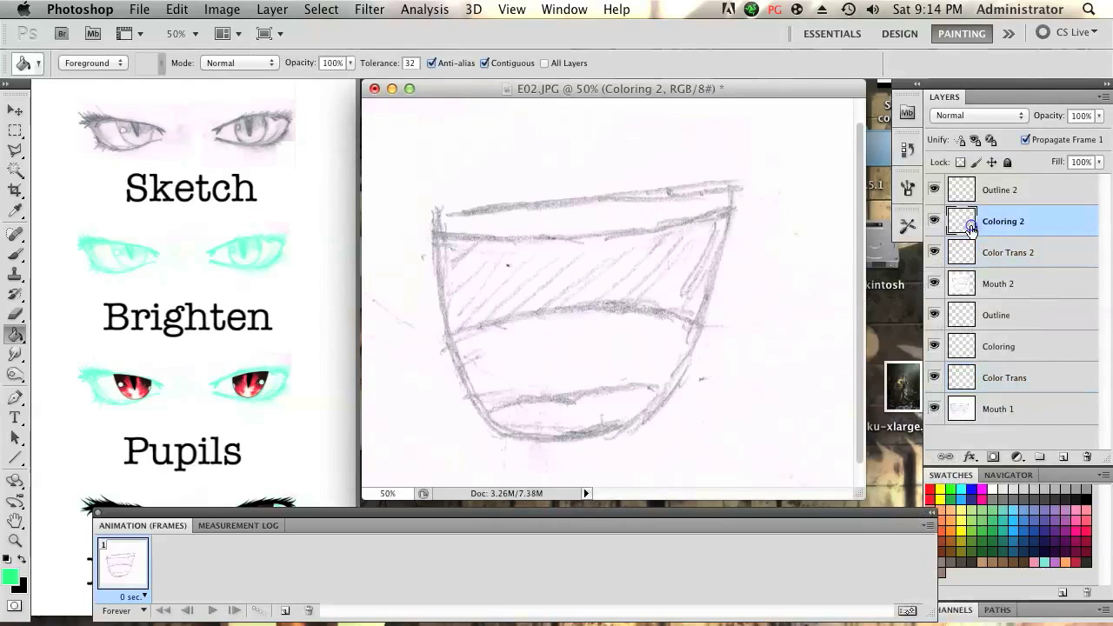
- Fill the whole Color Trans layer with the green foreground color, and make Color Trans 2 the active layer
left_click(1002, 383)
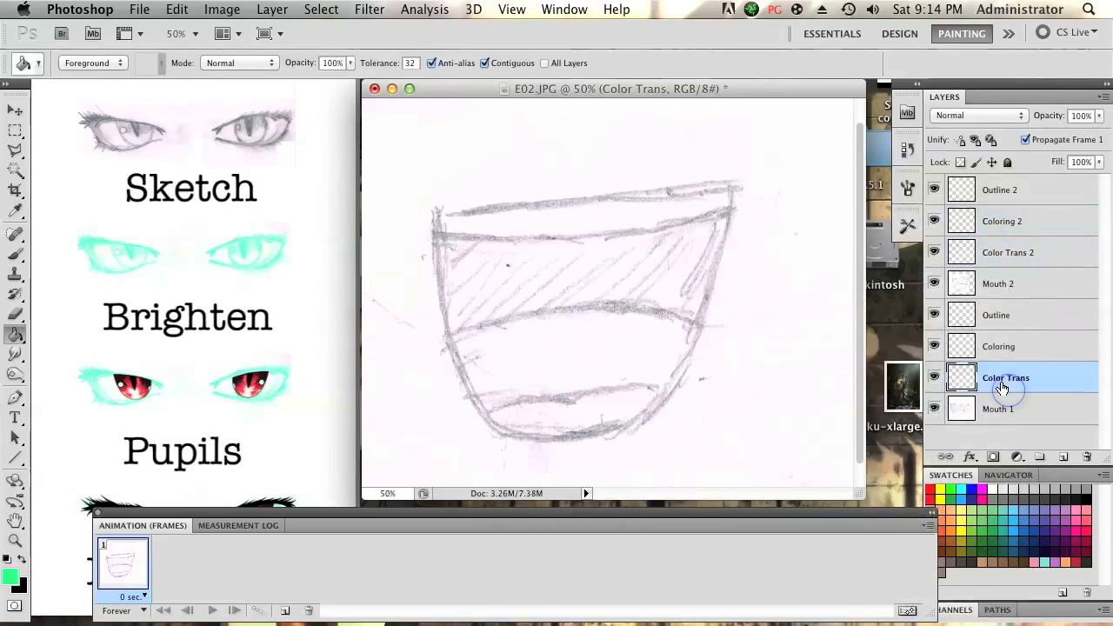
left_click(625, 306)
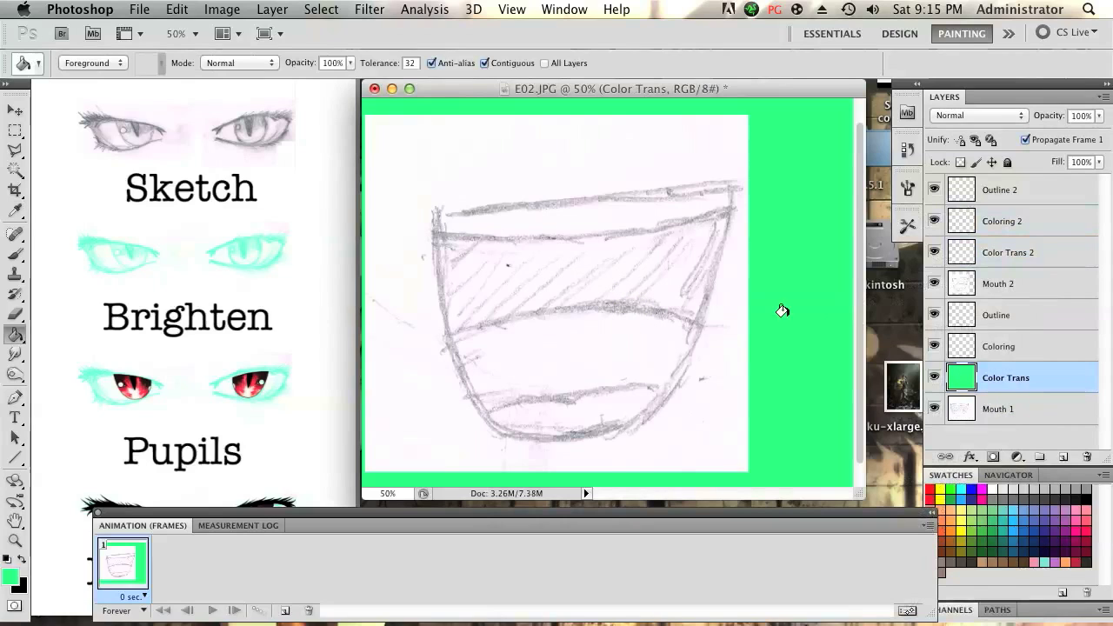
left_click(998, 253)
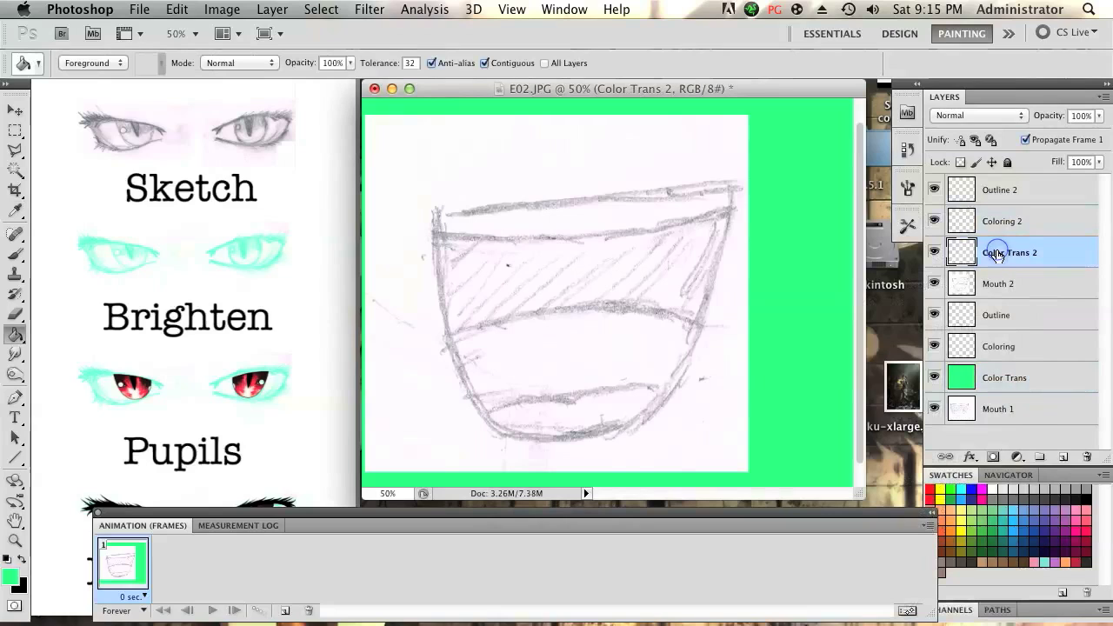
- Fill the Color Trans 2 layer with green and hide the second mouth's four layers, from Mouth 2 up to Outline 2
left_click(671, 216)
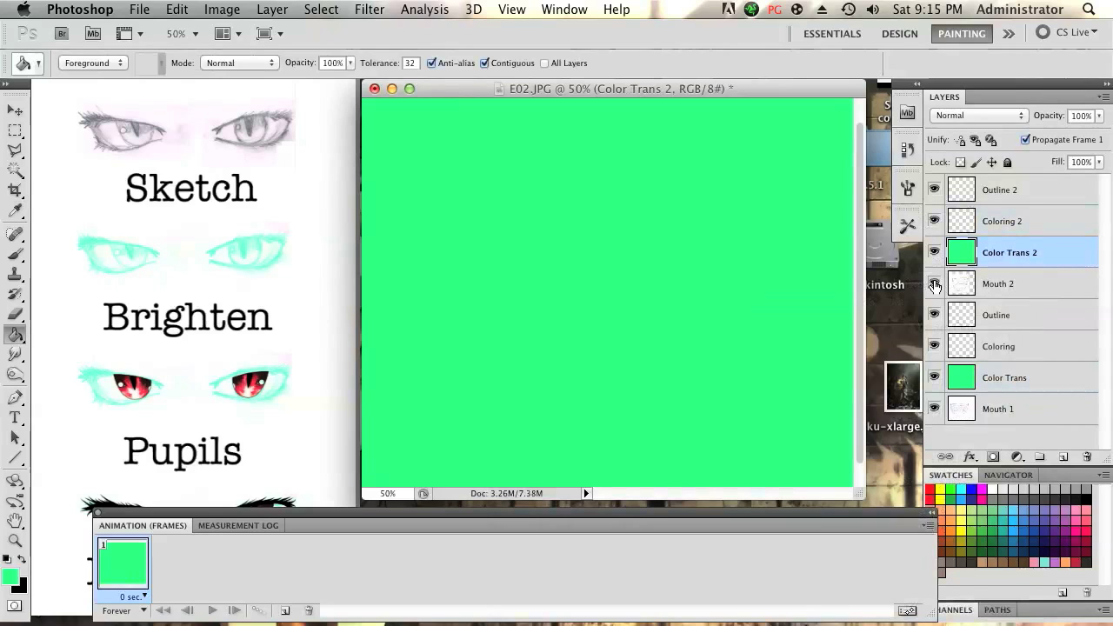
left_click_drag(934, 285, 937, 195)
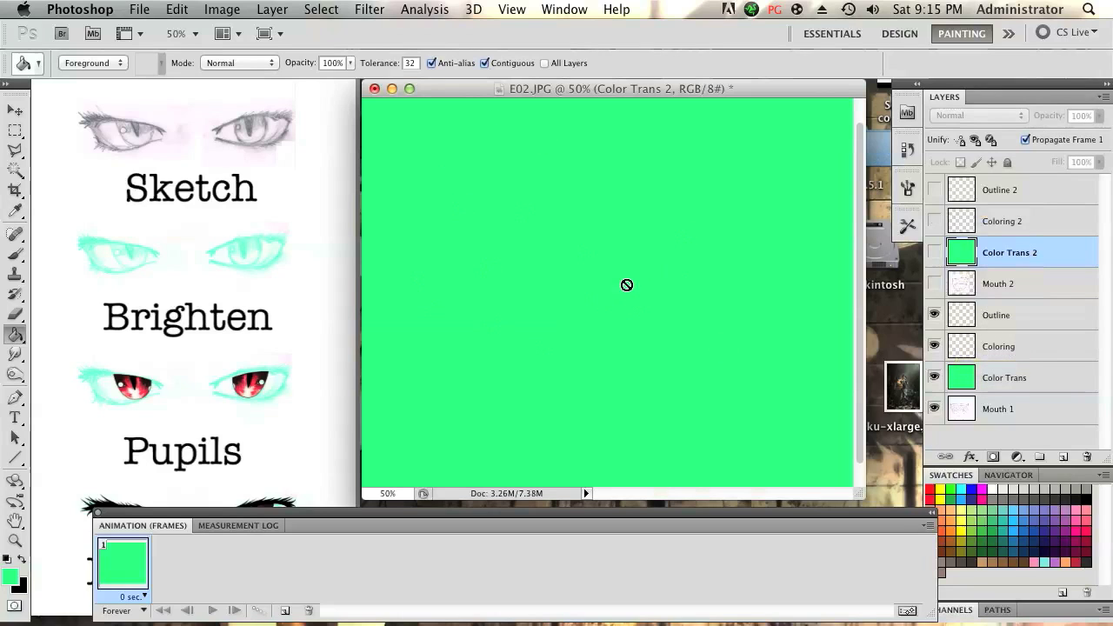
- Set the Color Trans layer's blend mode to Overlay so it tints the Mouth 1 sketch
left_click(987, 381)
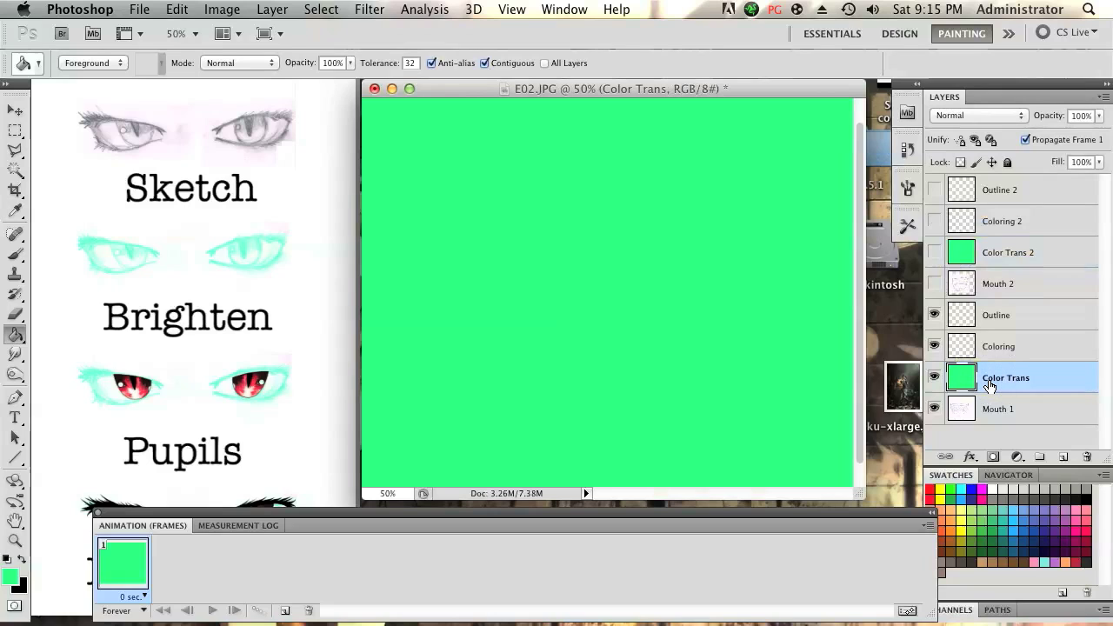
left_click(952, 117)
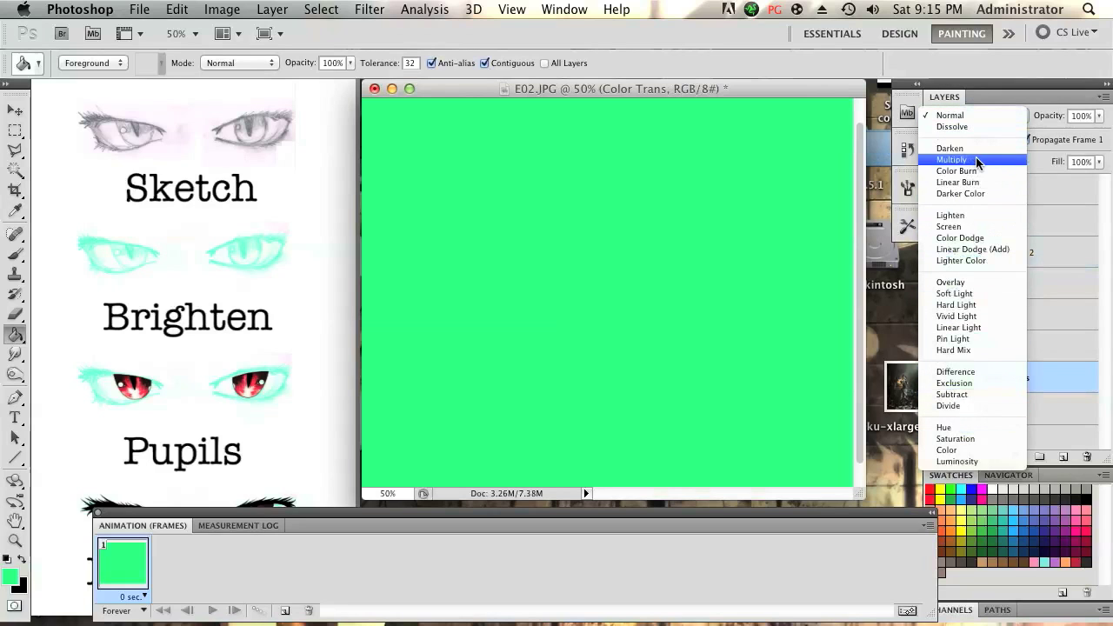
left_click(981, 283)
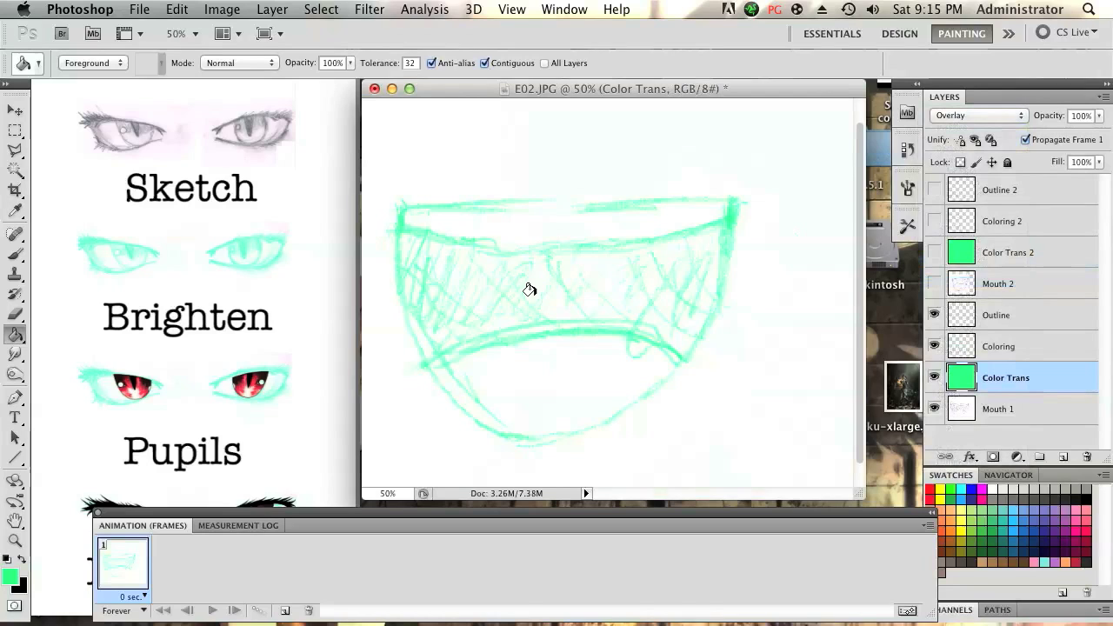
- Ready the Brush at size 25 with black as the foreground color, and make the Outline layer active
key("p")
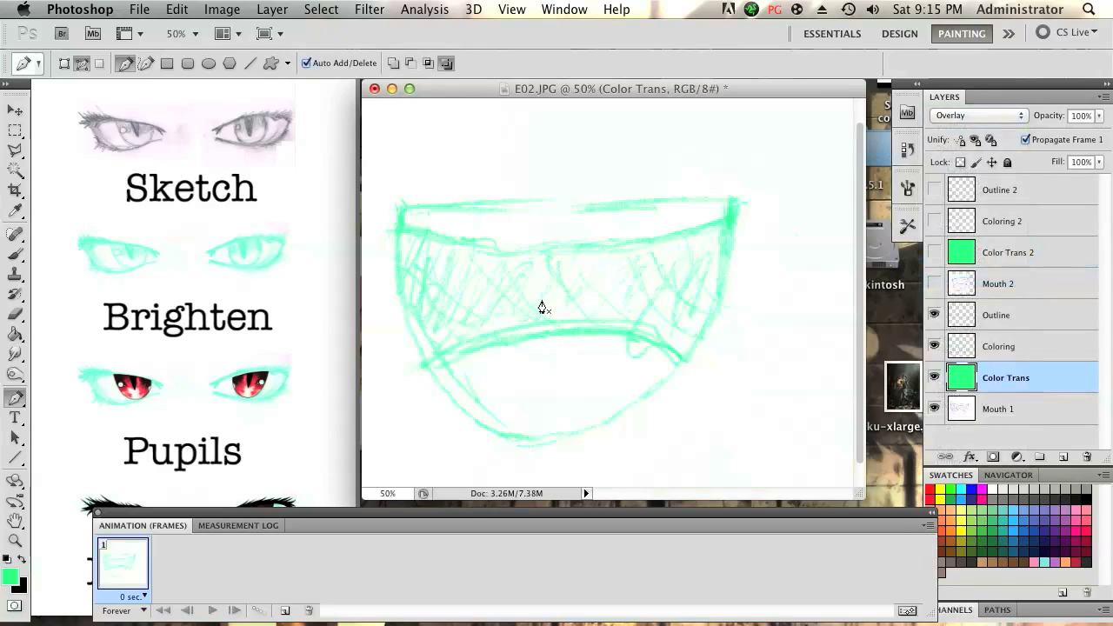
key("b")
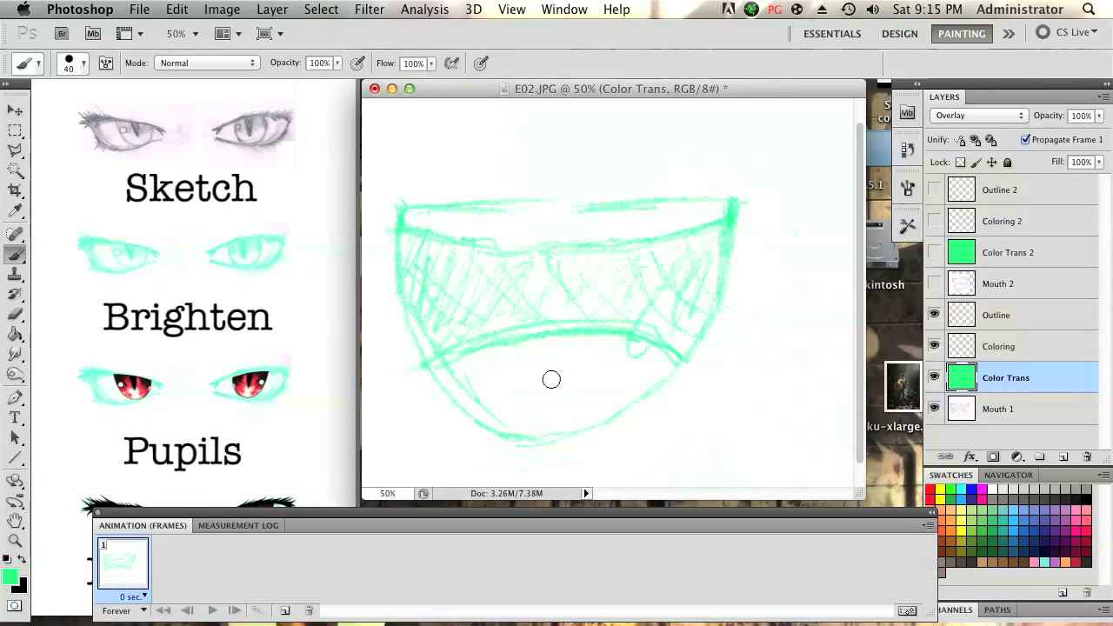
left_click(22, 560)
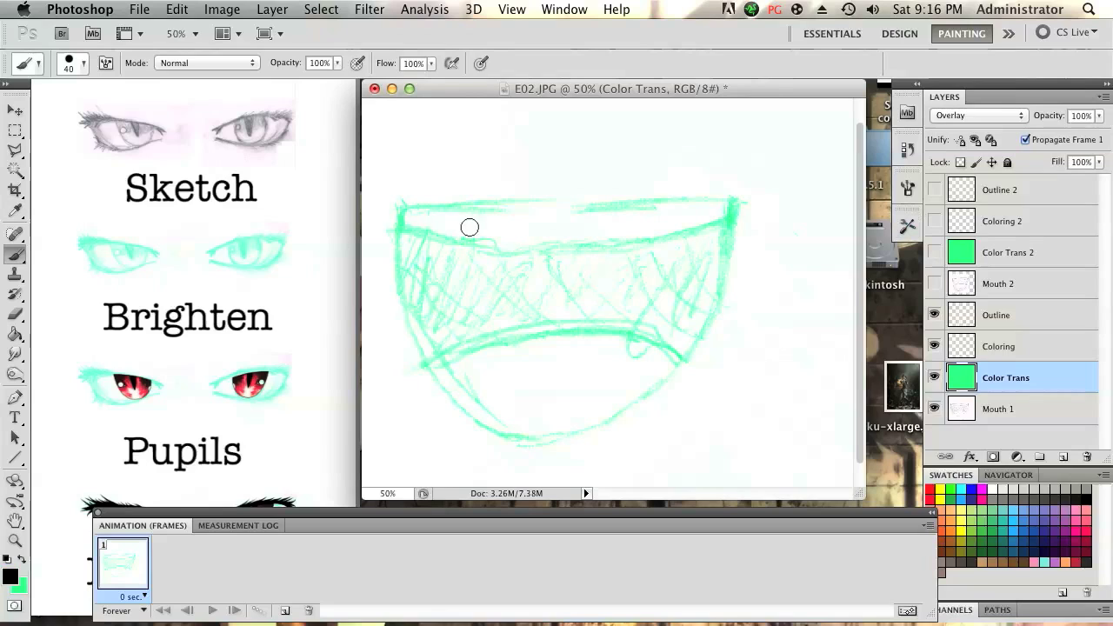
key("bracketright")
key("bracketright")
key("bracketright")
key("bracketright")
key("bracketright")
key("bracketleft")
key("bracketleft")
key("bracketleft")
key("bracketleft")
key("bracketleft")
key("bracketleft")
key("bracketleft")
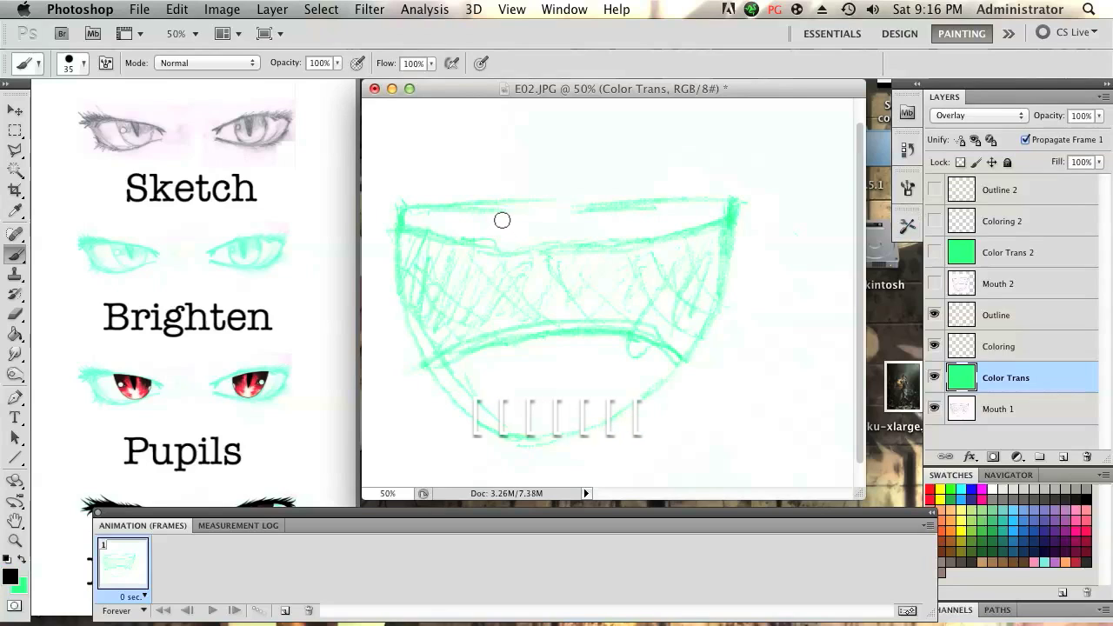
key("bracketleft")
key("bracketleft")
key("bracketleft")
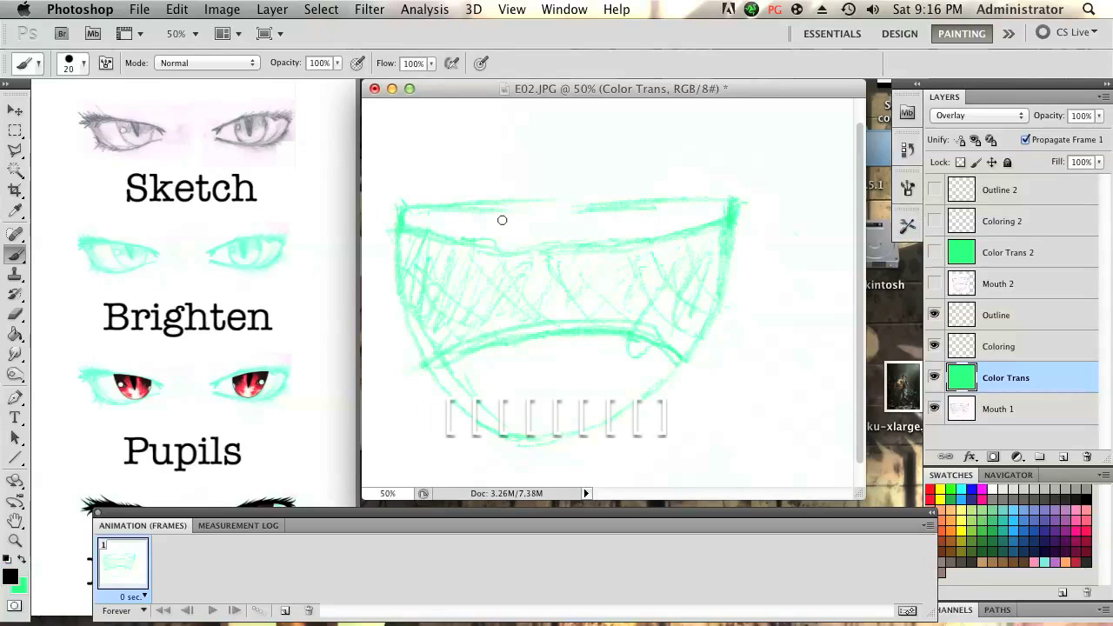
key("bracketright")
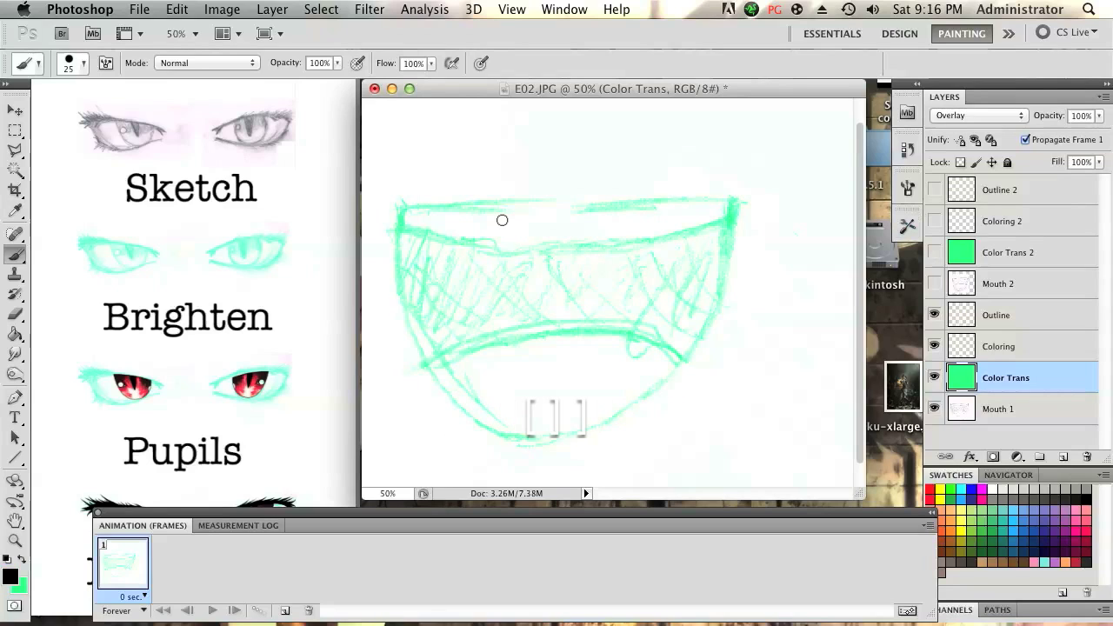
left_click(962, 314)
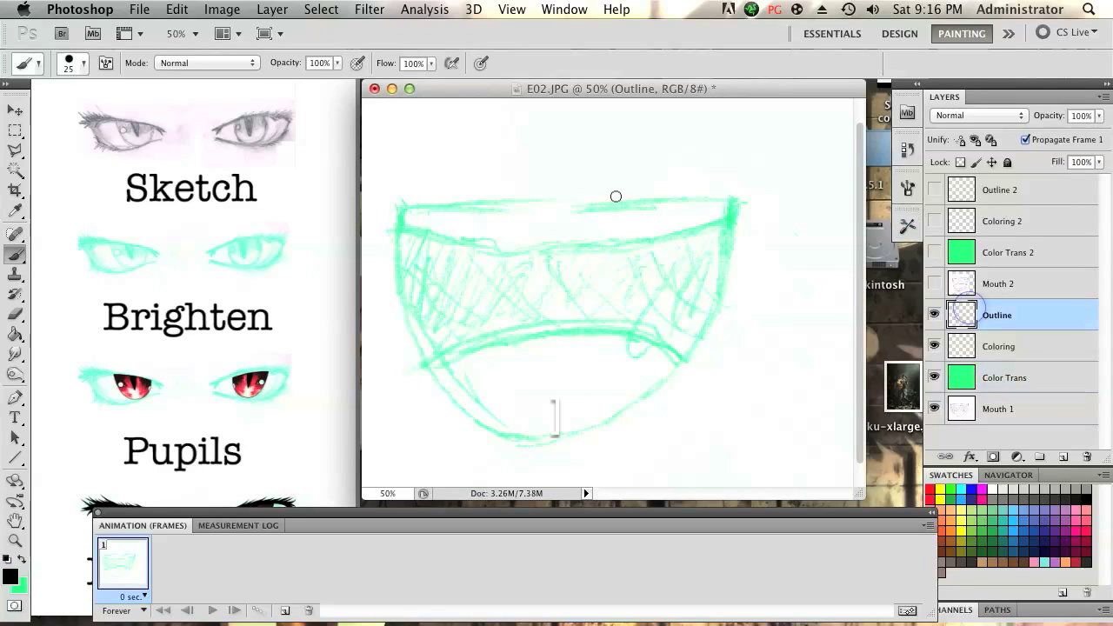
- Try freehand black strokes along the mouth's upper edge, undoing each one and reducing the brush size to 15
mouse_move(619, 201)
left_mouse_down()
mouse_move(473, 205)
mouse_move(656, 201)
mouse_move(573, 193)
left_mouse_up()
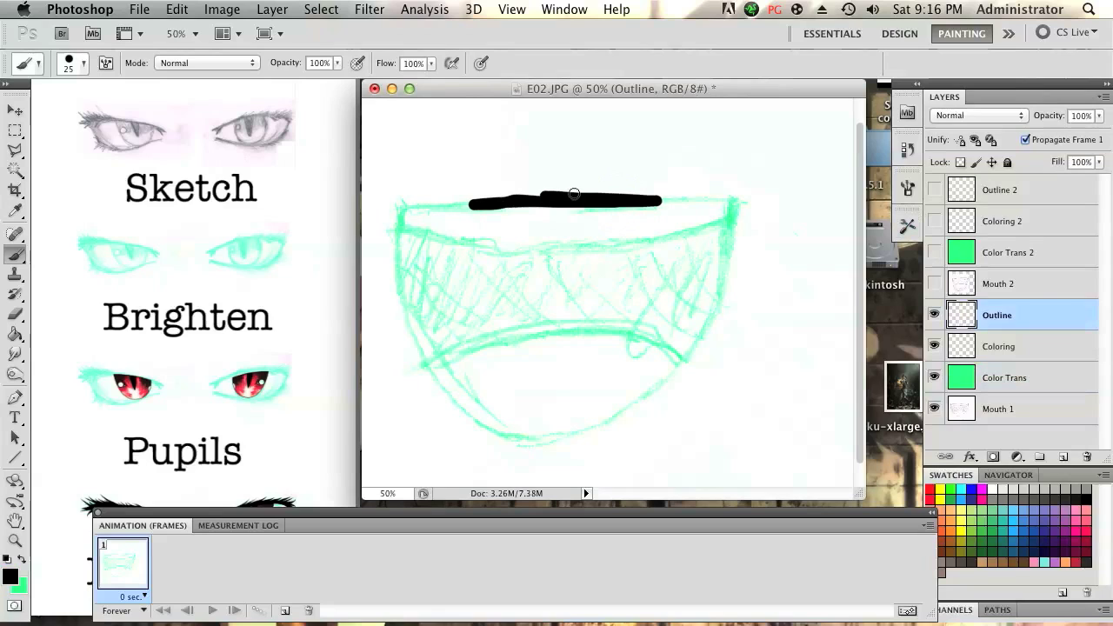
key("super+z")
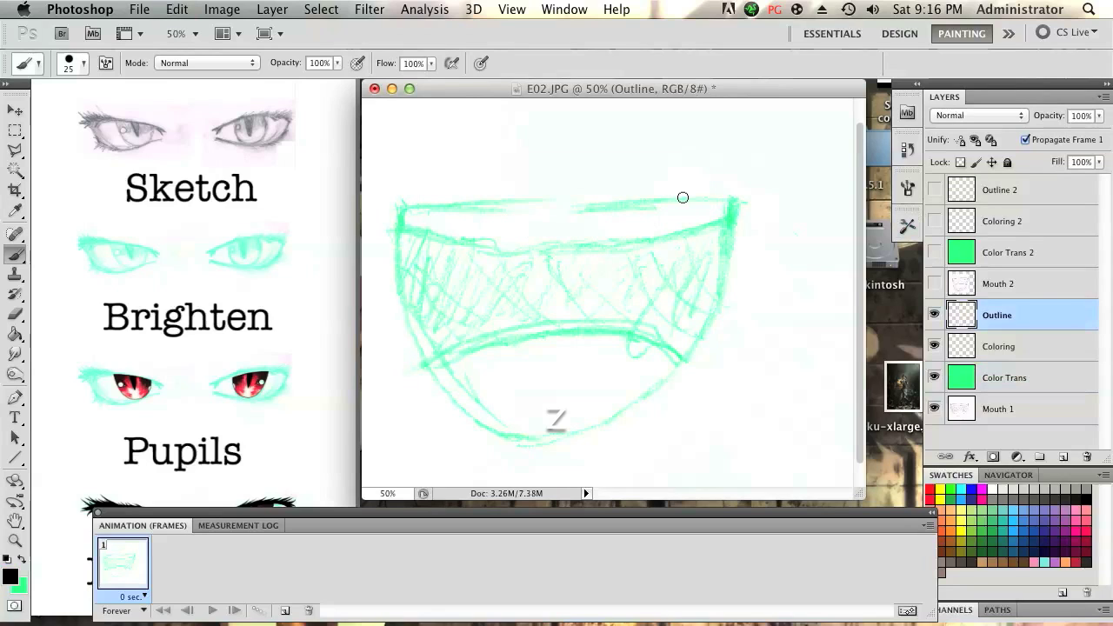
key("bracketleft")
left_click_drag(682, 197, 553, 202)
key("super+z")
key("bracketleft")
left_click_drag(707, 200, 581, 193)
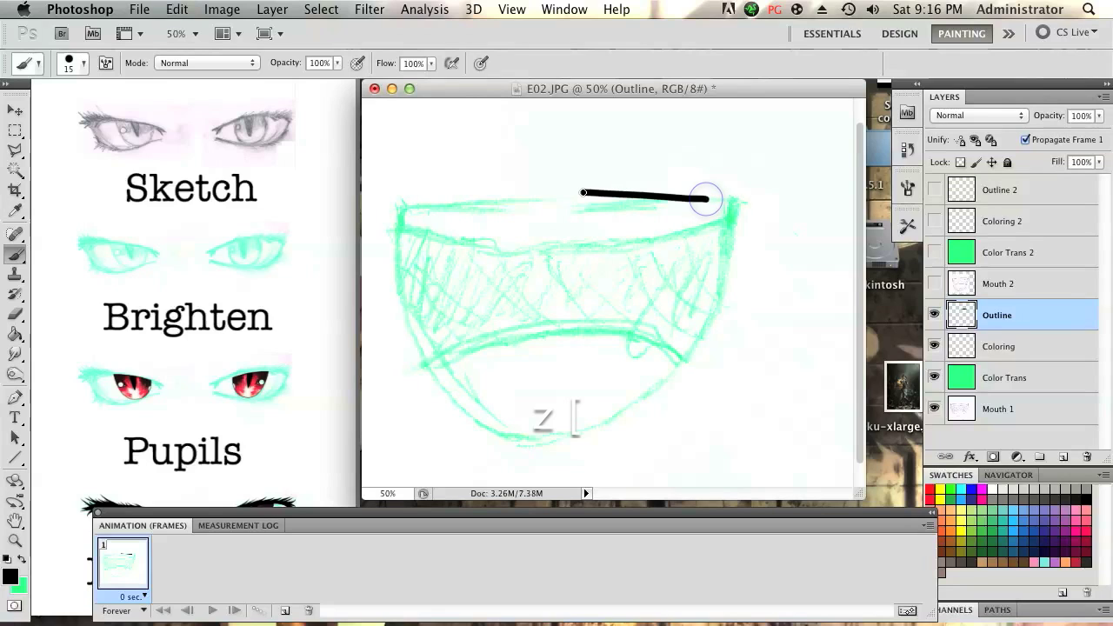
key("super+z")
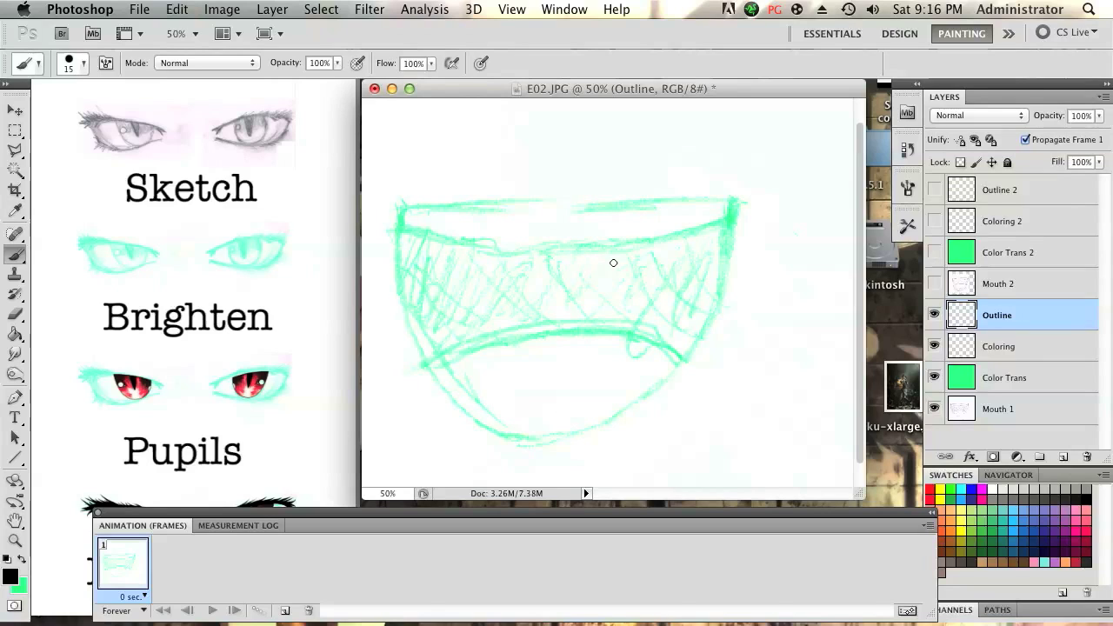
- Draw a straight Pen path along the mouth's upper edge from corner to corner and stroke it with the Brush
key("p")
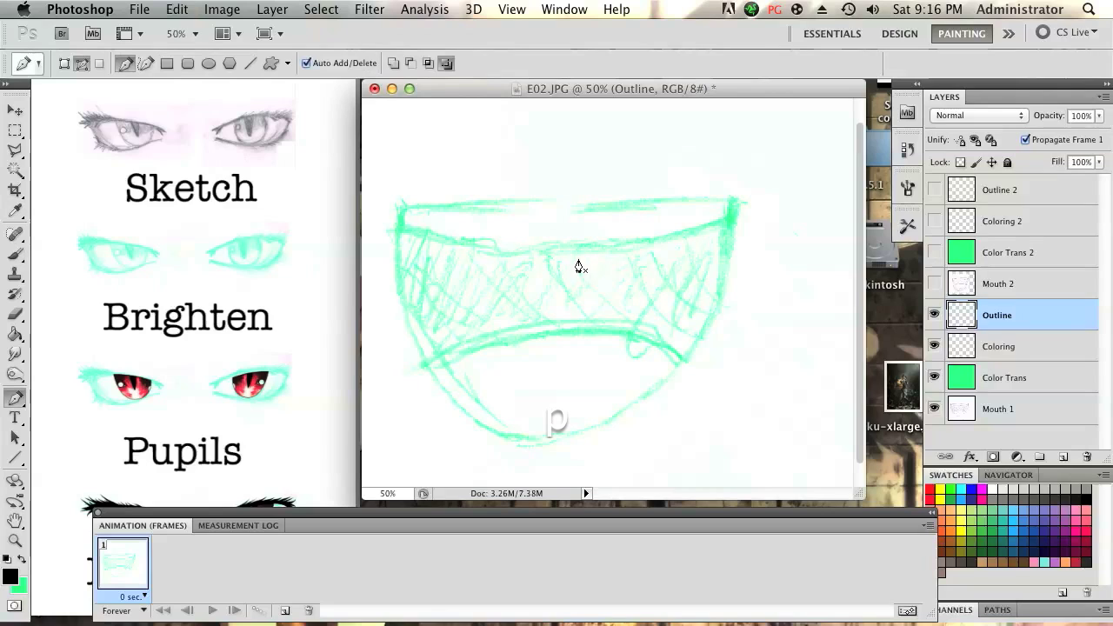
left_click(403, 207)
left_click(736, 200)
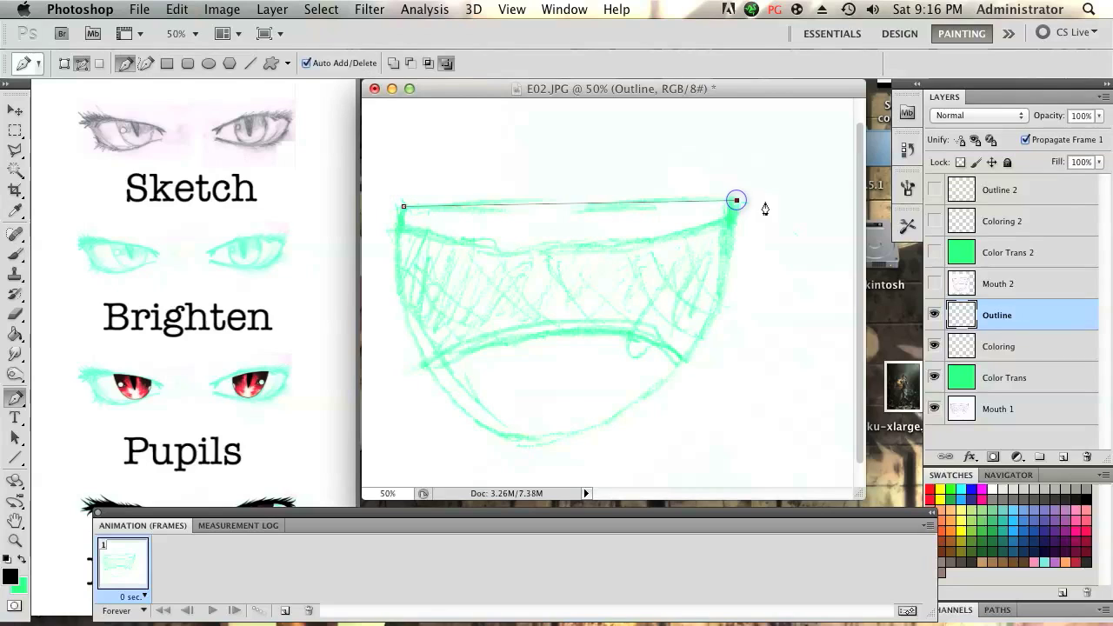
right_click(577, 212)
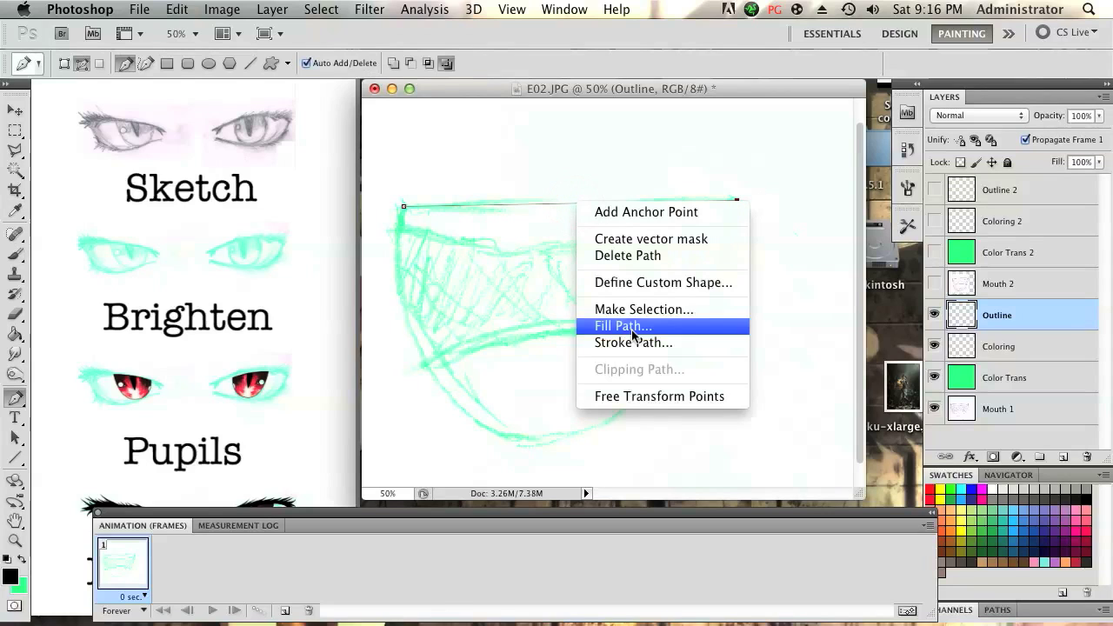
left_click(637, 409)
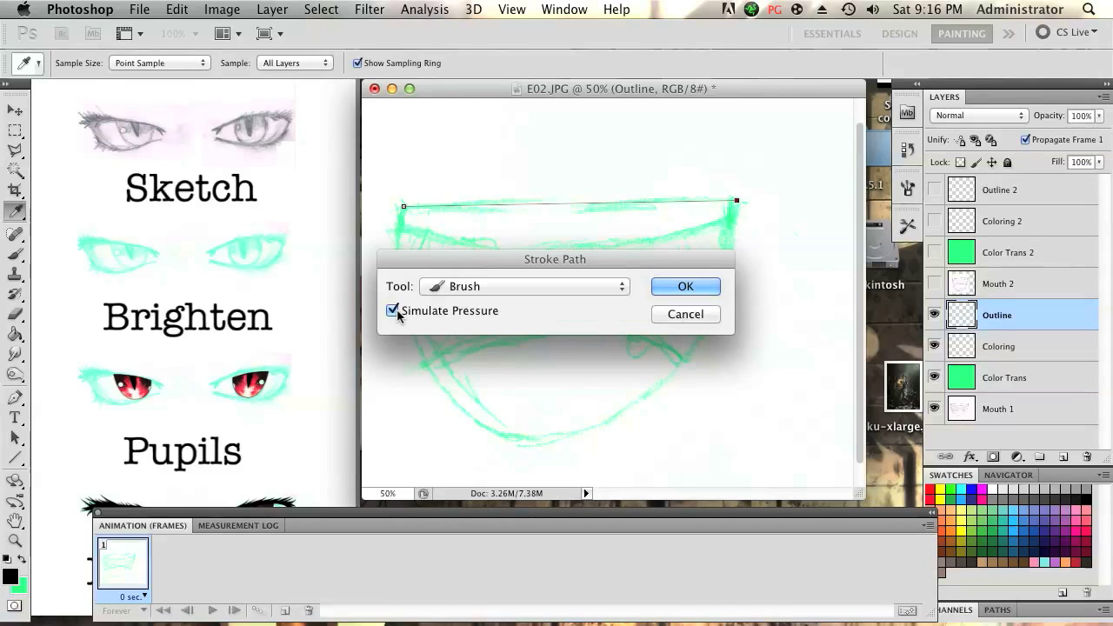
left_click(682, 288)
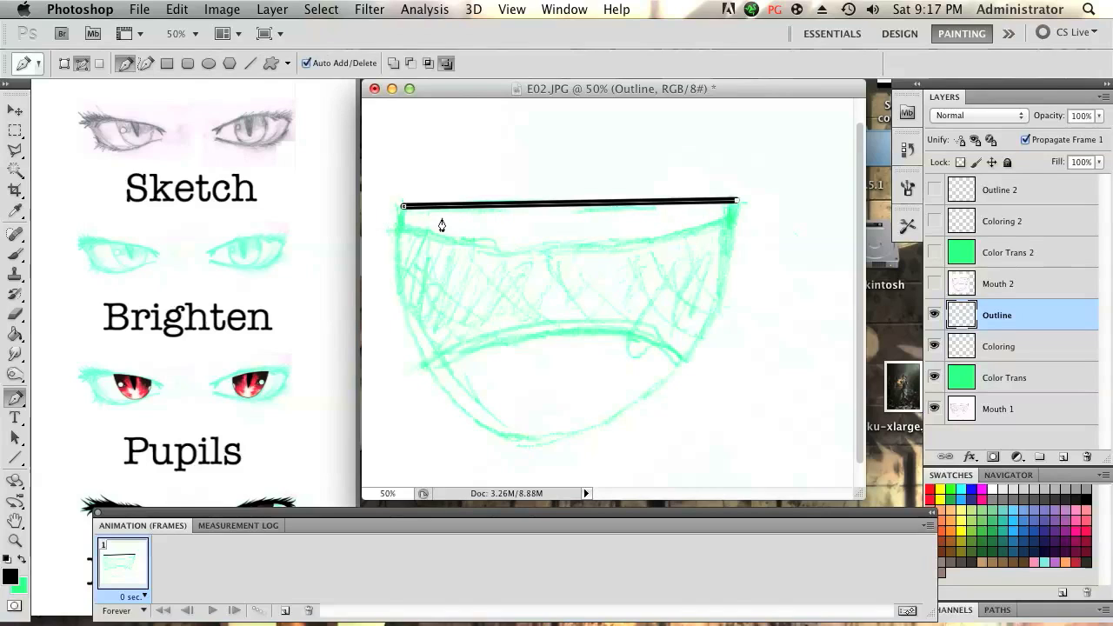
key("Escape")
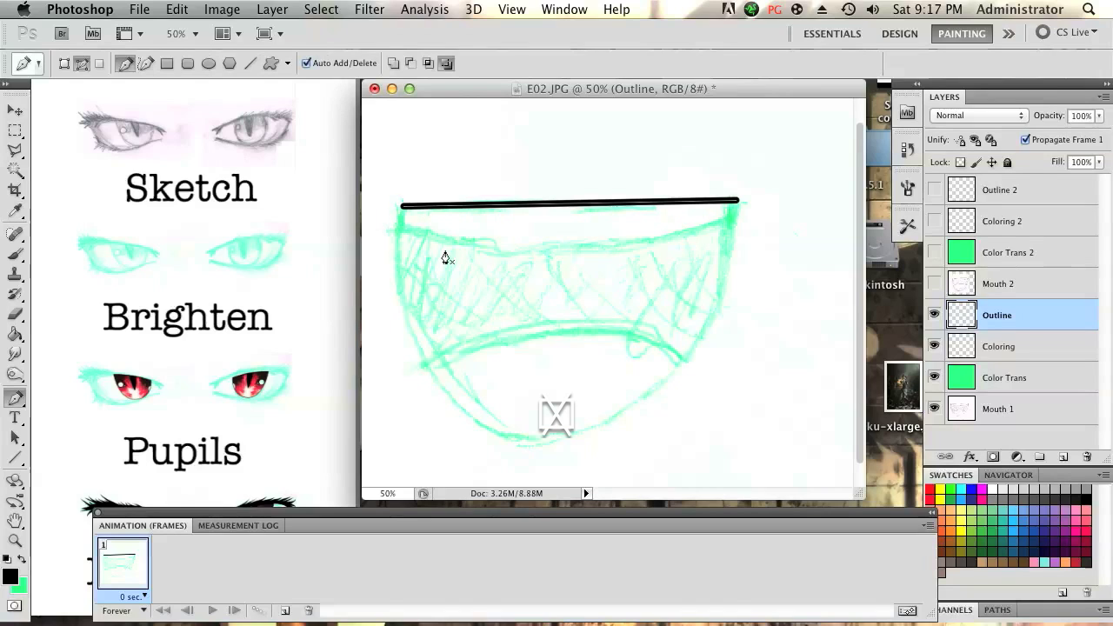
- Draw a curved Pen path from the mouth's upper-left corner to its lowest point and stroke it with the Brush
left_click(403, 208)
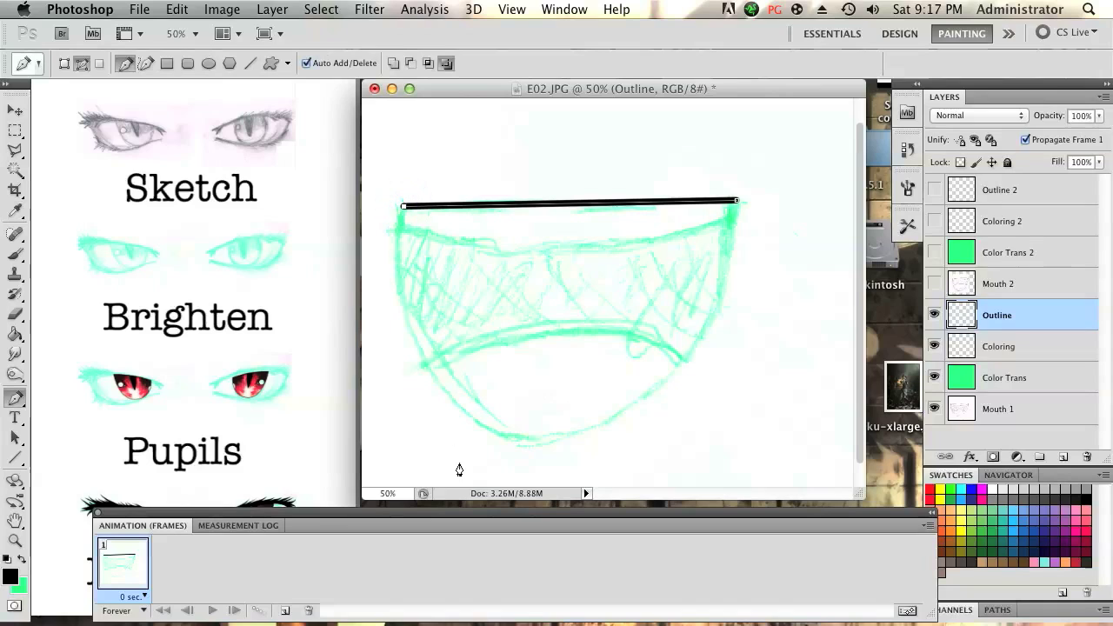
left_click(541, 446)
left_click_drag(541, 447, 653, 416)
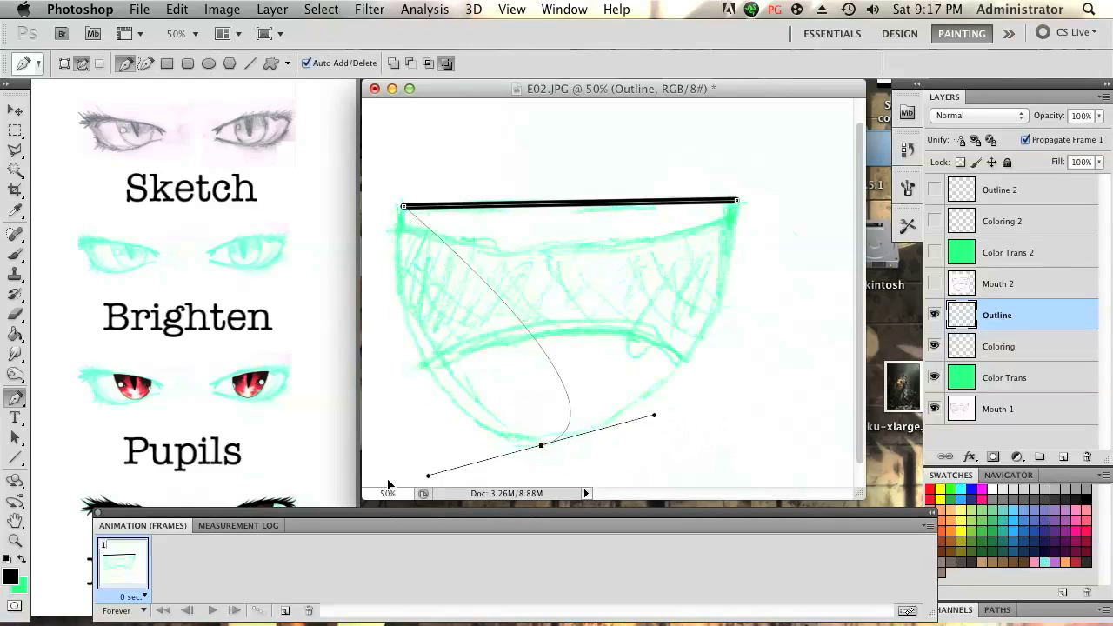
left_click_drag(388, 483, 725, 462)
right_click(536, 419)
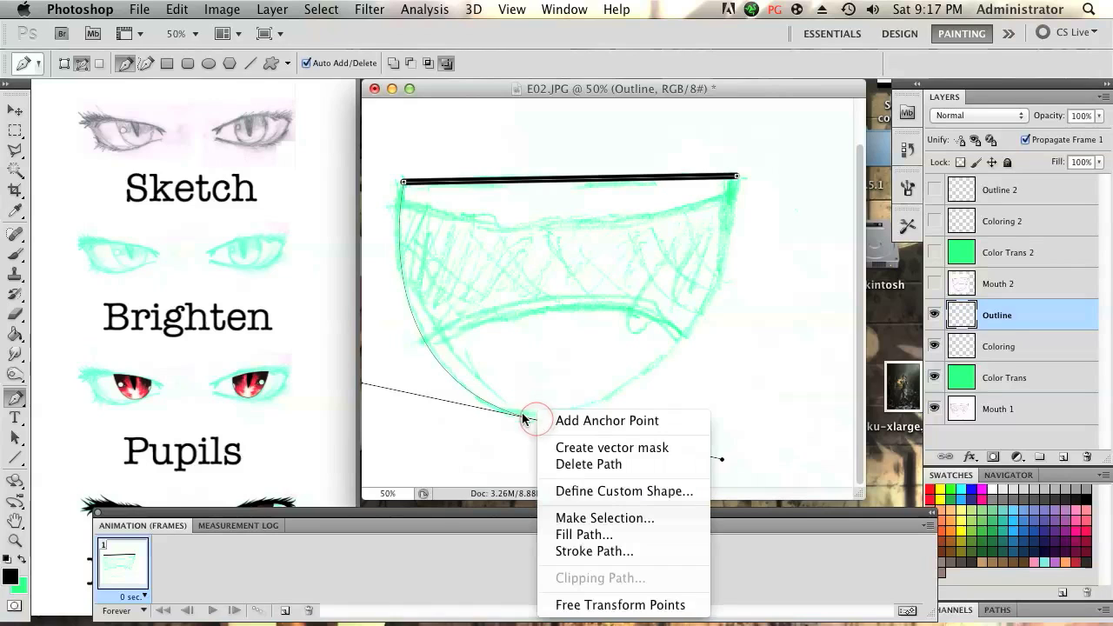
left_click(605, 548)
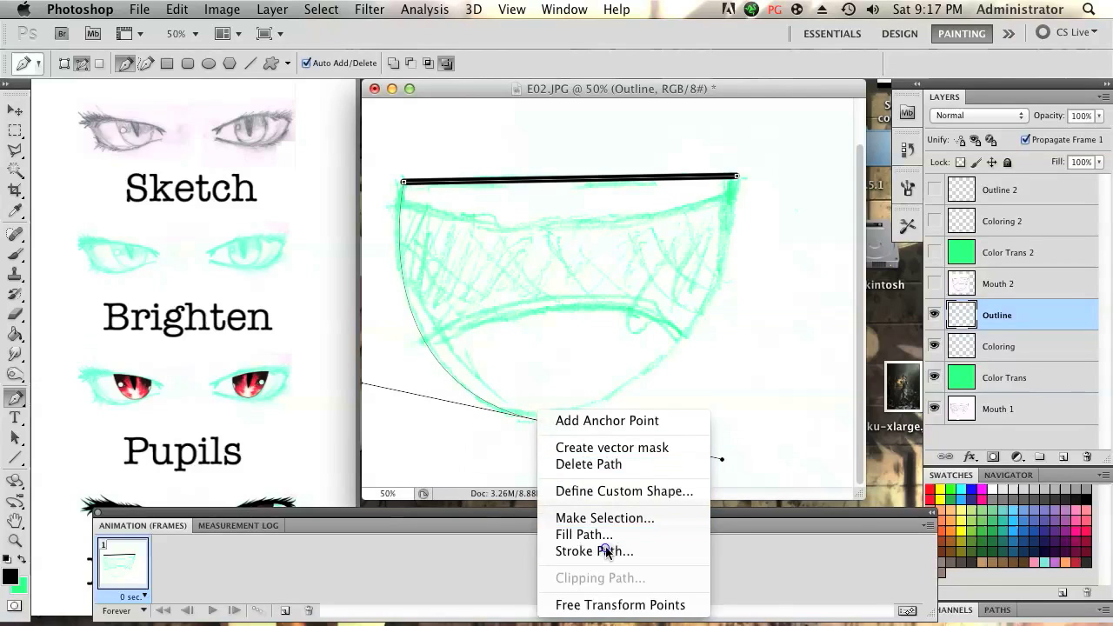
left_click(704, 285)
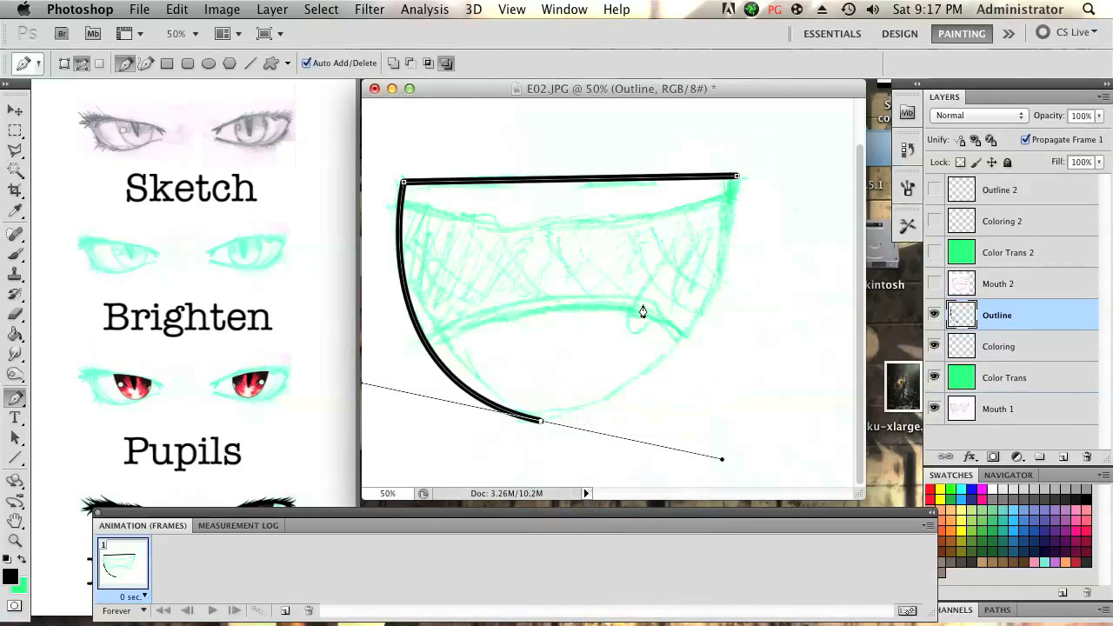
key("Return")
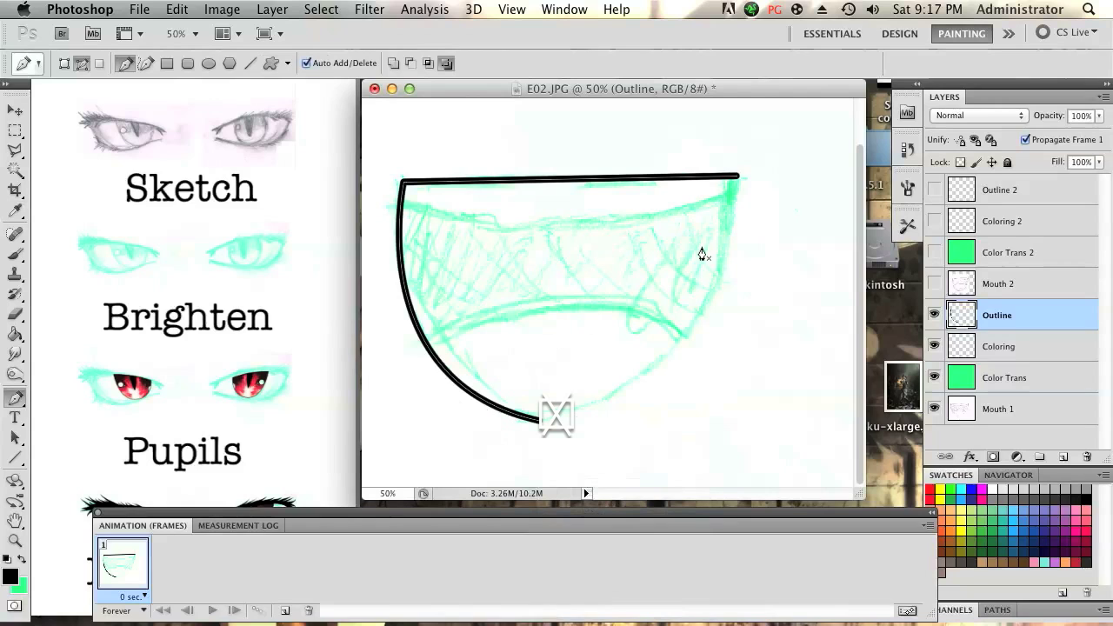
left_click(736, 178)
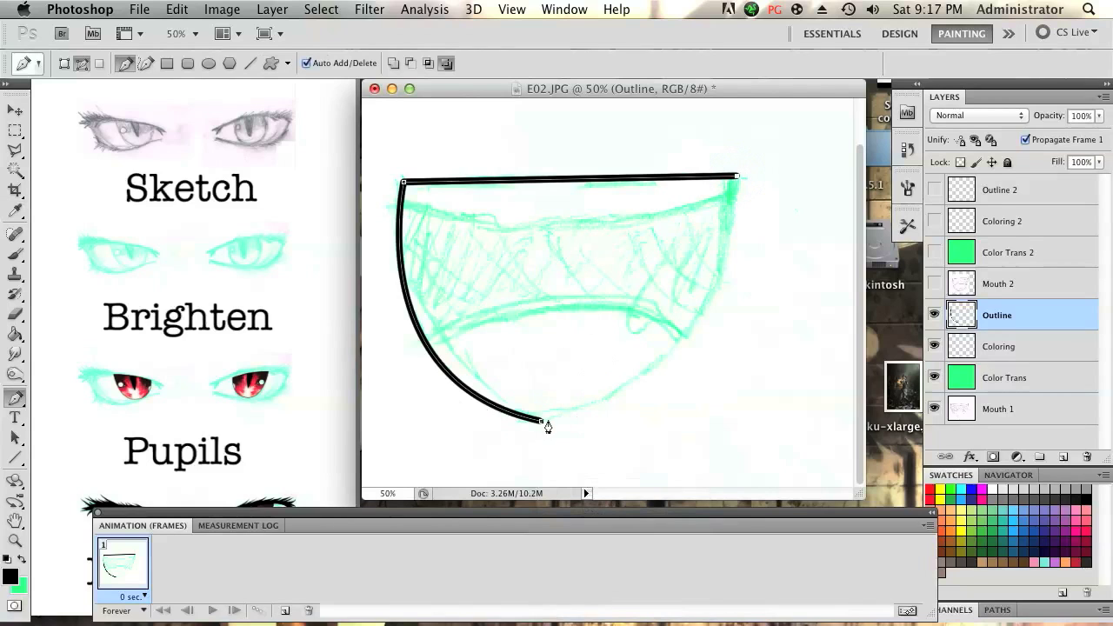
left_click_drag(541, 422, 721, 458)
left_click_drag(541, 424, 385, 323)
left_click_drag(415, 376, 581, 338)
key("BackSpace")
key("BackSpace")
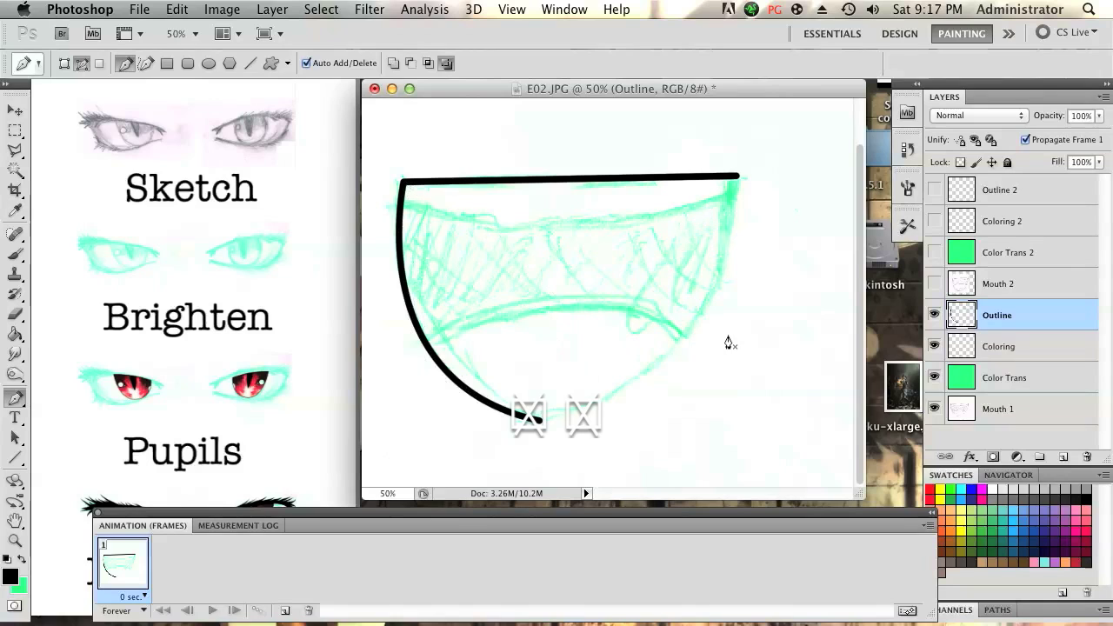
- Draw a curved Pen path from the mouth's upper-right corner to its lowest point and stroke it with the Brush
left_click(738, 177)
mouse_move(539, 424)
left_mouse_down()
mouse_move(316, 415)
mouse_move(339, 471)
left_mouse_up()
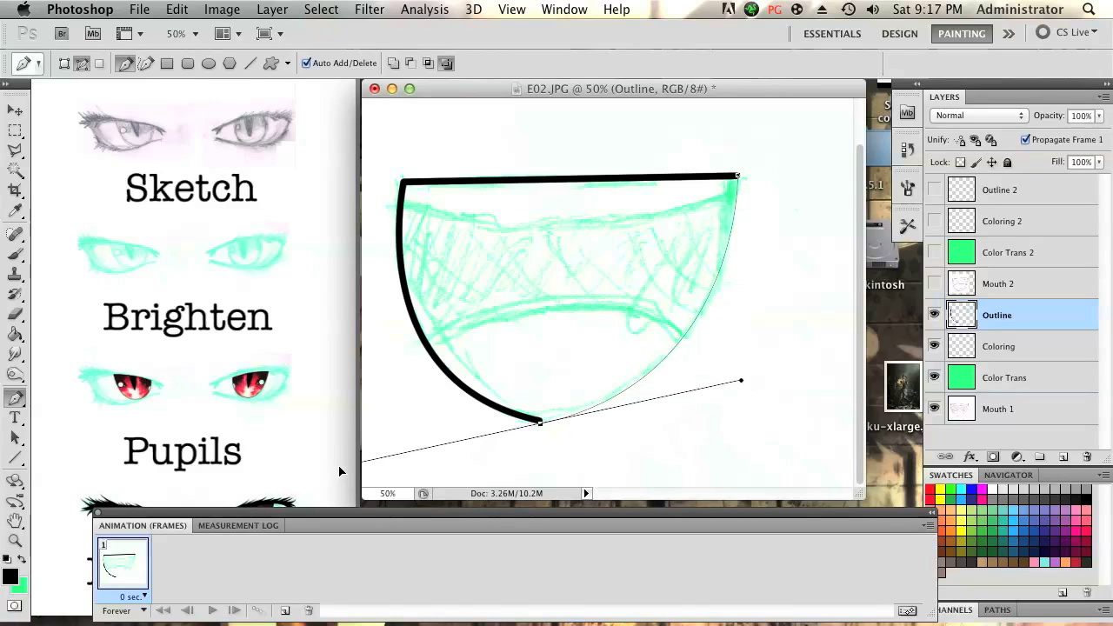
right_click(595, 406)
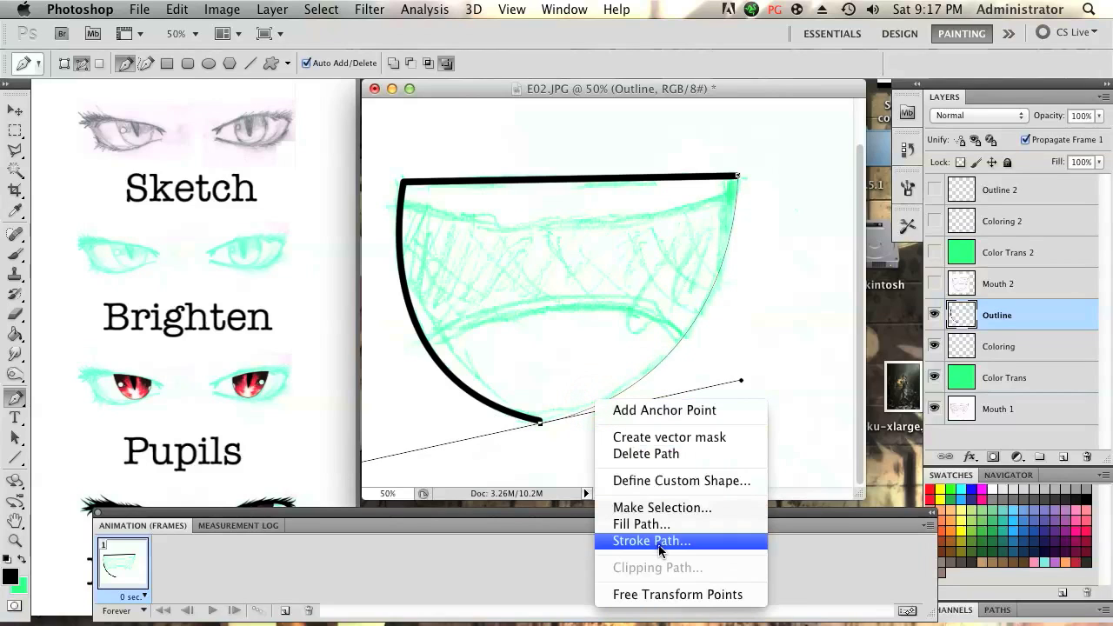
left_click(661, 537)
left_click(685, 286)
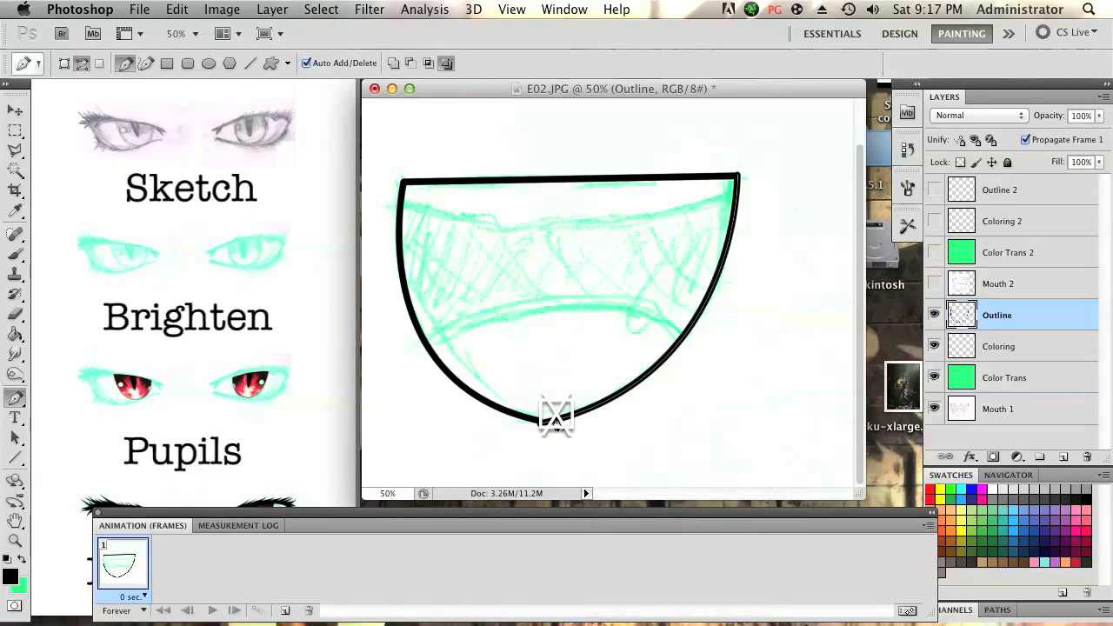
- Undo the brush stroke and the curved Pen path along the mouth's right side
key("super+alt+z")
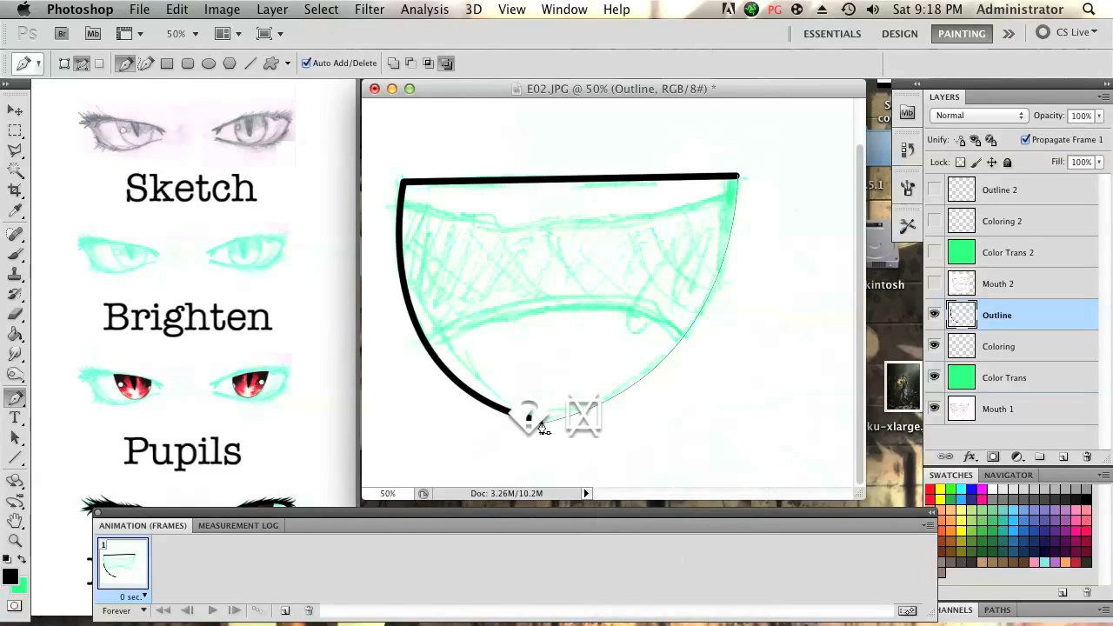
left_click(541, 424)
key("Escape")
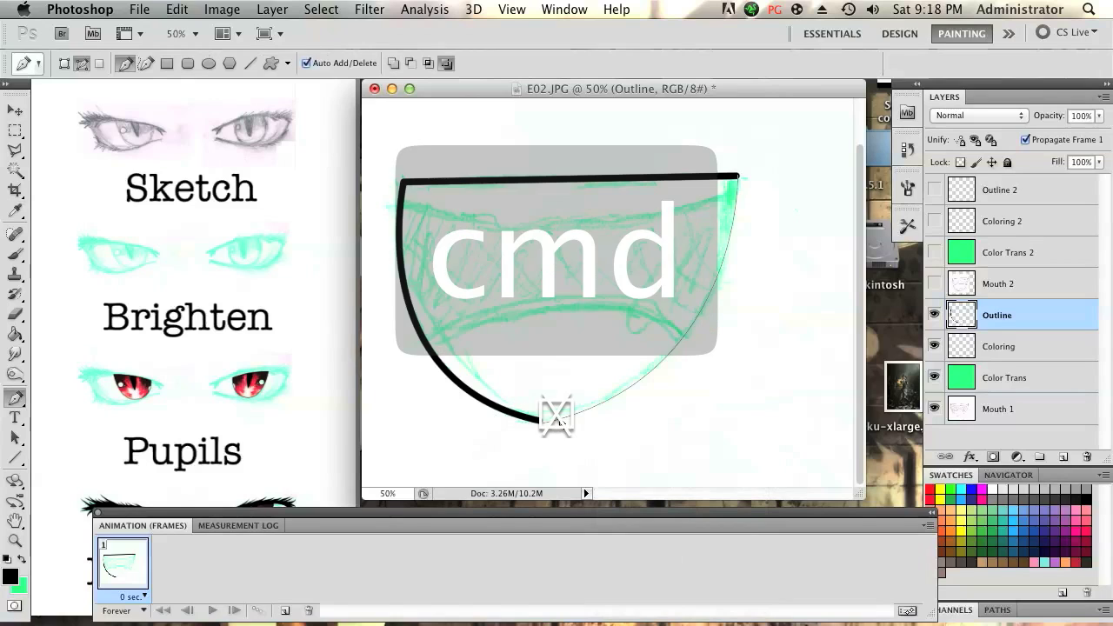
key("super+alt+z")
key("super+alt+z")
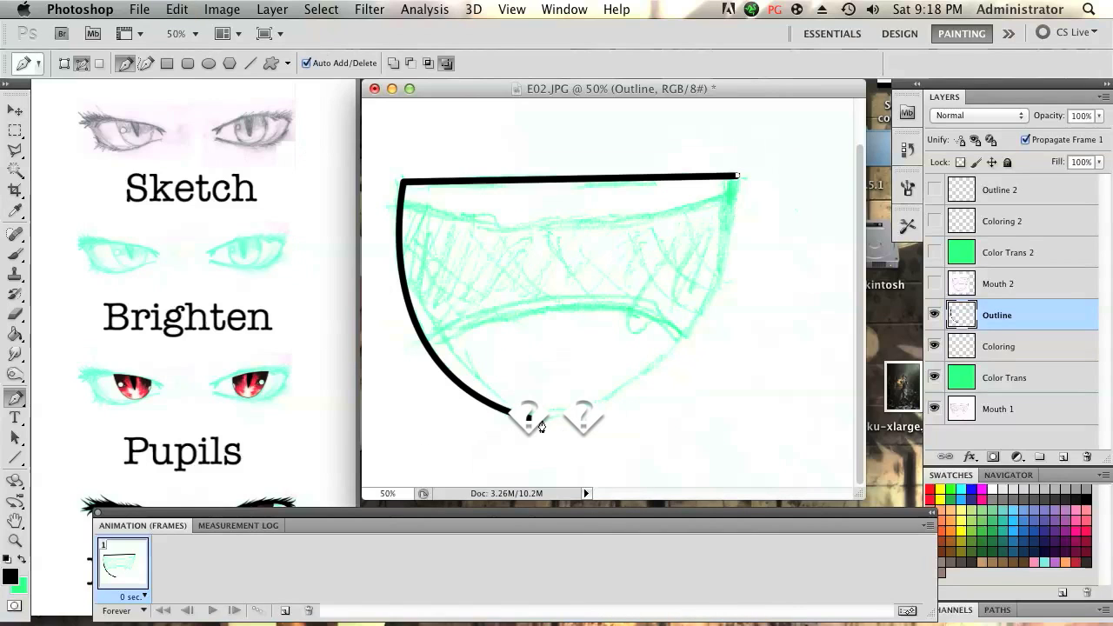
key("super+alt+z")
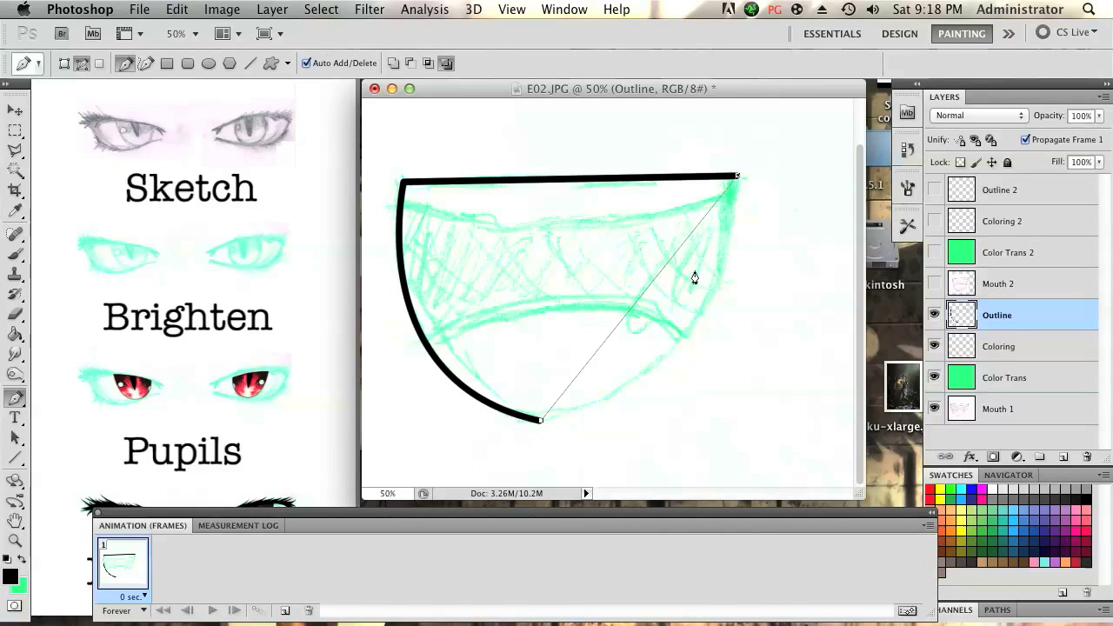
key("super+alt+z")
left_click_drag(542, 424, 336, 469)
key("BackSpace")
key("BackSpace")
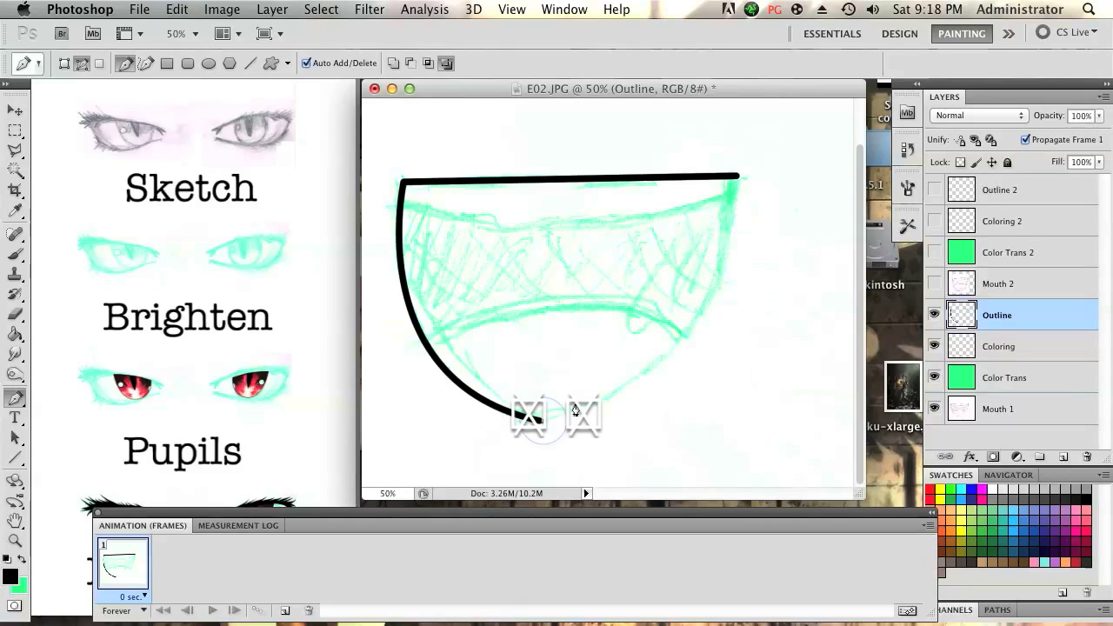
left_click_drag(735, 178, 788, 26)
key("Escape")
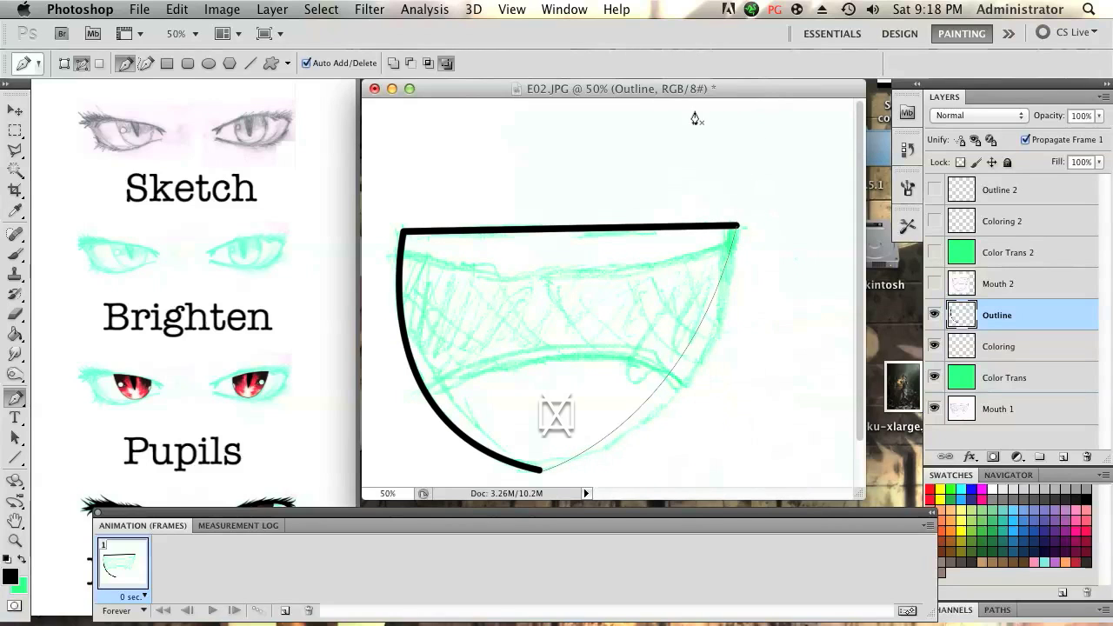
key("Escape")
- Draw a curved Pen path from the mouth's lowest point up to its upper-right corner, stroke it with the Brush and clear the path
key("super+minus")
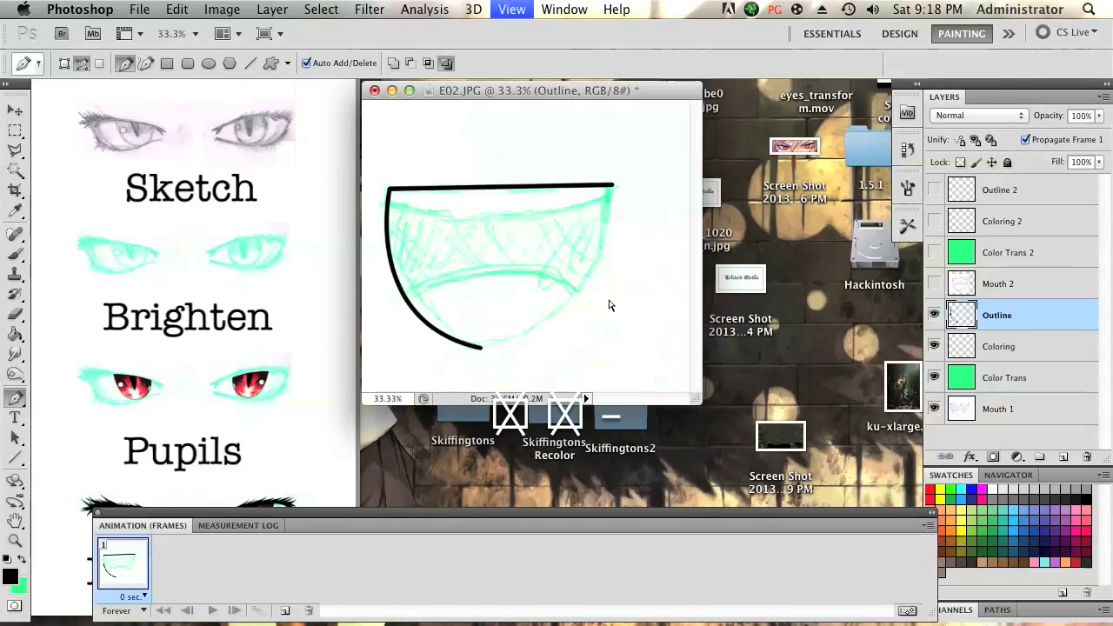
left_click(482, 348)
mouse_move(611, 188)
left_mouse_down()
mouse_move(518, 107)
mouse_move(647, 93)
mouse_move(539, 45)
mouse_move(629, 17)
mouse_move(622, 30)
left_mouse_up()
right_click(588, 250)
left_click(610, 357)
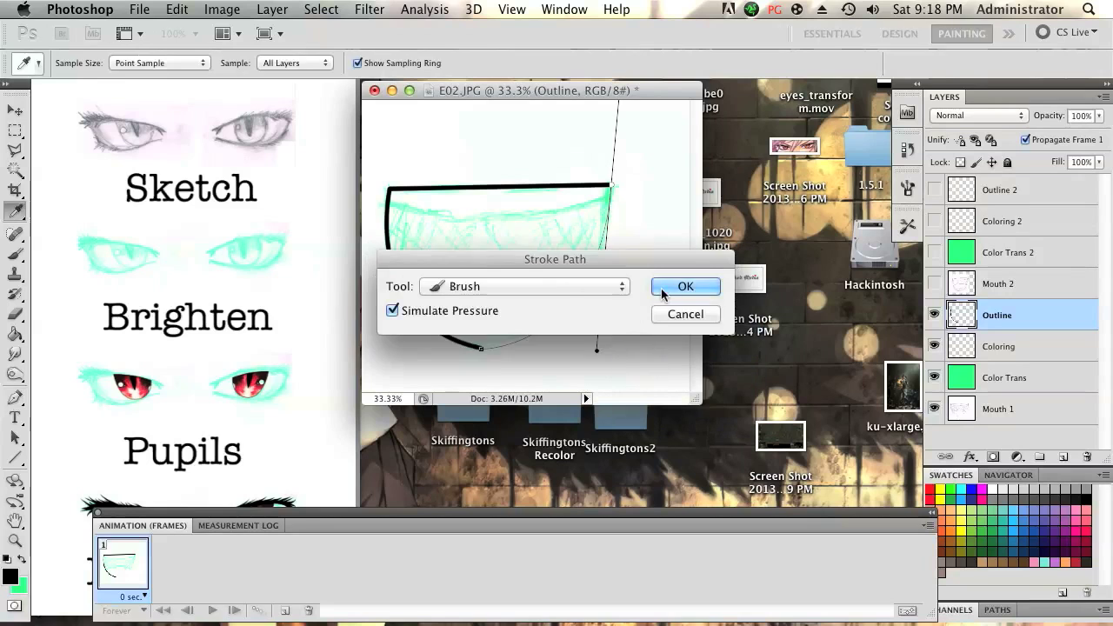
left_click(662, 292)
key("Return")
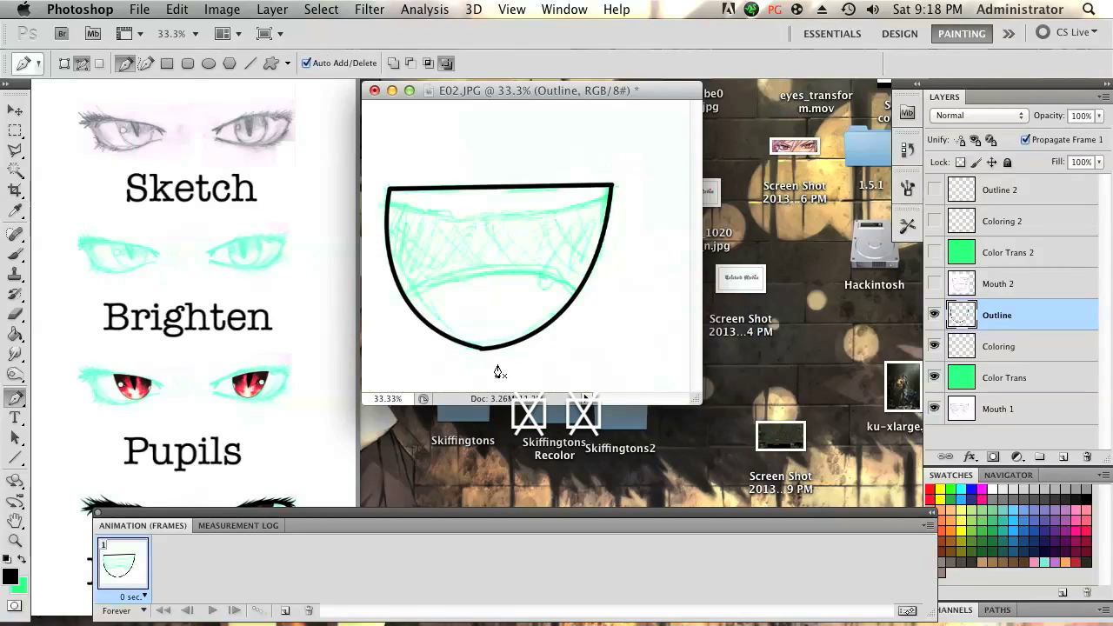
- Erase the uneven edges where the two side strokes meet at the mouth's lowest point
key("super+equal")
key("super+equal")
key("super+equal")
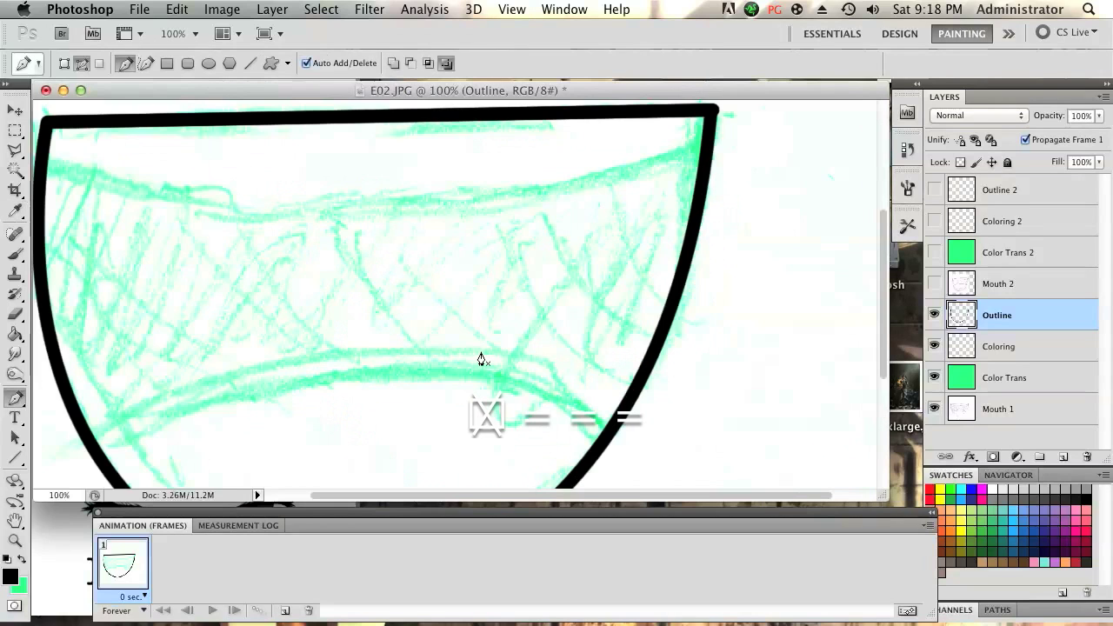
scroll(482, 356, "down", 5)
scroll(486, 359, "down", 2)
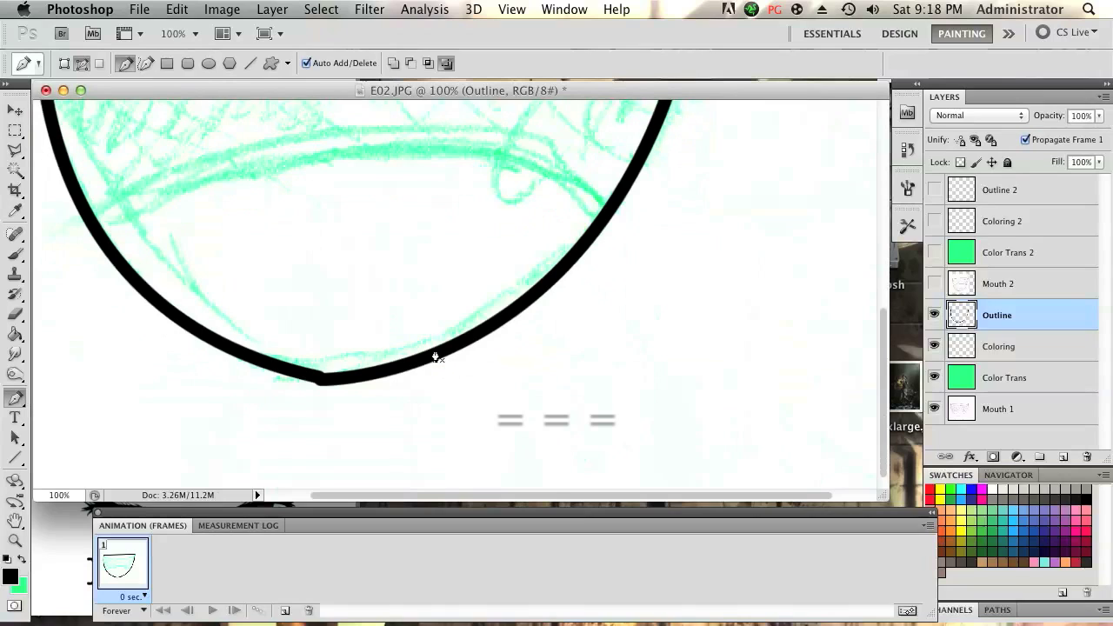
key("e")
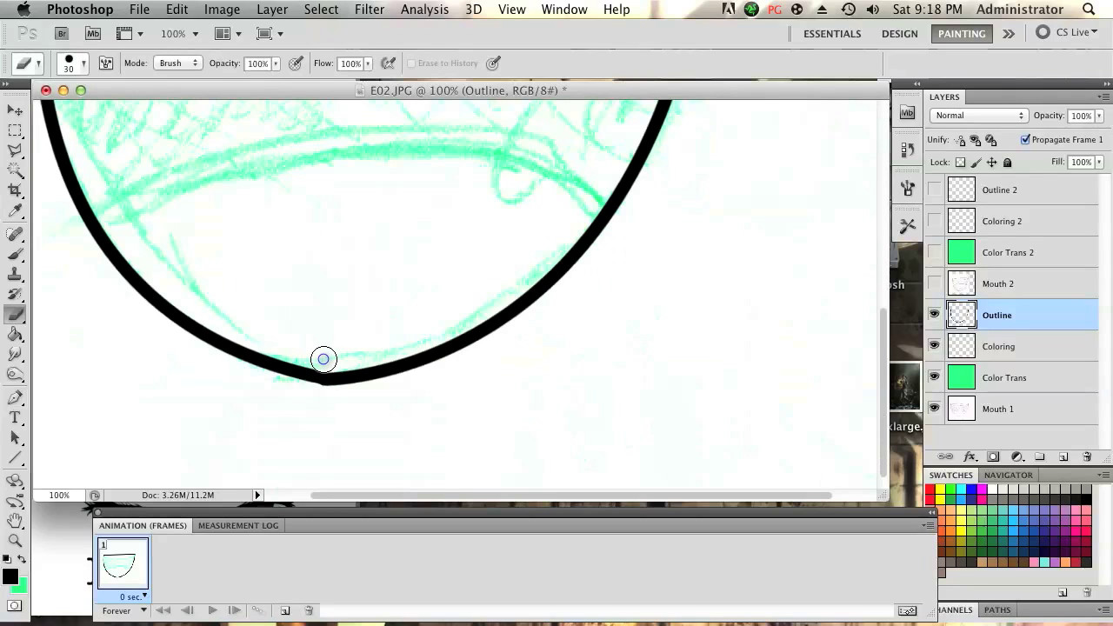
left_click_drag(323, 360, 298, 346)
left_click_drag(320, 399, 363, 396)
- Draw an upward-arching Pen path across the mouth along the sketched lower inner line and stroke it with the Brush
key("super+minus")
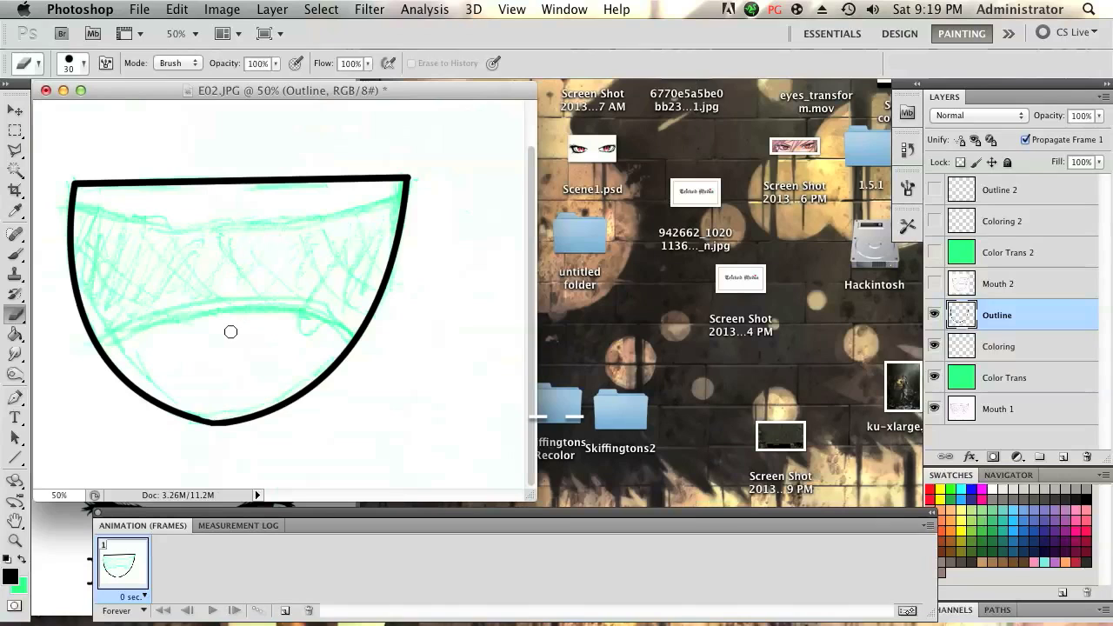
key("p")
left_click(96, 343)
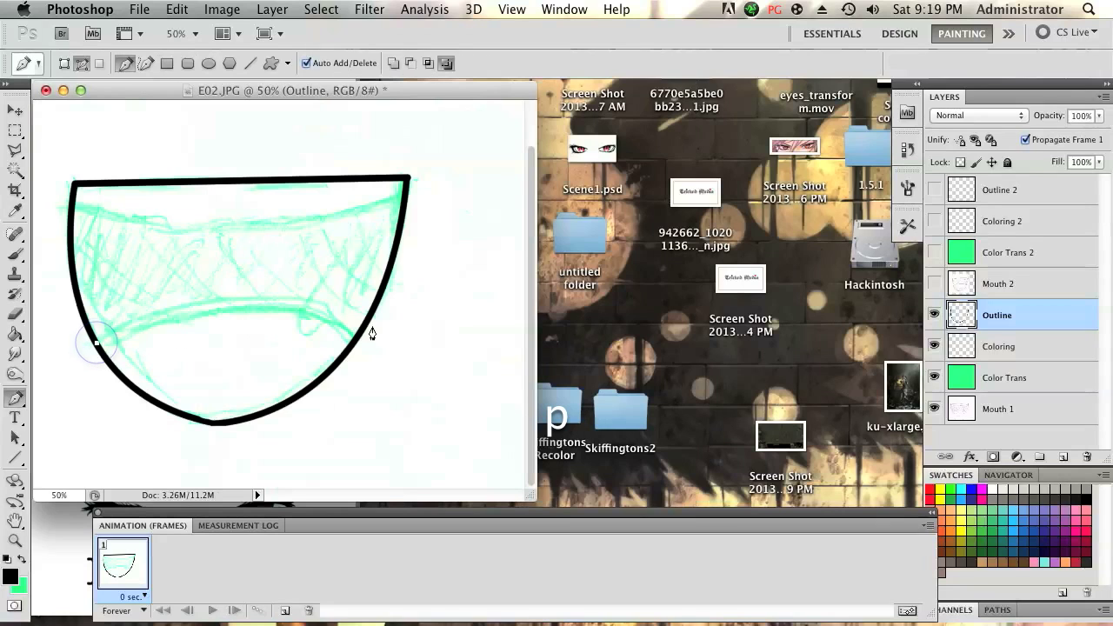
mouse_move(351, 335)
left_mouse_down()
mouse_move(460, 406)
mouse_move(442, 410)
mouse_move(455, 405)
left_mouse_up()
right_click(346, 329)
left_click(426, 464)
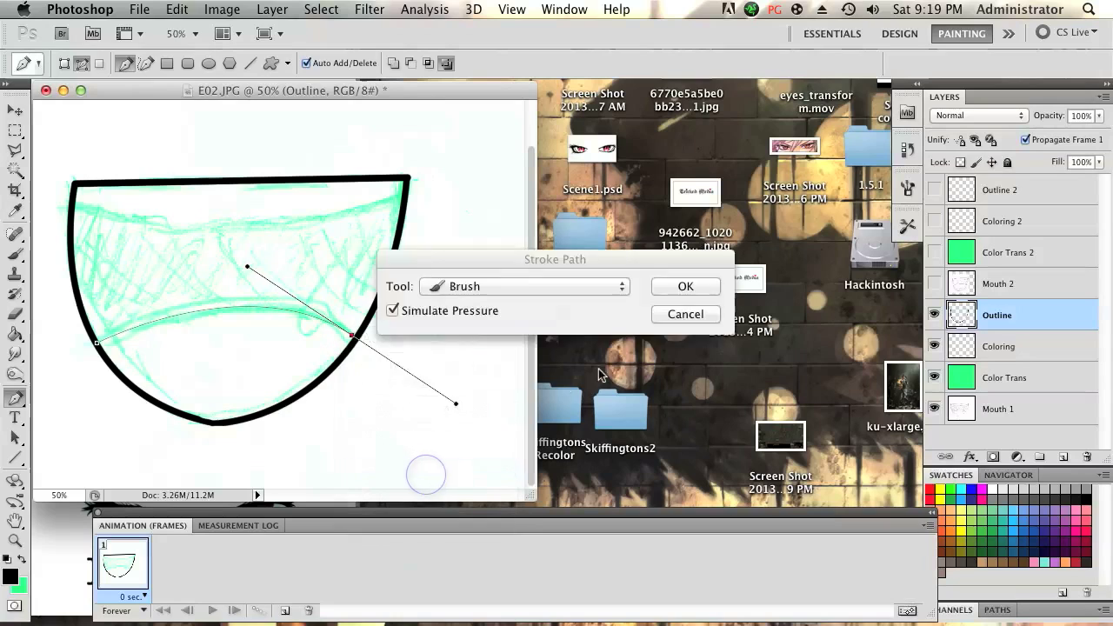
left_click(678, 287)
key("Return")
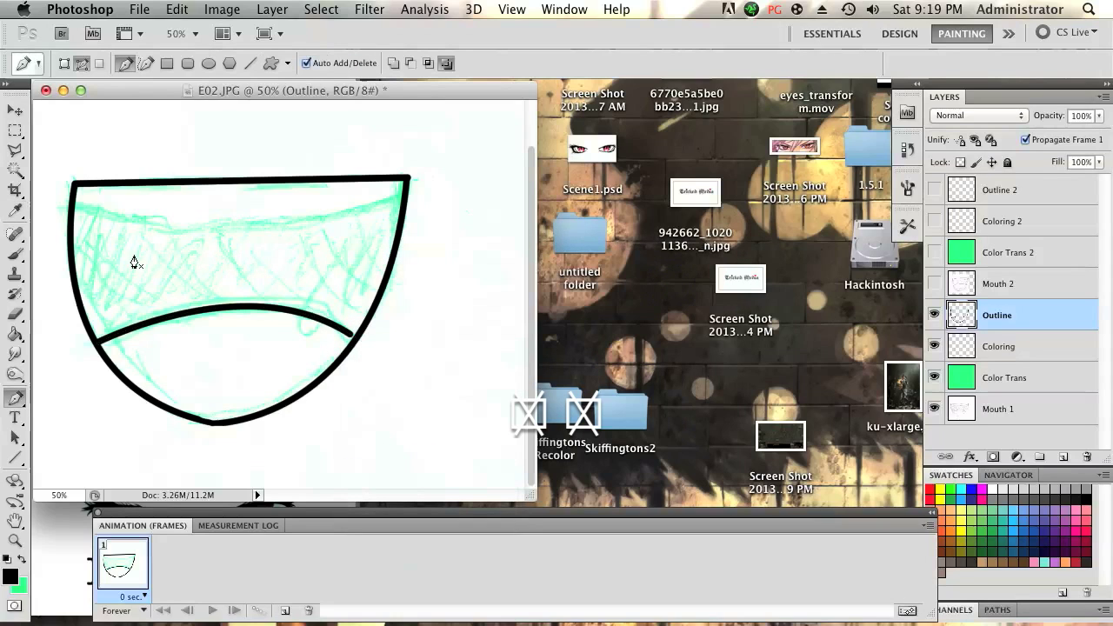
- Draw a downward-sagging Pen path along the sketched upper inner line from side to side and stroke it with the Brush
left_click(73, 205)
left_click_drag(399, 200, 608, 128)
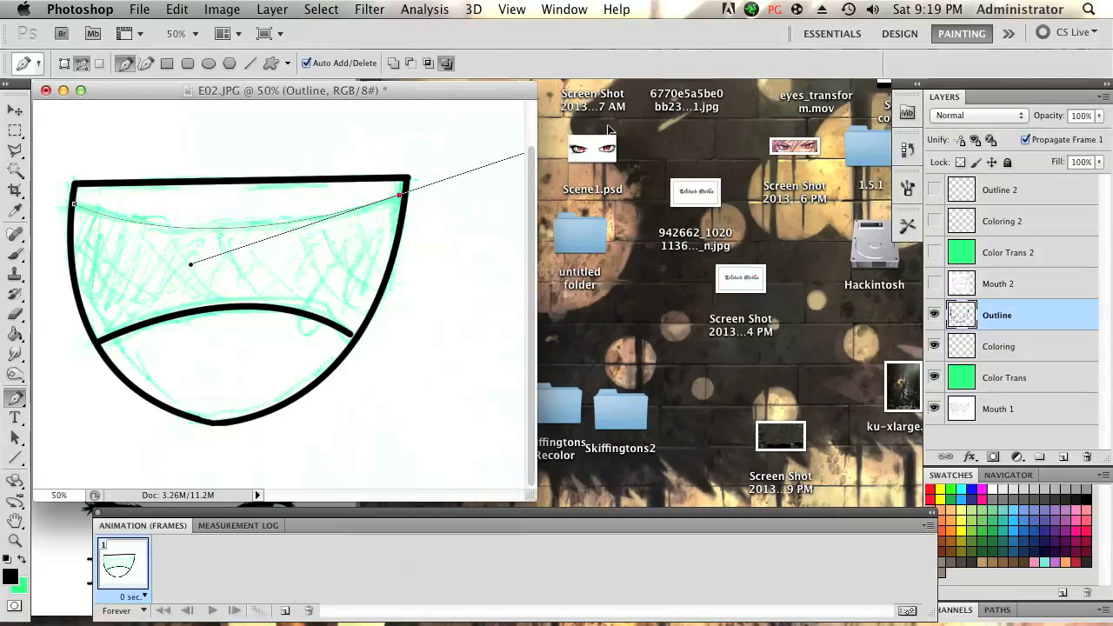
right_click(361, 193)
left_click(419, 296)
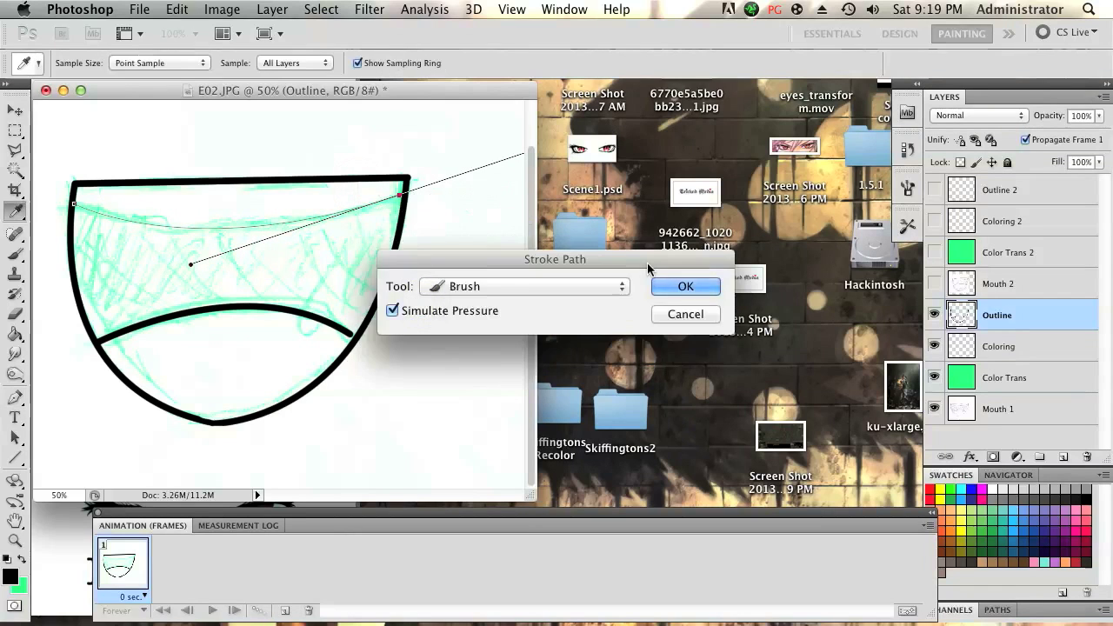
left_click(676, 287)
key("BackSpace")
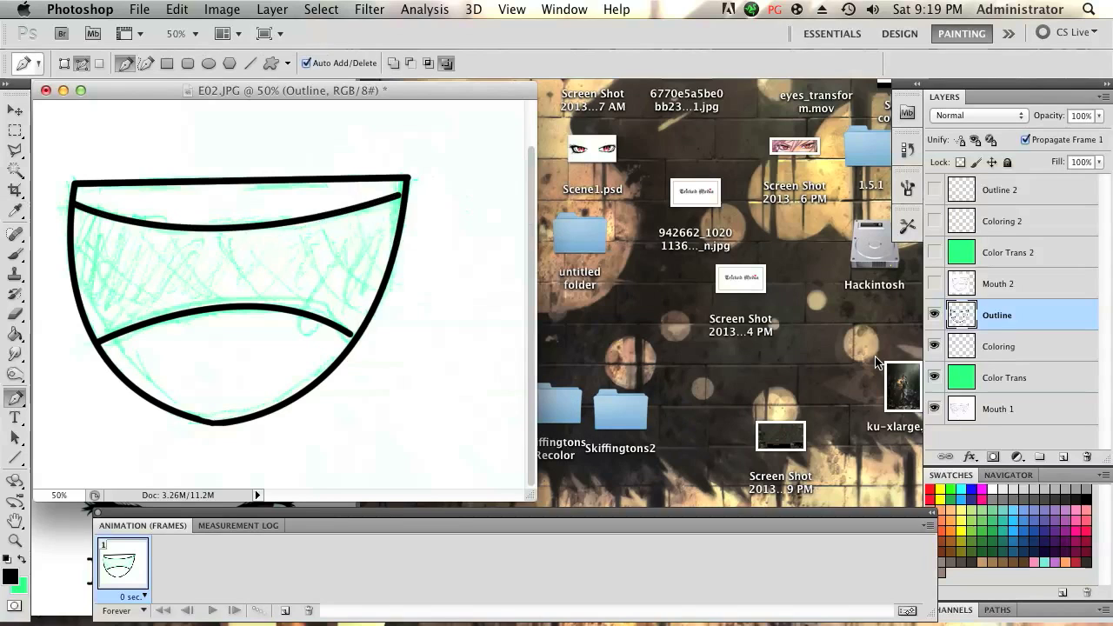
- Hide the Outline, Coloring, Color Trans and Mouth 1 layers, and show Mouth 2, Color Trans 2, Coloring 2 and Outline 2
left_click(934, 314)
left_click(932, 345)
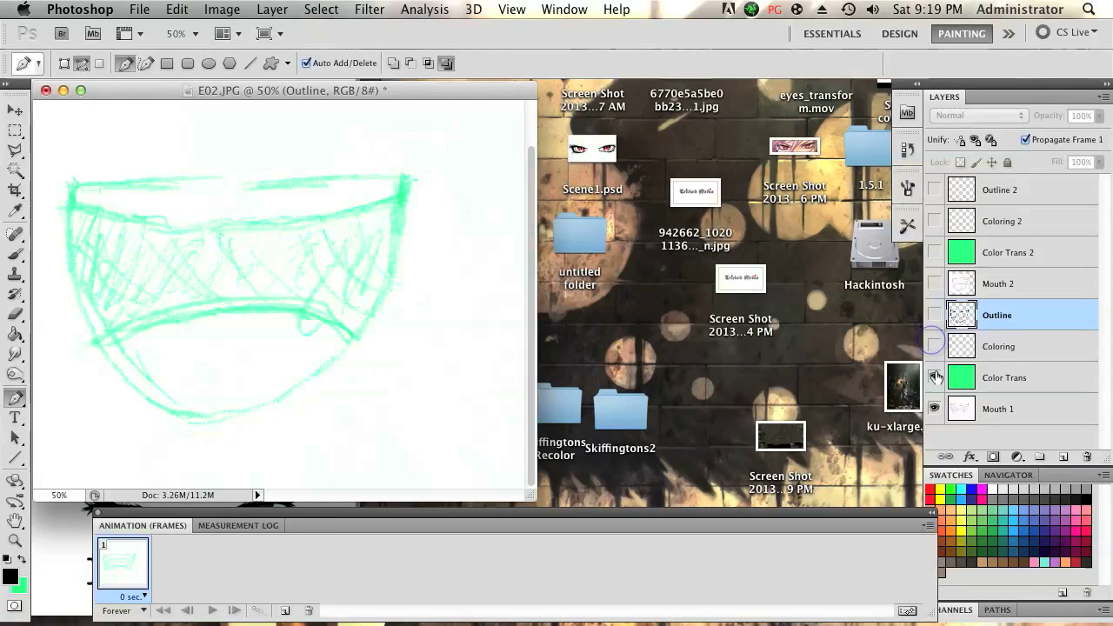
left_click(935, 376)
left_click(934, 408)
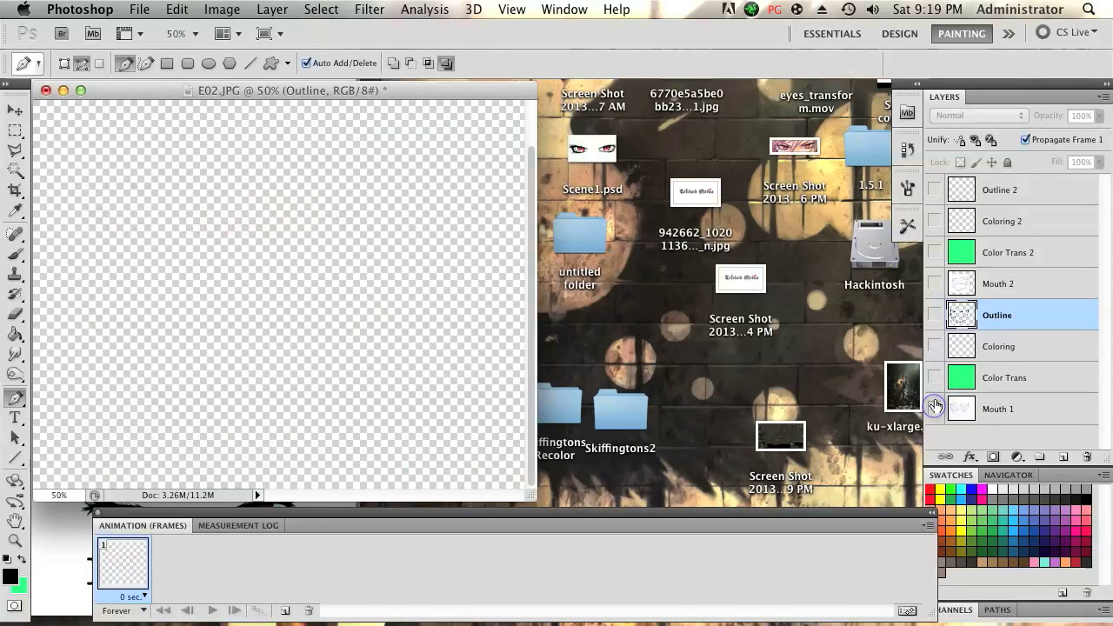
left_click(934, 284)
left_click(934, 252)
left_click(934, 220)
left_click(934, 190)
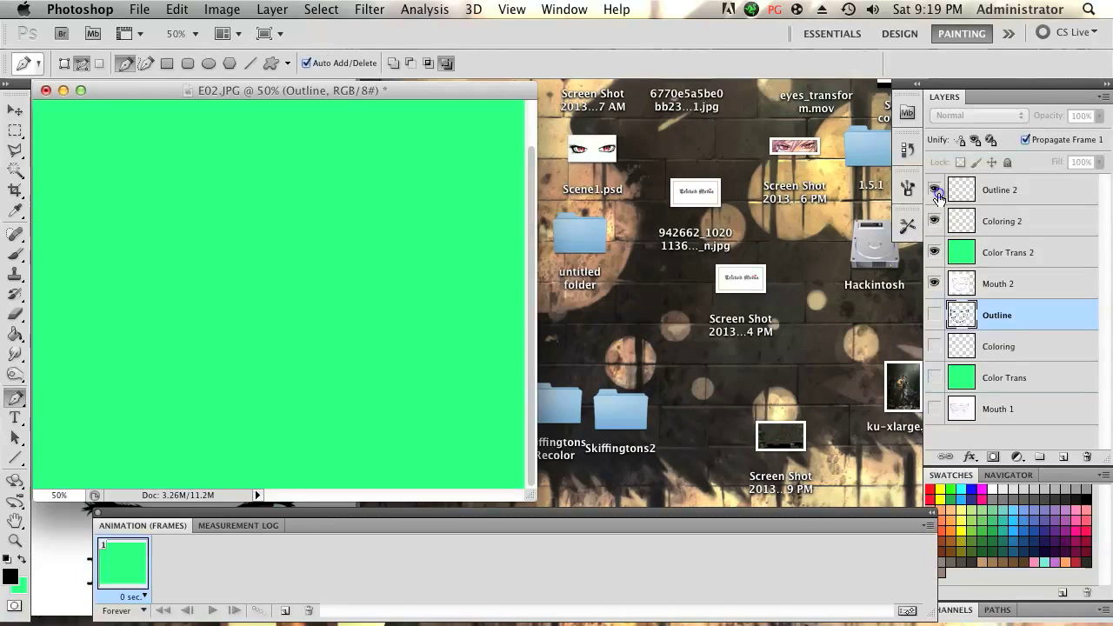
- Set the Color Trans 2 layer's blend mode to Overlay and show the Mouth 1 layer
left_click(1004, 261)
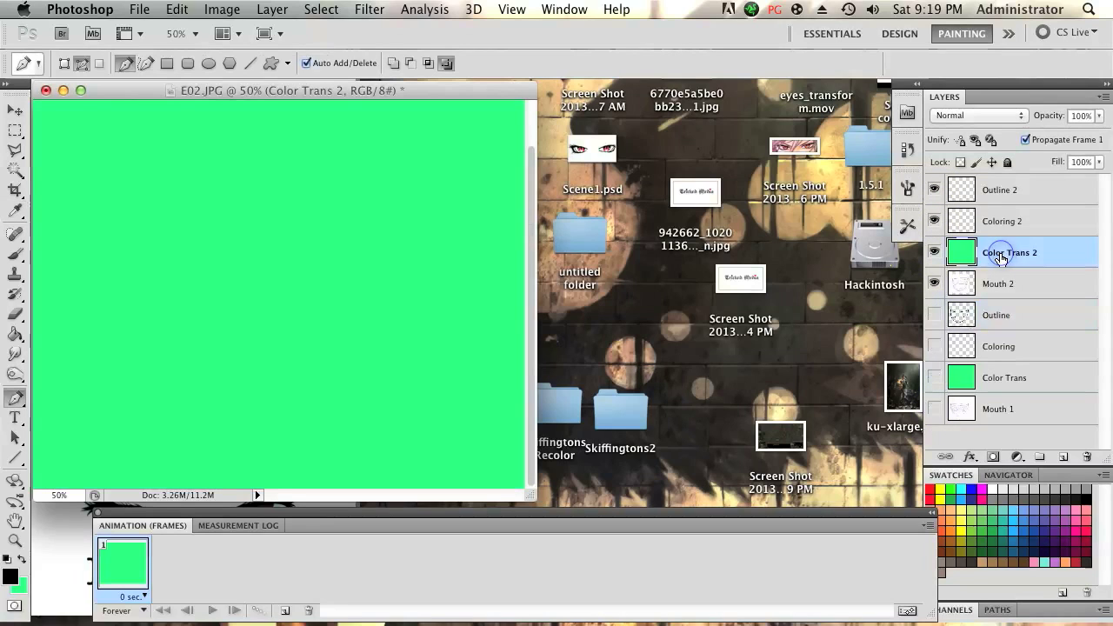
left_click(973, 116)
left_click(979, 283)
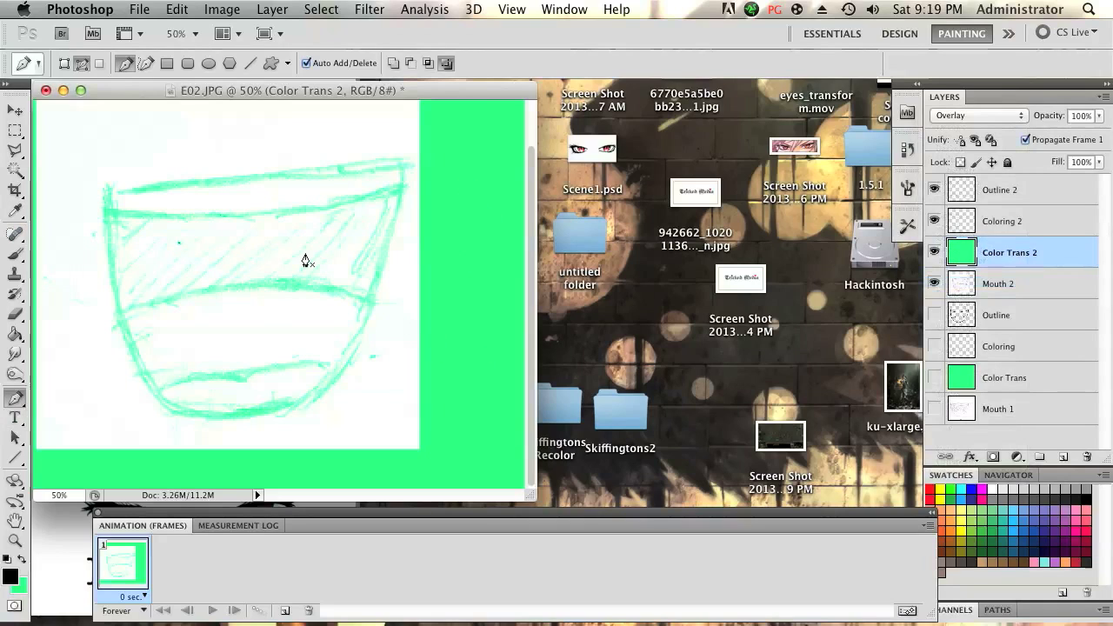
left_click(934, 408)
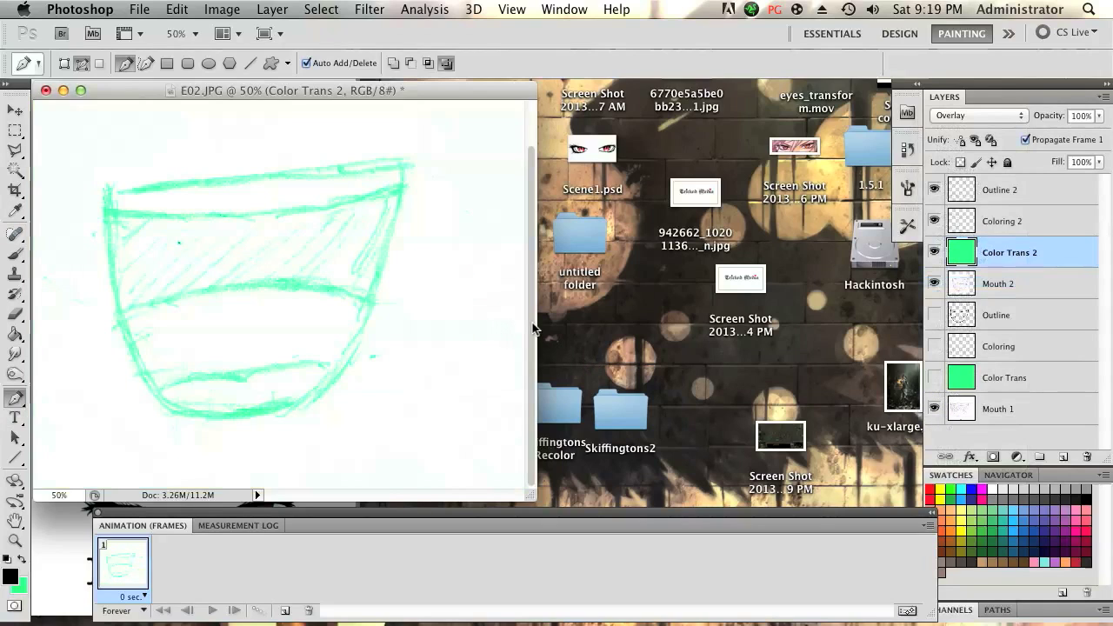
left_click(107, 191)
left_click(405, 169)
right_click(151, 199)
left_click(229, 330)
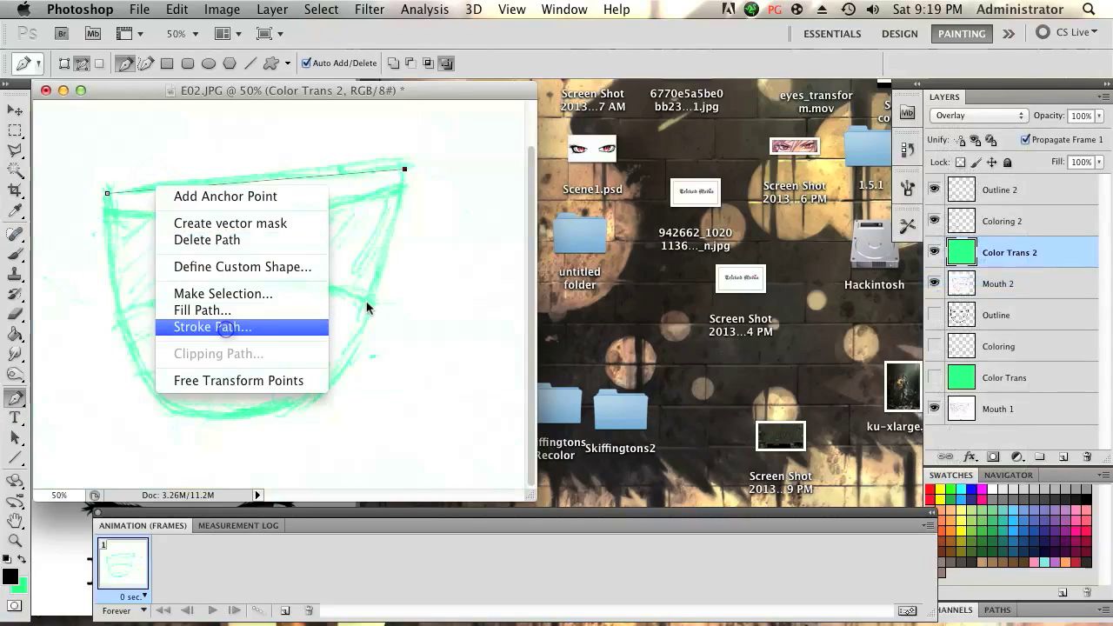
left_click(674, 317)
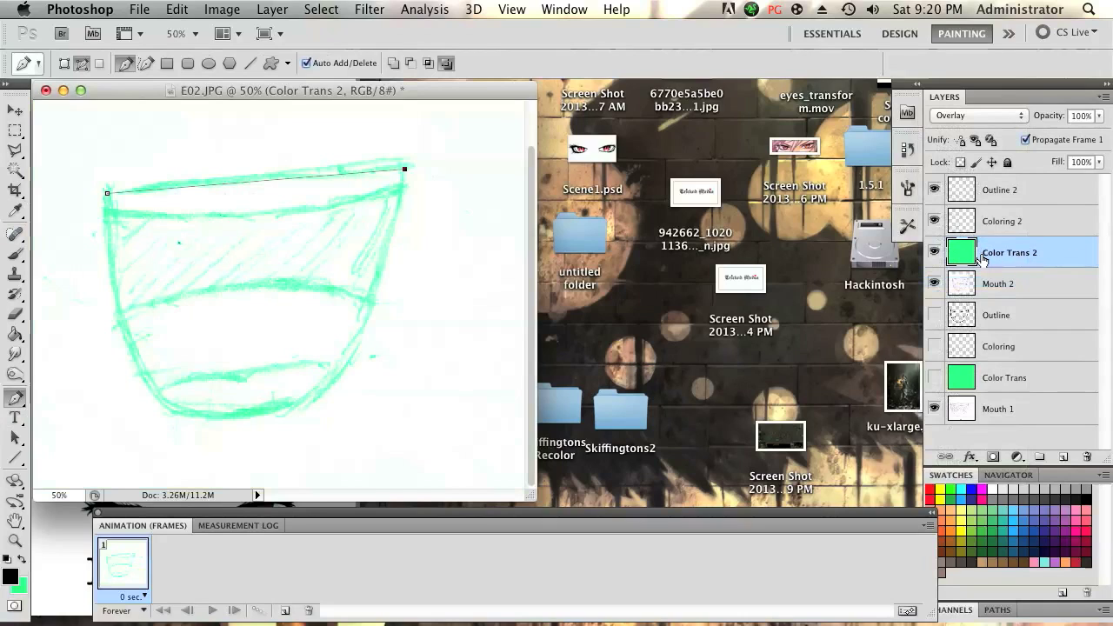
key("Escape")
key("Escape")
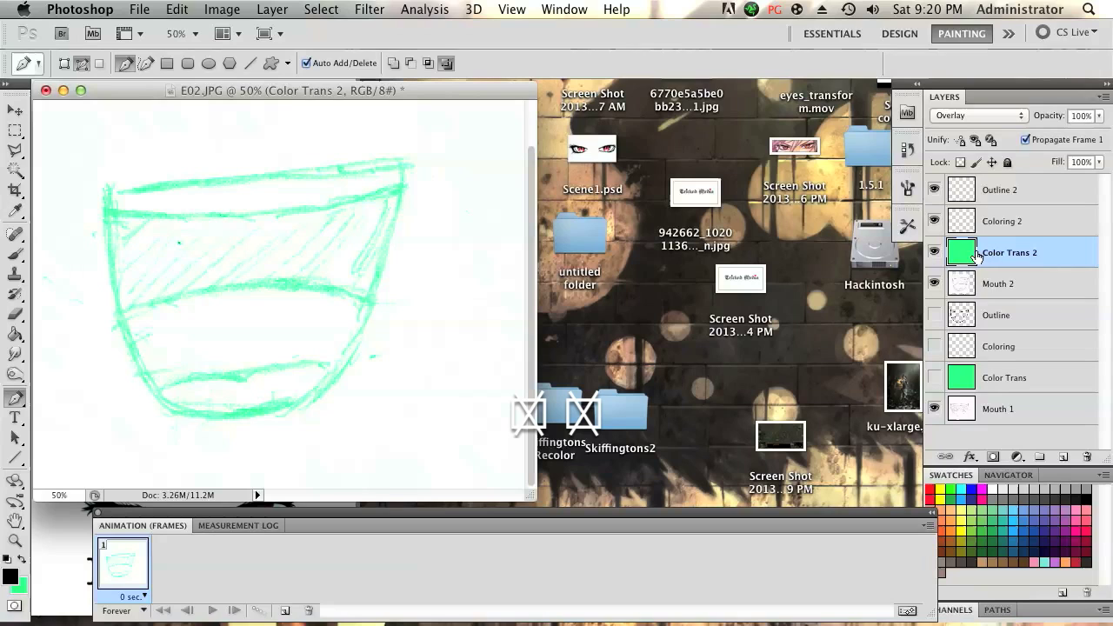
- On the Outline 2 layer, draw a straight Pen path along the second mouth's upper edge and stroke it with the Brush
left_click(991, 190)
left_click(106, 190)
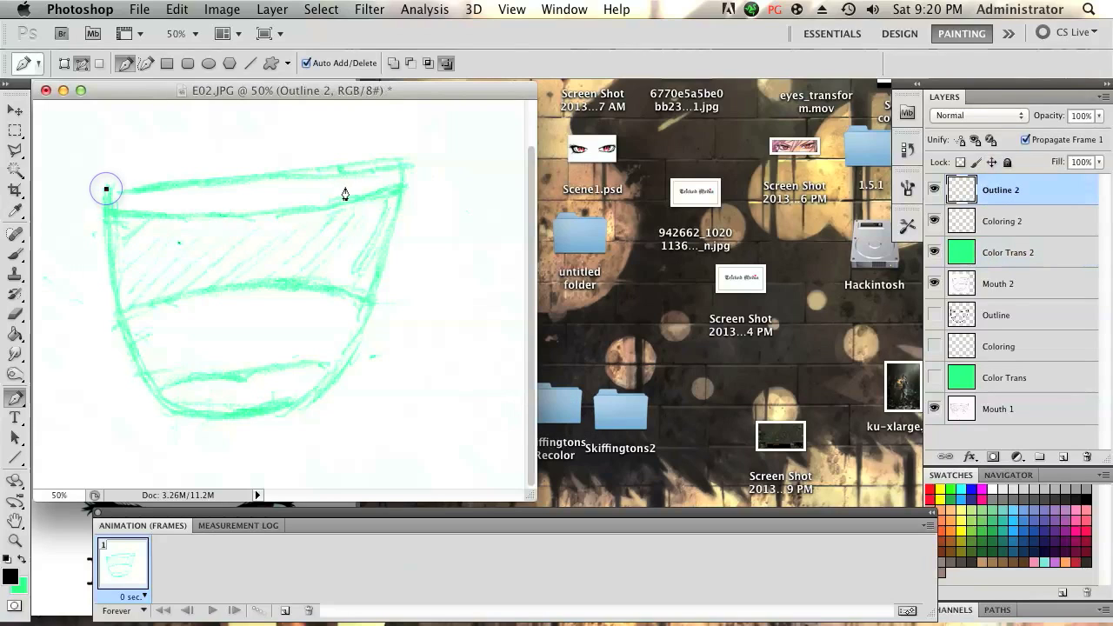
left_click(401, 171)
right_click(401, 171)
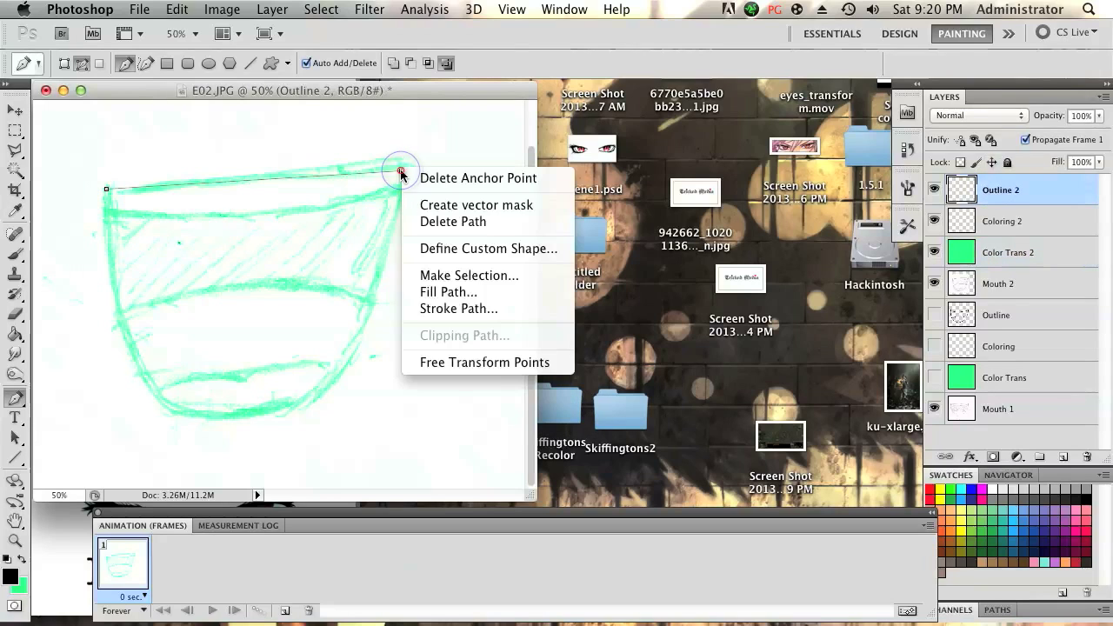
left_click(454, 307)
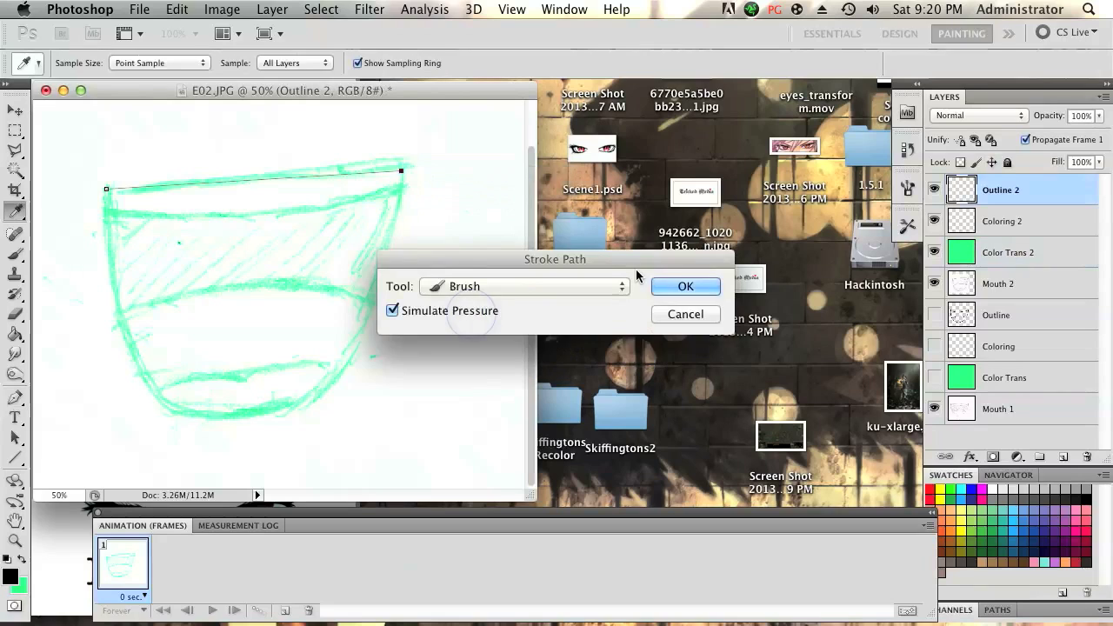
left_click(687, 289)
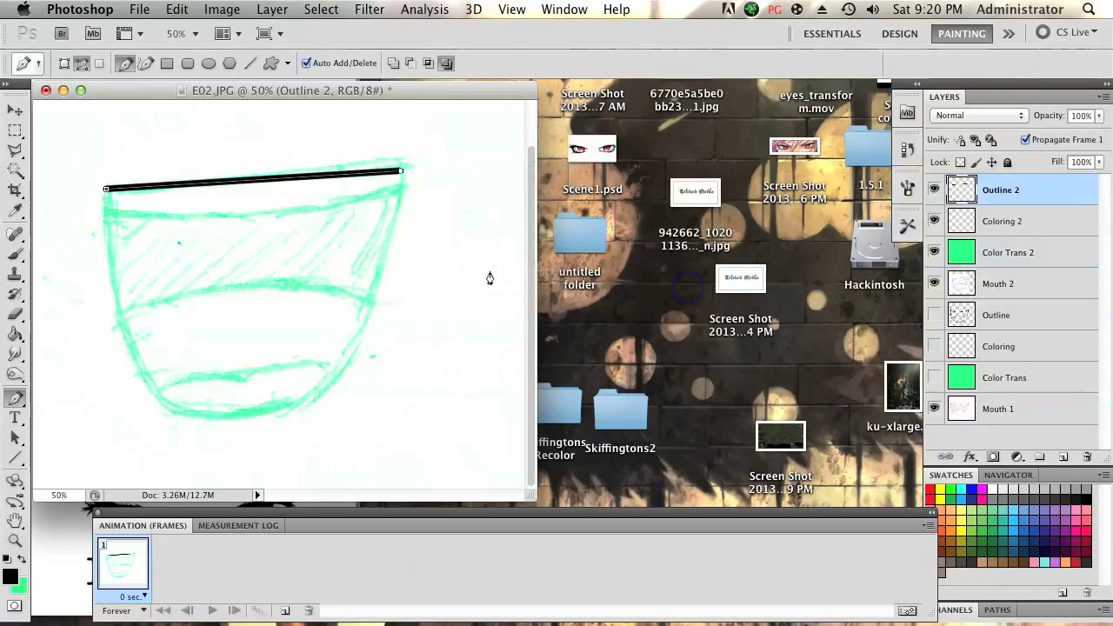
- Try stroking a curved Pen path with the Brush from the second mouth's upper-left corner to its bottom center
left_click(106, 191)
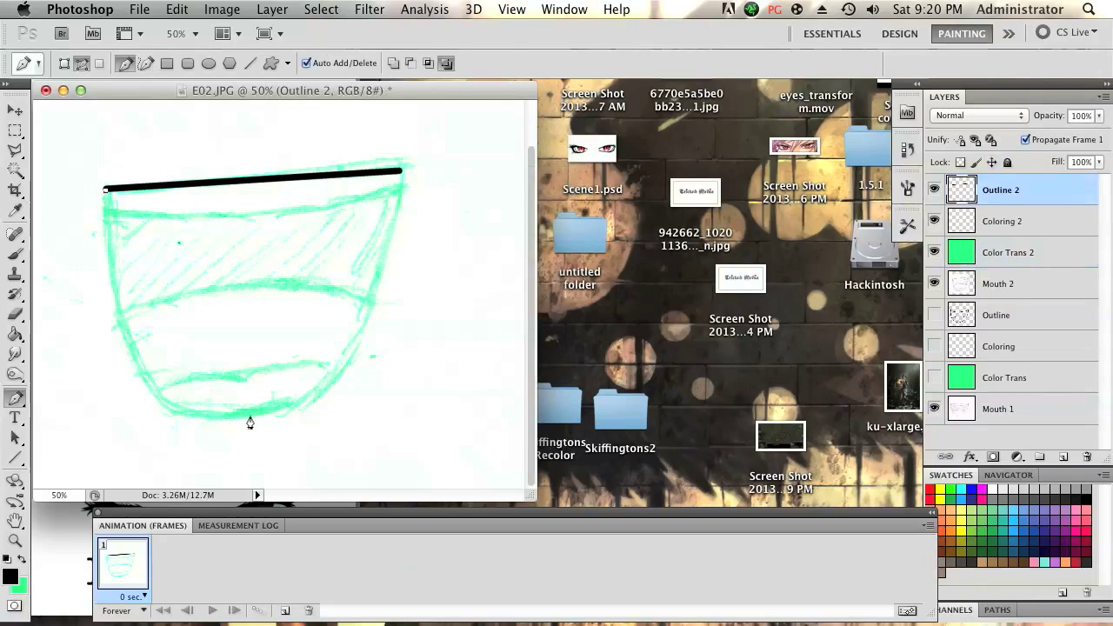
left_click_drag(245, 416, 391, 373)
right_click(287, 395)
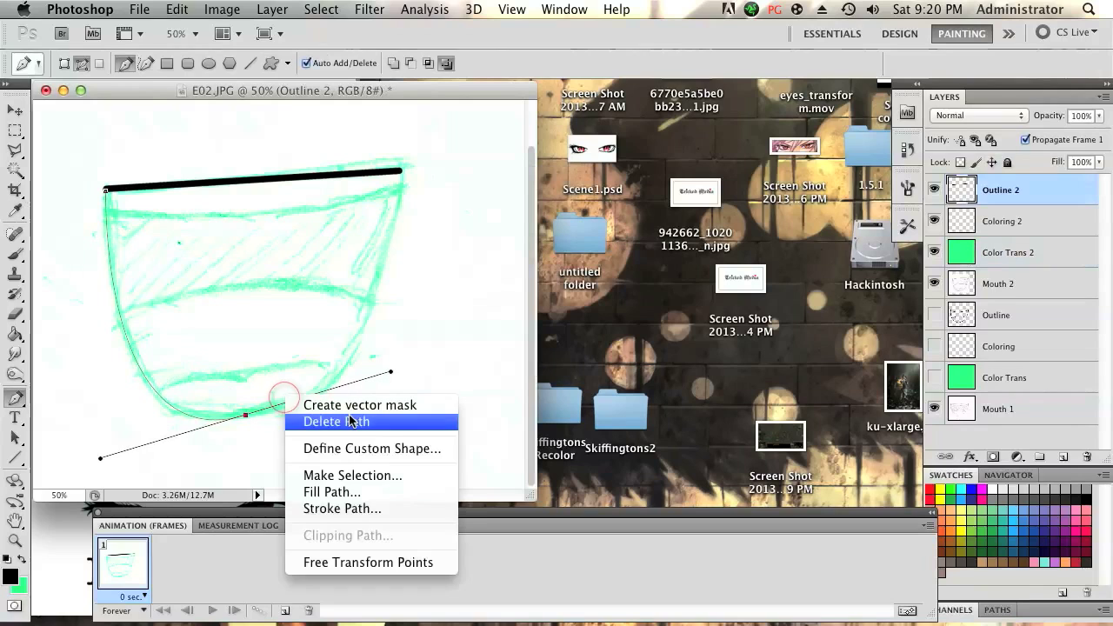
left_click(383, 508)
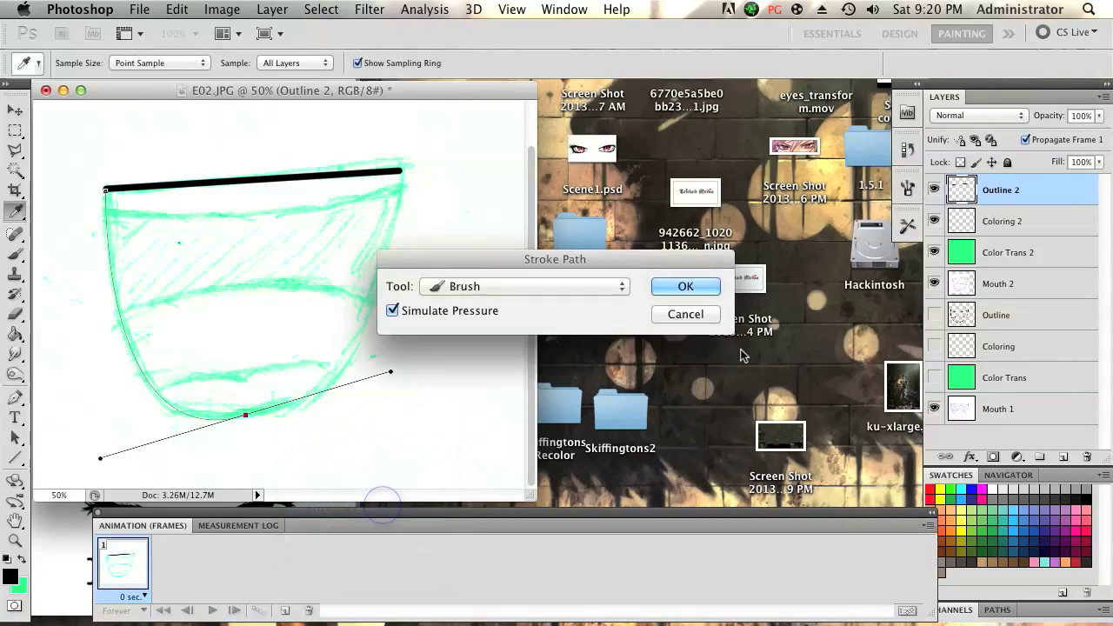
left_click(682, 287)
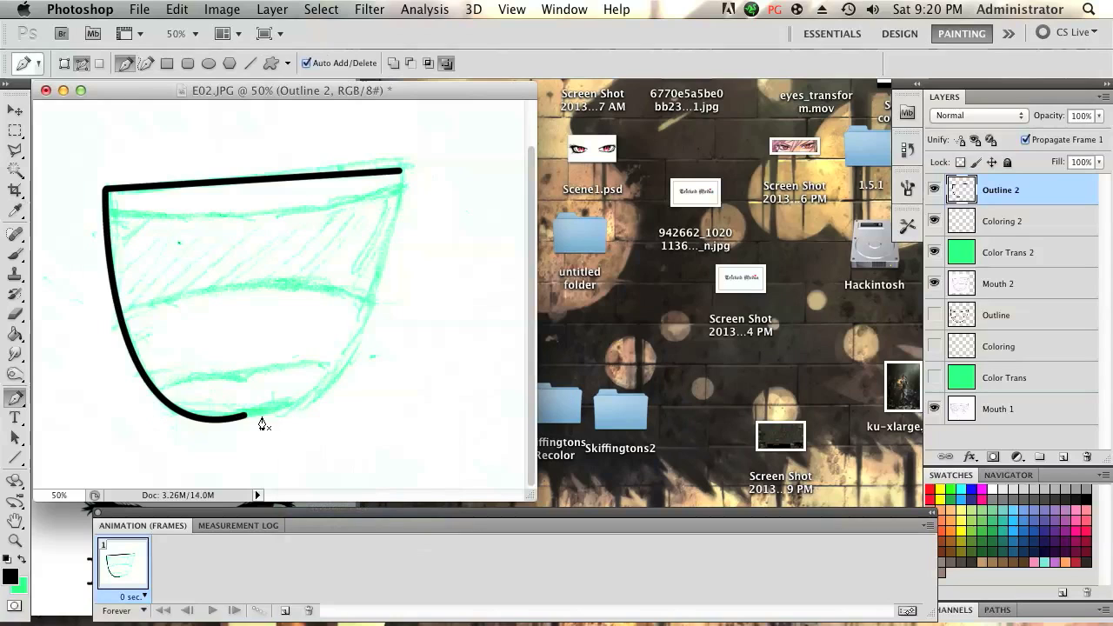
key("alt+super+z")
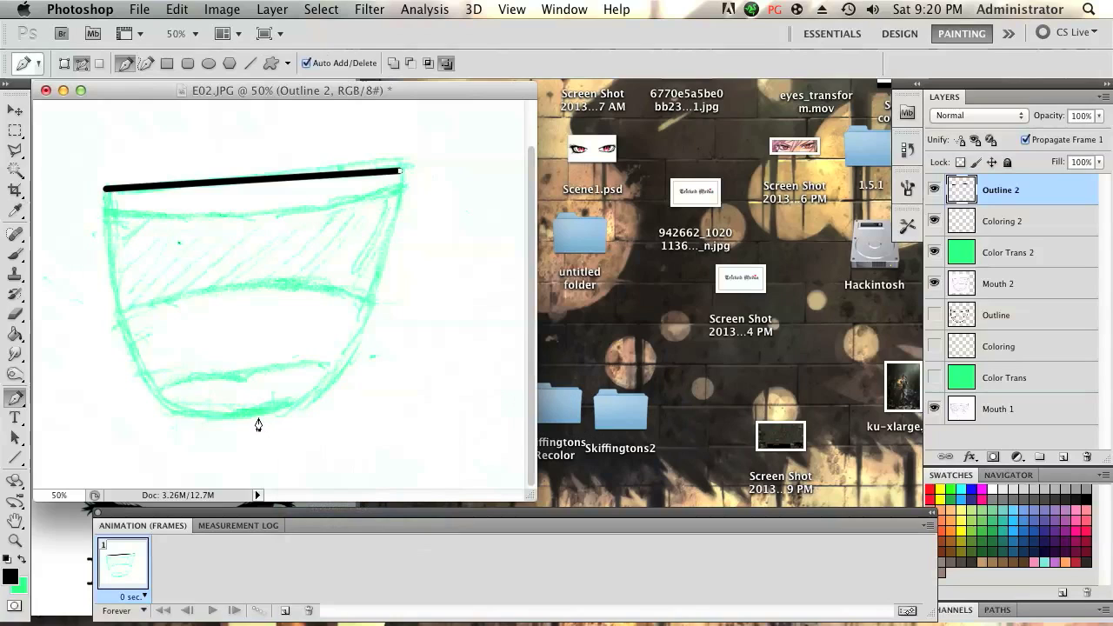
left_click_drag(254, 420, 136, 401)
key("Escape")
key("Escape")
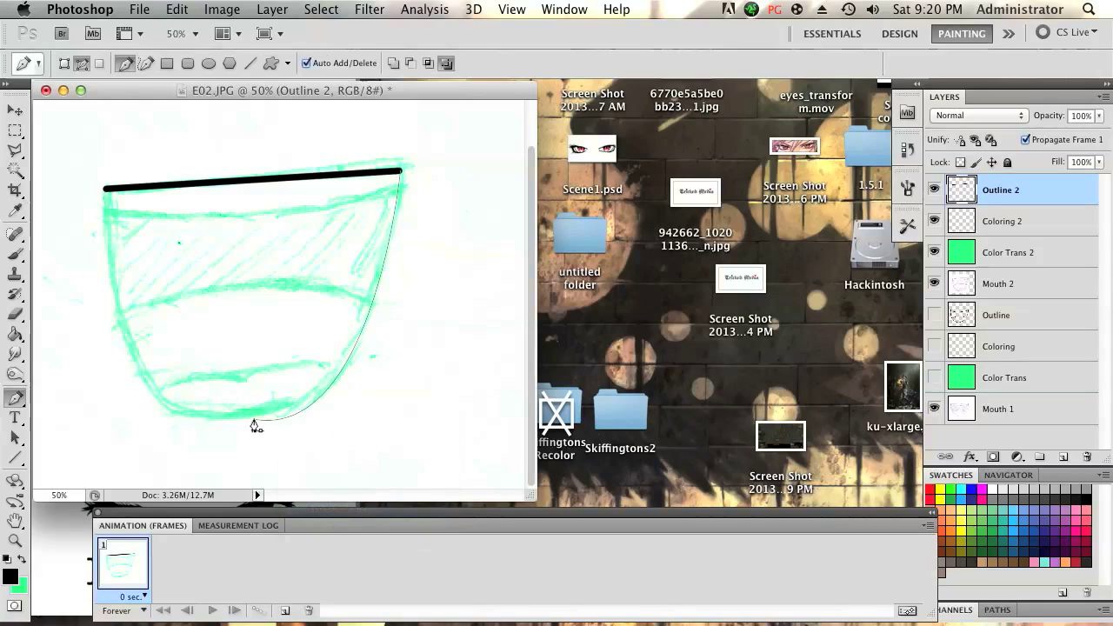
- Draw a curved Pen path from the mouth's upper-left corner to its bottom center, stroke it with the Brush and clear the path
left_click(105, 189)
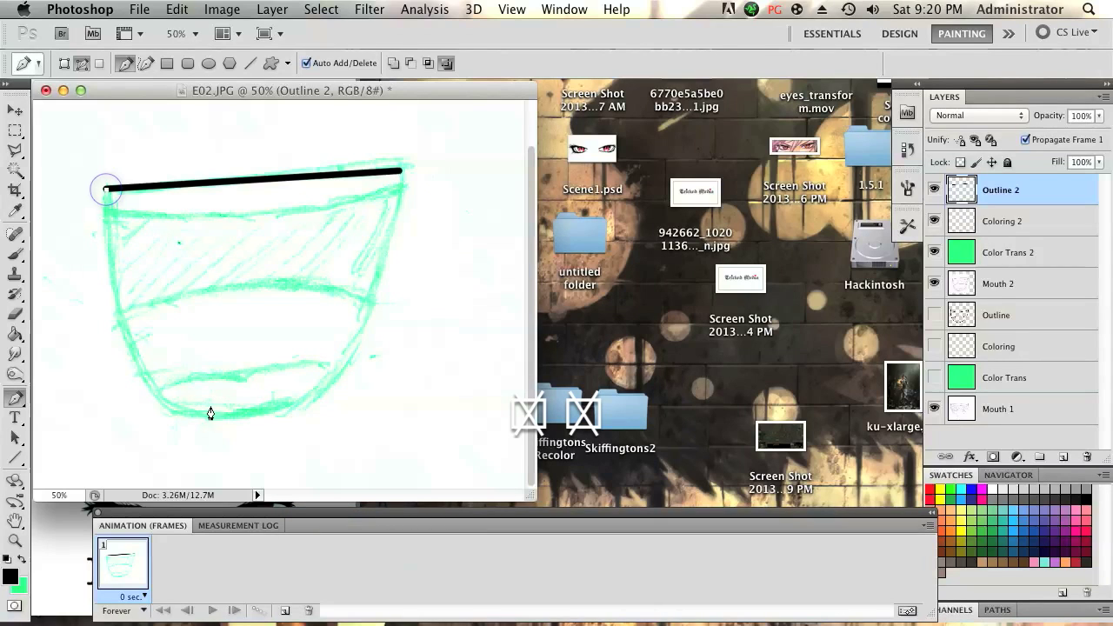
left_click_drag(251, 418, 405, 403)
right_click(292, 408)
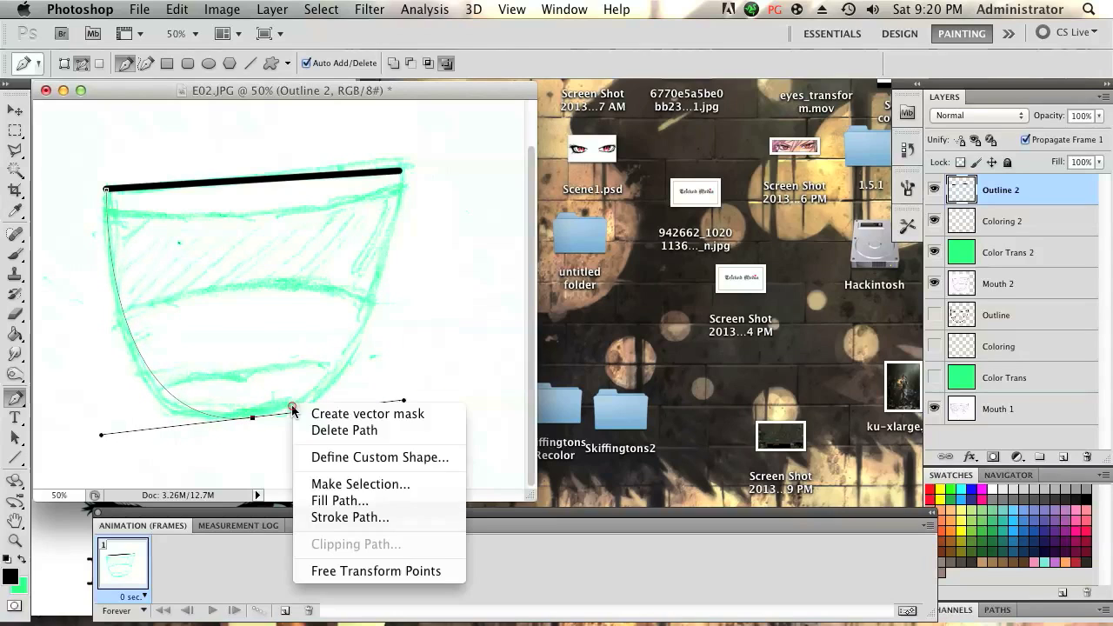
left_click(392, 515)
left_click(687, 287)
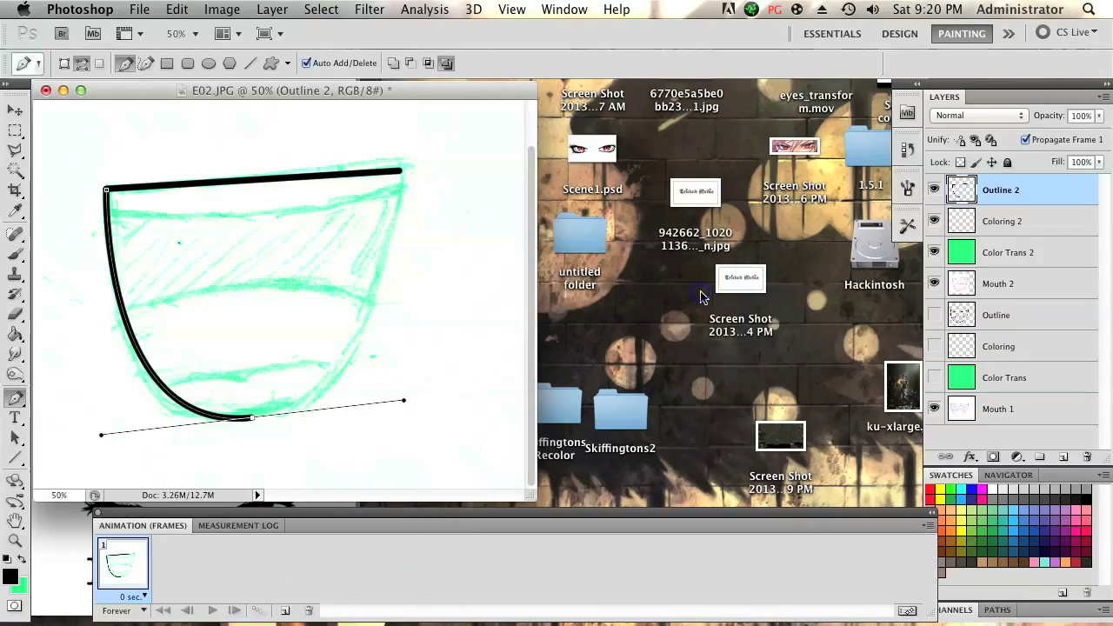
key("Return")
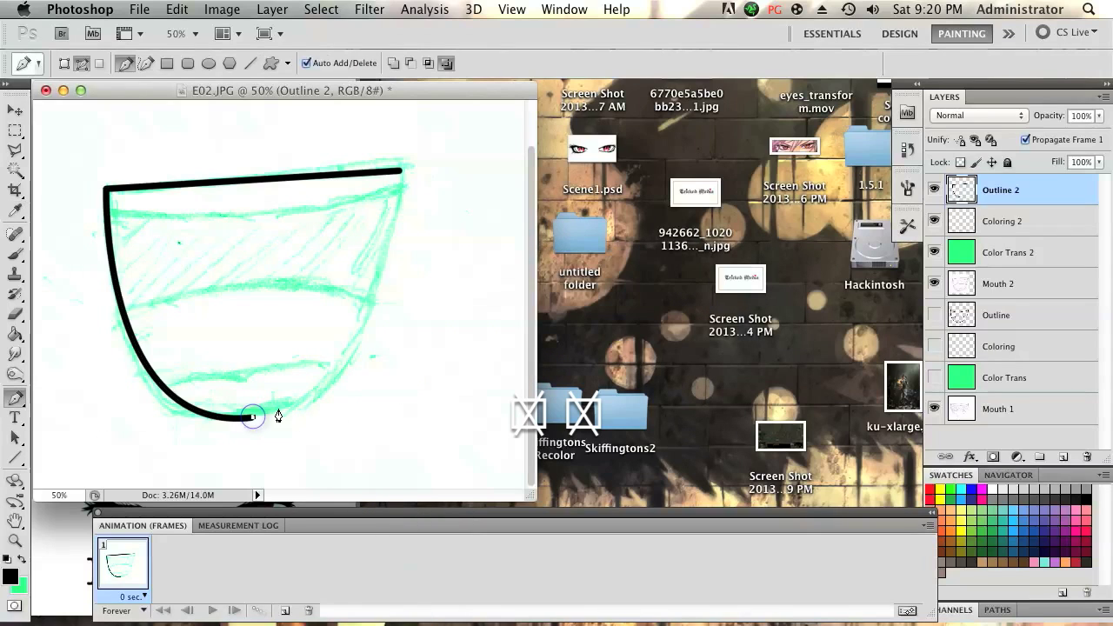
left_click_drag(400, 184, 296, 83)
key("BackSpace")
key("BackSpace")
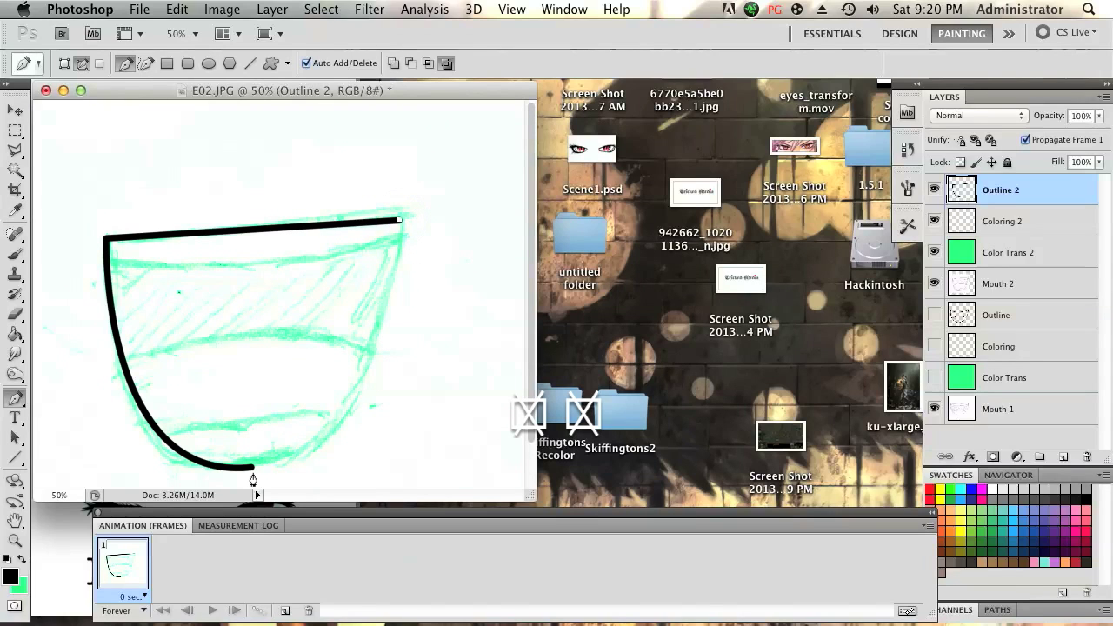
- Draw a curved Pen path from the mouth's upper-right corner to the bottom of the left curve and stroke it with the Brush
left_click_drag(250, 469, 111, 415)
right_click(202, 420)
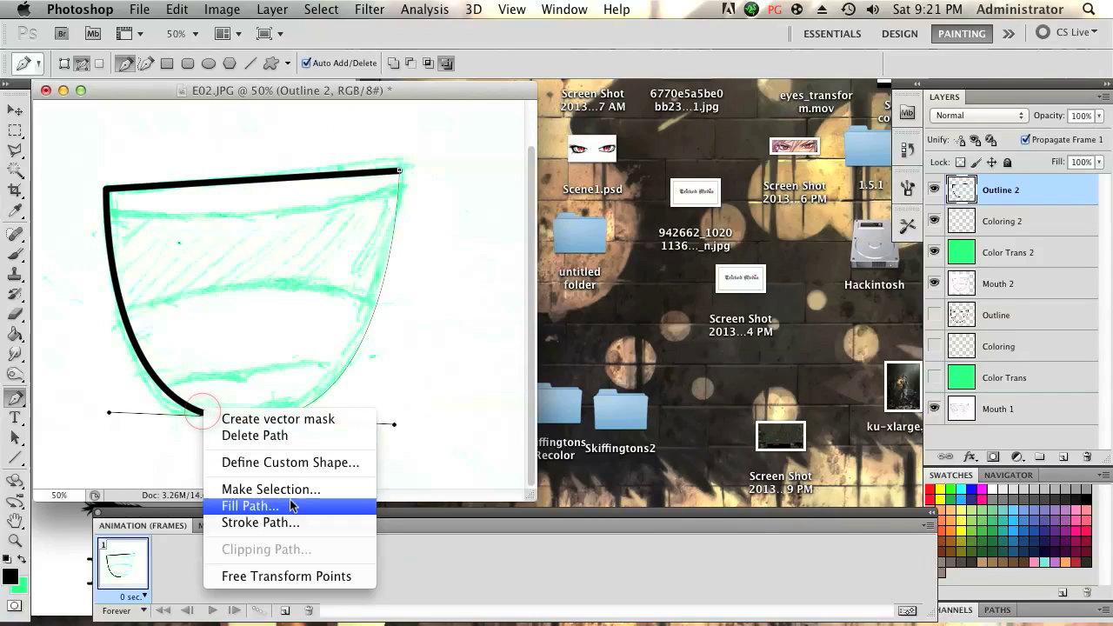
left_click(286, 524)
left_click(671, 288)
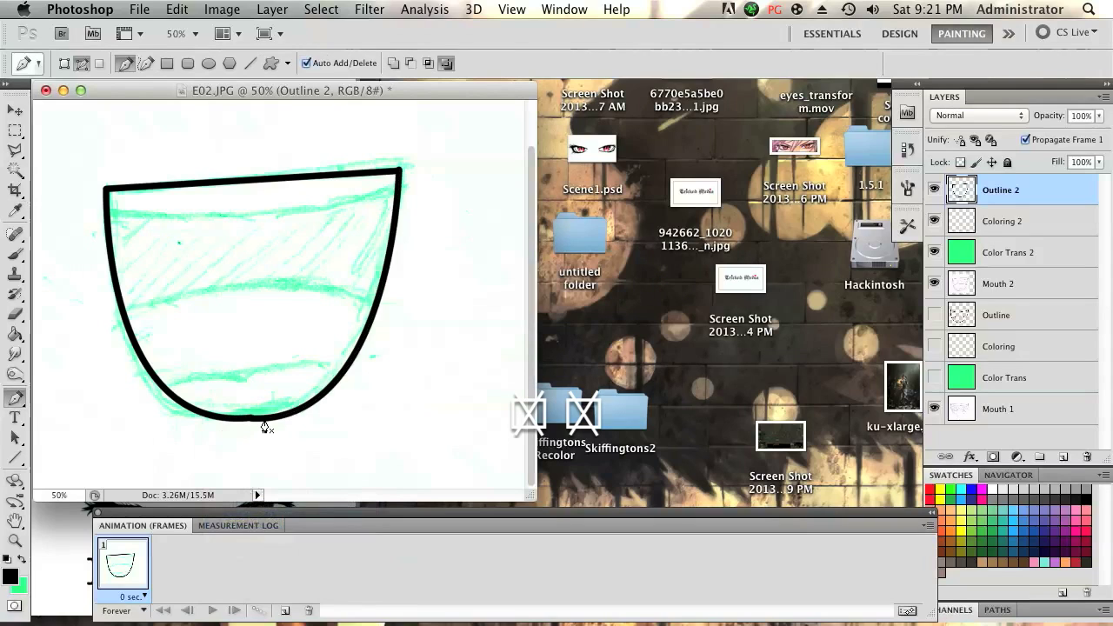
- Smooth the join of the two curves at the mouth's bottom center with small dabs of the 15 px Brush
key("e")
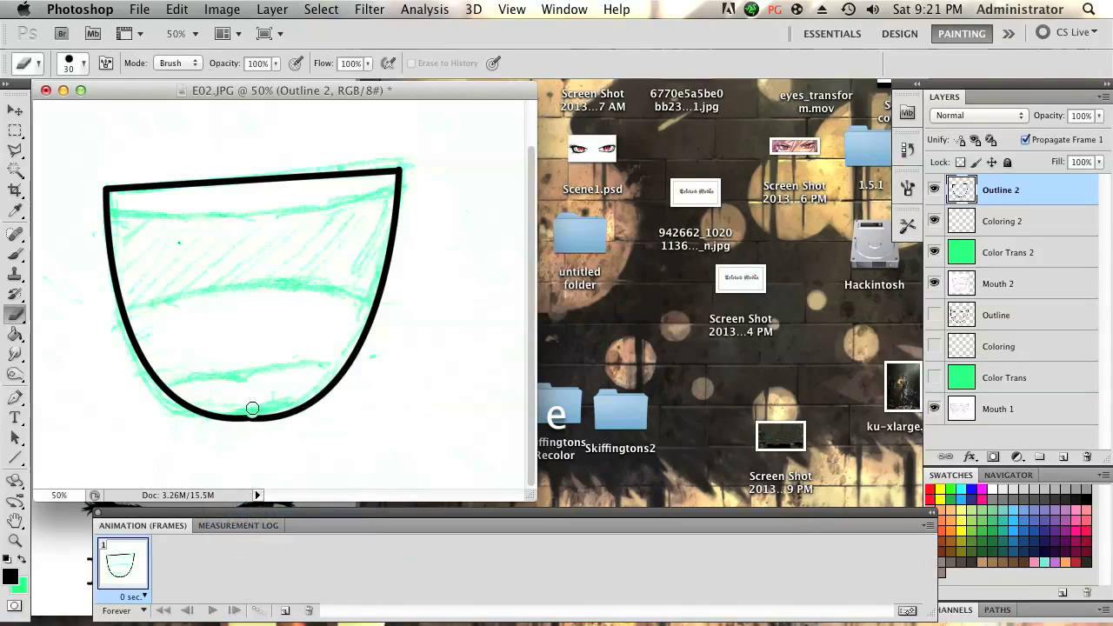
key("super+z")
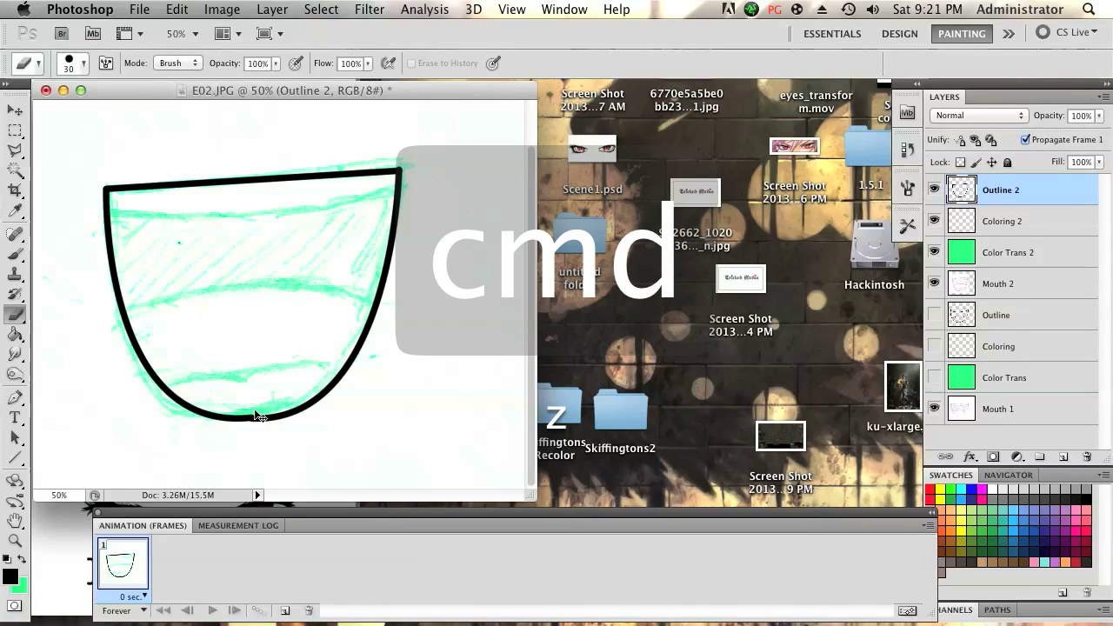
key("super+equal")
key("super+equal")
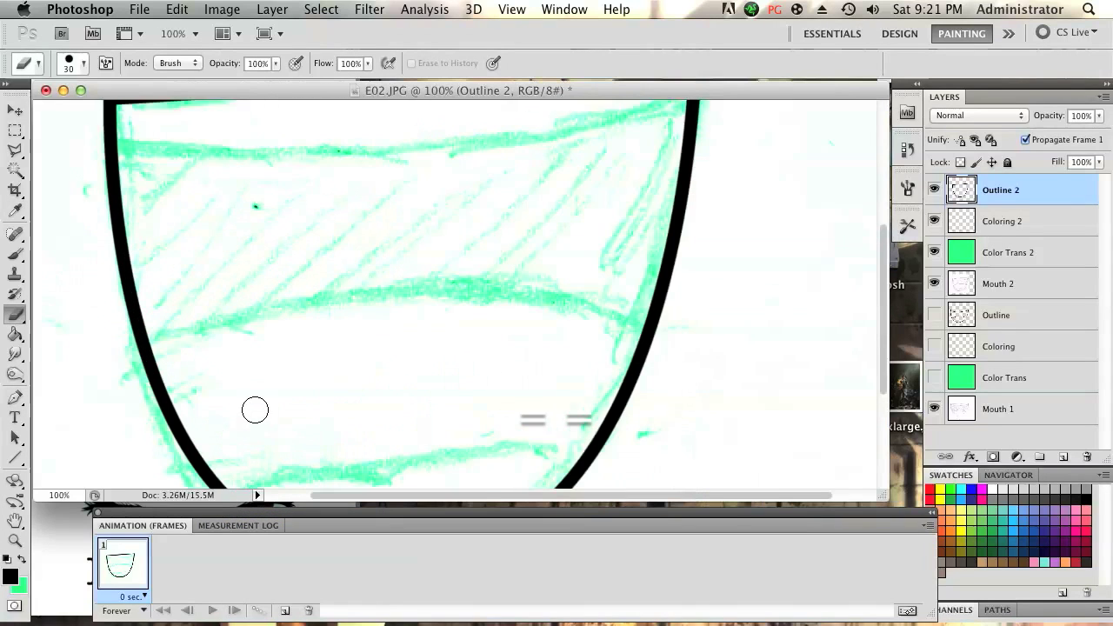
scroll(254, 409, "down", 4)
key("b")
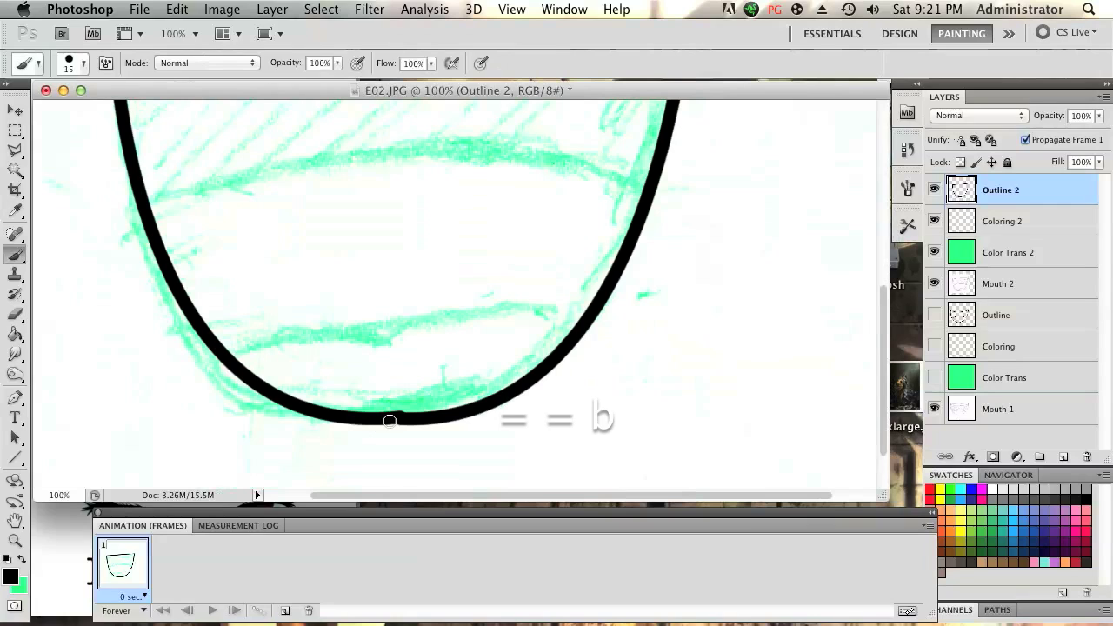
left_click_drag(402, 420, 385, 420)
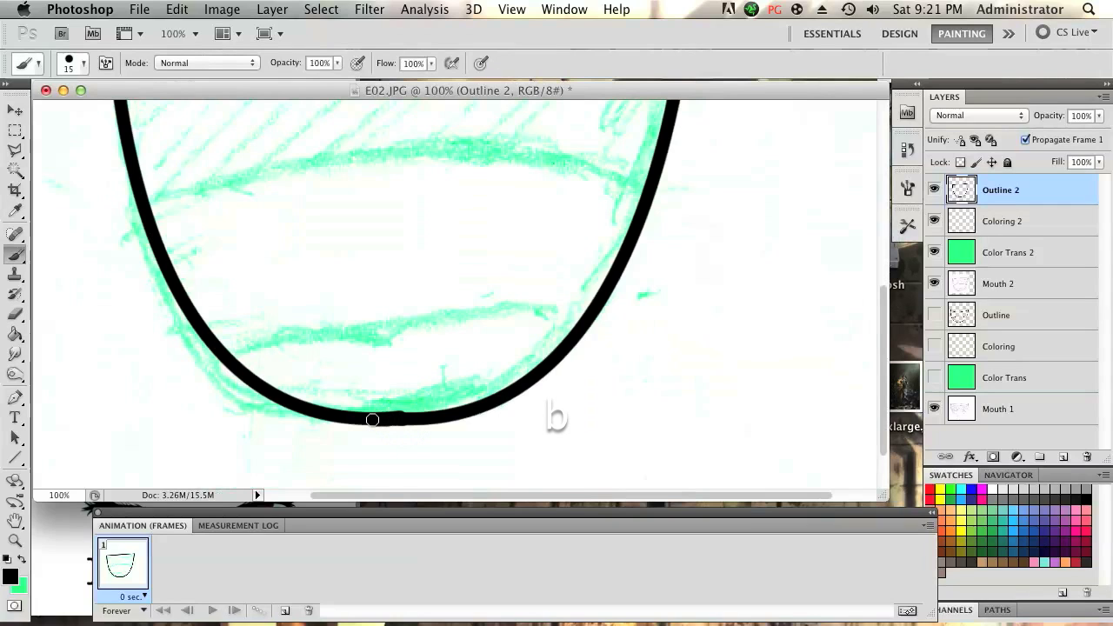
key("super+z")
key("super+z")
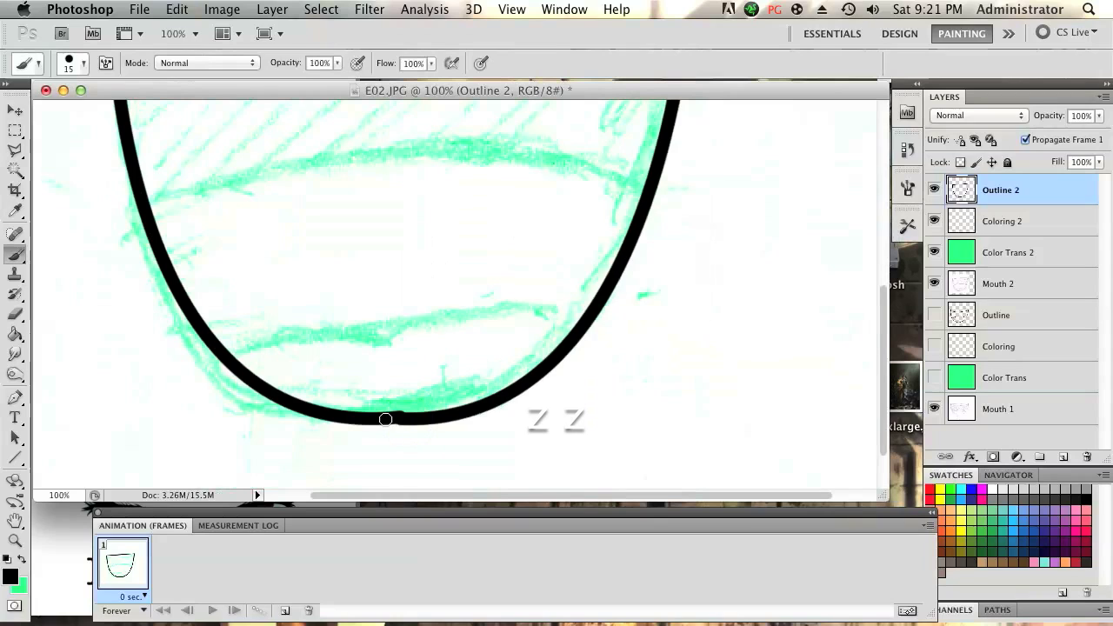
left_click(387, 419)
key("super+z")
left_click(396, 419)
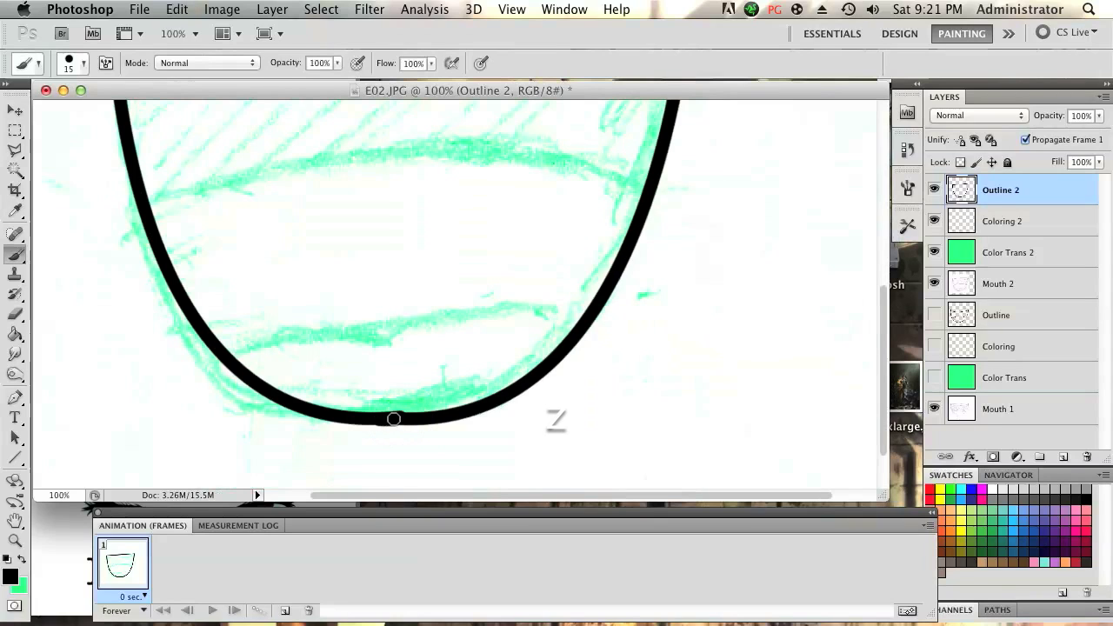
key("e")
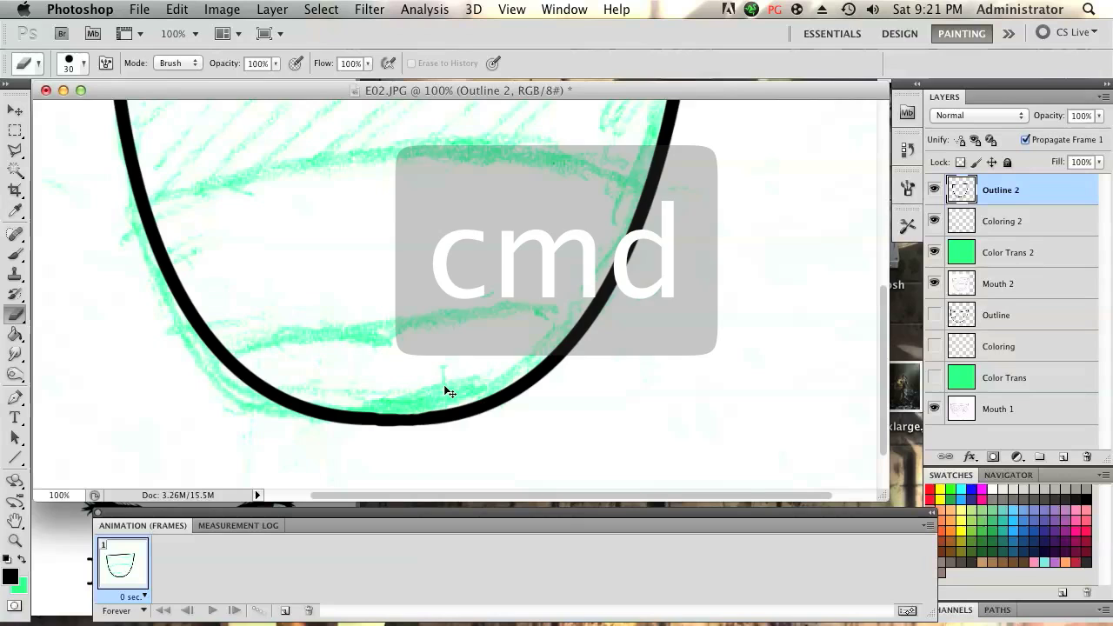
- Draw a curved Pen path along the left half of the sketched lower inner line and stroke it with the Brush
key("super+minus")
key("p")
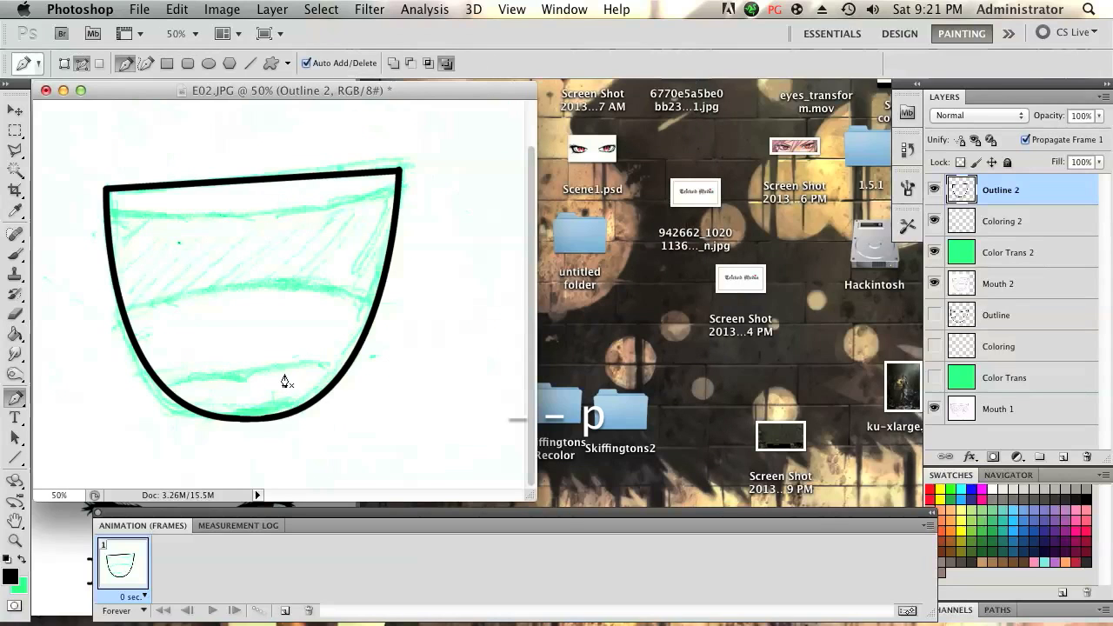
left_click(165, 387)
left_click_drag(244, 379, 245, 391)
right_click(249, 393)
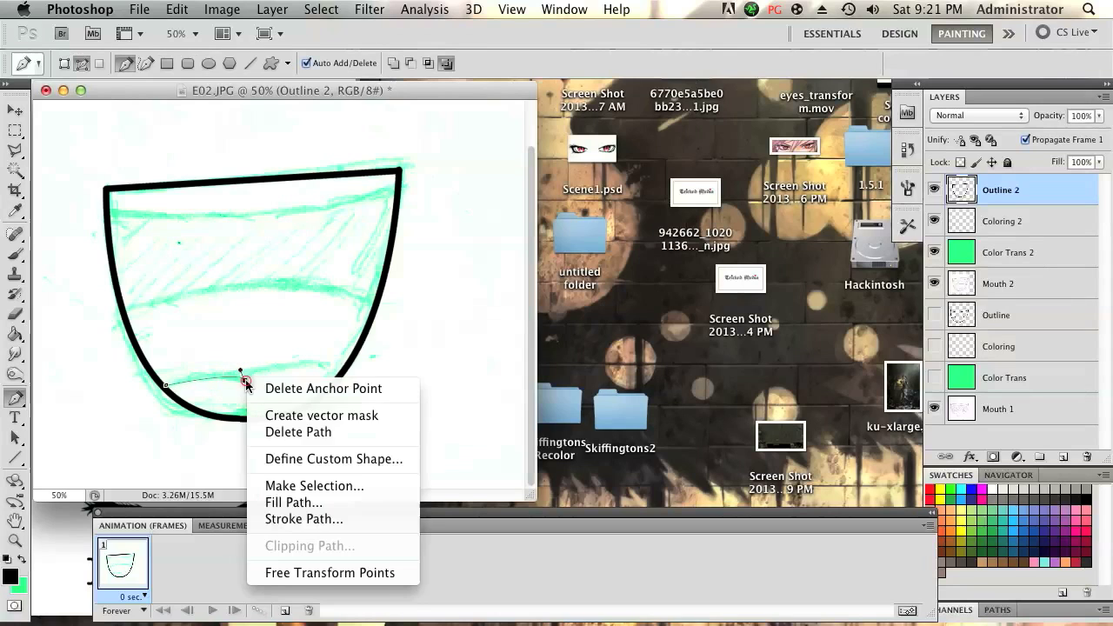
left_click(322, 516)
left_click(691, 288)
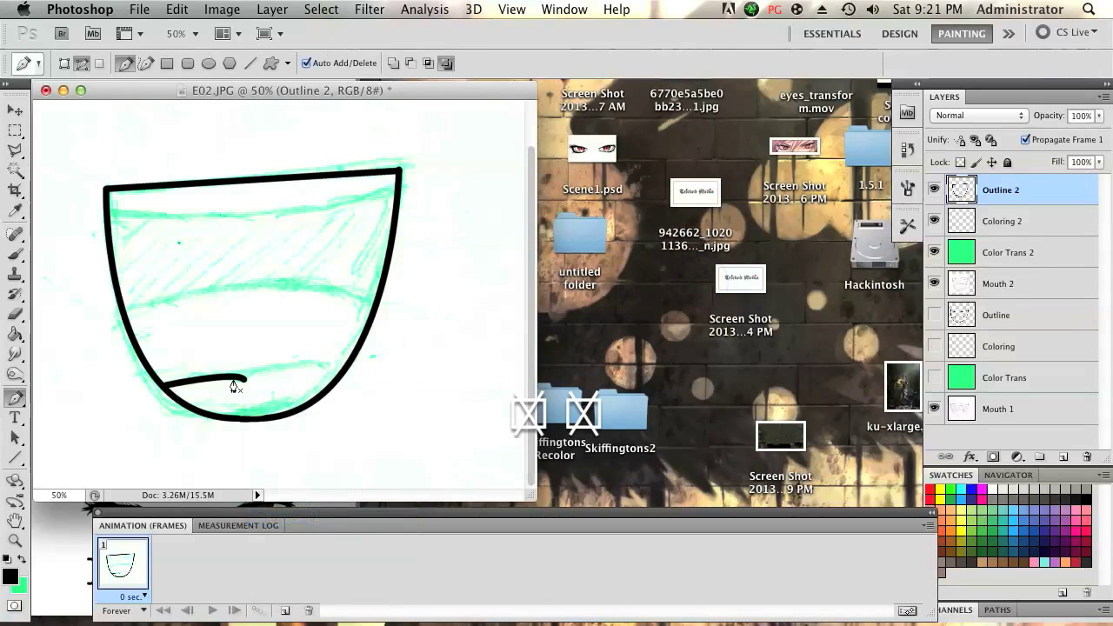
- Try filling a curved Pen path along the right half of the lower inner line with the foreground color
left_click(244, 380)
left_click_drag(338, 368, 441, 376)
right_click(359, 366)
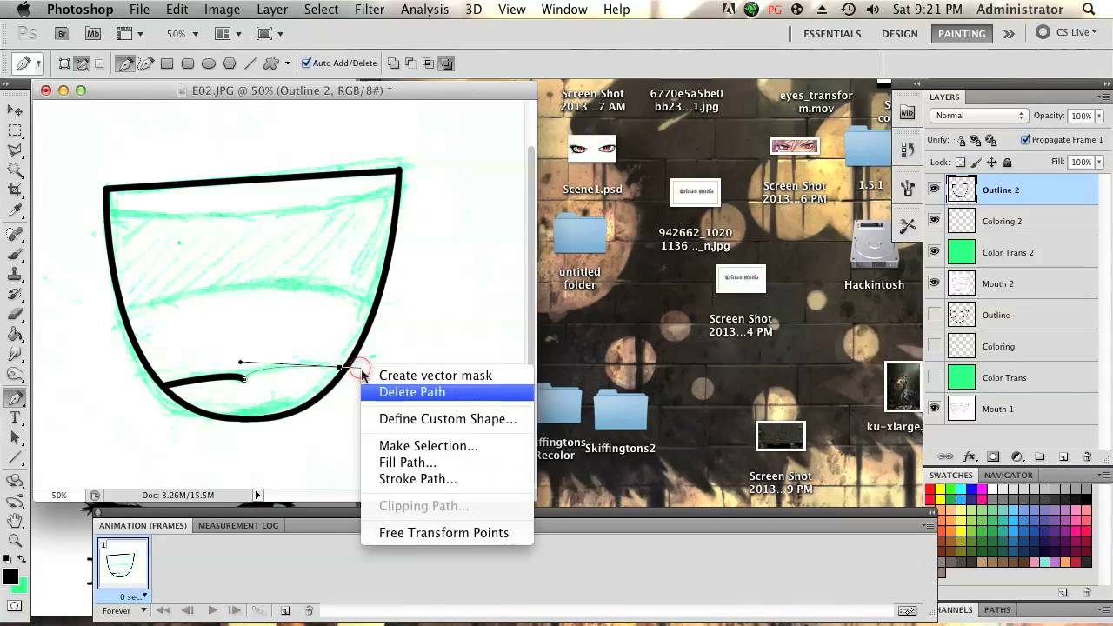
left_click(444, 466)
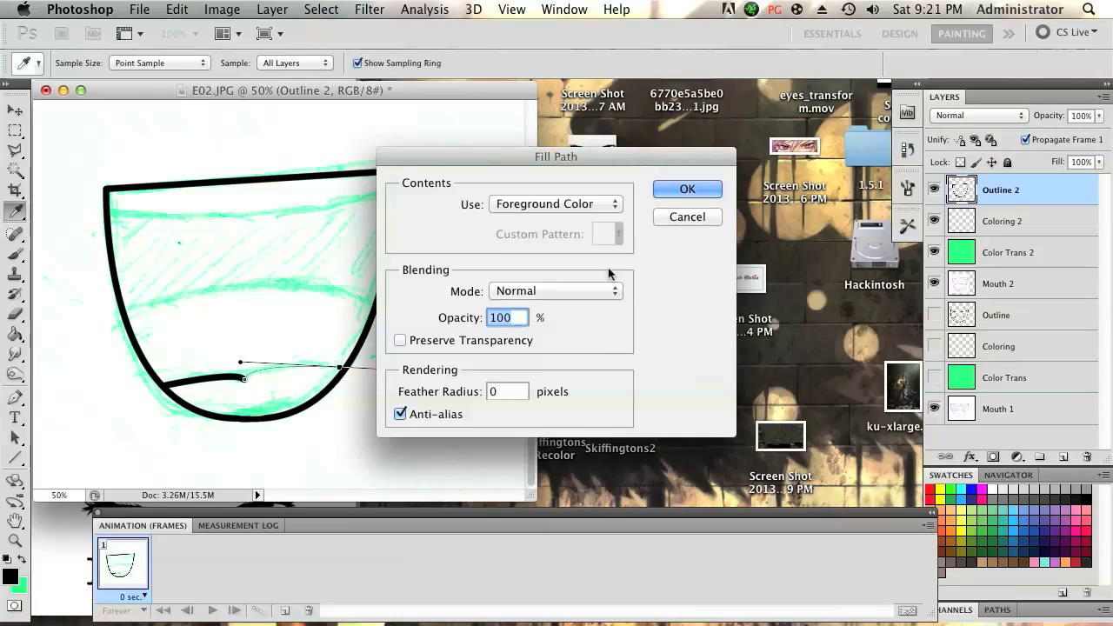
left_click(687, 189)
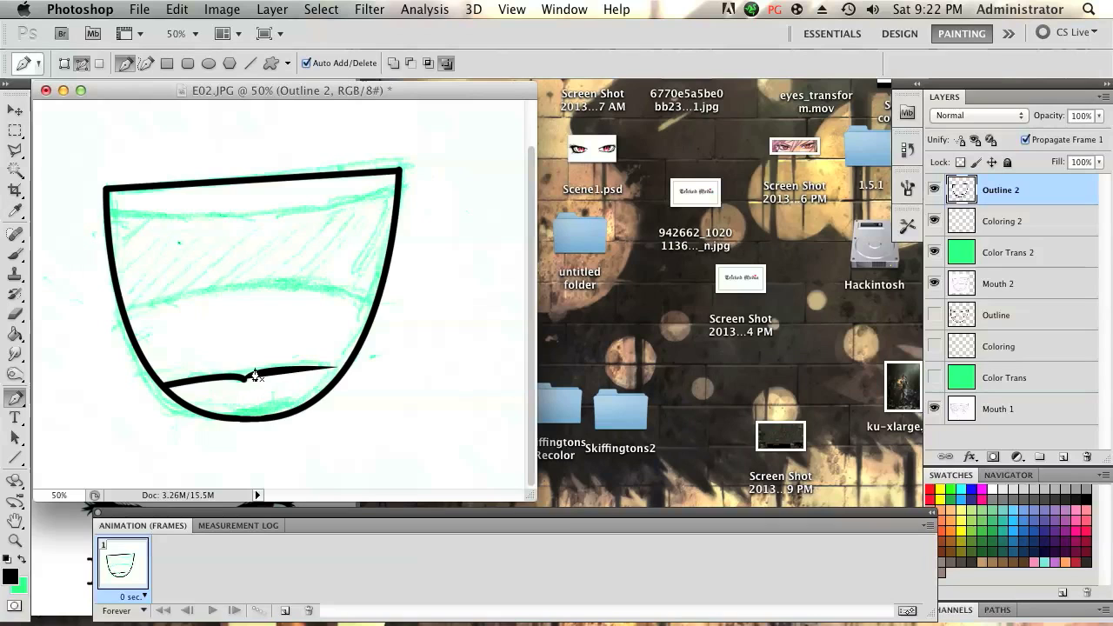
key("alt+super+z")
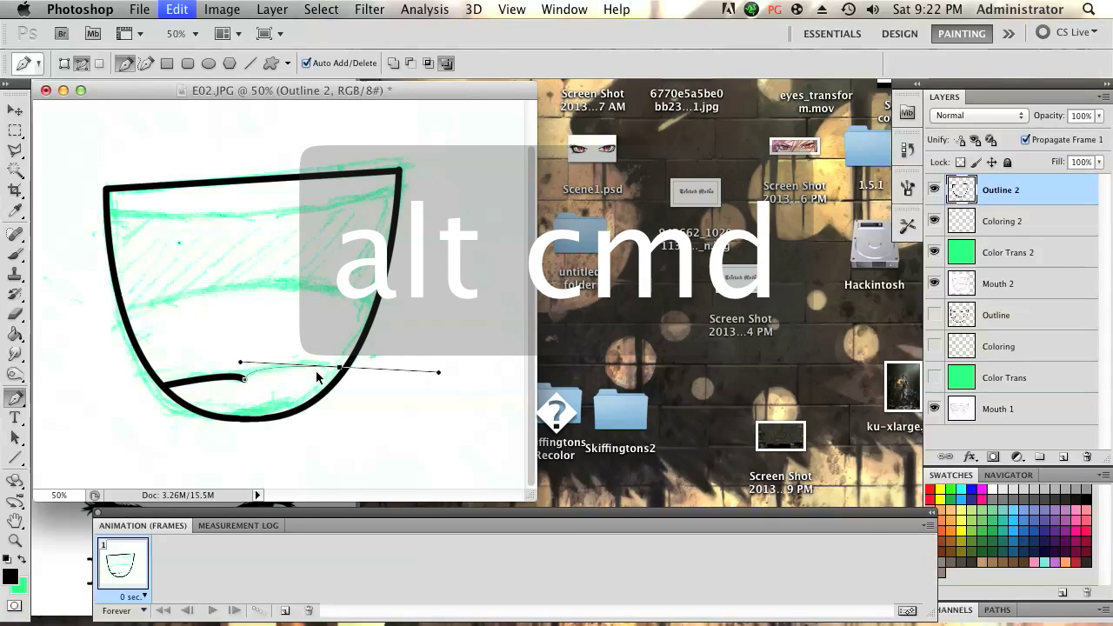
key("super+z")
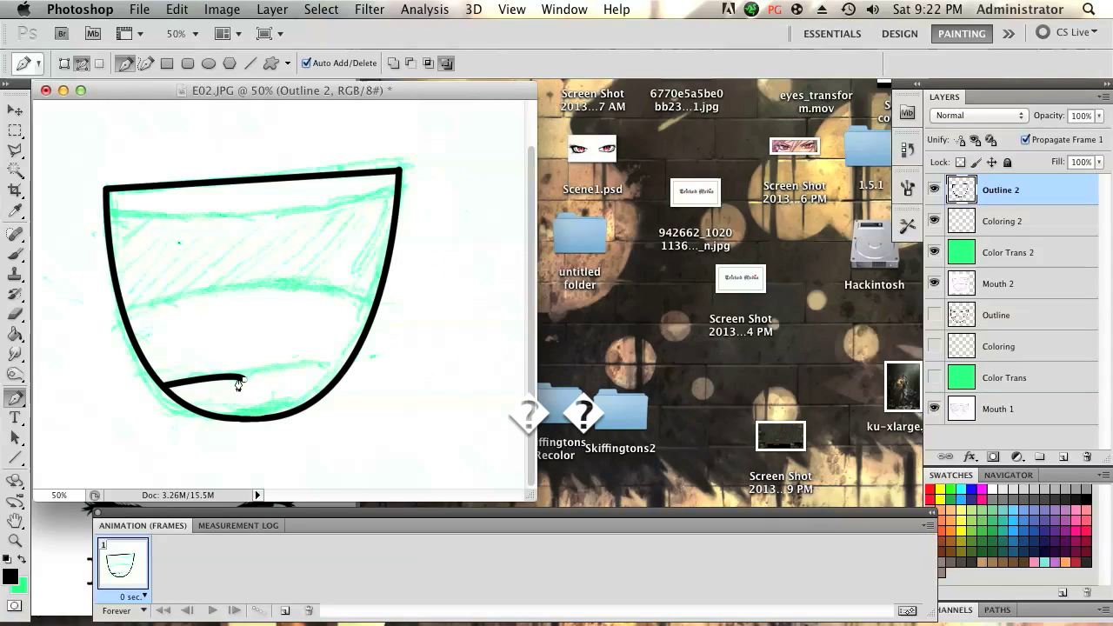
key("super+z")
key("BackSpace")
key("BackSpace")
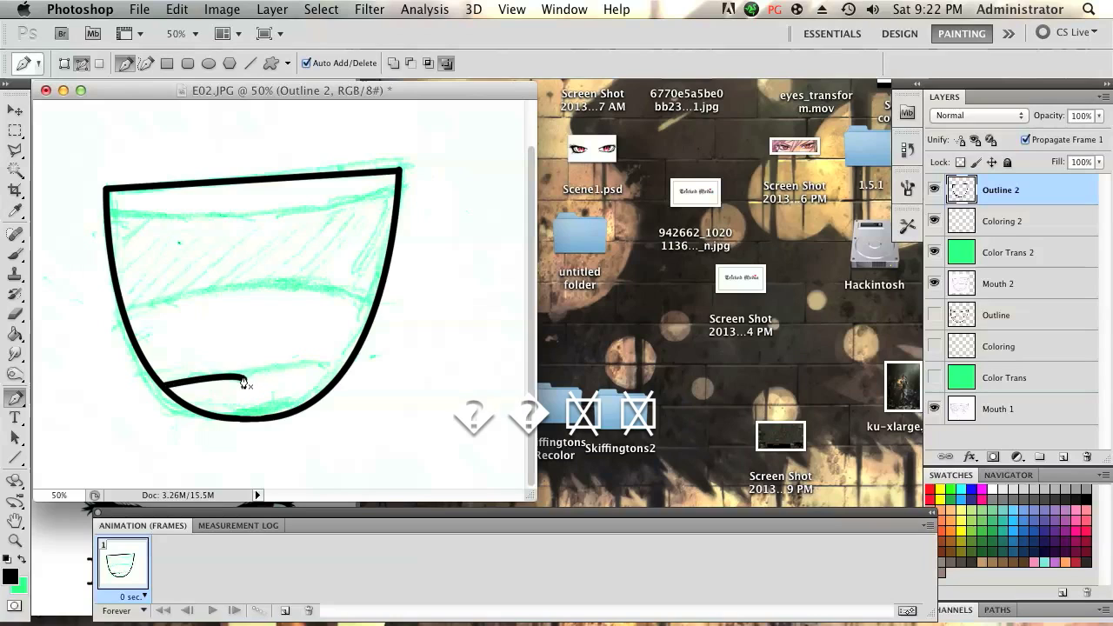
- Draw an arched Pen path along the right half of the lower inner line, stroke it with the Brush and clear the path
left_click(243, 377)
mouse_move(341, 372)
left_mouse_down()
mouse_move(396, 400)
mouse_move(333, 369)
left_mouse_up()
right_click(331, 370)
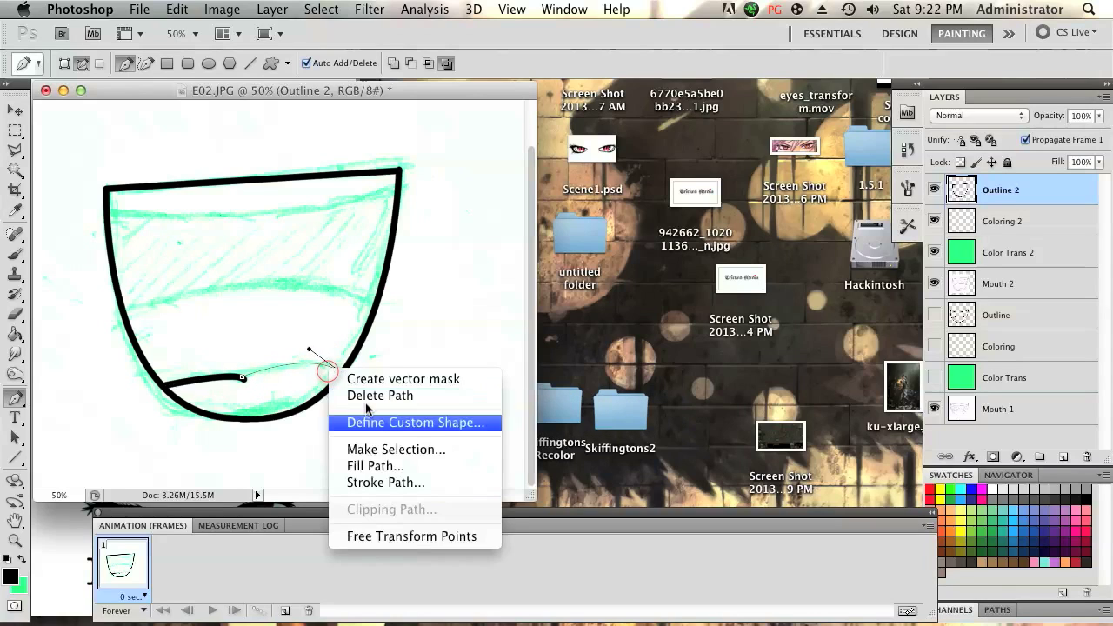
left_click(400, 483)
left_click(701, 287)
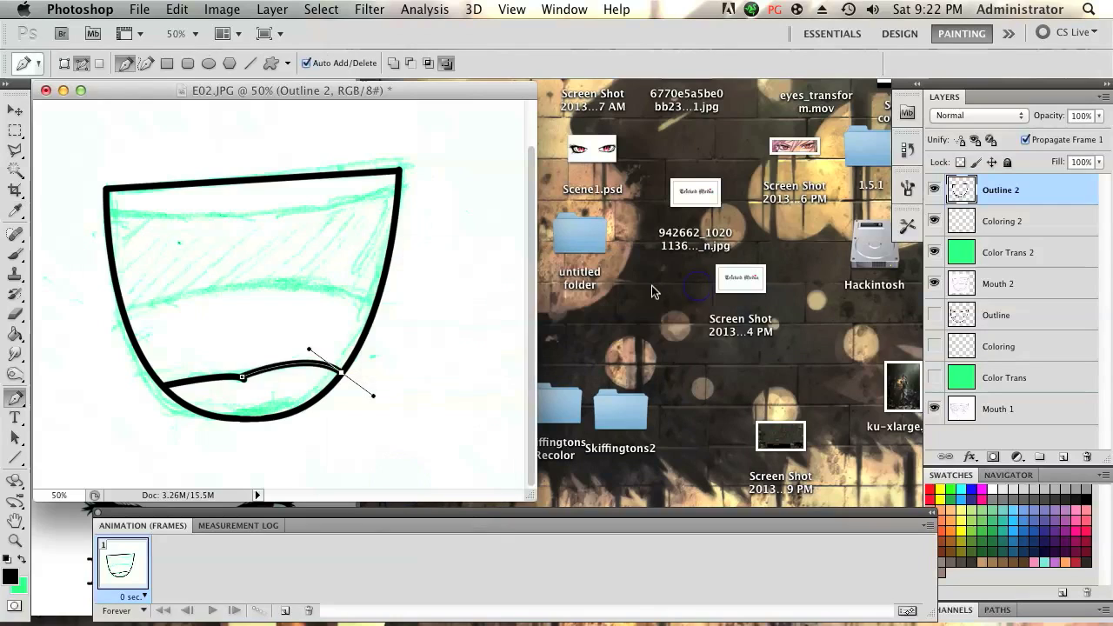
key("BackSpace")
key("BackSpace")
- Undo the strokes and paths of both halves of the lower inner line
key("alt+super+z")
key("alt+super+z")
key("alt+super+z")
key("alt+super+z")
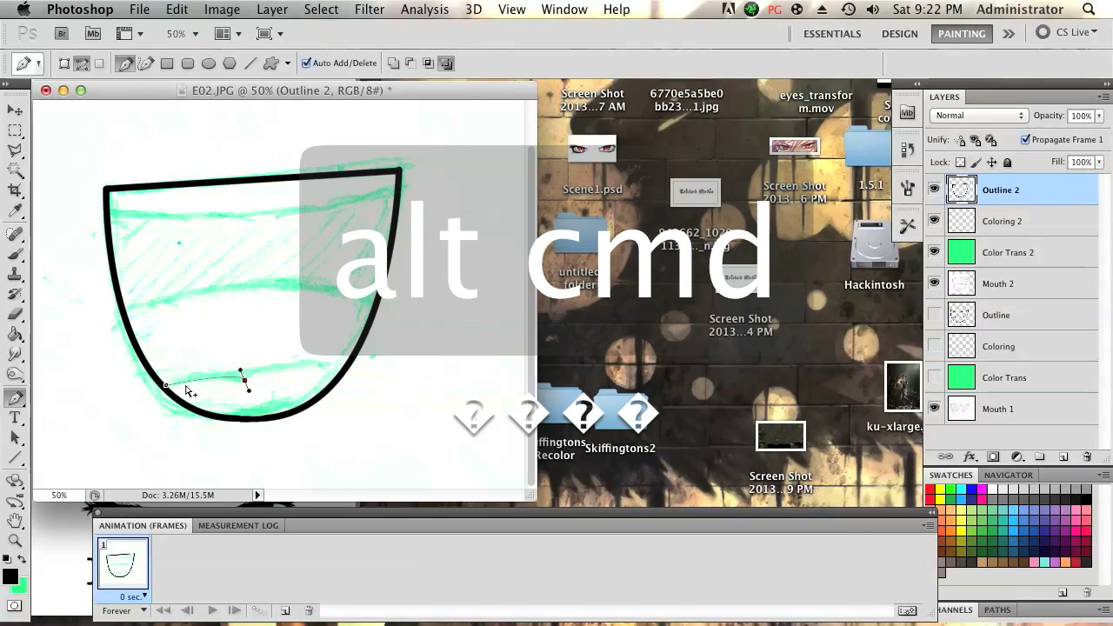
key("alt+super+z")
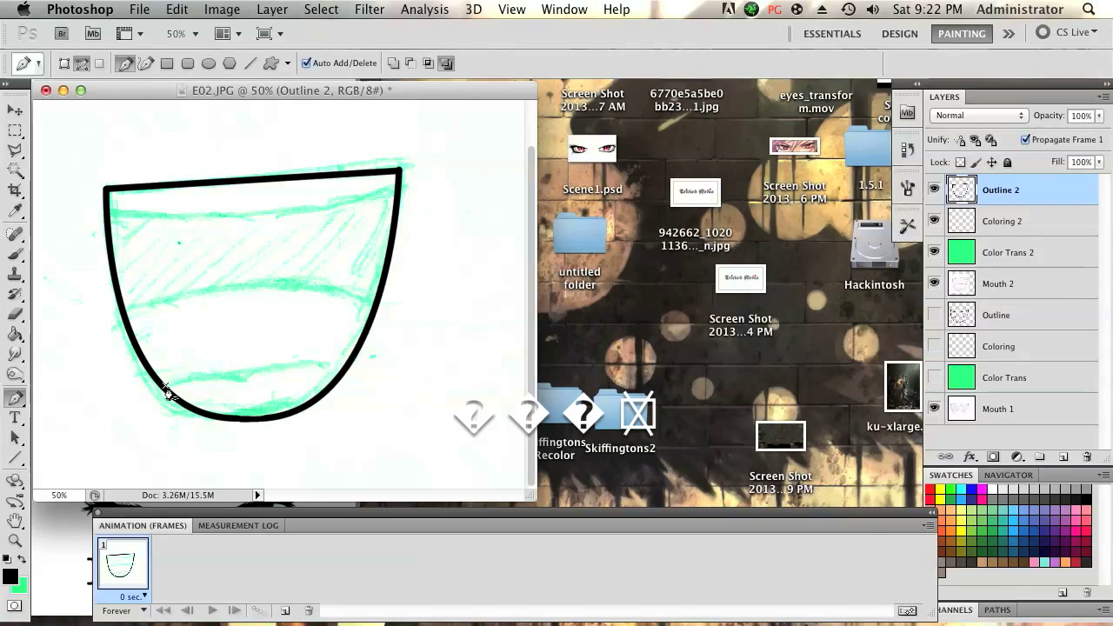
- Draw one arched Pen path along the full lower inner line of the mouth and stroke it with the Brush
left_click(165, 384)
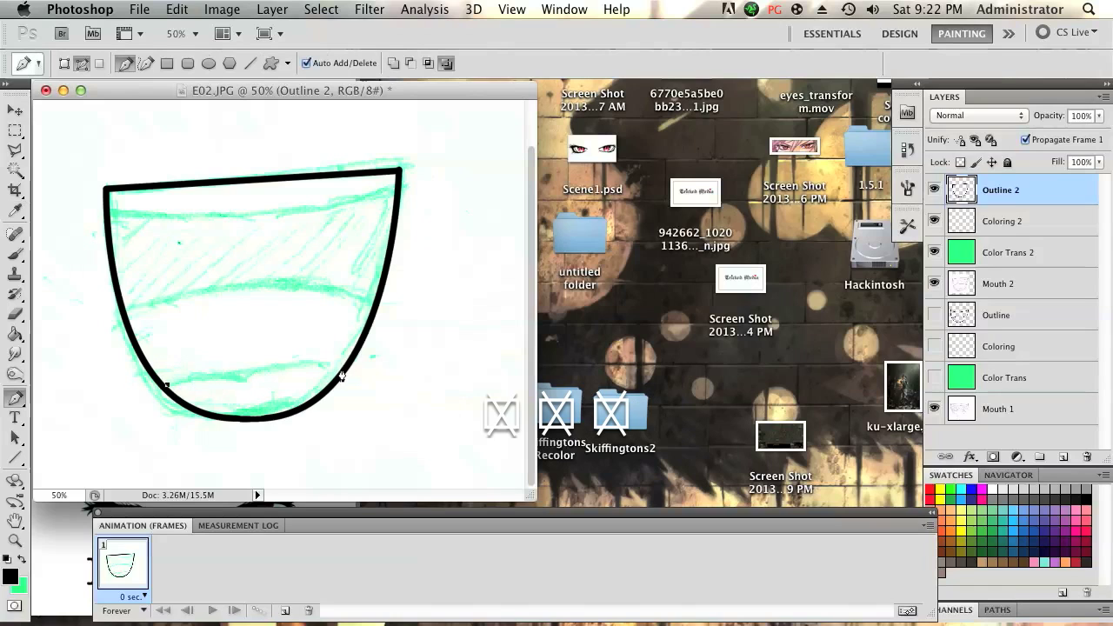
left_click_drag(344, 368, 408, 380)
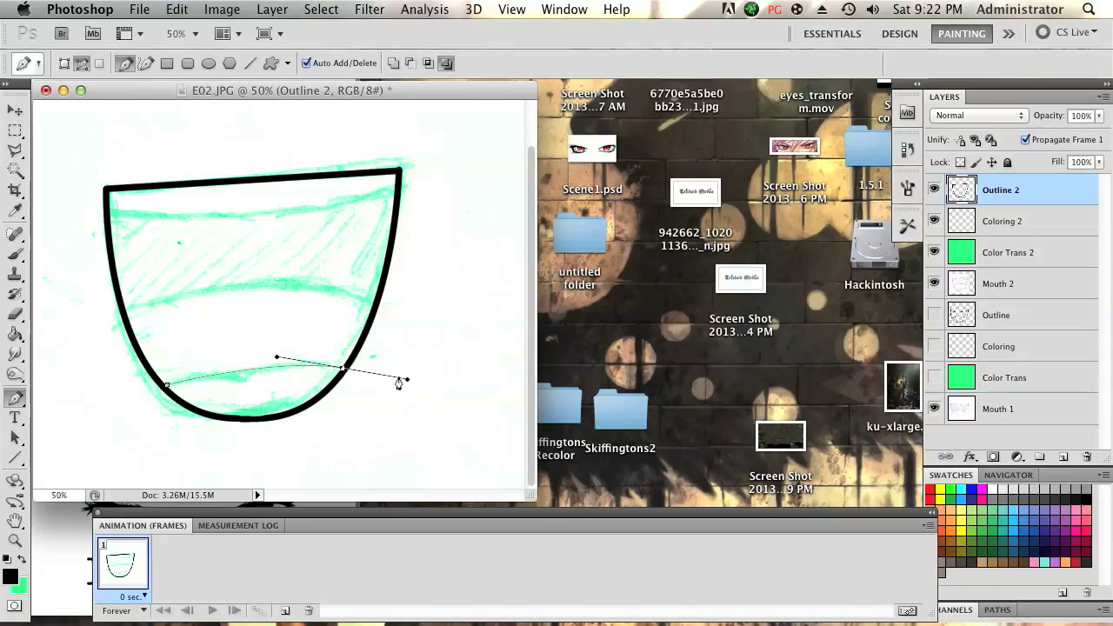
right_click(383, 372)
left_click(481, 483)
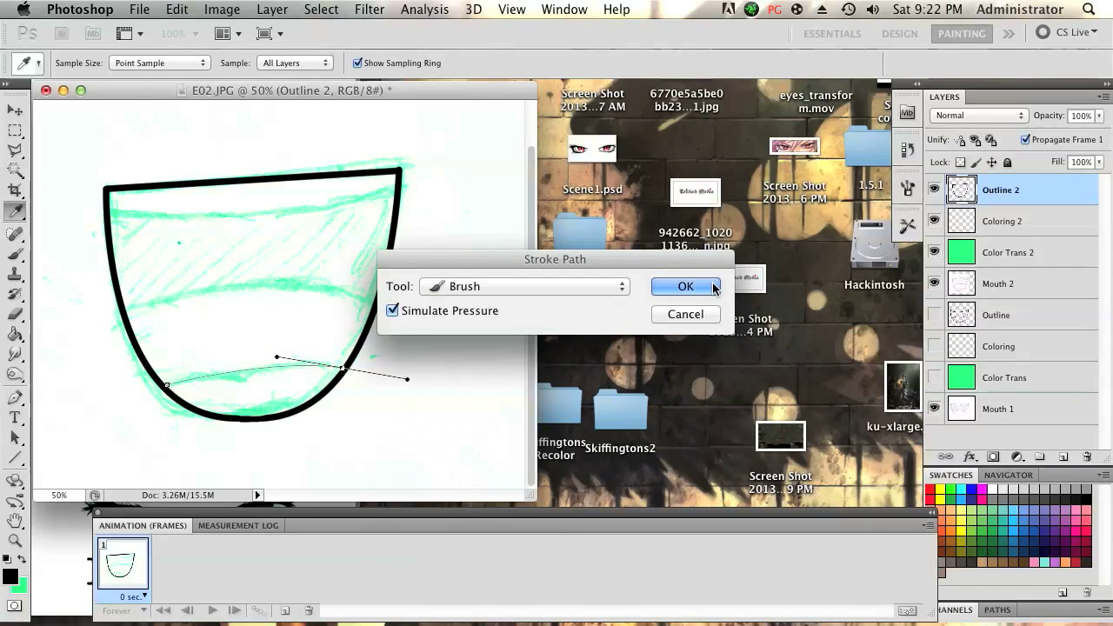
left_click(713, 287)
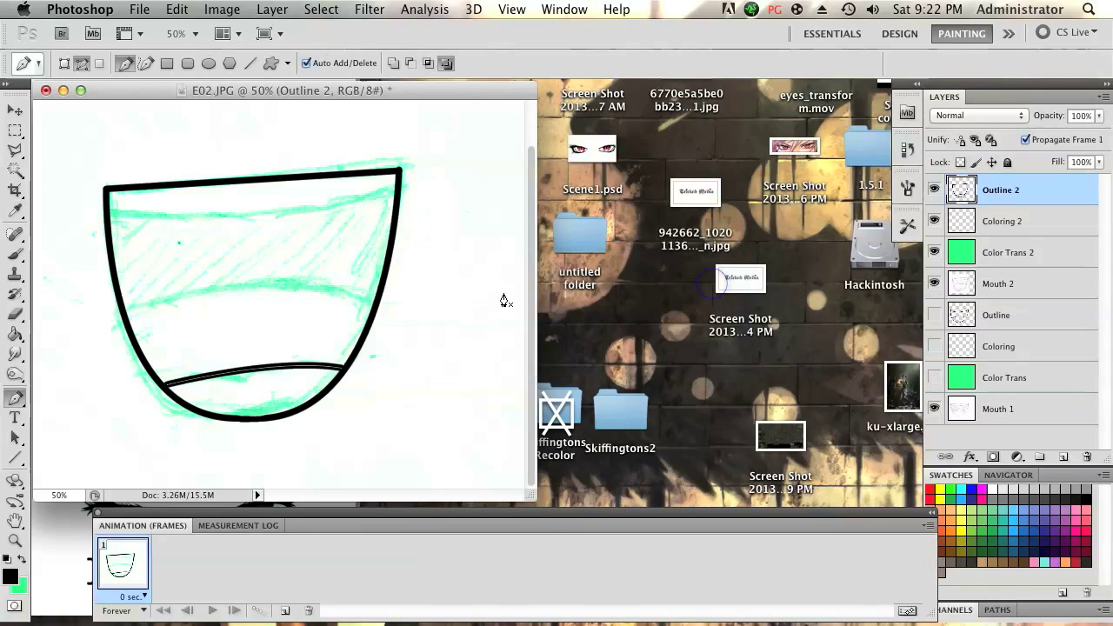
- Draw an arched Pen path along the middle inner line, stroke it with the Brush and clear the path
left_click(126, 311)
left_click_drag(372, 308, 461, 368)
right_click(340, 310)
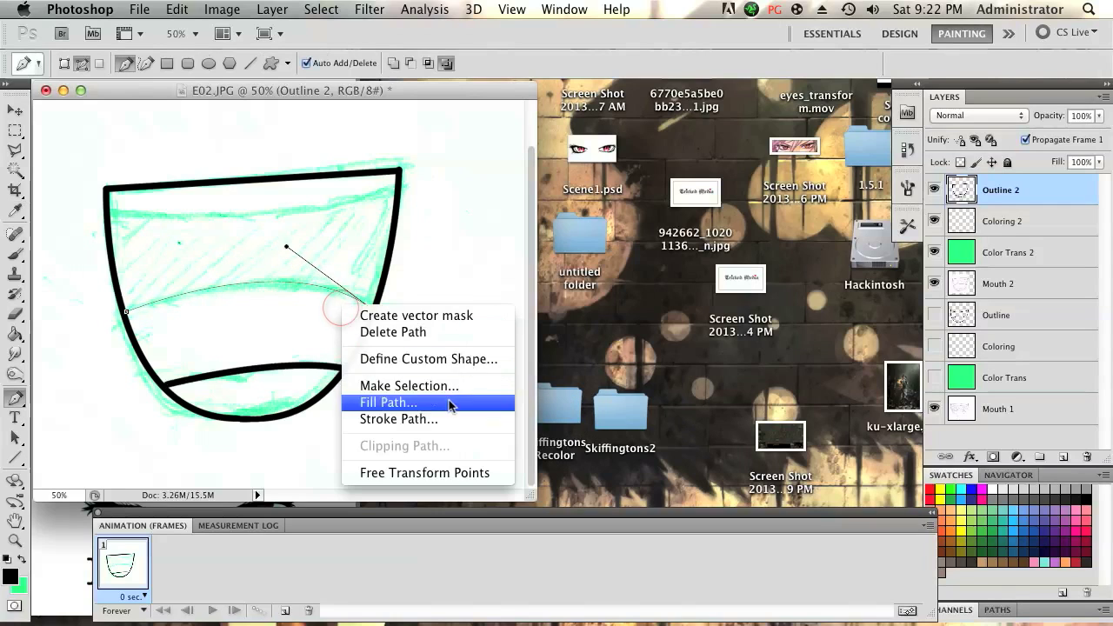
left_click(399, 419)
left_click(681, 287)
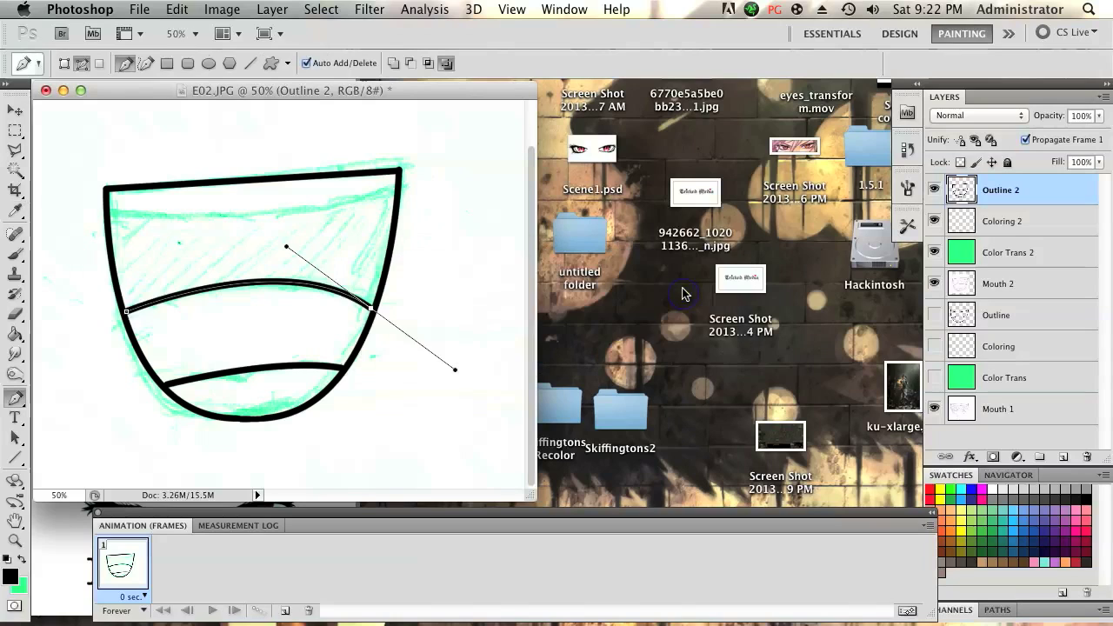
key("BackSpace")
key("BackSpace")
- Draw a slightly sagging Pen path along the sketched upper inner line, stroke it with the Brush and clear the path
left_click(107, 212)
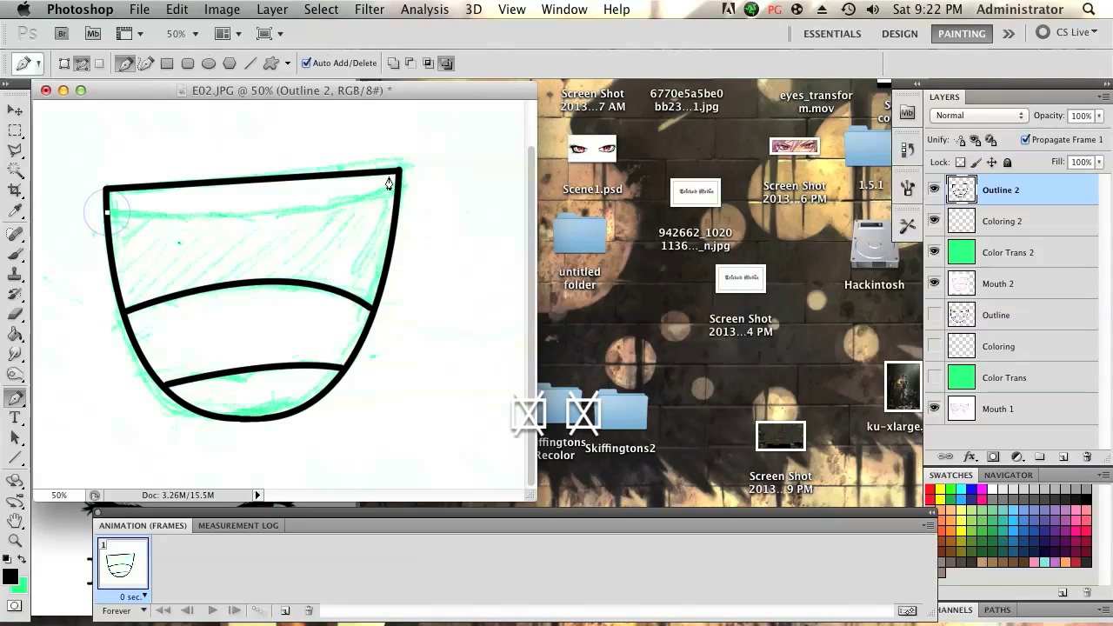
left_click_drag(397, 190, 509, 155)
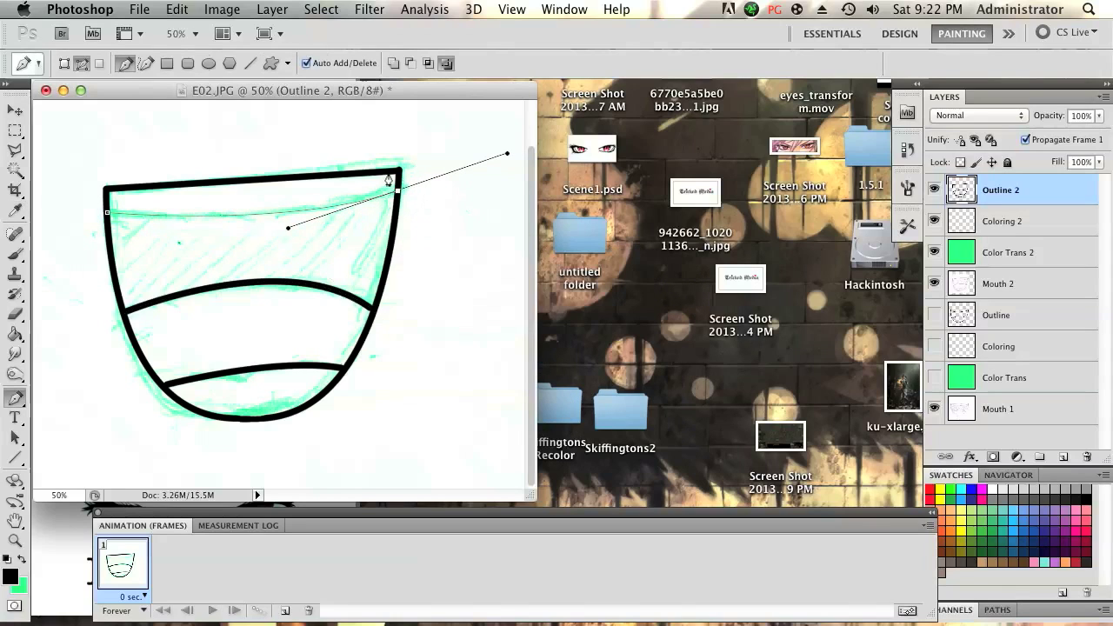
right_click(388, 181)
left_click(450, 301)
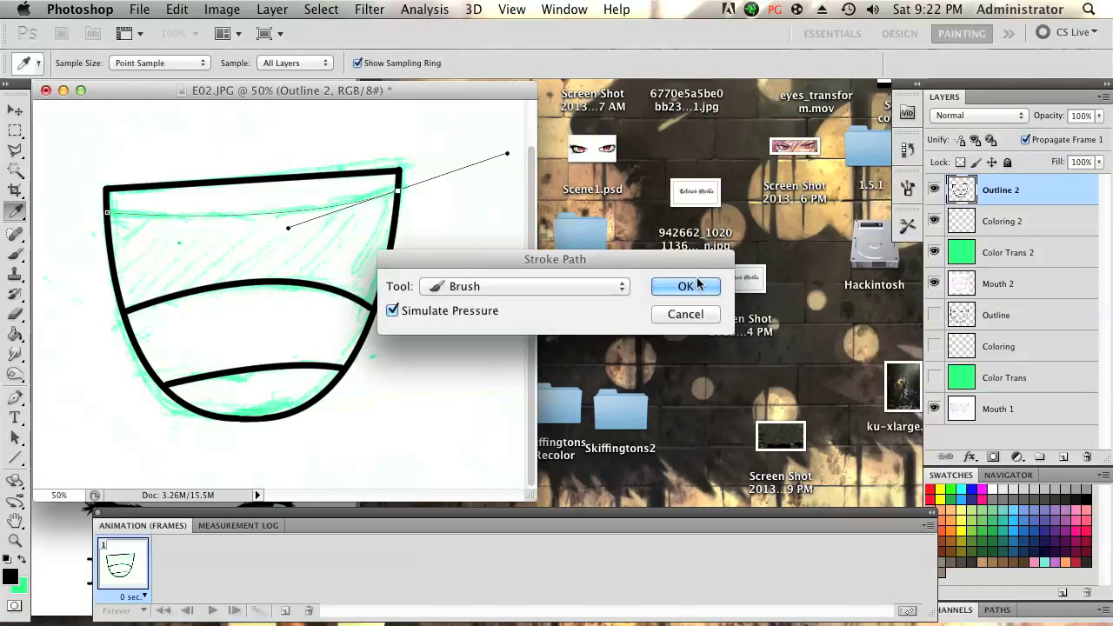
left_click(697, 283)
key("BackSpace")
key("BackSpace")
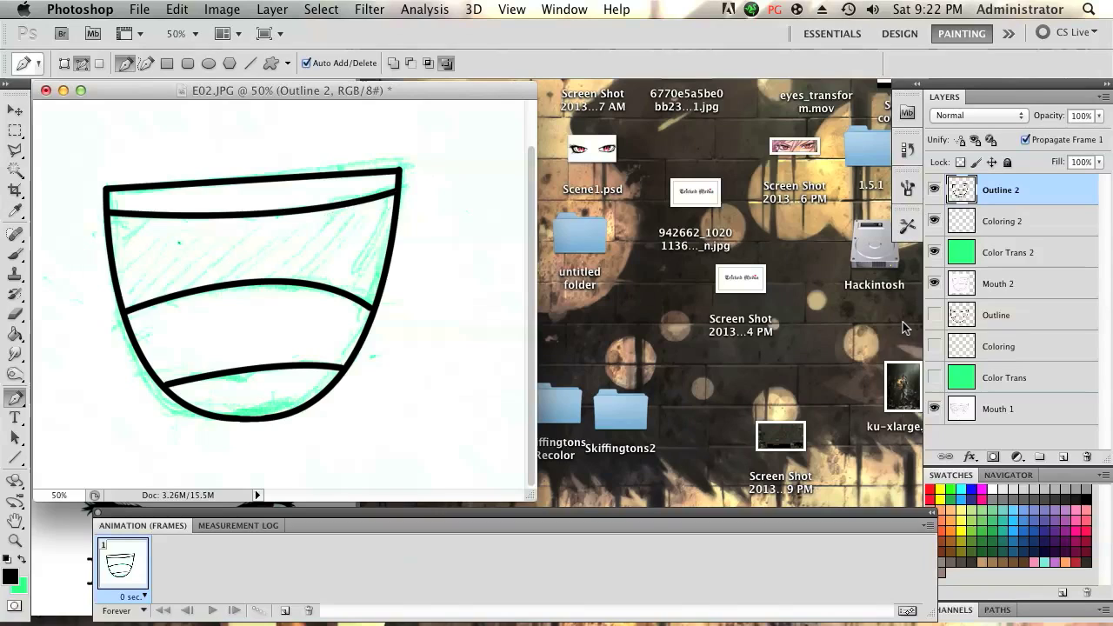
- Make the Coloring 2 layer active, set the background color to white and swap it into the foreground
left_click(997, 225)
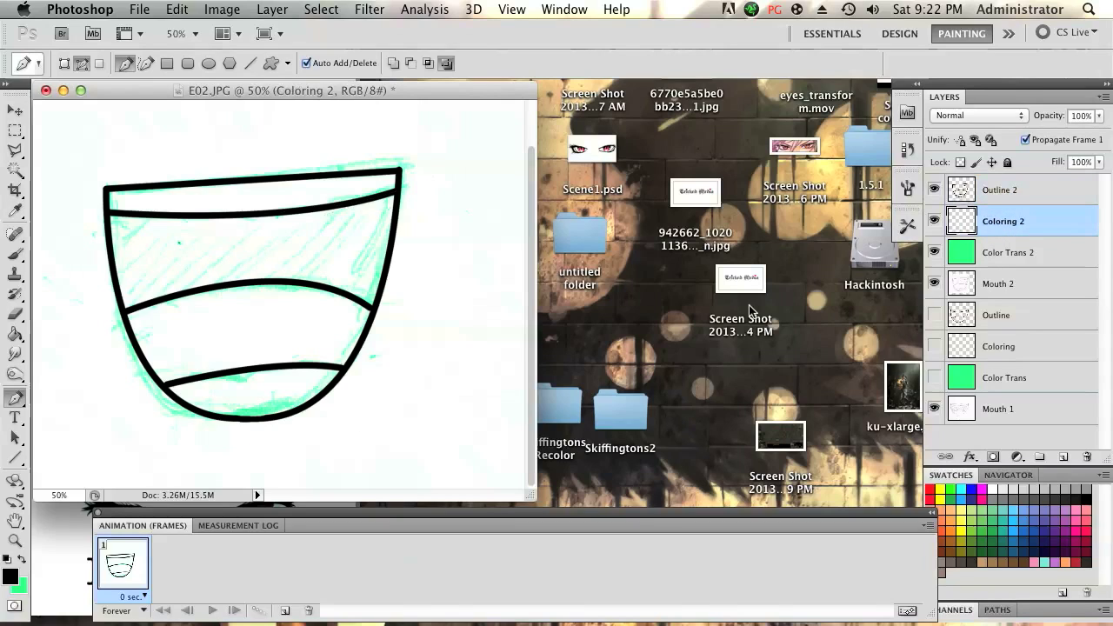
left_click(21, 586)
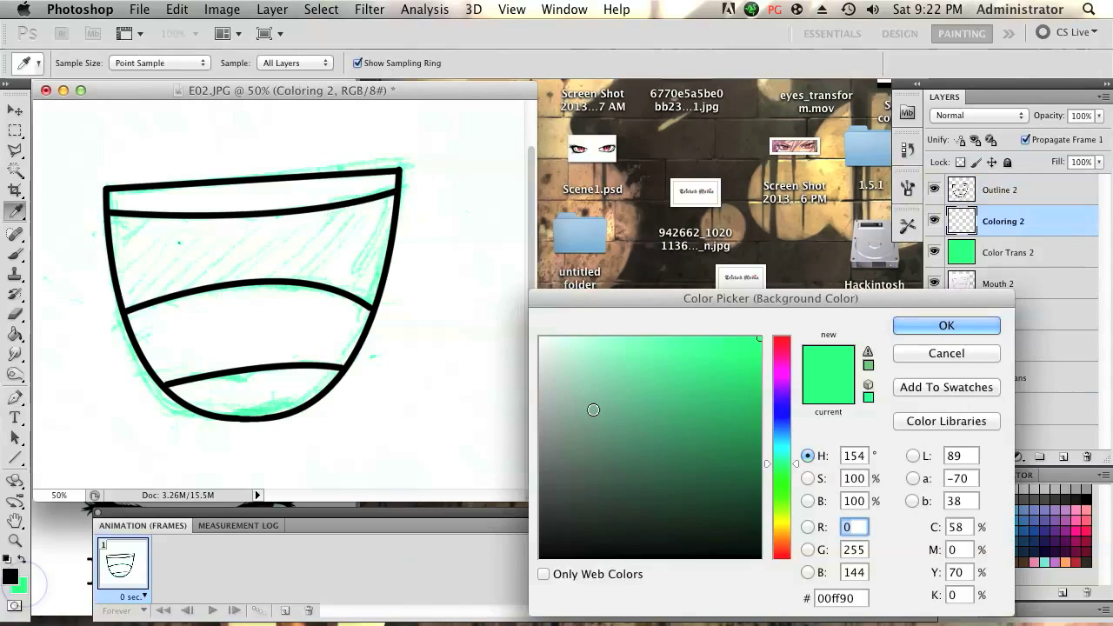
left_click_drag(591, 405, 541, 338)
left_click(965, 336)
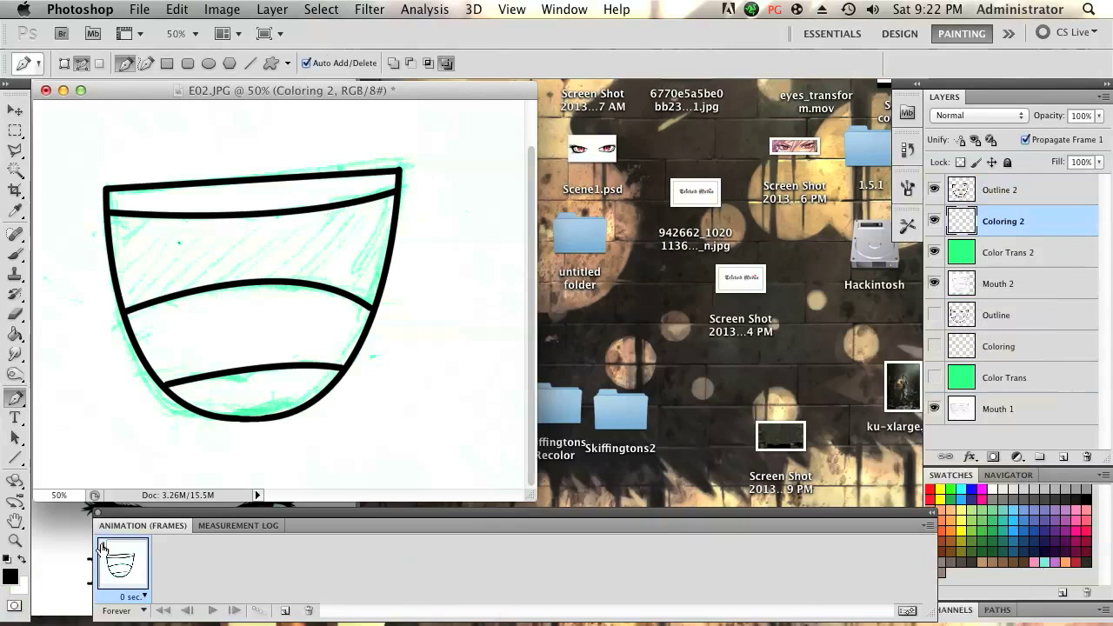
left_click(20, 559)
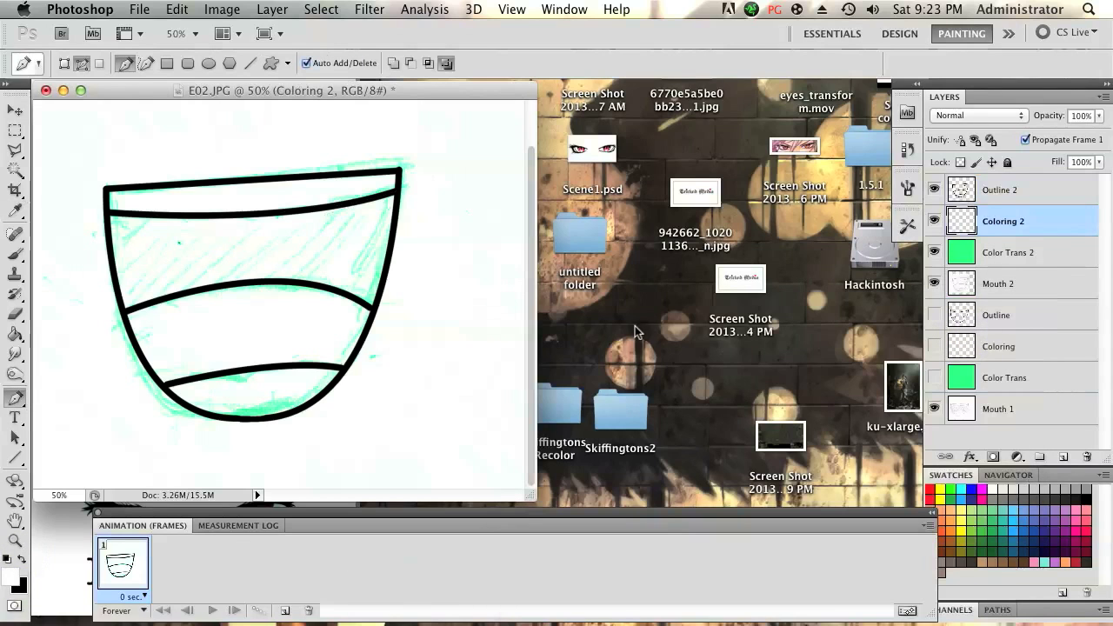
- Bring the anime reference image from Chrome into the Coloring 2 layer and move it over the canvas's lower right corner
mouse_move(619, 619)
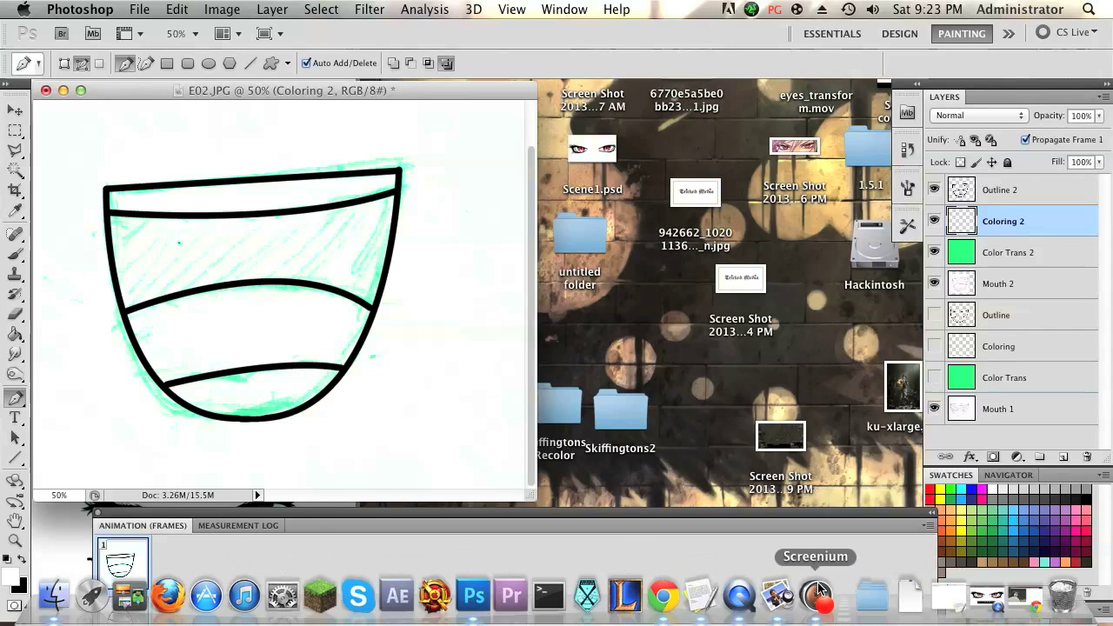
left_click(656, 591)
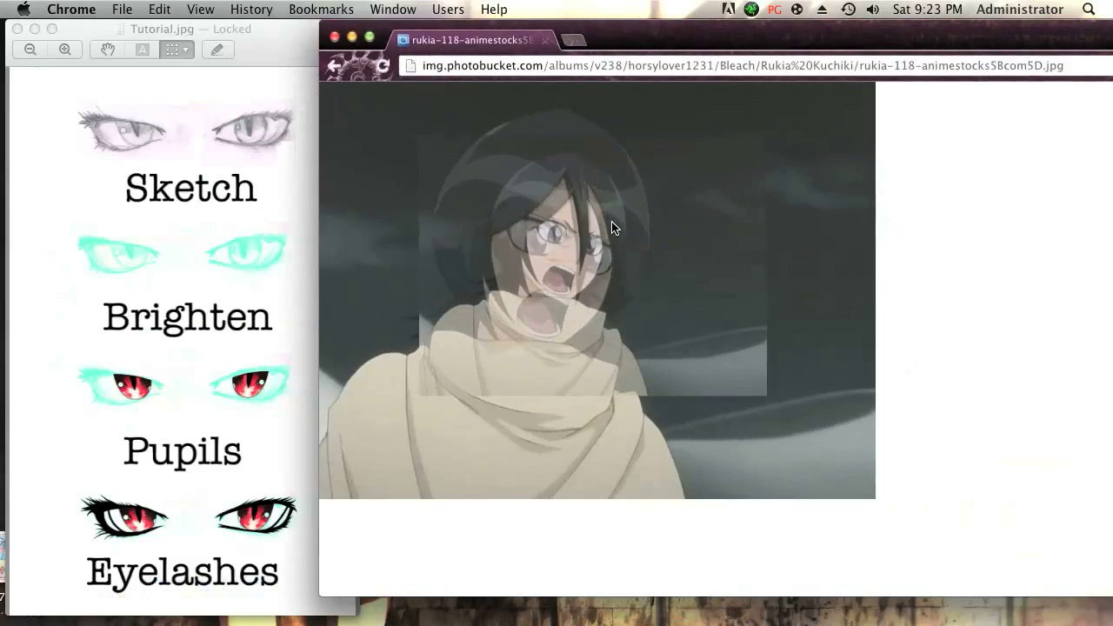
left_click(35, 31)
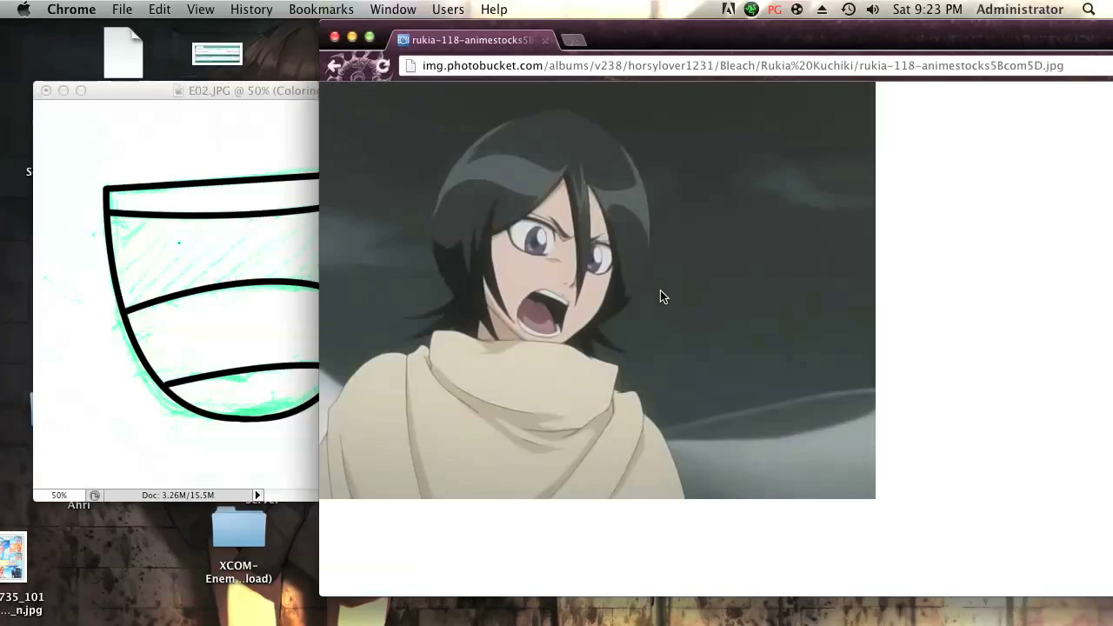
left_click_drag(660, 291, 280, 258)
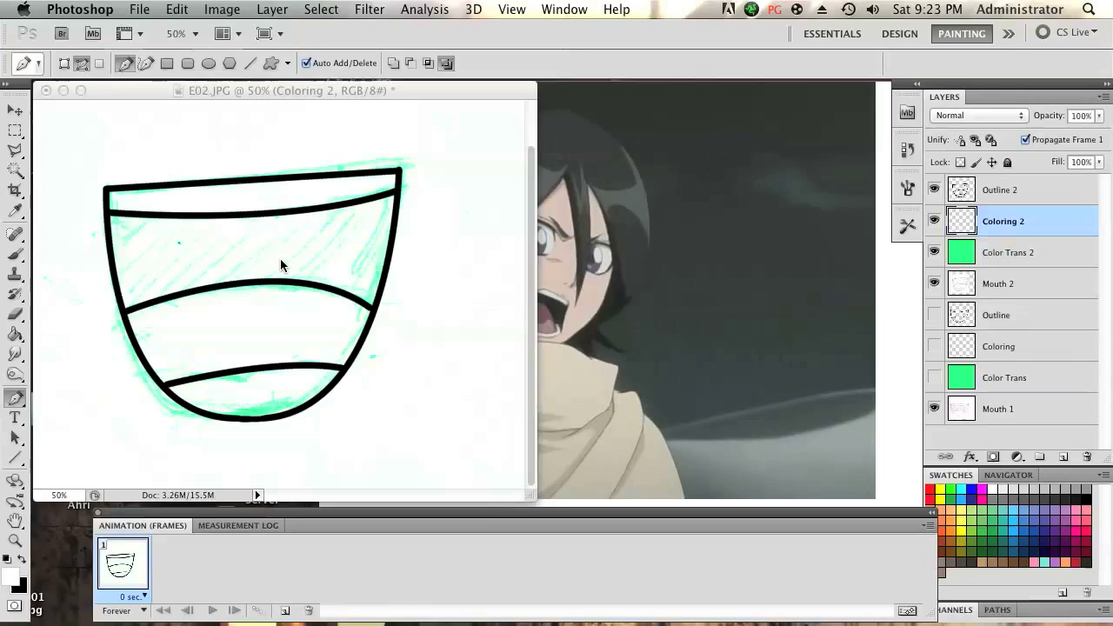
key("v")
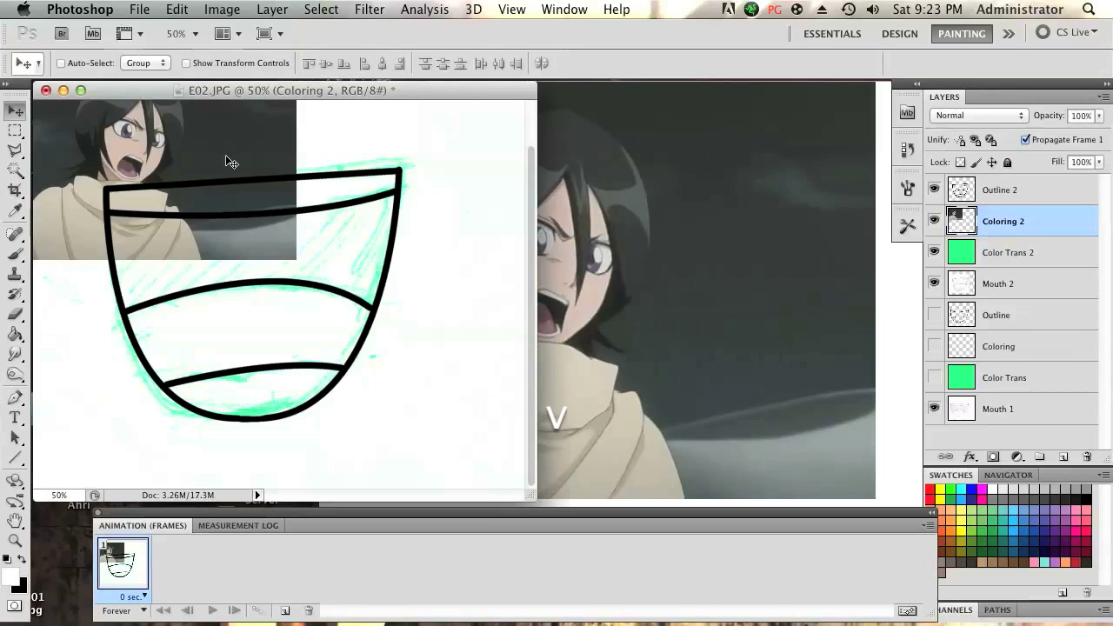
left_click_drag(229, 164, 490, 396)
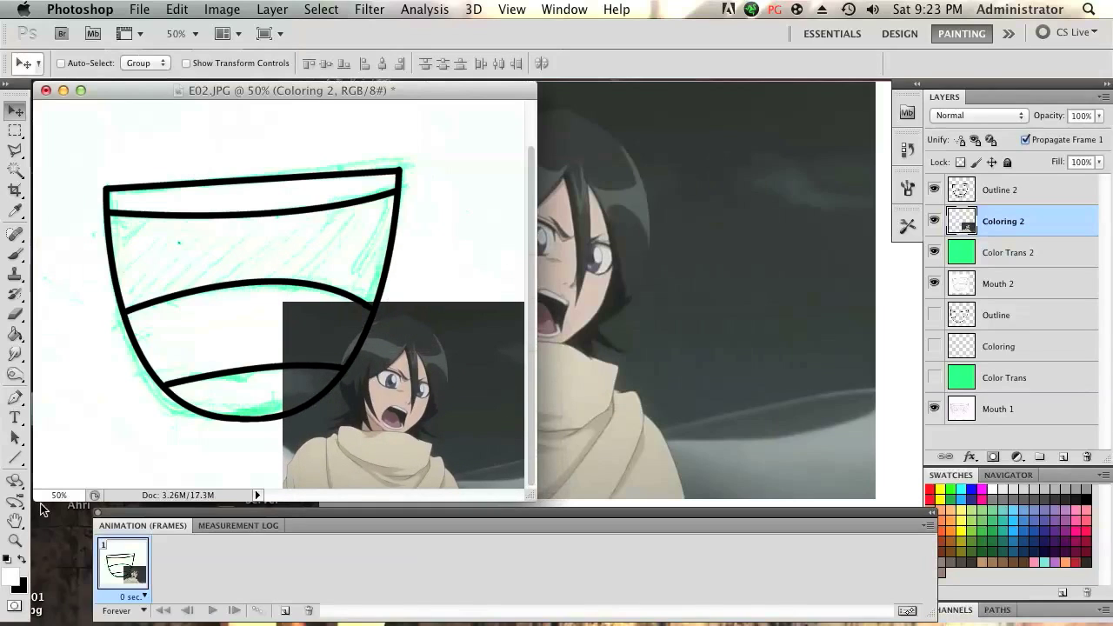
- Sample a dark gray foreground color from the reference image and delete the last custom swatch
left_click(26, 559)
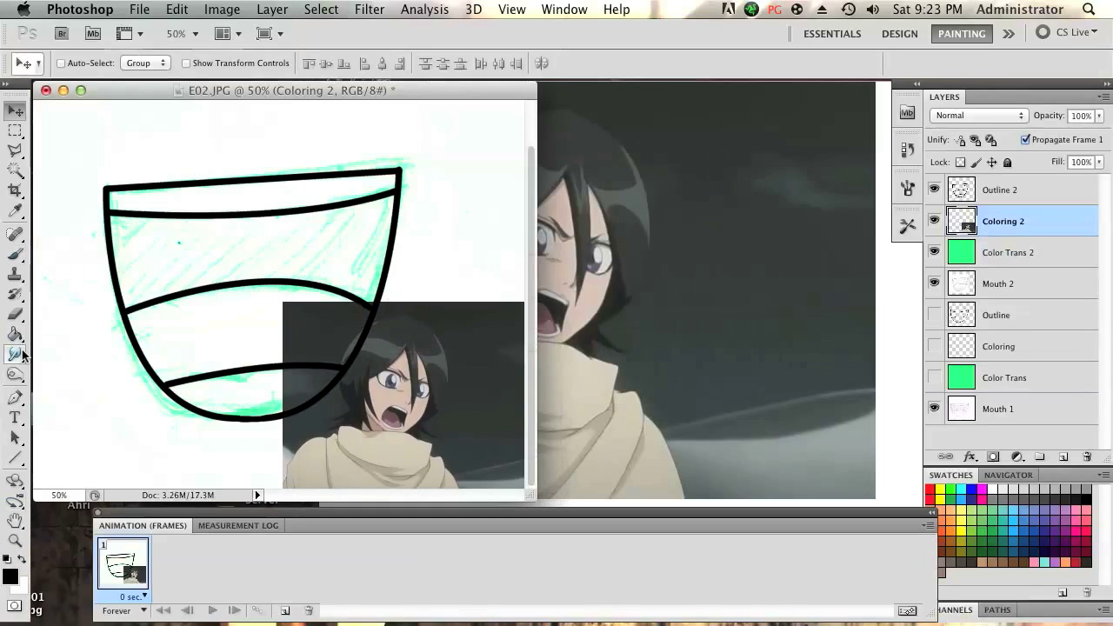
left_click(15, 209)
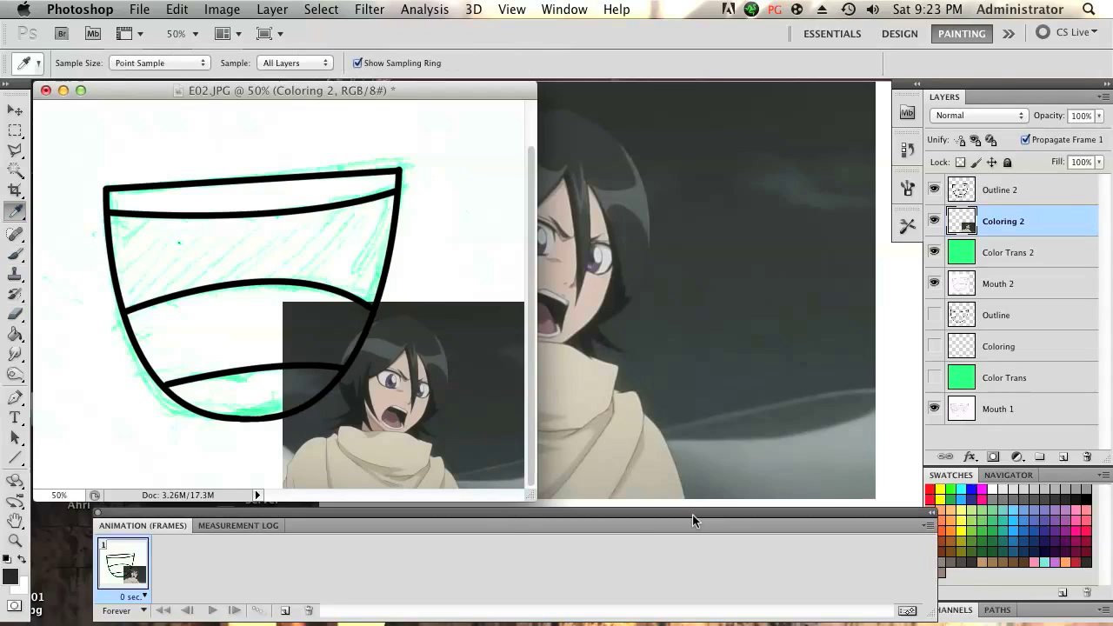
left_click_drag(710, 518, 667, 516)
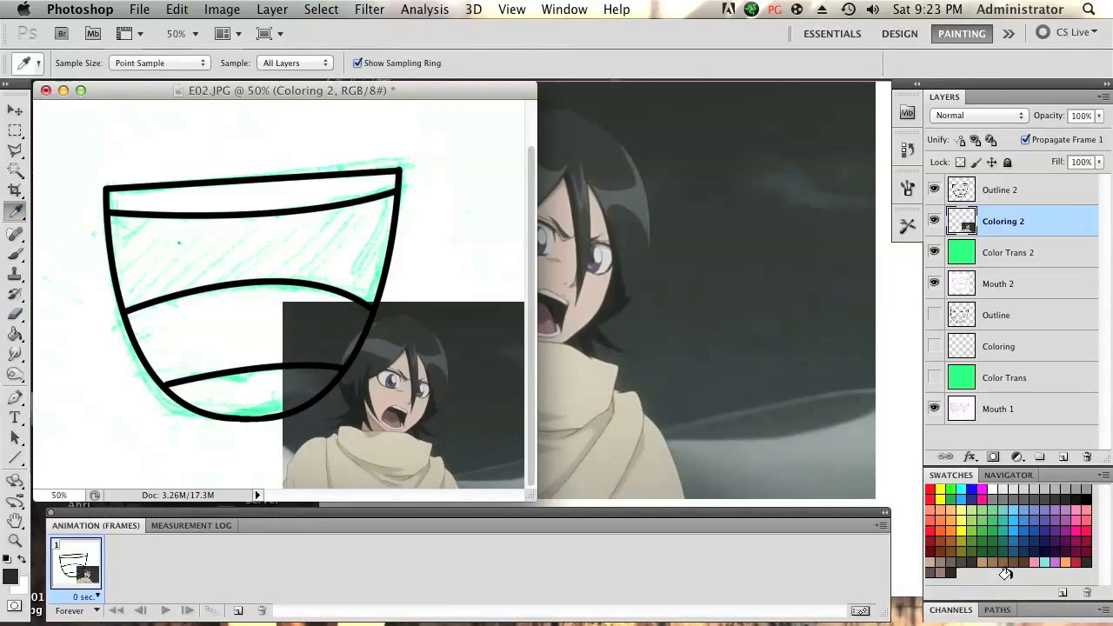
left_click_drag(954, 574, 1084, 591)
- Undo the reference image placement on Coloring 2 and clear the Pen path restored along the upper inner line
key("super+z")
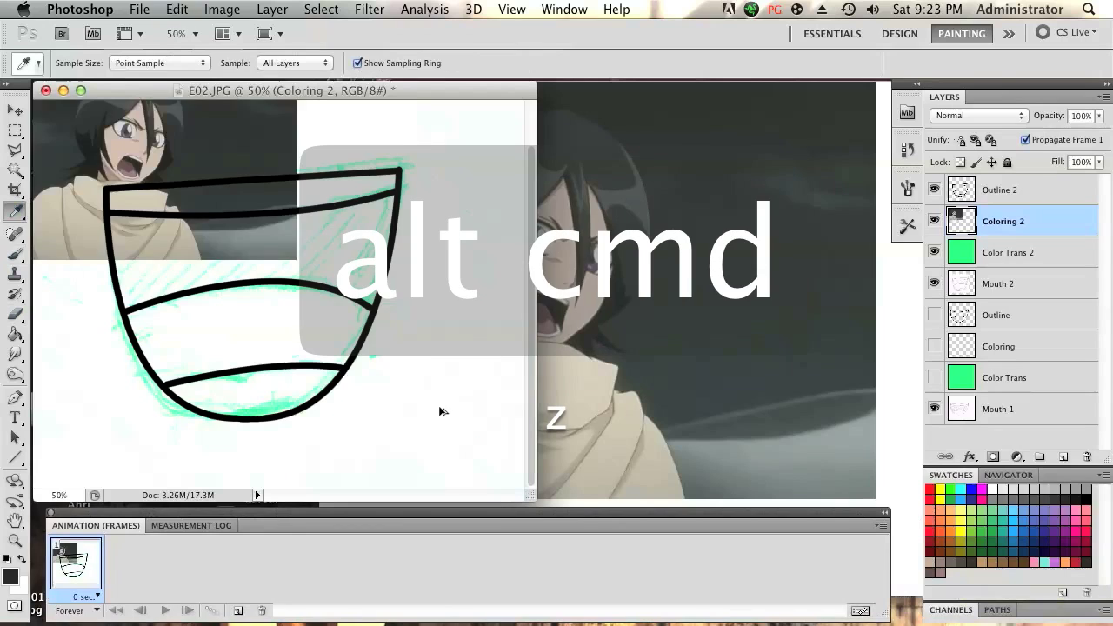
key("alt+super+z")
key("Escape")
key("Escape")
key("Escape")
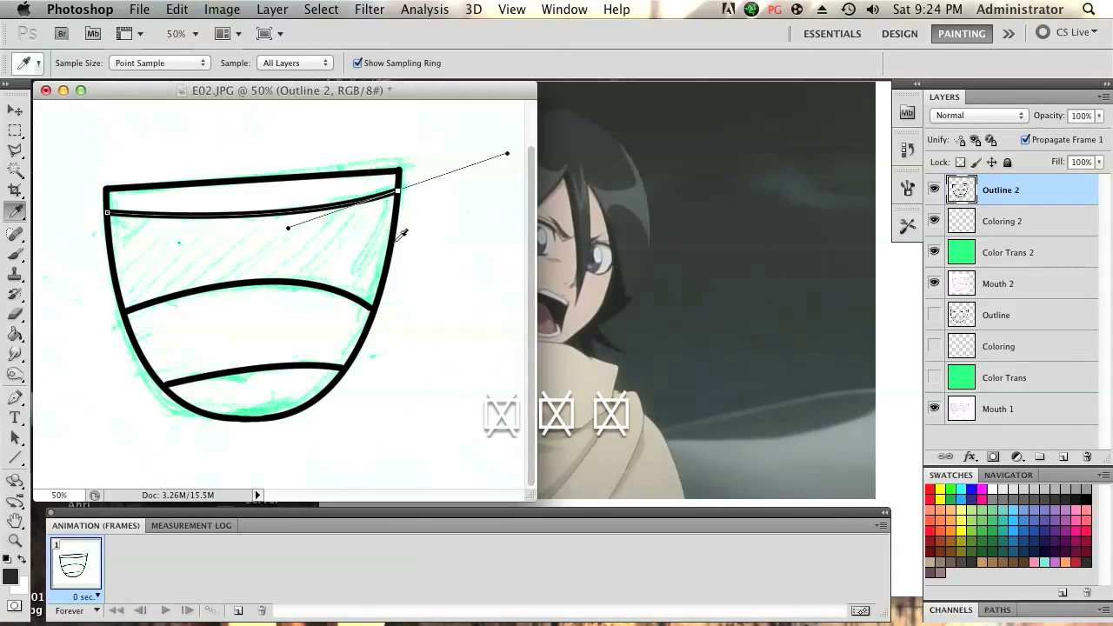
key("p")
key("Escape")
key("Escape")
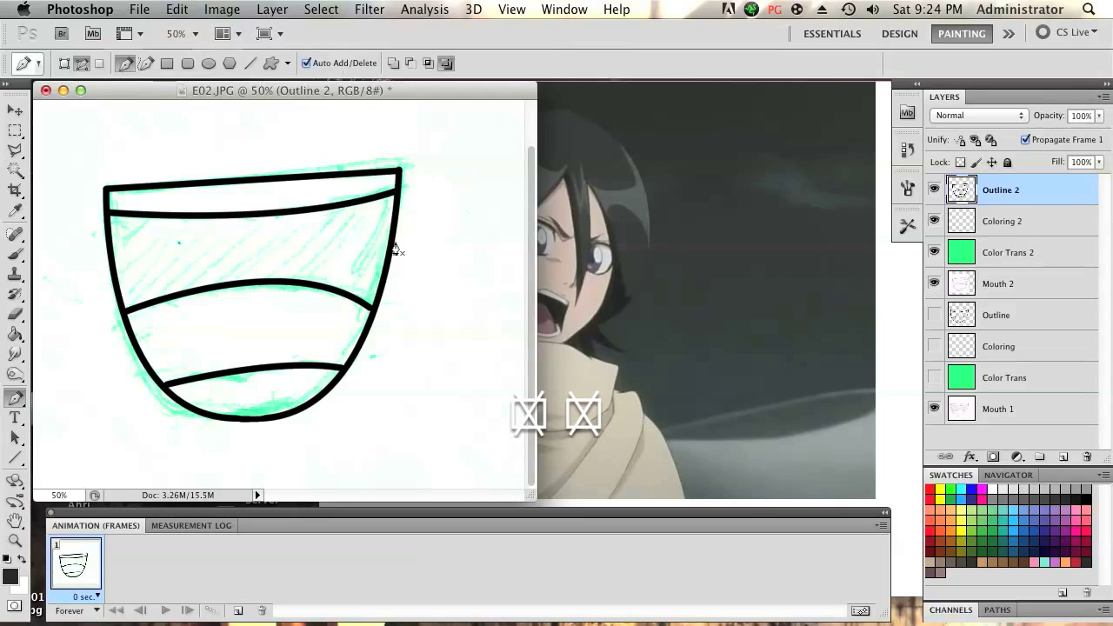
- On the Coloring 2 layer, paint most of the band between the upper and middle inner lines dark gray with a 40 px Brush
left_click(1002, 221)
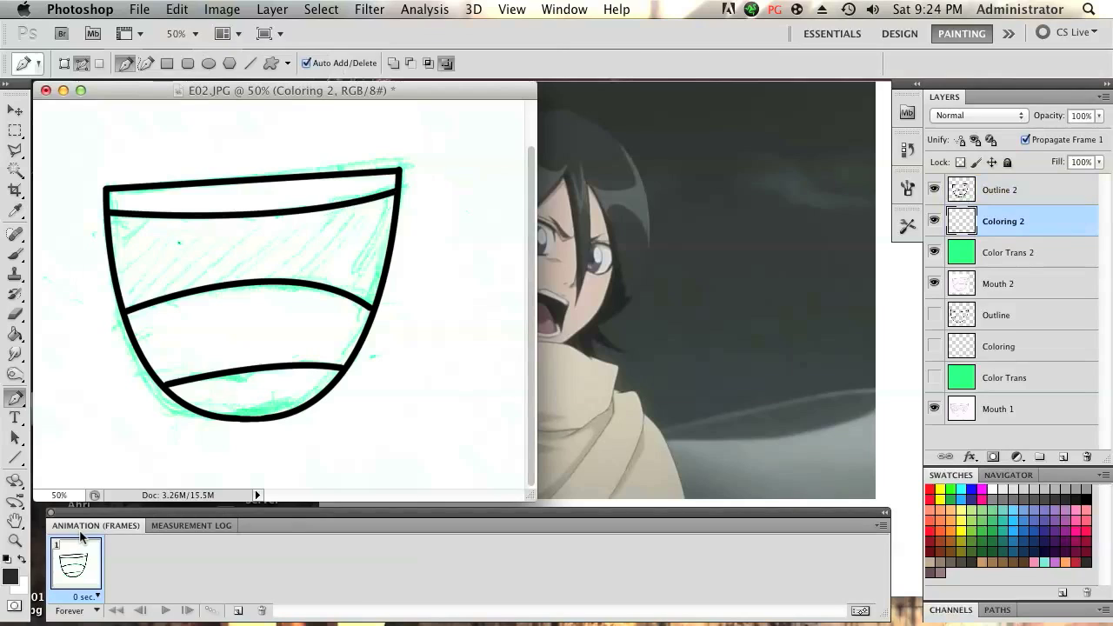
key("b")
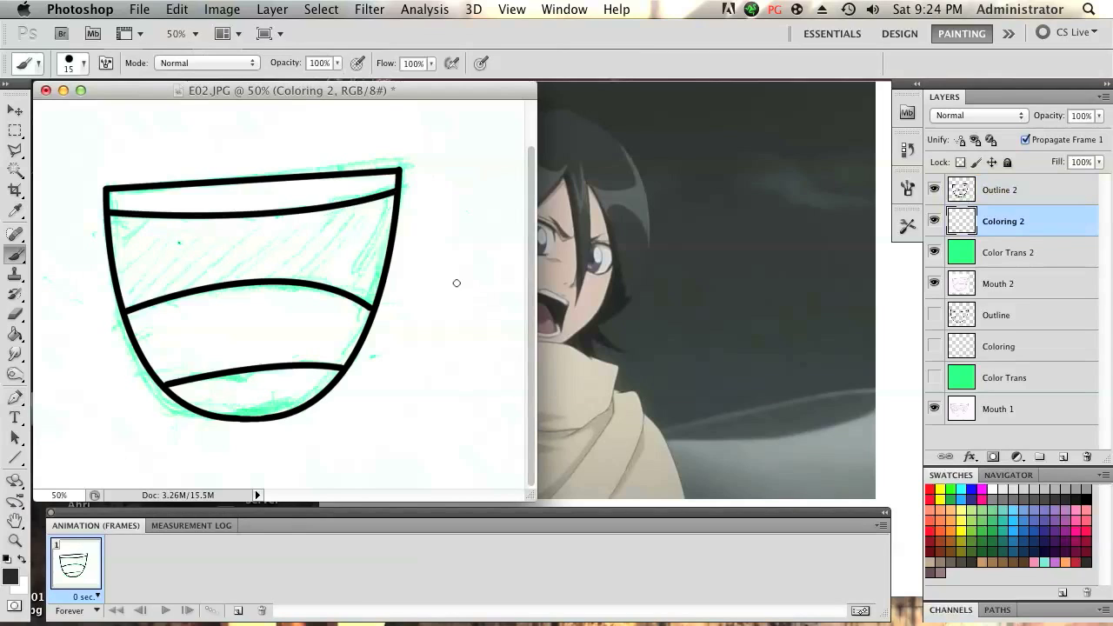
key("bracketright")
key("bracketright")
key("bracketright")
key("bracketright")
key("bracketright")
mouse_move(284, 245)
left_mouse_down()
mouse_move(159, 245)
mouse_move(200, 226)
mouse_move(271, 225)
mouse_move(157, 233)
mouse_move(305, 230)
mouse_move(177, 276)
mouse_move(330, 237)
mouse_move(331, 256)
mouse_move(300, 253)
mouse_move(177, 284)
mouse_move(325, 270)
mouse_move(281, 266)
mouse_move(321, 248)
mouse_move(272, 222)
mouse_move(374, 210)
mouse_move(333, 214)
mouse_move(325, 229)
mouse_move(365, 224)
mouse_move(359, 251)
mouse_move(312, 273)
mouse_move(347, 285)
mouse_move(352, 254)
mouse_move(346, 273)
mouse_move(340, 265)
mouse_move(374, 223)
left_mouse_up()
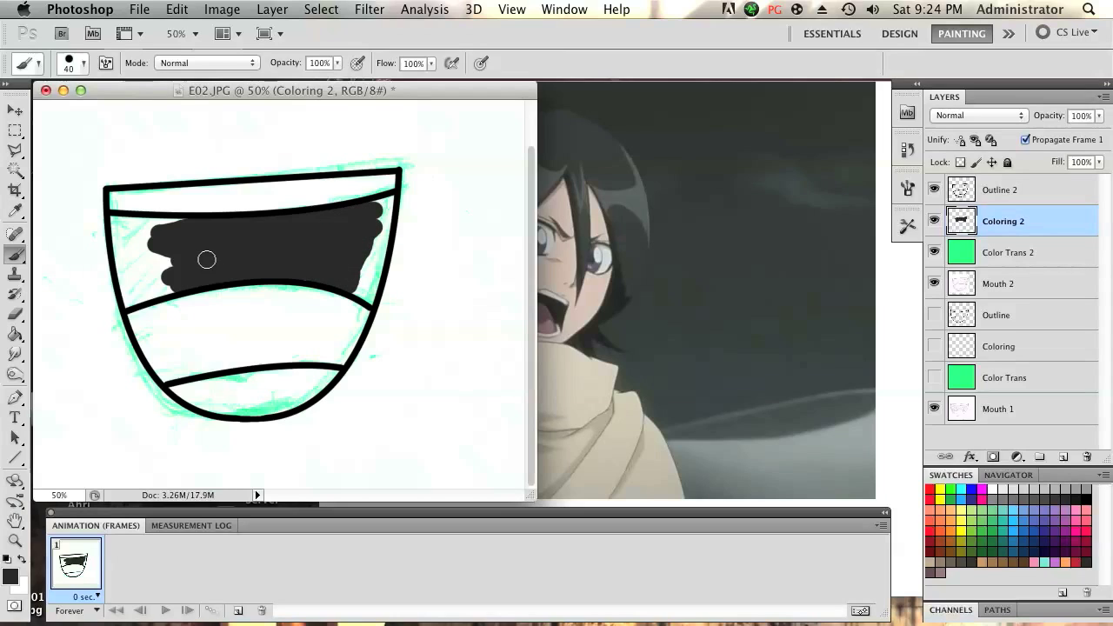
mouse_move(188, 256)
left_mouse_down()
mouse_move(148, 257)
mouse_move(138, 235)
mouse_move(179, 229)
mouse_move(129, 227)
mouse_move(132, 272)
mouse_move(162, 258)
mouse_move(139, 286)
mouse_move(172, 282)
mouse_move(145, 293)
mouse_move(165, 288)
left_mouse_up()
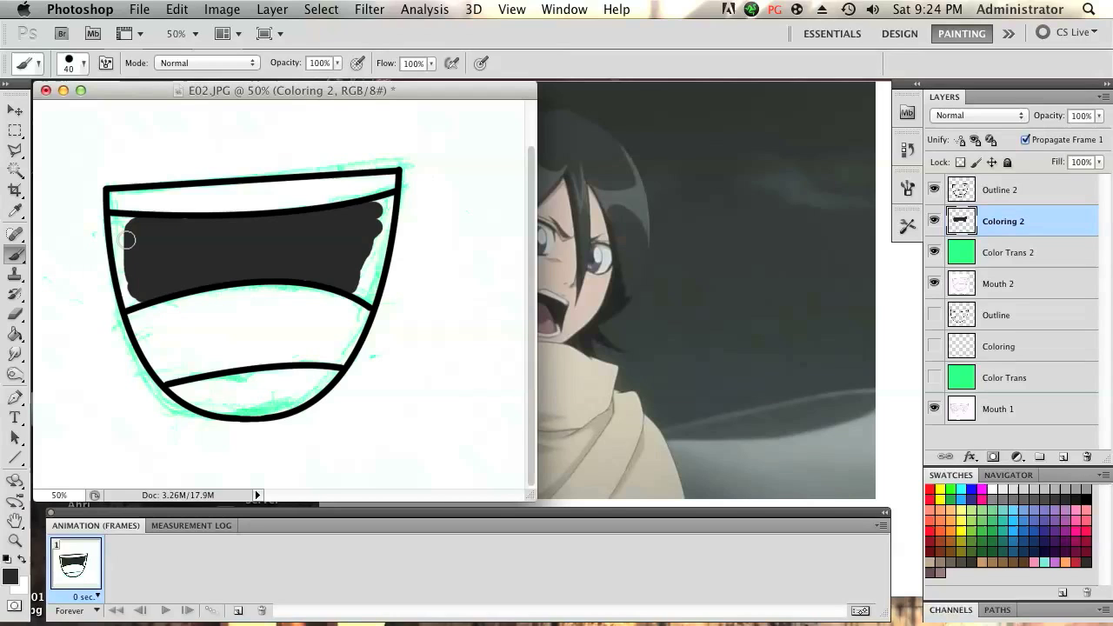
- Fill the remaining left and right edges of the dark mouth band up to the outline with a 25 px Brush
key("bracketleft")
key("bracketleft")
key("bracketleft")
mouse_move(133, 219)
left_mouse_down()
mouse_move(120, 248)
mouse_move(125, 225)
mouse_move(112, 230)
mouse_move(146, 296)
left_mouse_up()
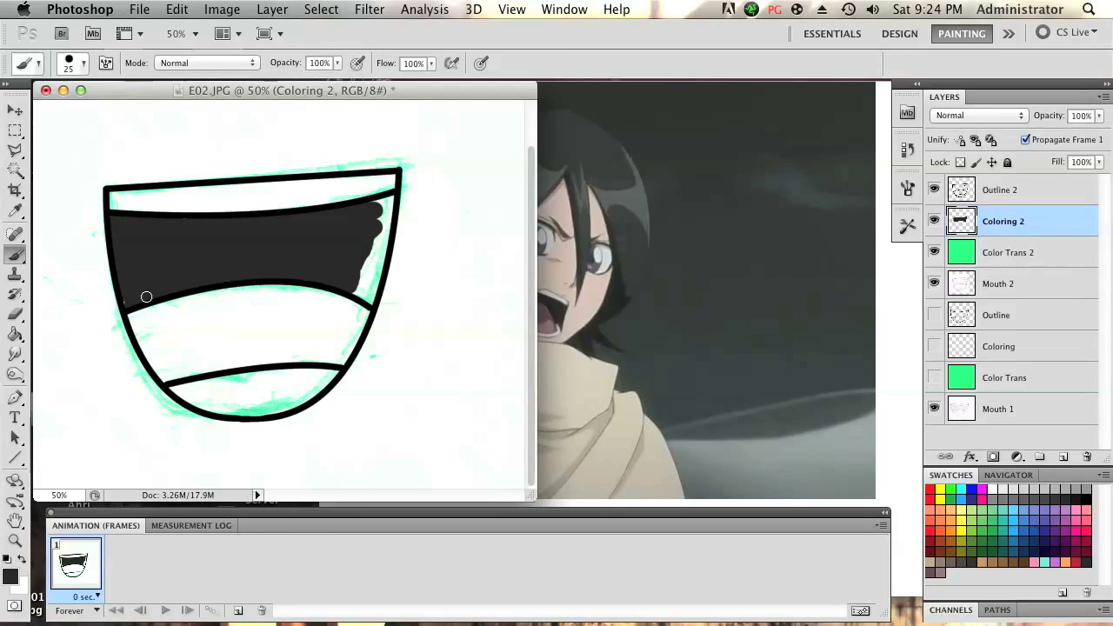
mouse_move(374, 210)
left_mouse_down()
mouse_move(390, 200)
mouse_move(379, 259)
mouse_move(362, 272)
mouse_move(362, 288)
mouse_move(380, 258)
mouse_move(372, 287)
left_mouse_up()
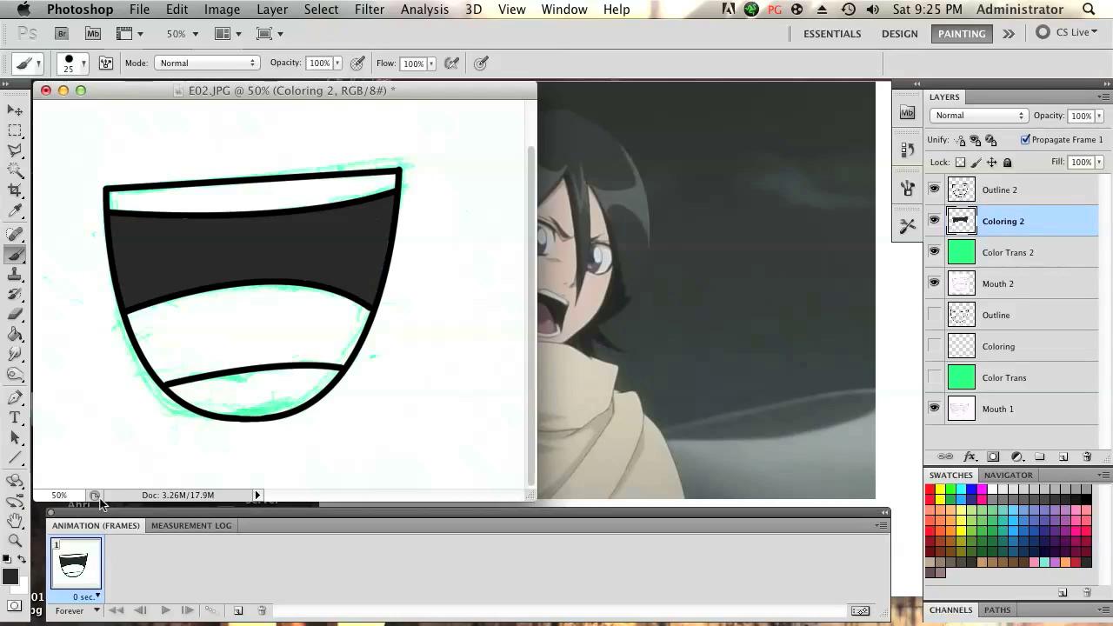
- Swap white into the foreground color and hide the Mouth 1 and Mouth 2 sketch layers
left_click(22, 559)
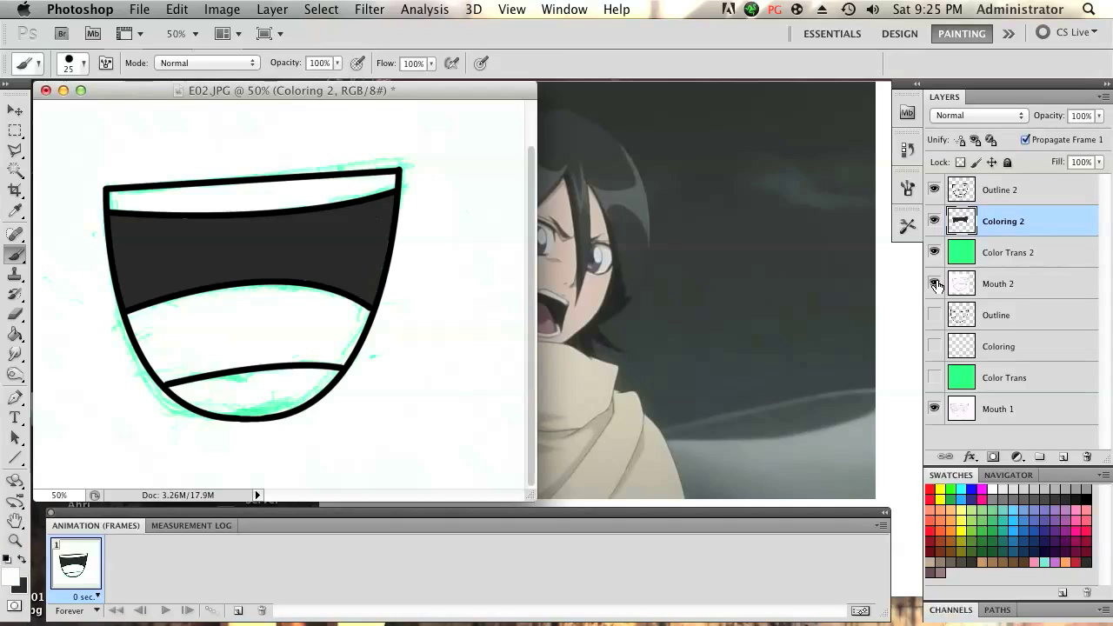
left_click(935, 409)
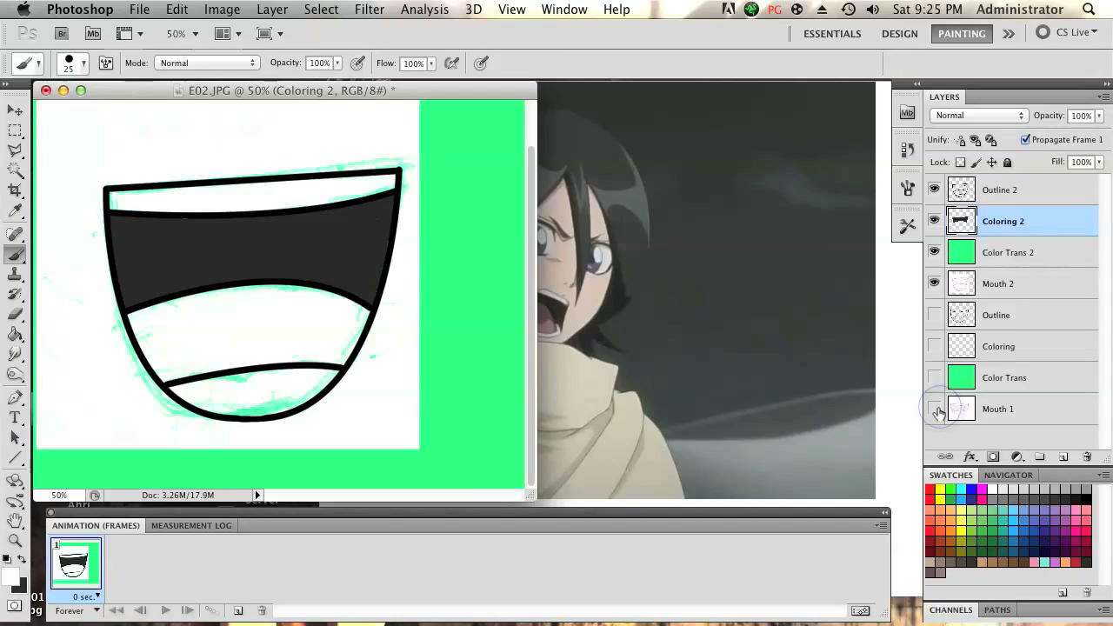
left_click(934, 284)
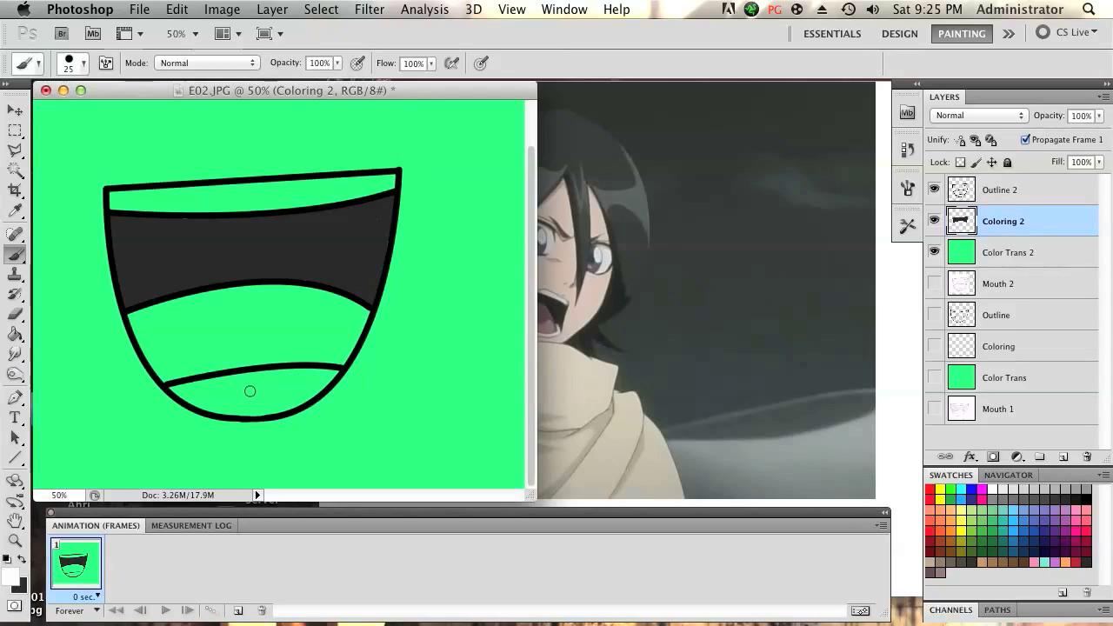
- Paint the lower and upper teeth areas white on the Coloring 2 layer with a 25 px Brush
mouse_move(249, 391)
left_mouse_down()
mouse_move(171, 391)
mouse_move(333, 378)
mouse_move(297, 370)
left_mouse_up()
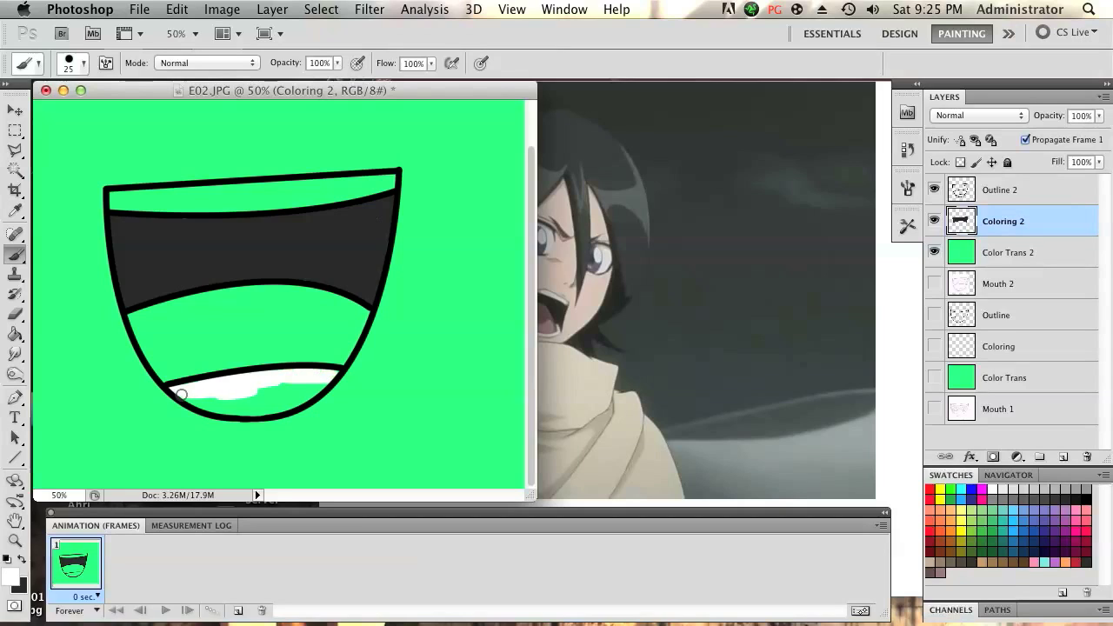
mouse_move(180, 394)
left_mouse_down()
mouse_move(322, 381)
mouse_move(199, 403)
mouse_move(230, 410)
mouse_move(318, 390)
mouse_move(229, 402)
mouse_move(278, 408)
left_mouse_up()
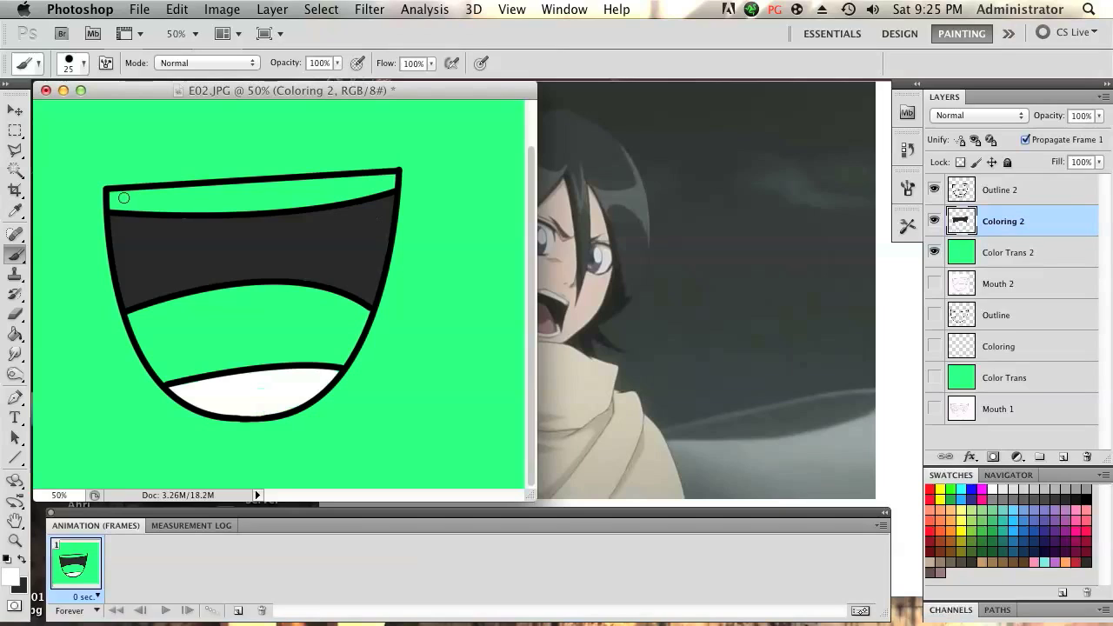
left_click_drag(111, 199, 380, 177)
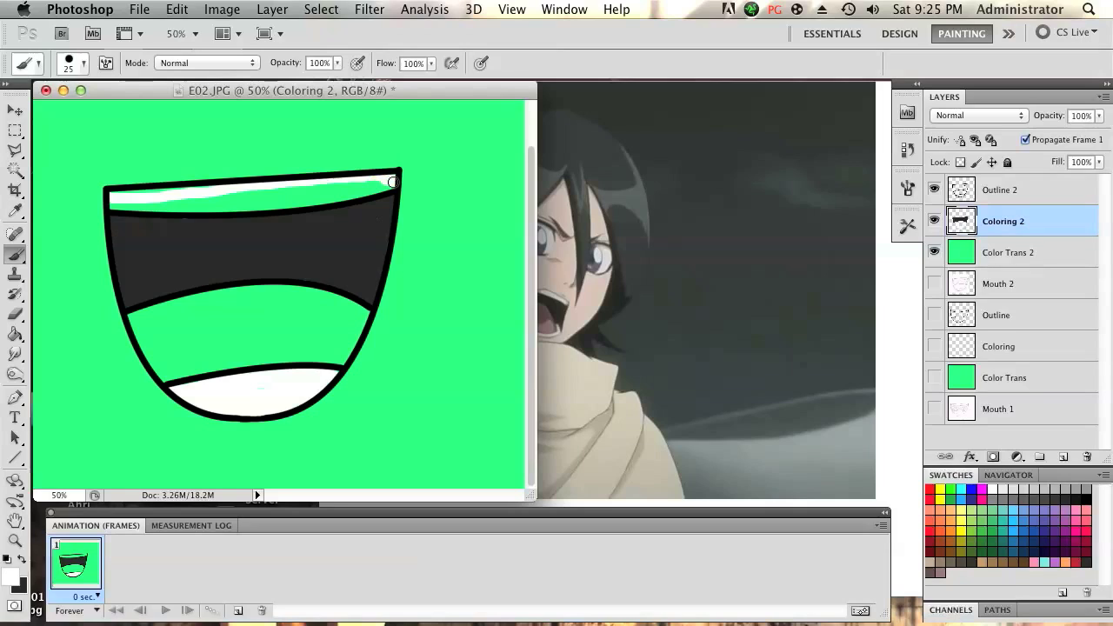
mouse_move(393, 182)
left_mouse_down()
mouse_move(188, 201)
mouse_move(127, 192)
mouse_move(225, 191)
left_mouse_up()
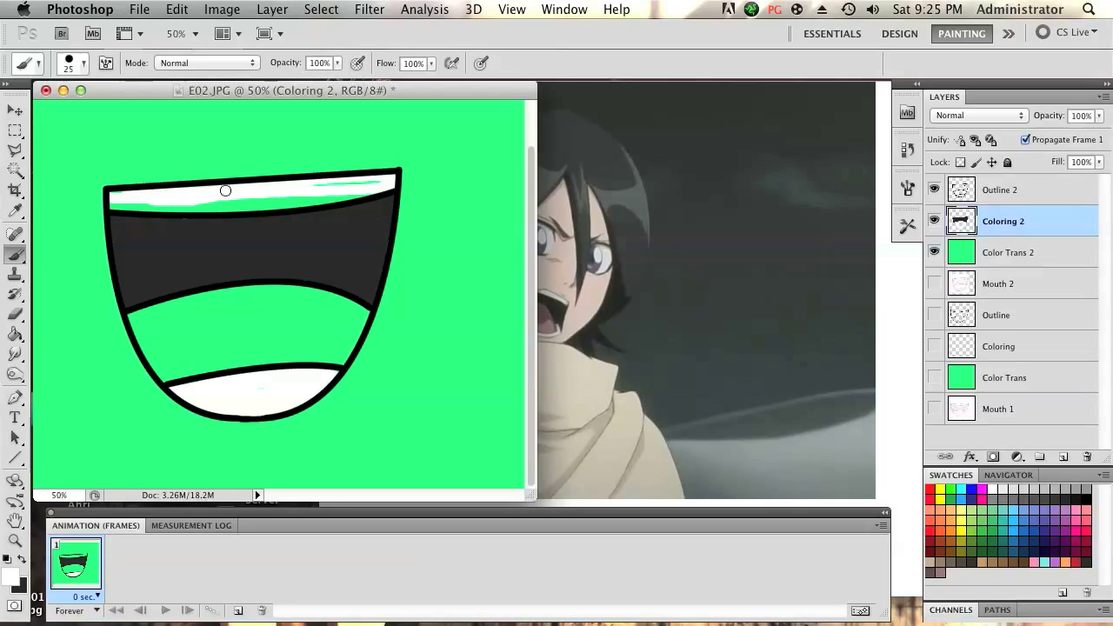
mouse_move(111, 201)
left_mouse_down()
mouse_move(380, 182)
mouse_move(283, 191)
mouse_move(360, 191)
mouse_move(304, 203)
mouse_move(201, 204)
left_mouse_up()
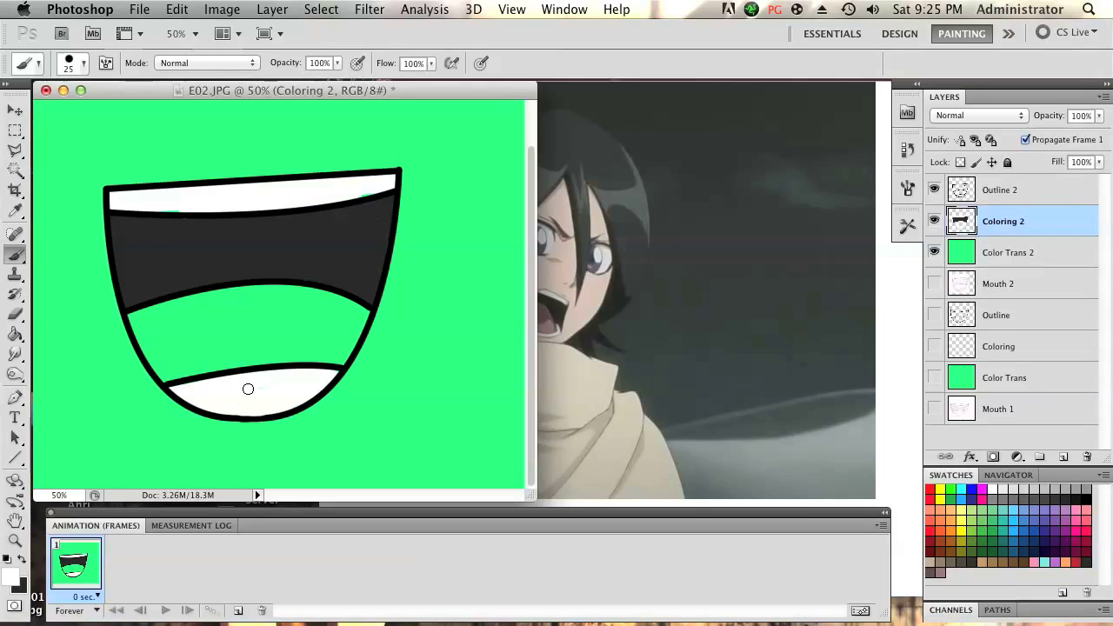
- Load the dark mauve swatch as the background color and the light mauve swatch as the foreground color
left_click(12, 574)
left_click(946, 325)
left_click(931, 572)
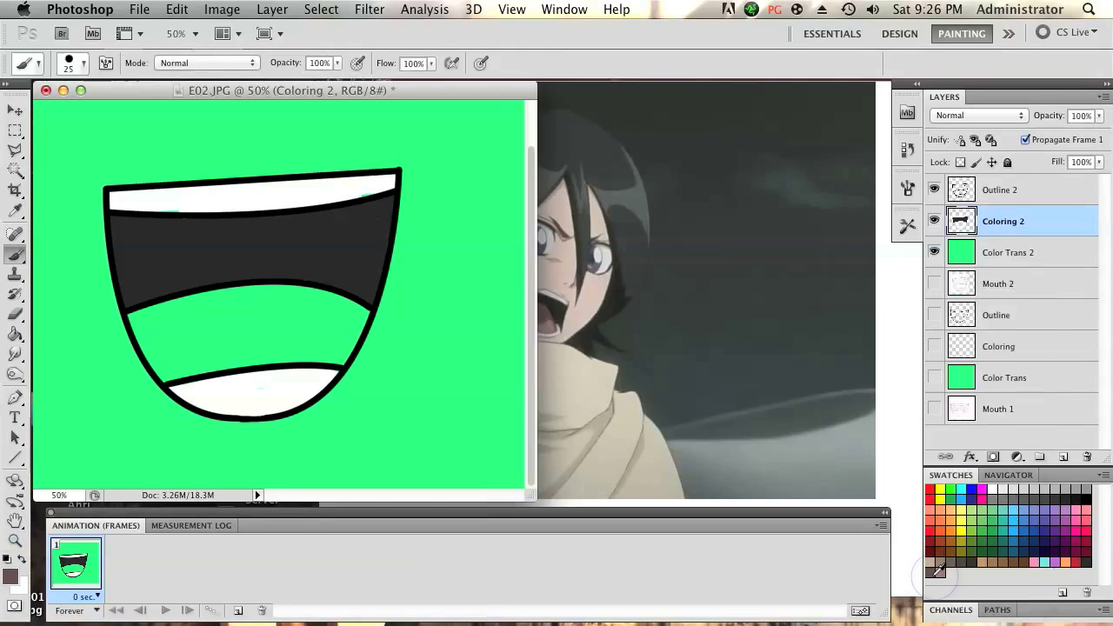
left_click(19, 557)
left_click(11, 574)
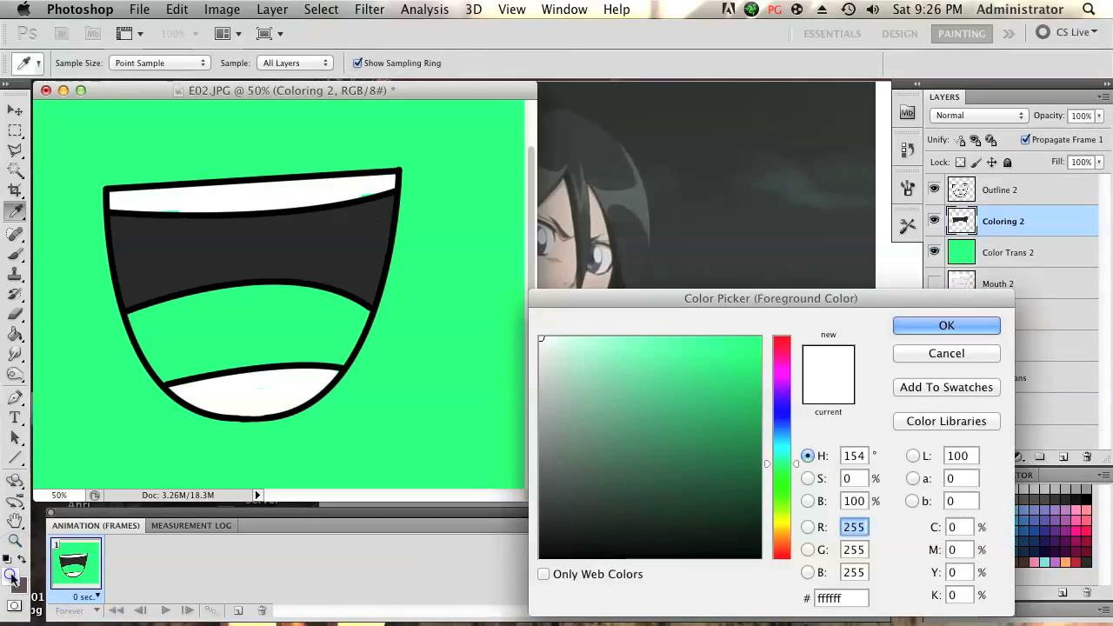
left_click(944, 352)
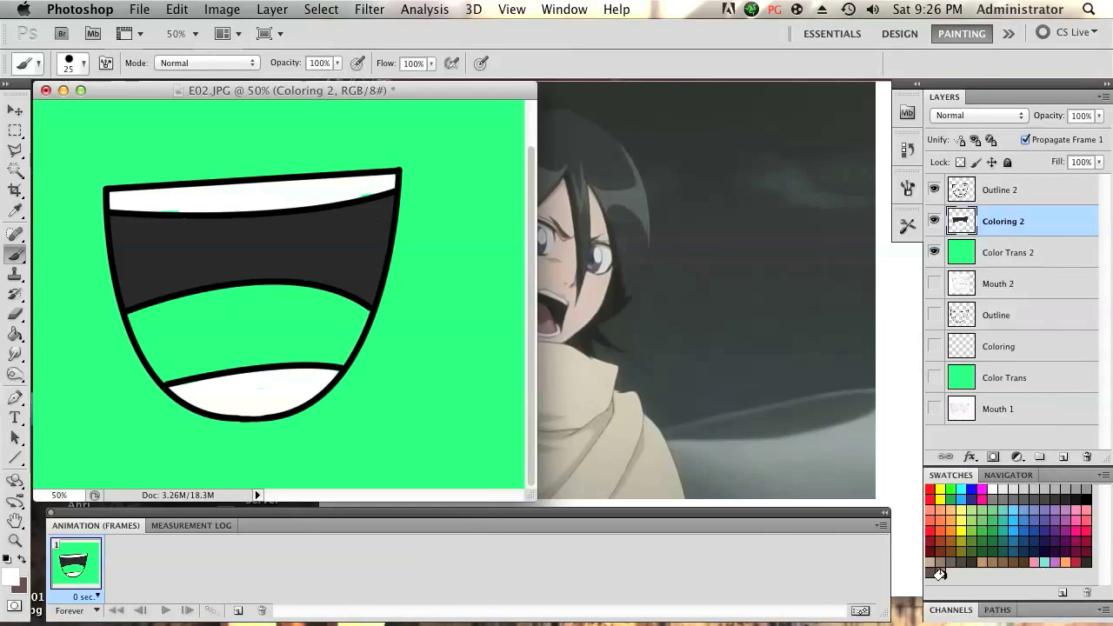
left_click(940, 572)
- Paint the lower part of the tongue, above the bottom teeth, light mauve with a 40 px Brush
key("bracketright")
key("bracketright")
key("bracketright")
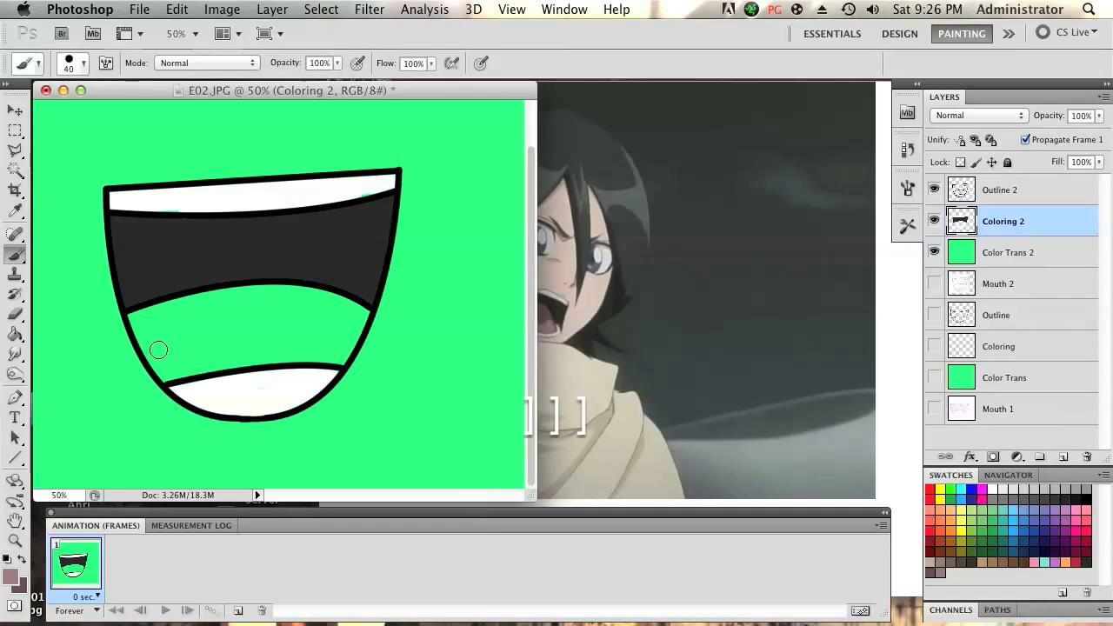
mouse_move(142, 346)
left_mouse_down()
mouse_move(252, 324)
mouse_move(332, 324)
mouse_move(347, 337)
mouse_move(152, 349)
mouse_move(249, 339)
mouse_move(346, 351)
mouse_move(164, 368)
left_mouse_up()
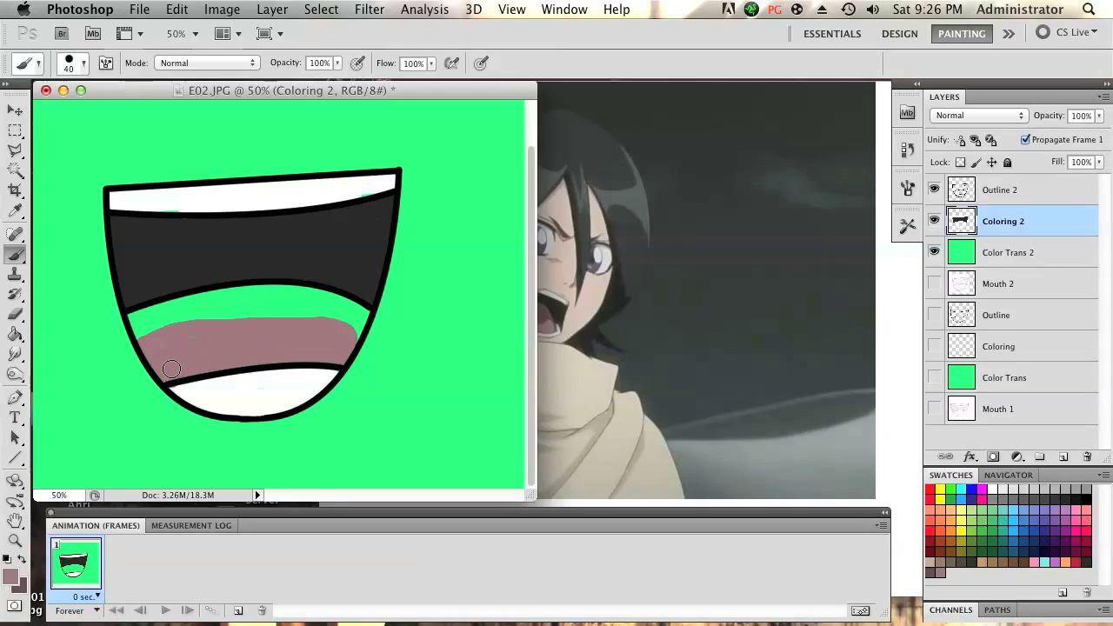
- Swap to dark mauve and fill the tongue's upper edge below the dark band with a 25 px Brush
left_click(22, 559)
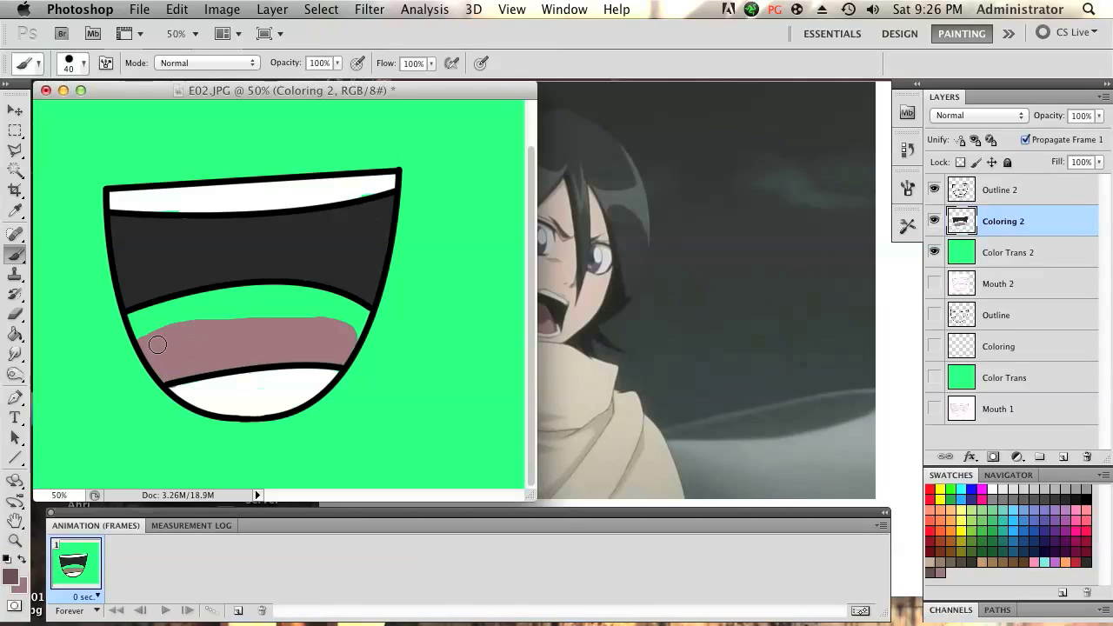
key("bracketleft")
key("bracketleft")
key("bracketleft")
mouse_move(139, 340)
left_mouse_down()
mouse_move(327, 314)
mouse_move(358, 334)
mouse_move(367, 314)
mouse_move(282, 290)
mouse_move(219, 293)
mouse_move(129, 323)
mouse_move(278, 303)
mouse_move(152, 320)
mouse_move(238, 298)
mouse_move(334, 300)
mouse_move(356, 314)
mouse_move(270, 306)
mouse_move(296, 305)
left_mouse_up()
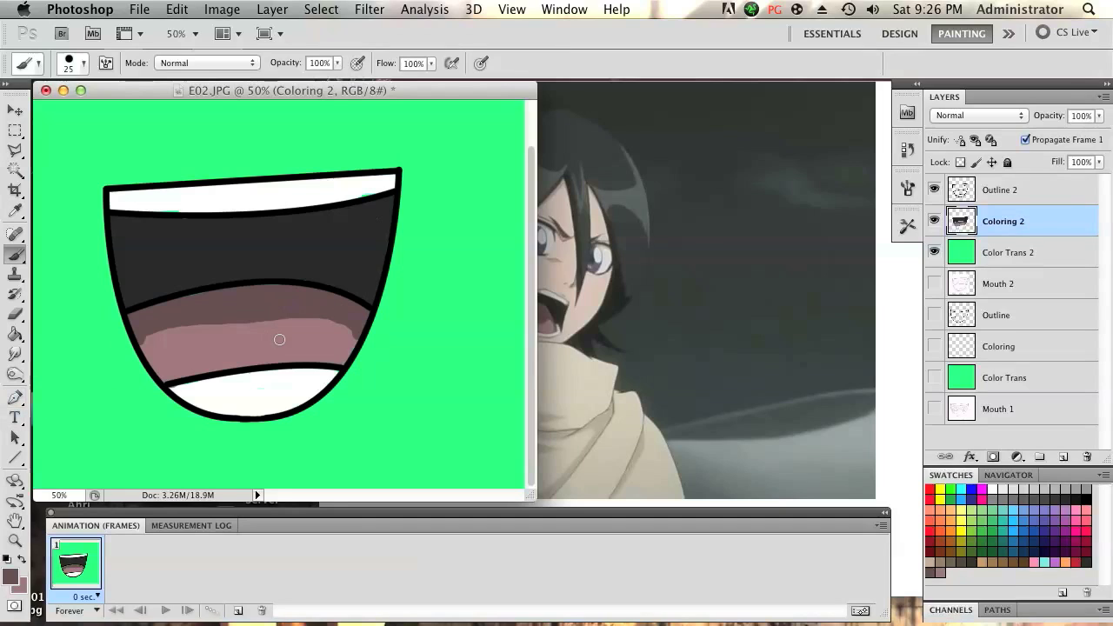
left_click_drag(350, 327, 353, 336)
- Blur the left end of the boundary between the dark and light mauve tongue tones with the Blur Tool
left_click(14, 353)
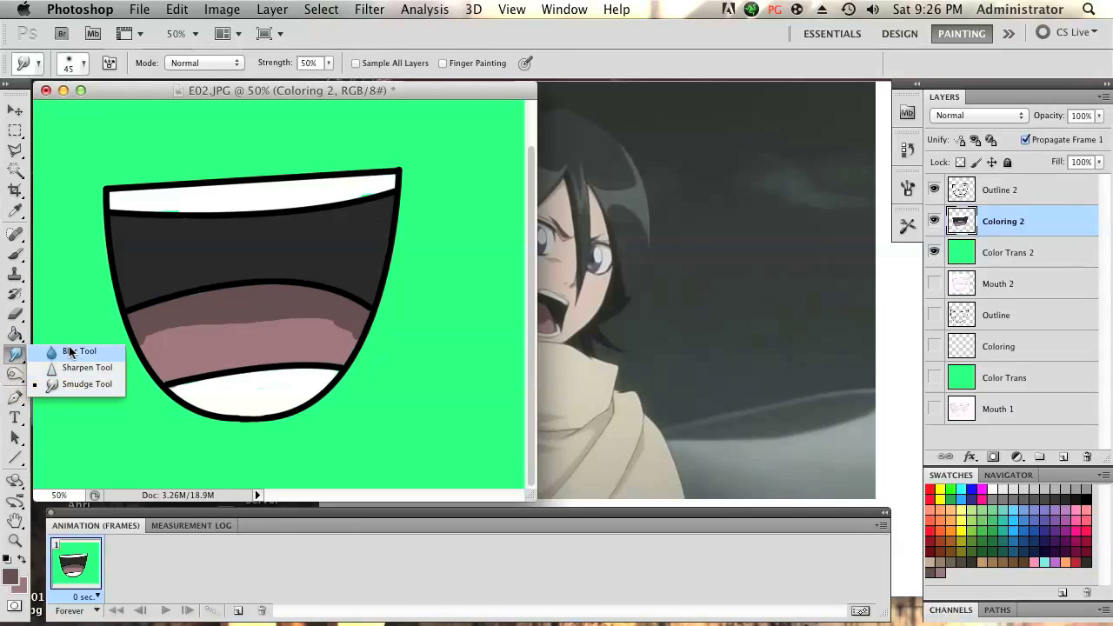
left_click(70, 350)
mouse_move(144, 342)
left_mouse_down()
mouse_move(168, 328)
mouse_move(299, 315)
mouse_move(319, 331)
mouse_move(329, 317)
mouse_move(320, 308)
mouse_move(352, 339)
mouse_move(324, 327)
mouse_move(337, 322)
mouse_move(149, 338)
left_mouse_up()
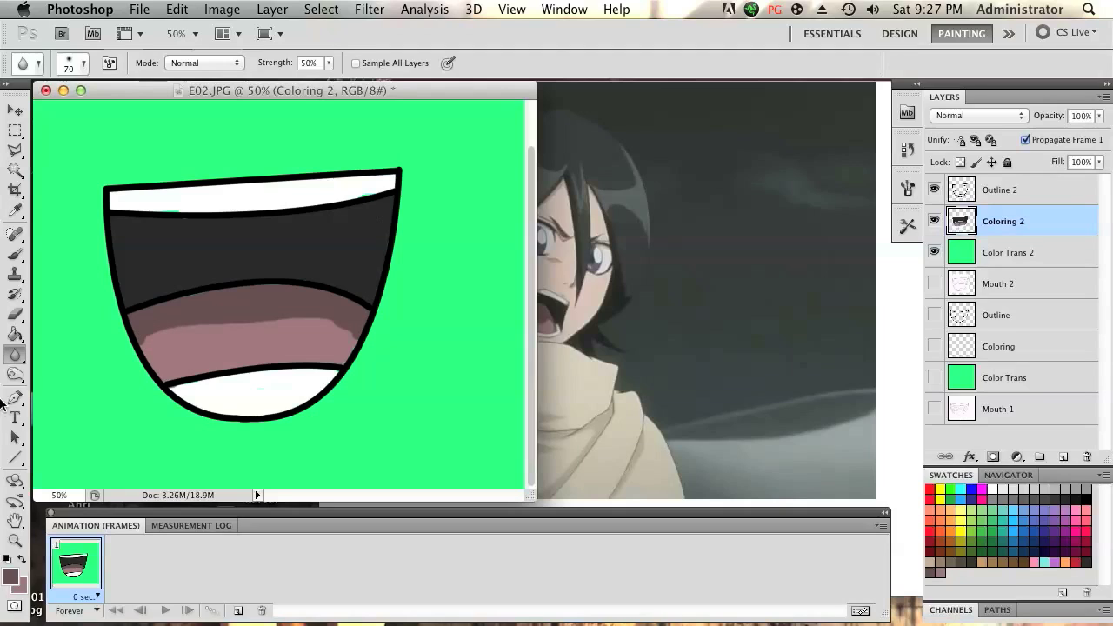
- Smudge the boundary between the two tongue tones along its whole width with a 45 px Smudge Tool at 50% strength
left_click_drag(15, 354, 71, 383)
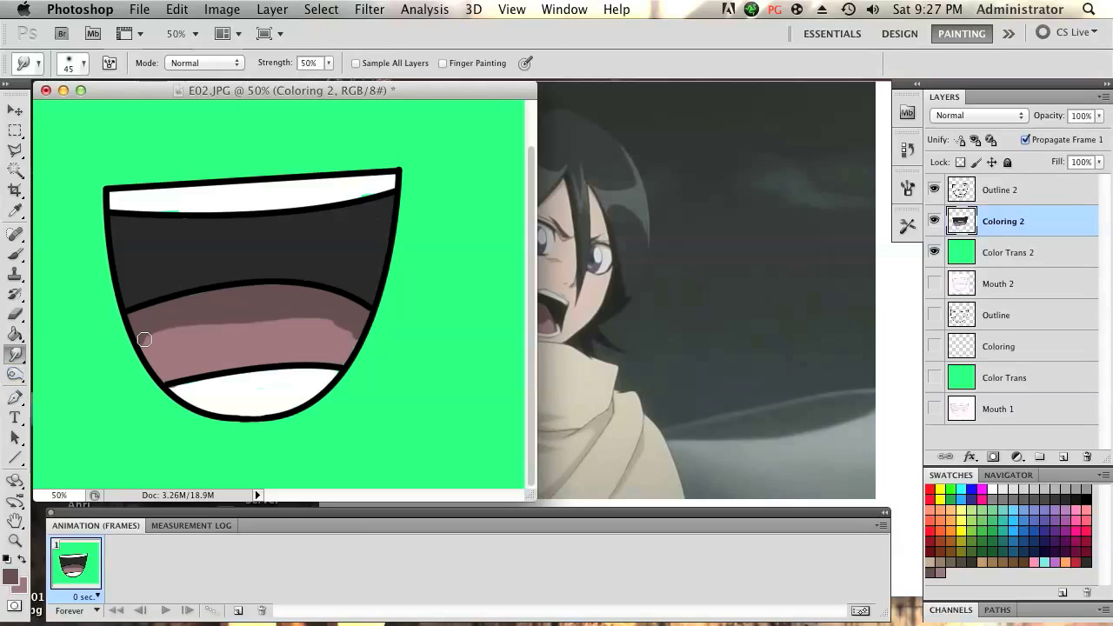
left_click_drag(145, 339, 174, 328)
left_click_drag(344, 323, 262, 318)
mouse_move(354, 333)
left_mouse_down()
mouse_move(300, 316)
mouse_move(353, 325)
mouse_move(359, 343)
left_mouse_up()
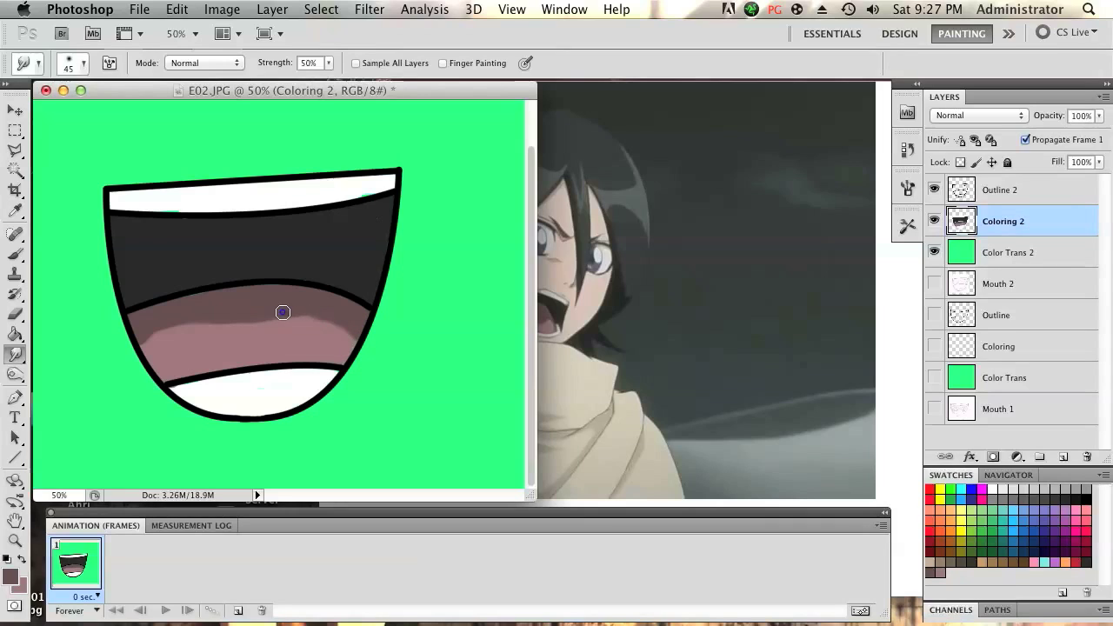
left_click_drag(283, 312, 338, 323)
mouse_move(154, 321)
left_mouse_down()
mouse_move(145, 318)
mouse_move(136, 345)
mouse_move(199, 318)
mouse_move(174, 321)
left_mouse_up()
mouse_move(326, 316)
left_mouse_down()
mouse_move(345, 319)
mouse_move(285, 313)
left_mouse_up()
- Delete the Color Trans 2 layer and touch up gaps in the dark mouth band on Coloring 2 with its sampled dark gray
left_click(1030, 252)
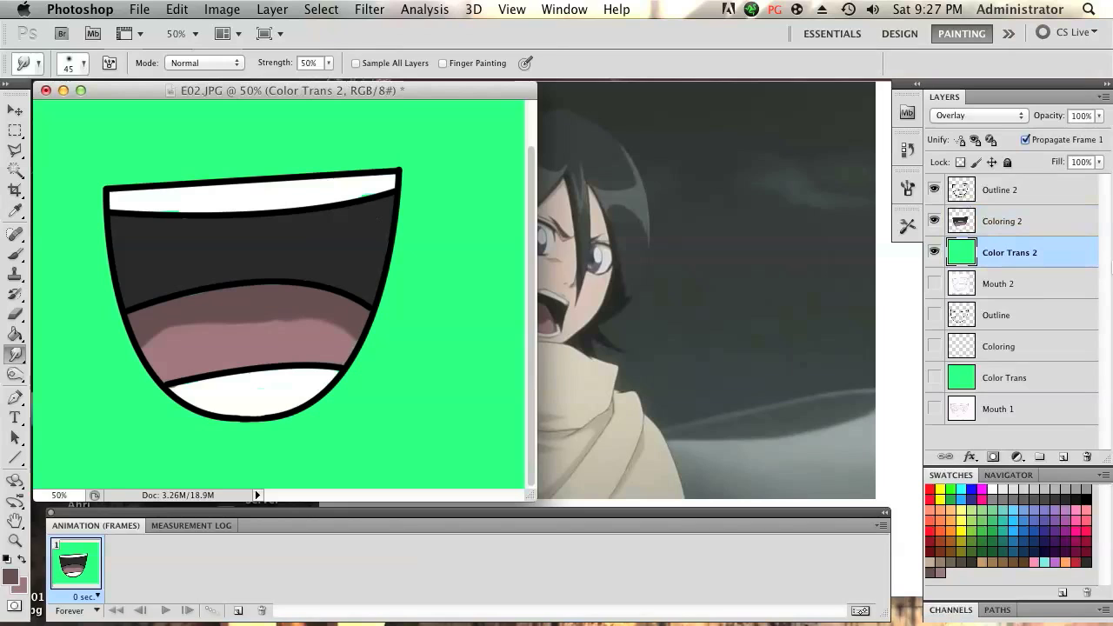
key("Delete")
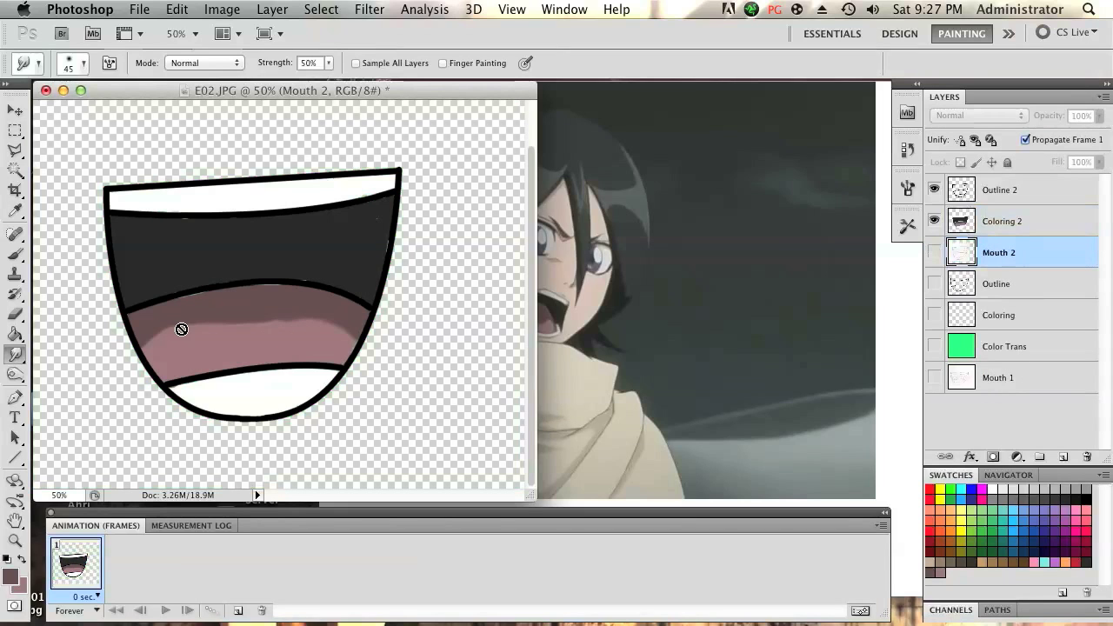
key("b")
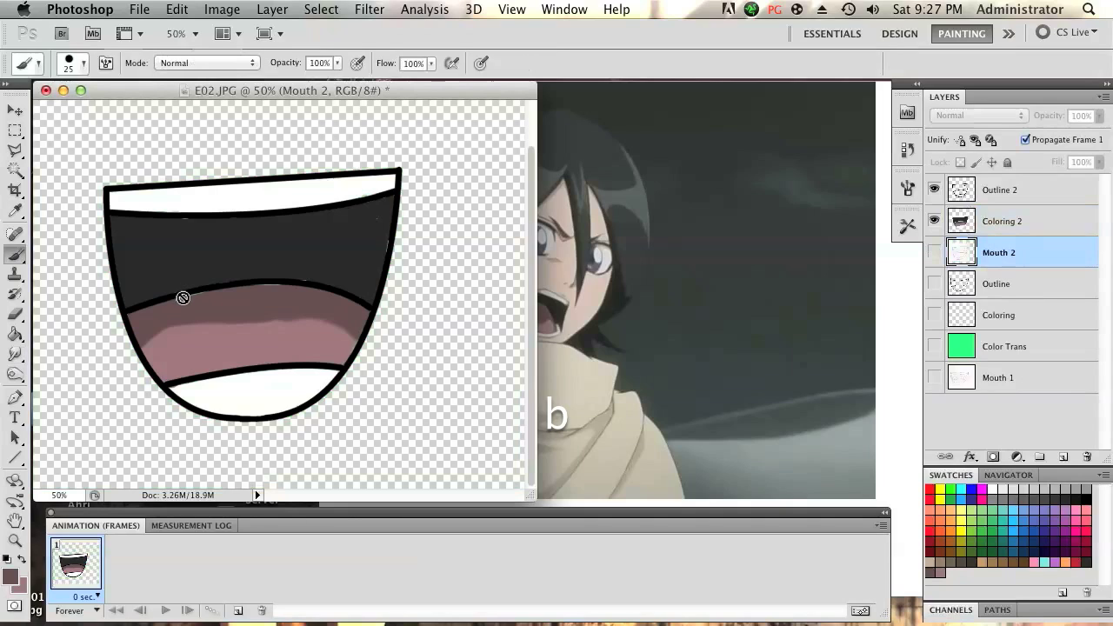
left_click(984, 228)
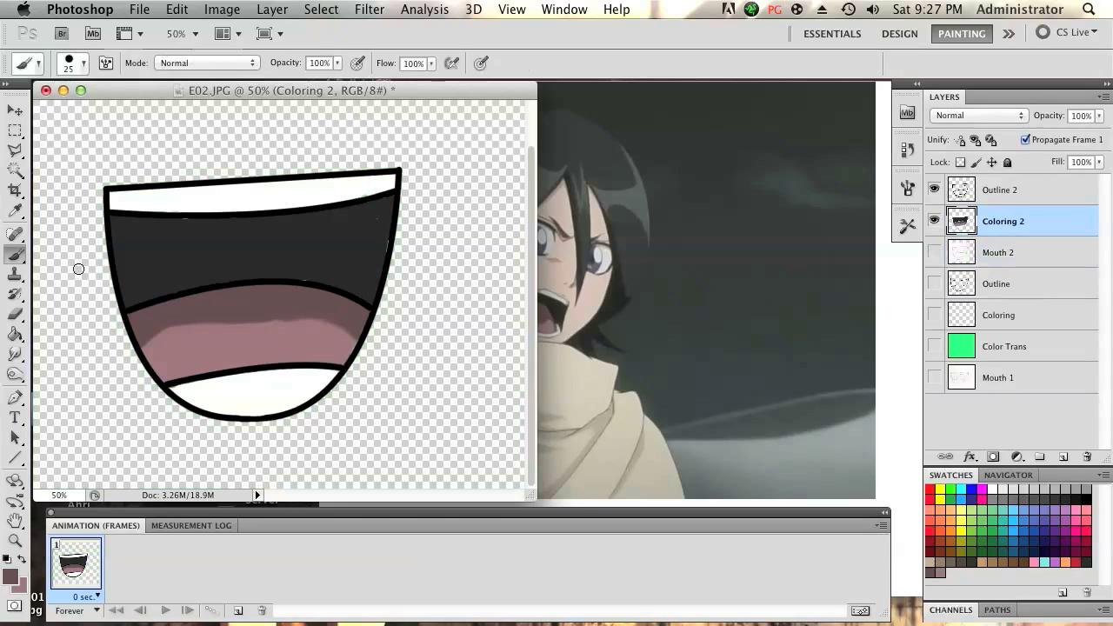
left_click(15, 210)
left_click(174, 227)
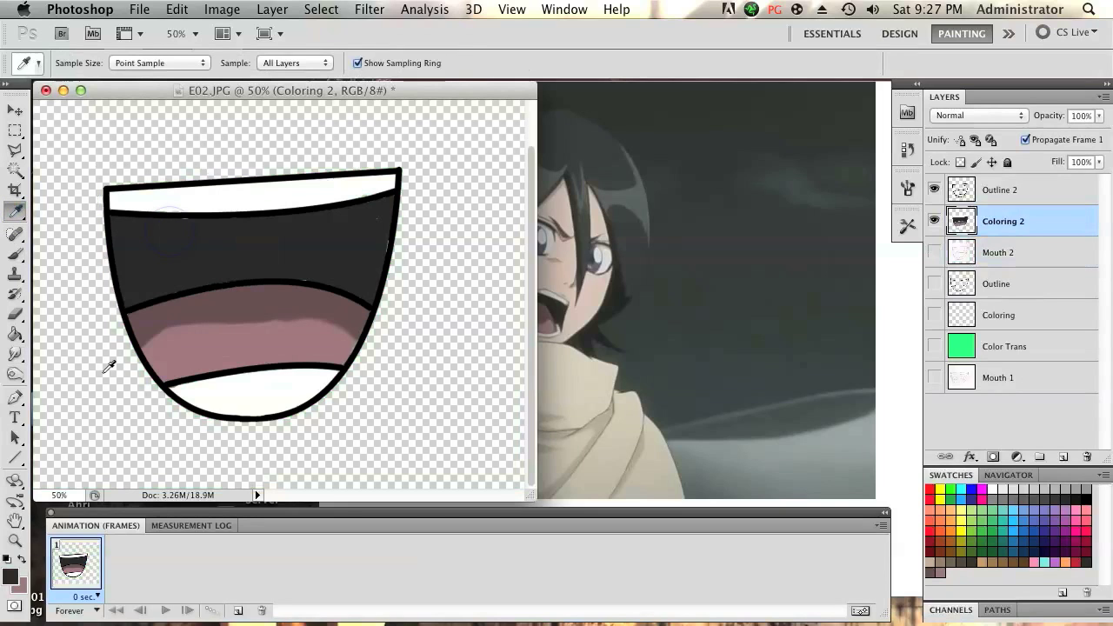
key("b")
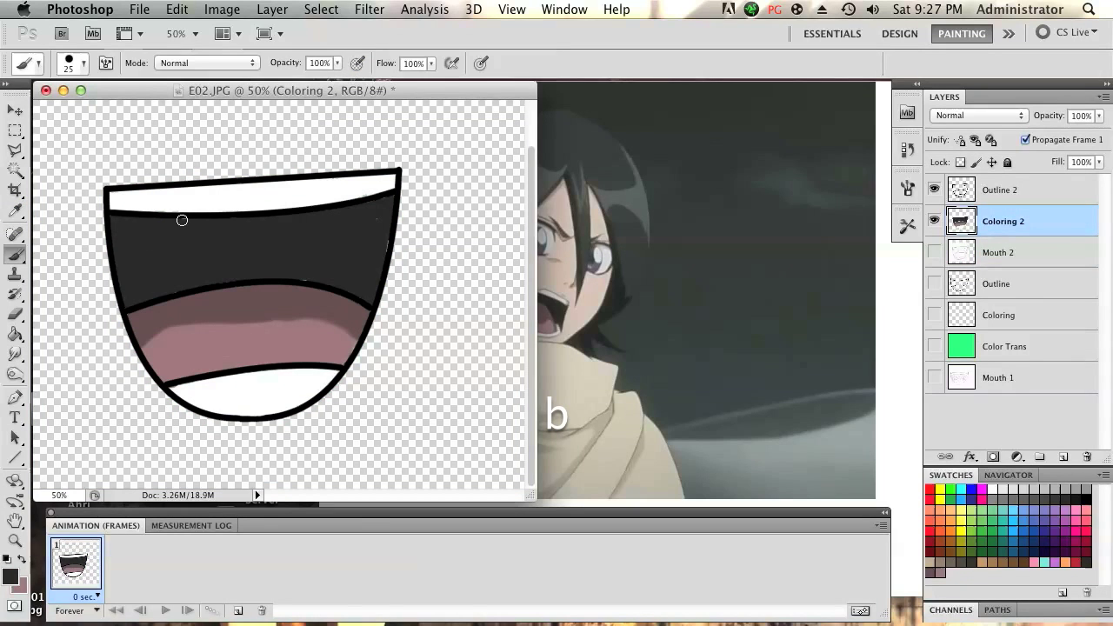
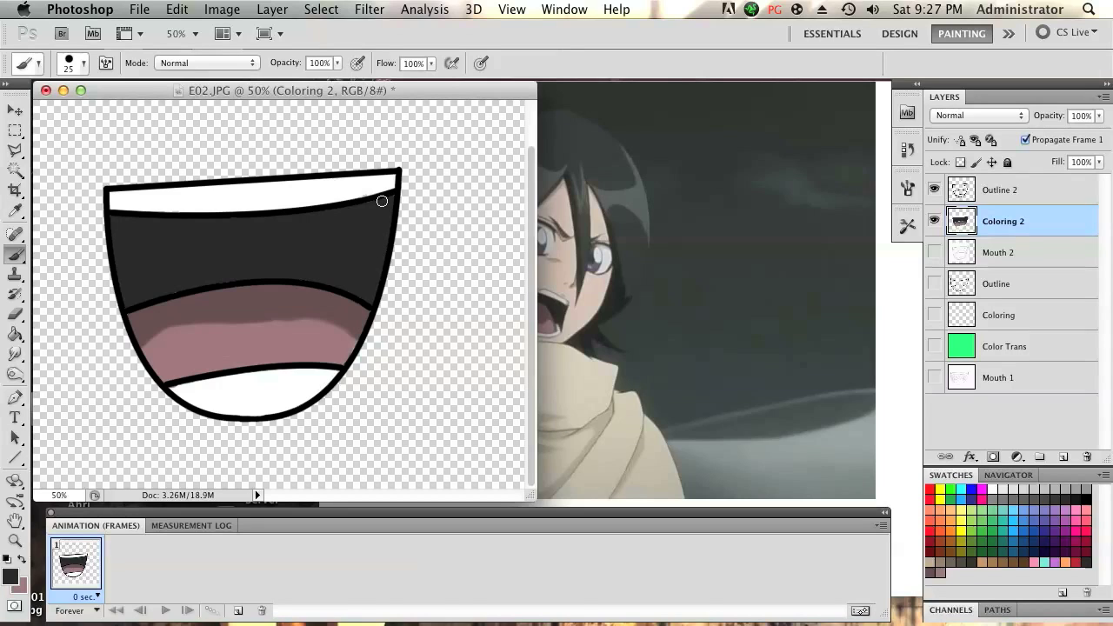
- Sample the white of the upper teeth and paint over the remaining gaps in the lower teeth
left_click(15, 210)
left_click(233, 198)
key("b")
left_click_drag(172, 391, 250, 388)
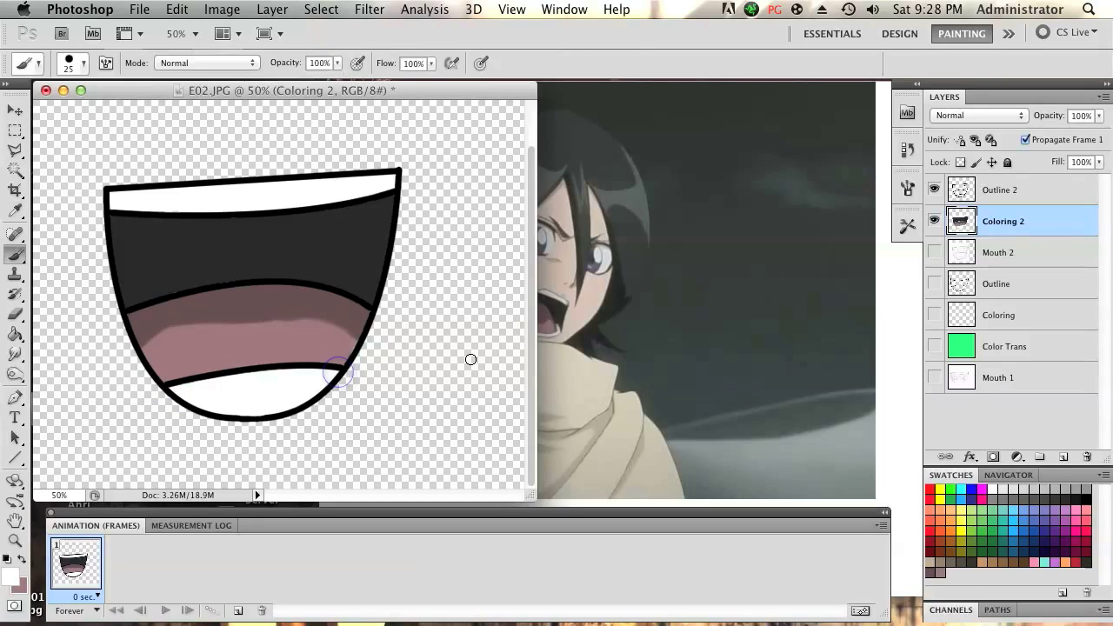
- Hide the Outline 2 and Coloring 2 layers, show Outline and Coloring, and make Coloring the active layer
left_click(935, 189)
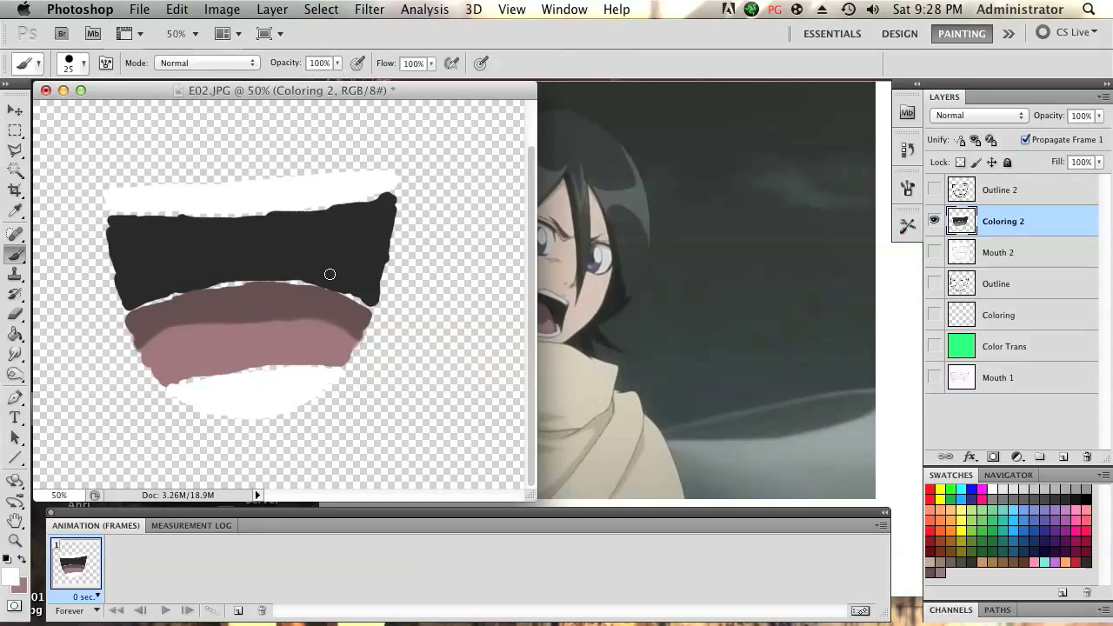
left_click(933, 221)
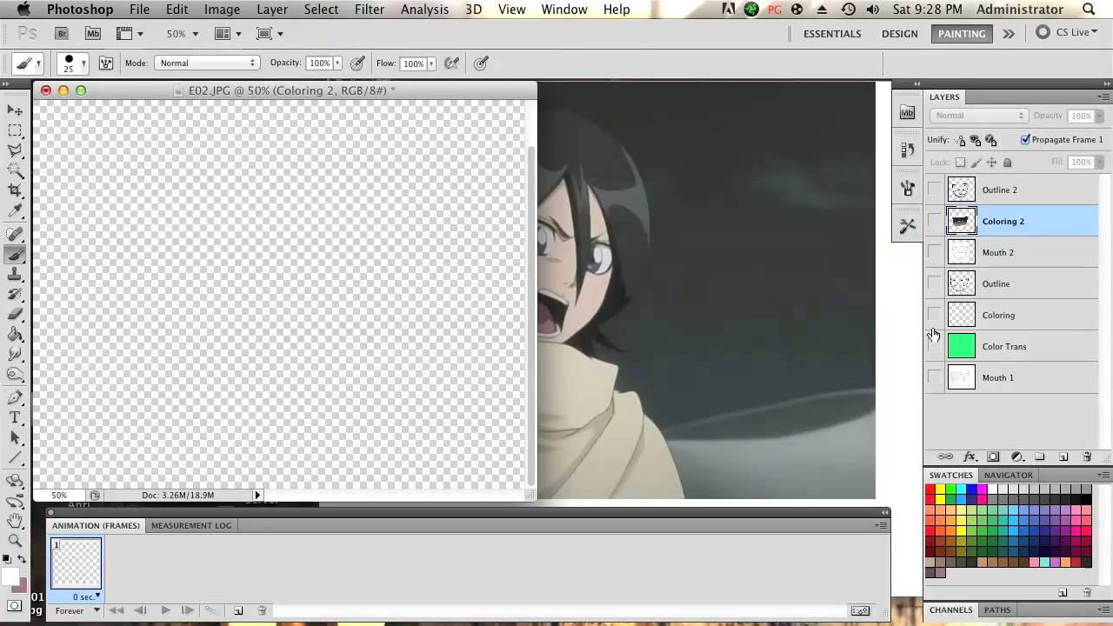
left_click(933, 283)
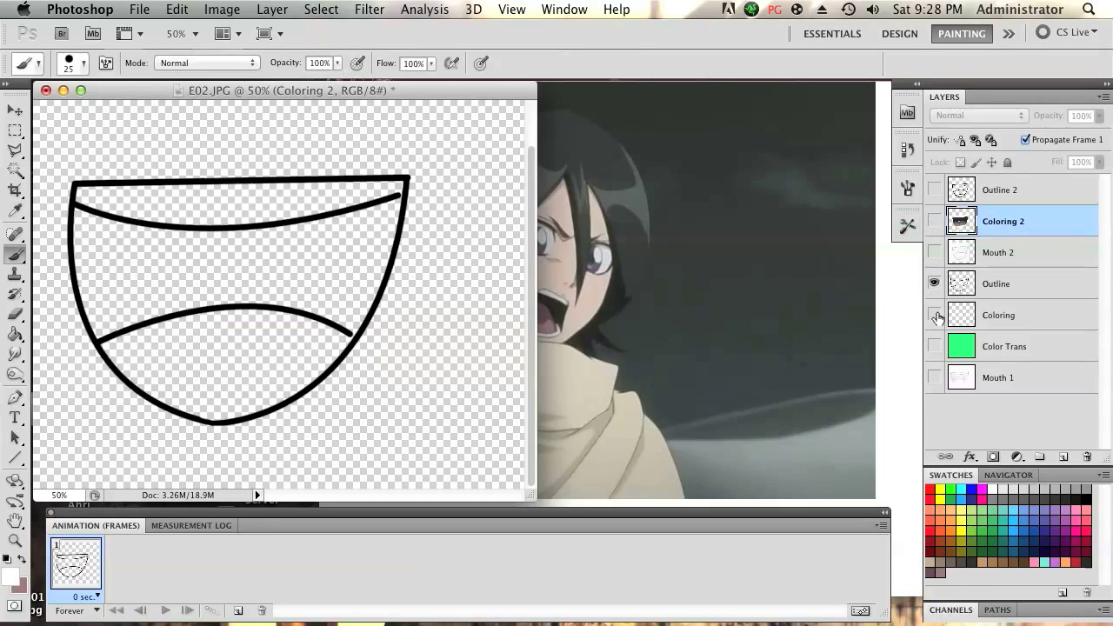
left_click(934, 315)
left_click(947, 315)
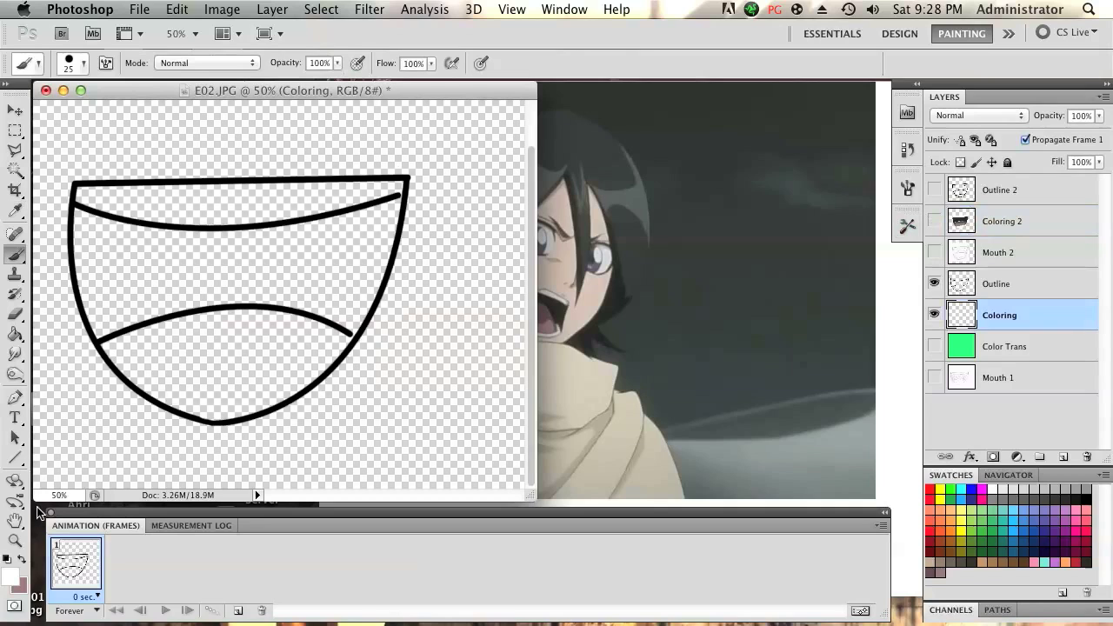
- Pick the dark mauve swatch and paint a short stroke below the left part of the first mouth's lower inner line
left_click(11, 576)
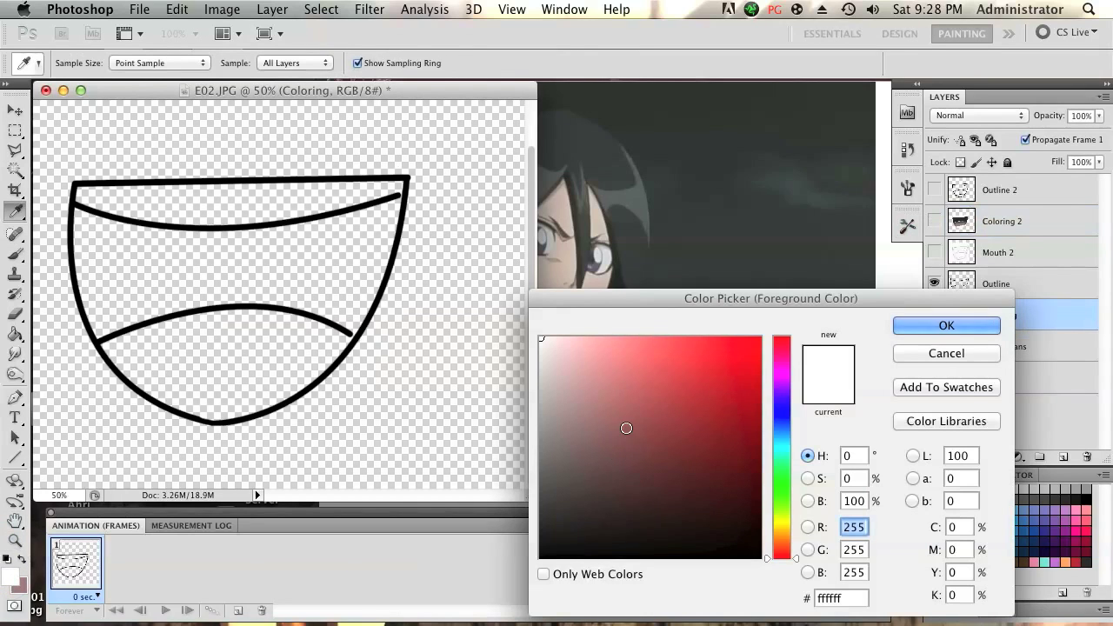
left_click(945, 325)
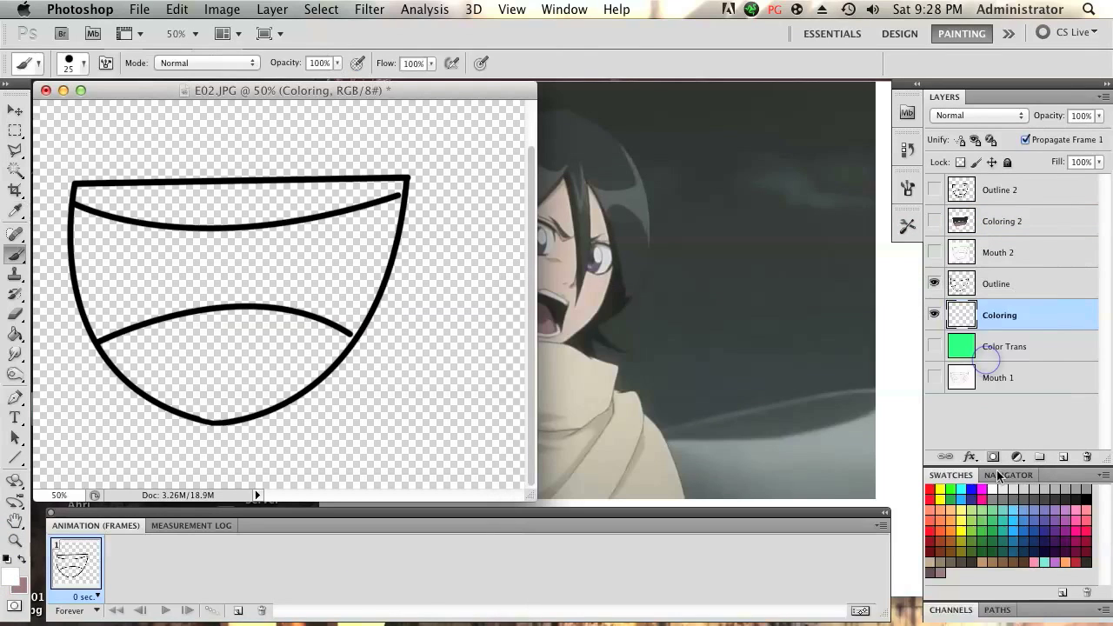
left_click(938, 571)
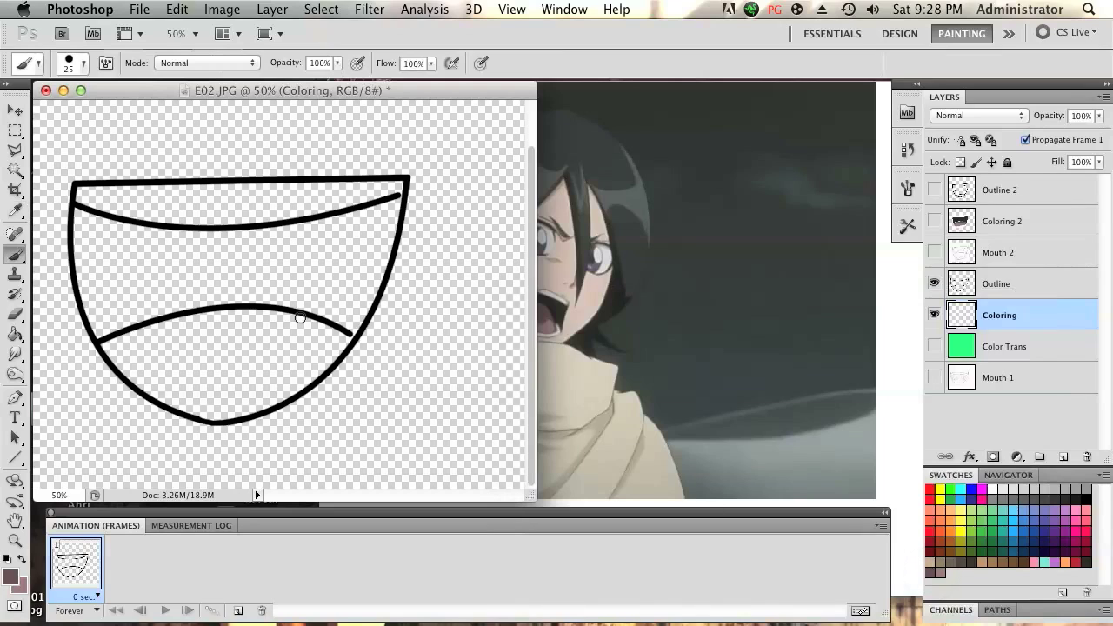
left_click_drag(173, 339, 141, 348)
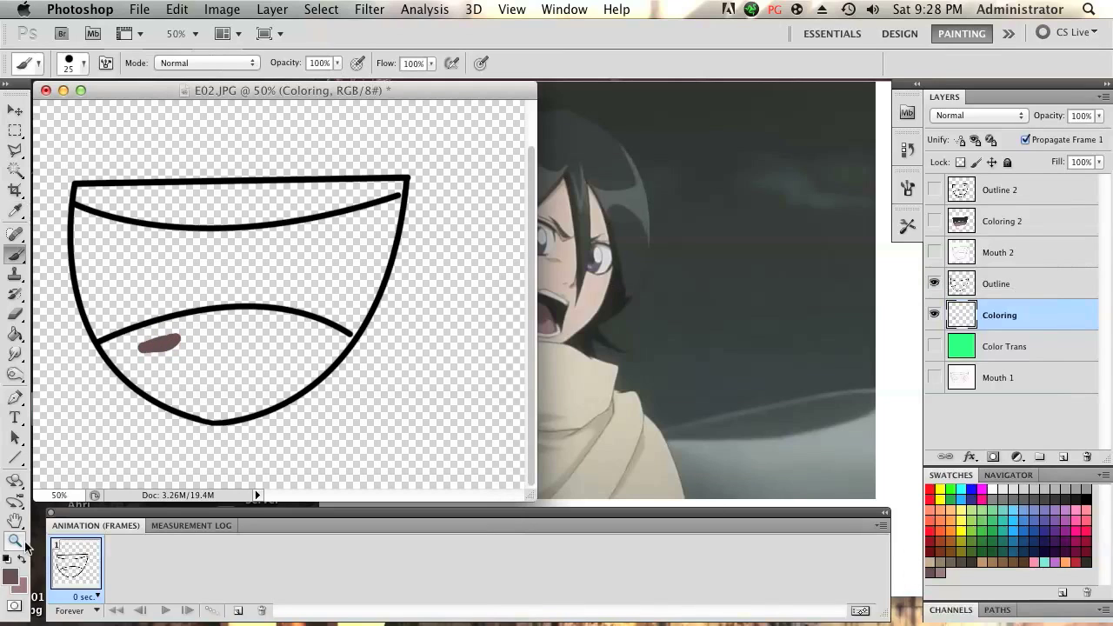
- Paint the bottom of the first mouth's tongue light mauve with a 50 px Brush, and swap dark mauve back into the foreground
key("x")
key("bracketleft")
key("bracketleft")
key("bracketright")
key("bracketright")
key("bracketright")
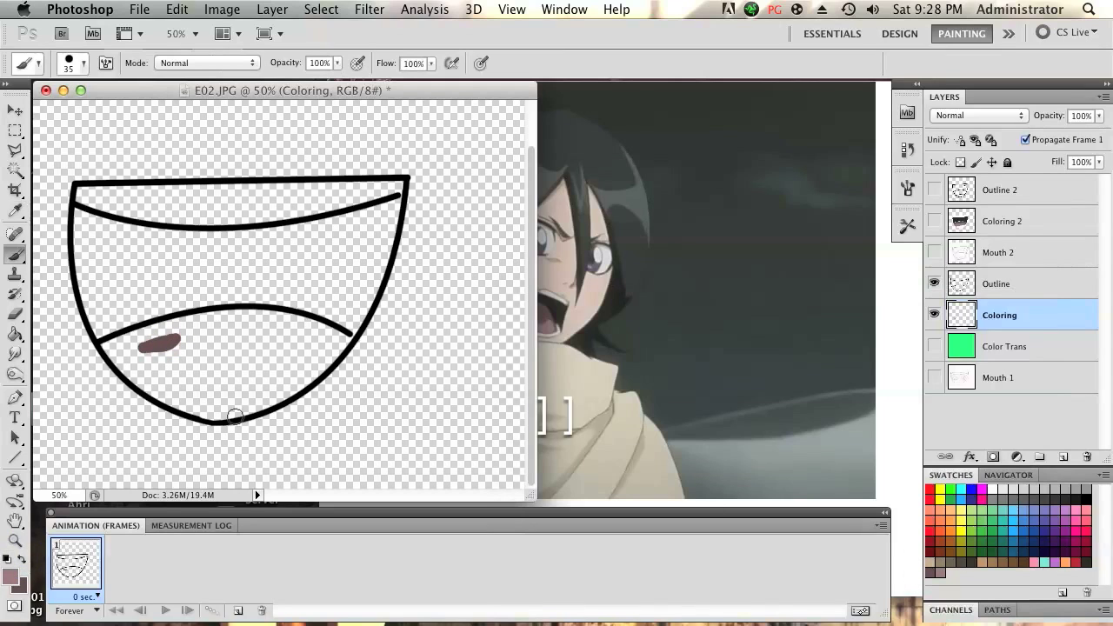
mouse_move(179, 383)
left_mouse_down()
mouse_move(240, 367)
mouse_move(141, 374)
mouse_move(319, 357)
mouse_move(281, 376)
mouse_move(142, 379)
mouse_move(185, 400)
mouse_move(301, 375)
mouse_move(190, 404)
mouse_move(220, 409)
mouse_move(278, 391)
mouse_move(247, 405)
mouse_move(187, 402)
mouse_move(211, 411)
mouse_move(313, 369)
left_mouse_up()
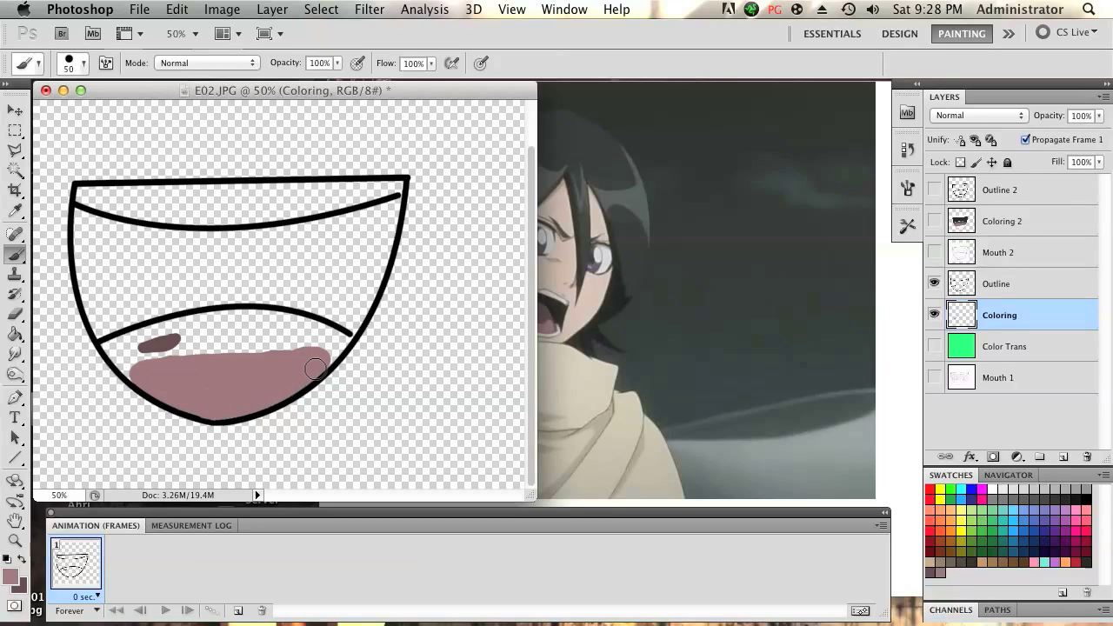
left_click(21, 557)
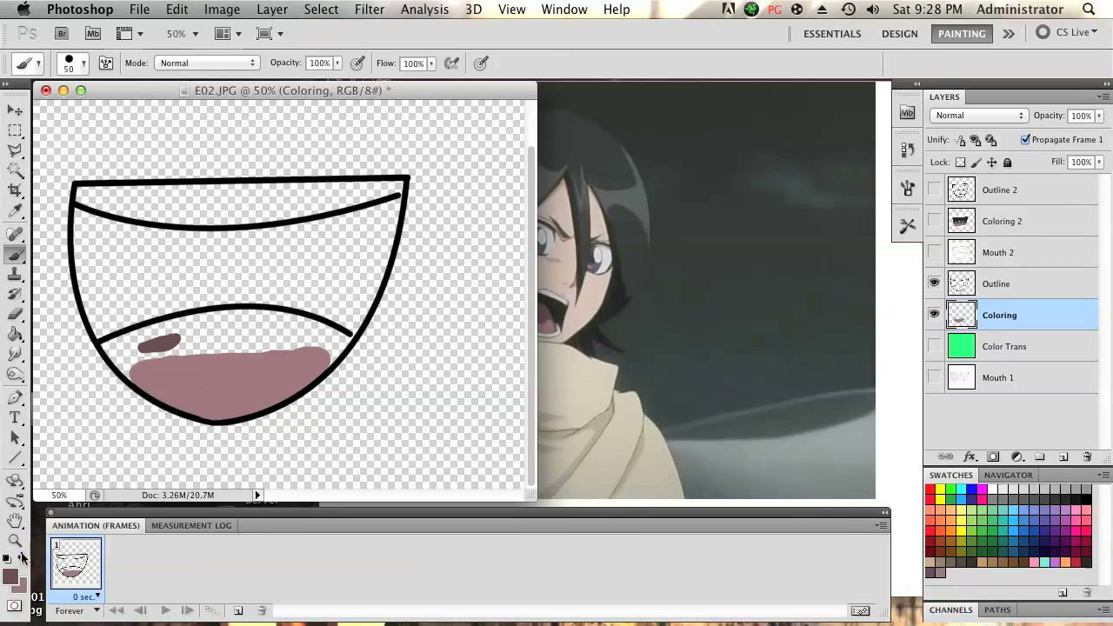
- Fill the upper part of the first mouth's tongue with dark mauve using a 40 px Brush
key("bracketleft")
key("bracketleft")
mouse_move(125, 371)
left_mouse_down()
mouse_move(197, 346)
mouse_move(275, 342)
mouse_move(165, 339)
mouse_move(206, 320)
mouse_move(258, 319)
mouse_move(208, 327)
mouse_move(300, 333)
mouse_move(268, 345)
mouse_move(316, 341)
mouse_move(326, 359)
mouse_move(317, 346)
mouse_move(262, 343)
mouse_move(333, 352)
mouse_move(341, 342)
mouse_move(275, 316)
left_mouse_up()
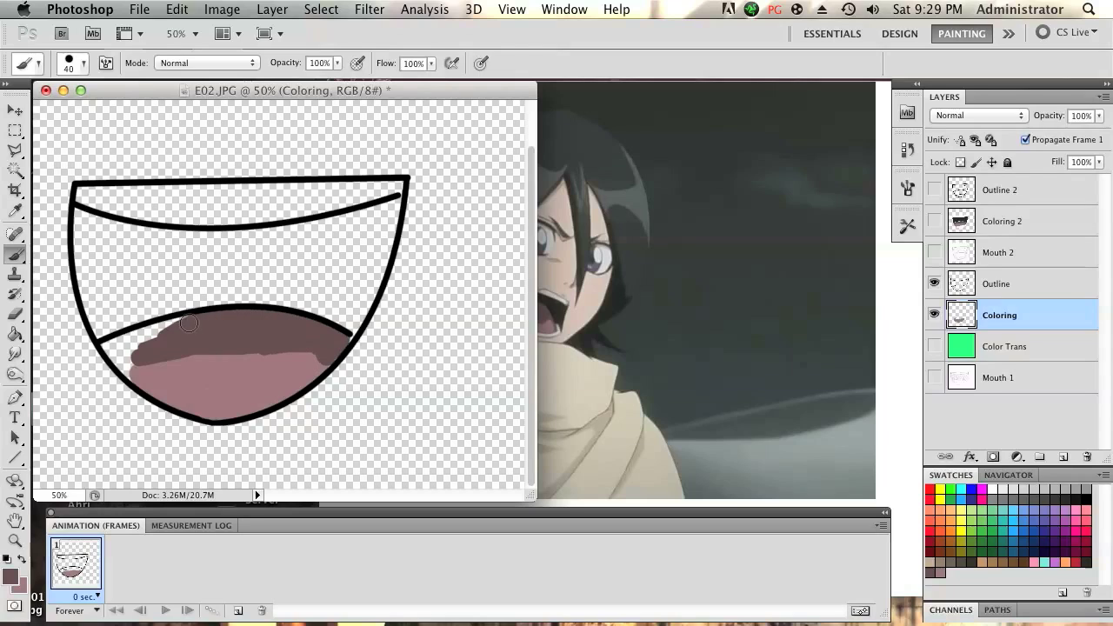
mouse_move(188, 322)
left_mouse_down()
mouse_move(107, 344)
mouse_move(151, 347)
mouse_move(108, 323)
mouse_move(159, 342)
mouse_move(127, 357)
left_mouse_up()
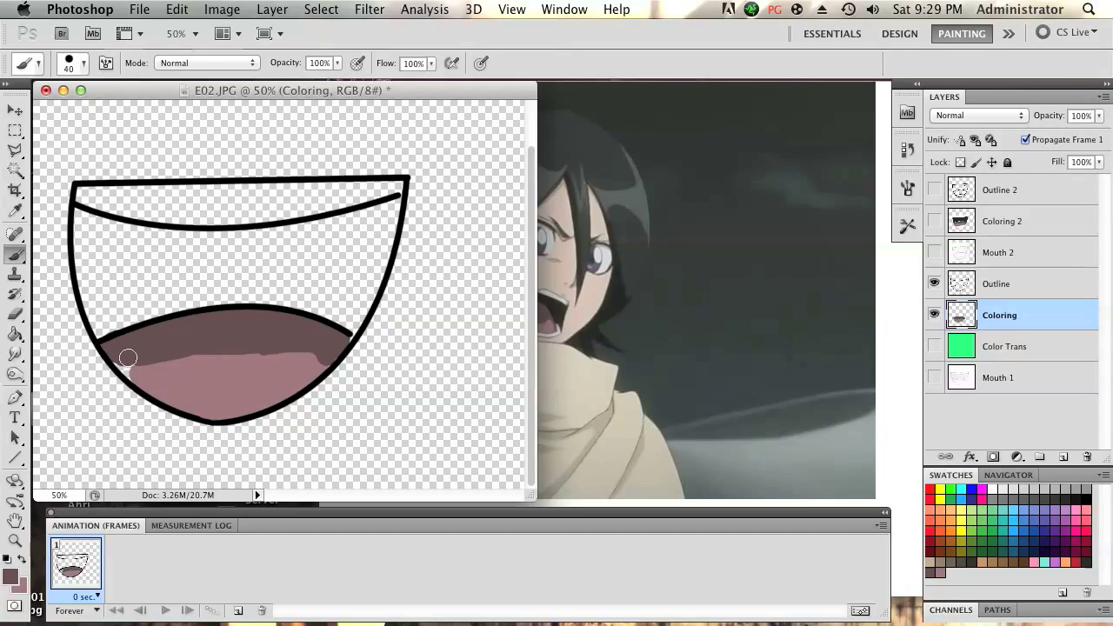
- Swap back to light mauve and round off the upper edge of the tongue's light area with a 20 px Brush
key("bracketleft")
key("bracketleft")
key("bracketleft")
key("bracketleft")
left_click(23, 560)
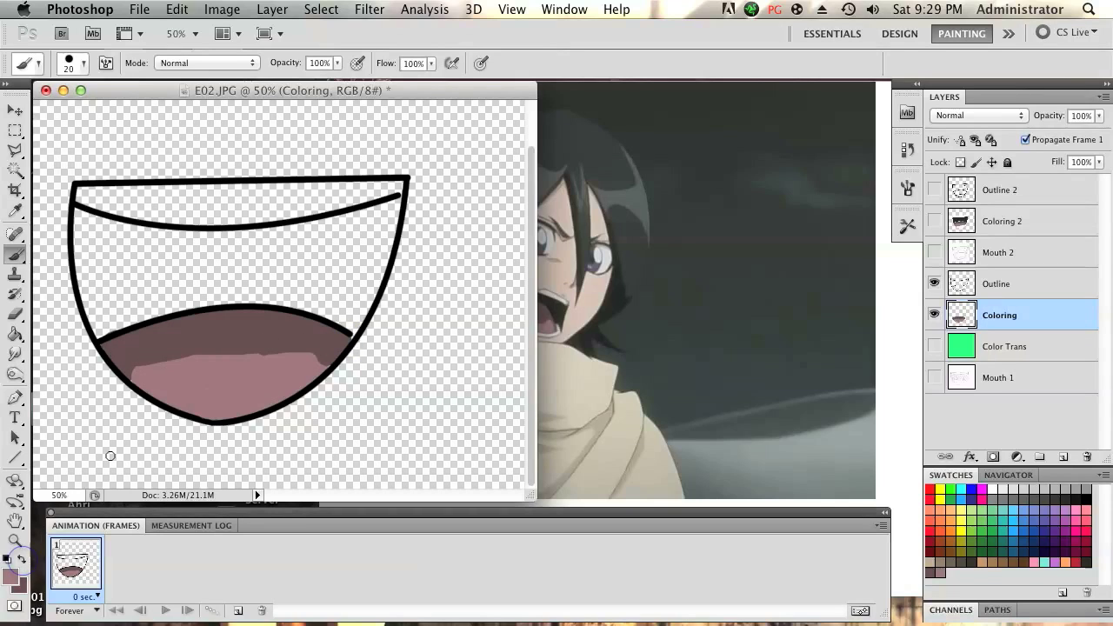
mouse_move(129, 377)
left_mouse_down()
mouse_move(146, 358)
mouse_move(286, 344)
mouse_move(242, 351)
left_mouse_up()
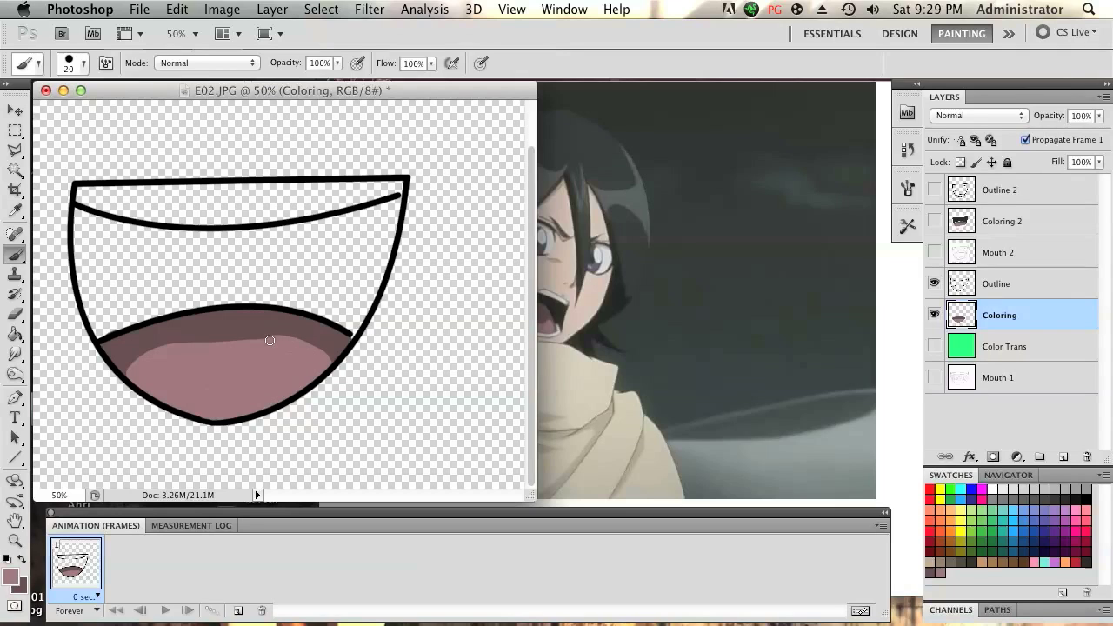
left_click_drag(273, 341, 211, 341)
- Replace the light mauve foreground color with white (ffffff) and swap it into the background
left_click(14, 575)
left_click(548, 367)
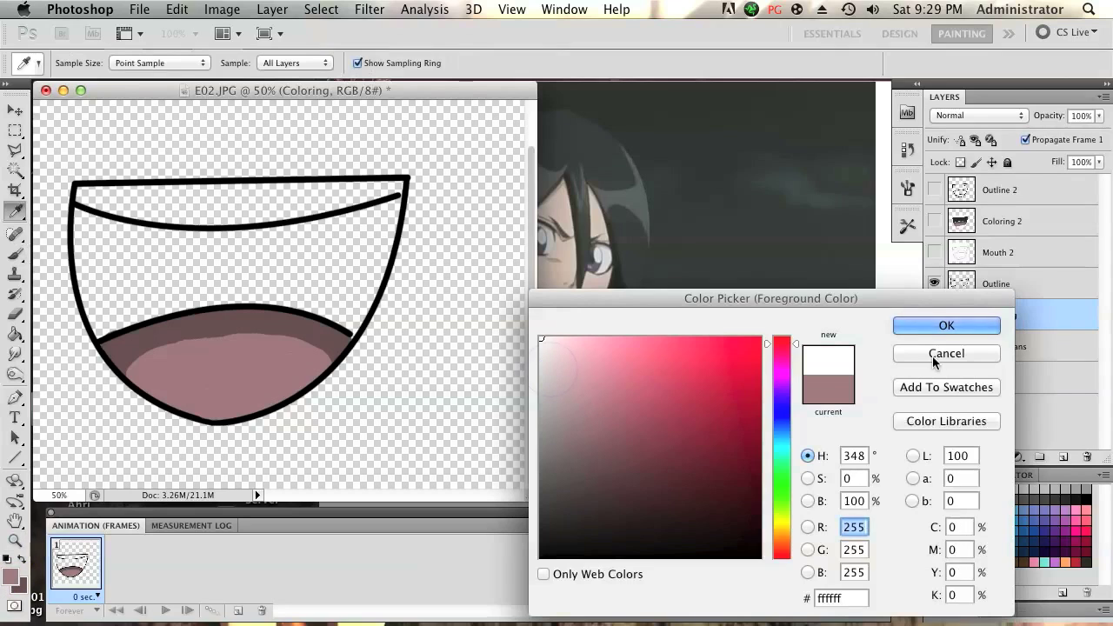
left_click(978, 323)
left_click(24, 556)
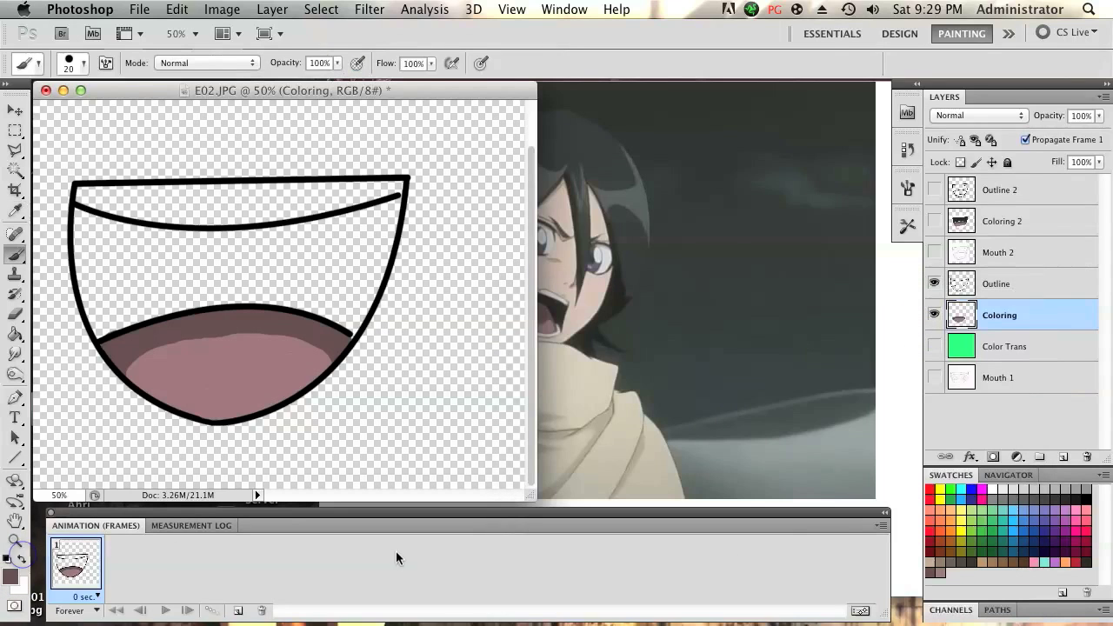
- Pick the near-black swatch and paint a broad band across the first mouth's interior between the upper teeth and tongue
left_click(1083, 560)
key("bracketright")
key("bracketright")
key("bracketright")
key("bracketright")
mouse_move(165, 262)
left_mouse_down()
mouse_move(261, 264)
mouse_move(140, 268)
mouse_move(339, 236)
mouse_move(349, 249)
mouse_move(120, 295)
mouse_move(99, 254)
mouse_move(257, 257)
left_mouse_up()
key("bracketright")
key("bracketright")
key("bracketright")
key("bracketright")
key("bracketright")
key("bracketleft")
key("bracketleft")
key("bracketleft")
key("bracketleft")
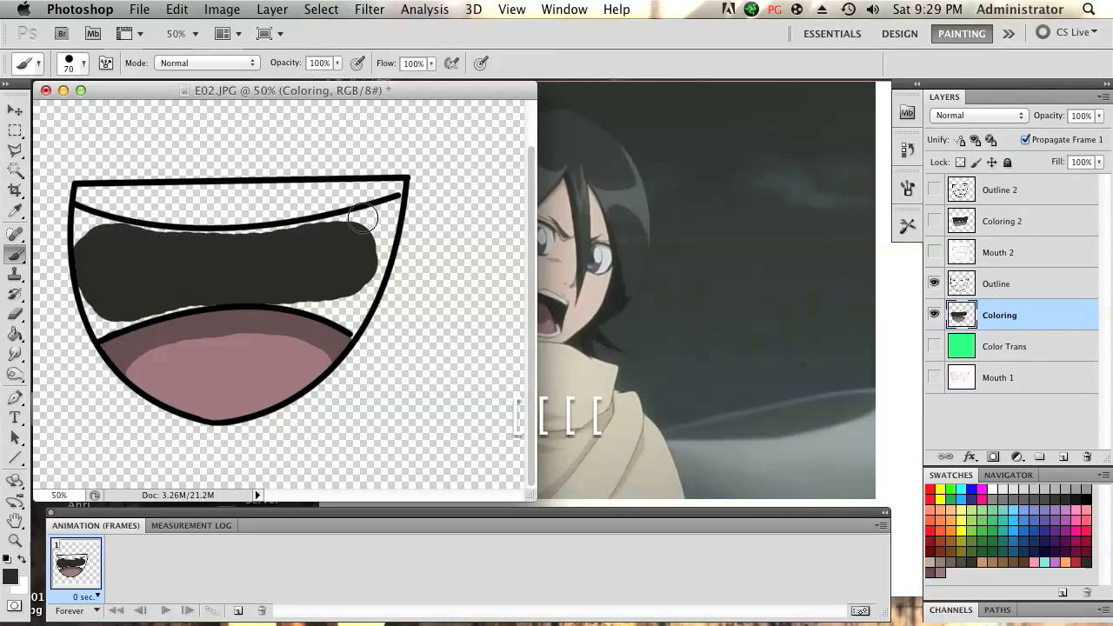
- Extend the near-black interior toward the mouth's right side and lower-left corner, reducing the Brush to 40 px
mouse_move(376, 221)
left_mouse_down()
mouse_move(381, 248)
mouse_move(358, 285)
mouse_move(320, 297)
mouse_move(191, 287)
mouse_move(203, 293)
mouse_move(136, 308)
mouse_move(87, 296)
mouse_move(90, 312)
mouse_move(107, 317)
mouse_move(157, 310)
mouse_move(106, 324)
left_mouse_up()
key("bracketleft")
key("bracketleft")
key("bracketleft")
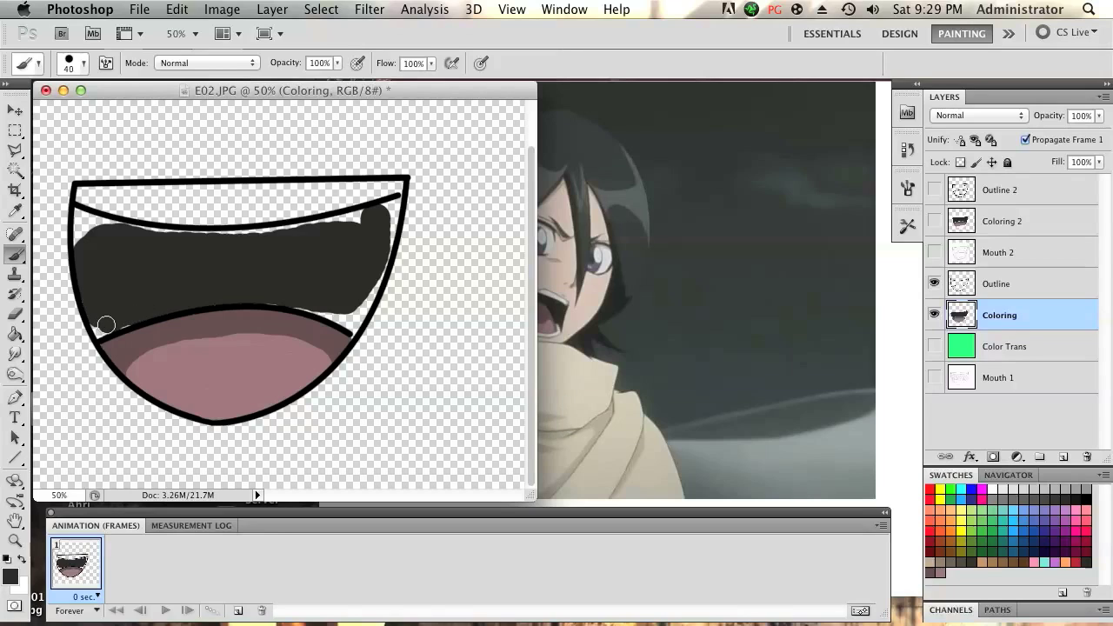
- Fill the near-black gaps along the mouth's left edge and beneath the upper teeth line with a 25 px Brush
key("bracketleft")
key("bracketleft")
key("bracketleft")
mouse_move(78, 248)
left_mouse_down()
mouse_move(77, 228)
mouse_move(98, 222)
left_mouse_up()
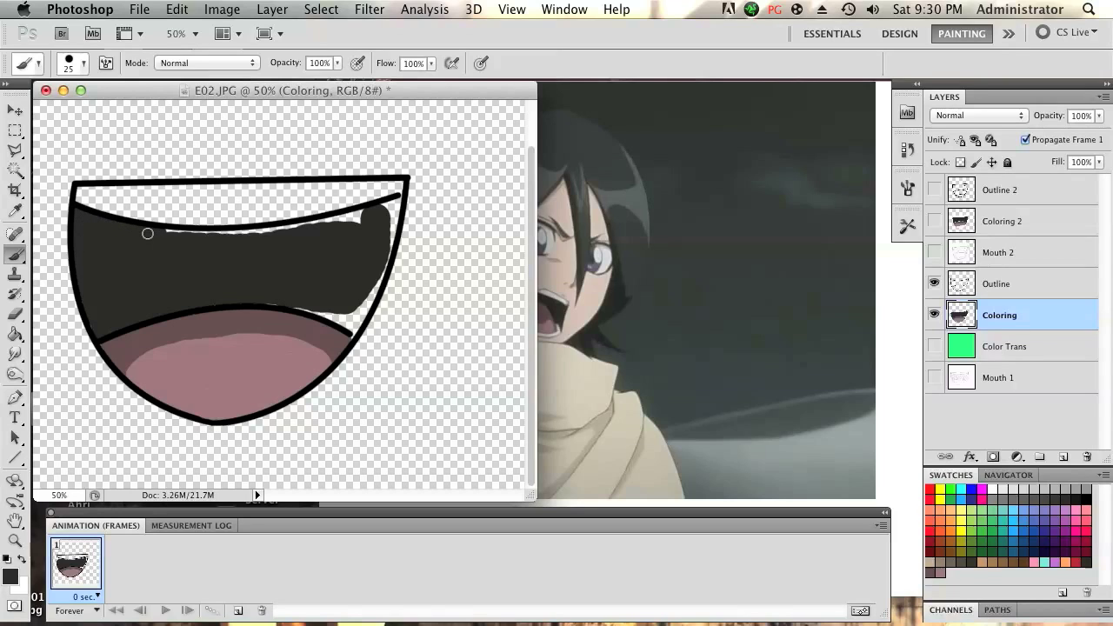
left_click_drag(176, 235, 195, 236)
mouse_move(178, 231)
left_mouse_down()
mouse_move(356, 213)
mouse_move(340, 225)
left_mouse_up()
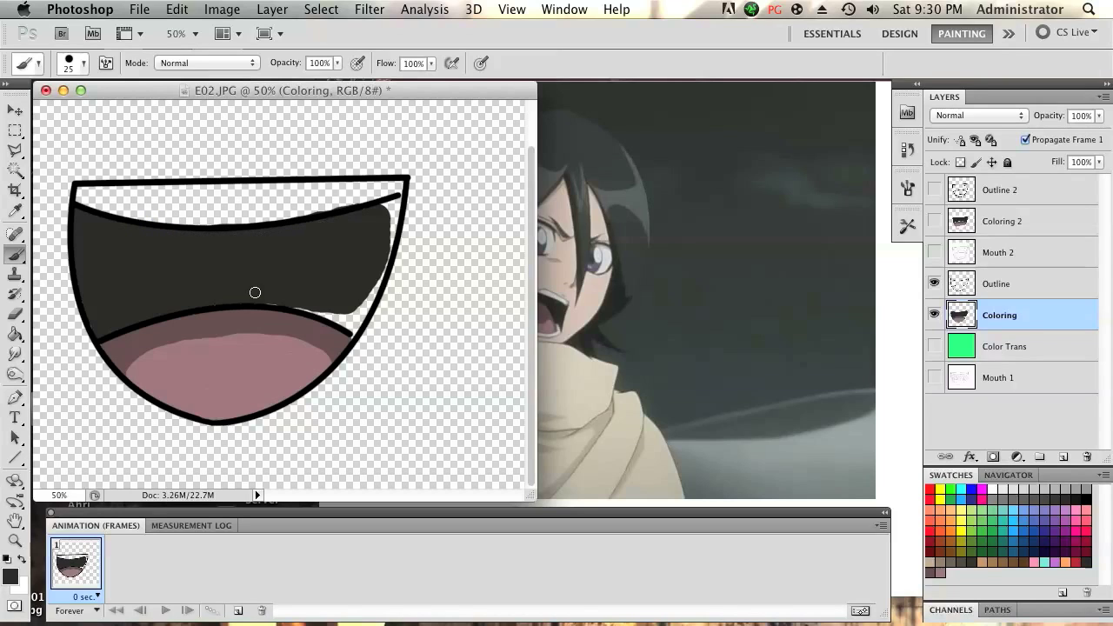
- Fill the remaining near-black gaps in the interior's lower-right corner and along the mouth's right edge
mouse_move(309, 310)
left_mouse_down()
mouse_move(350, 310)
mouse_move(339, 318)
mouse_move(356, 321)
left_mouse_up()
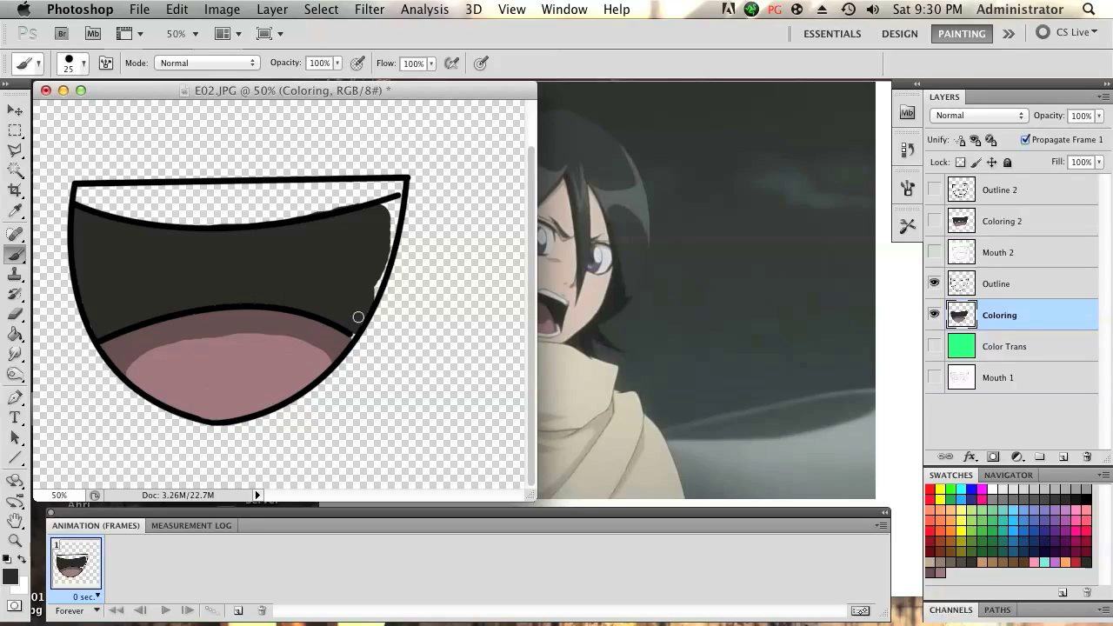
key("bracketleft")
key("bracketleft")
key("bracketleft")
key("bracketleft")
key("bracketright")
key("bracketright")
key("bracketright")
key("bracketright")
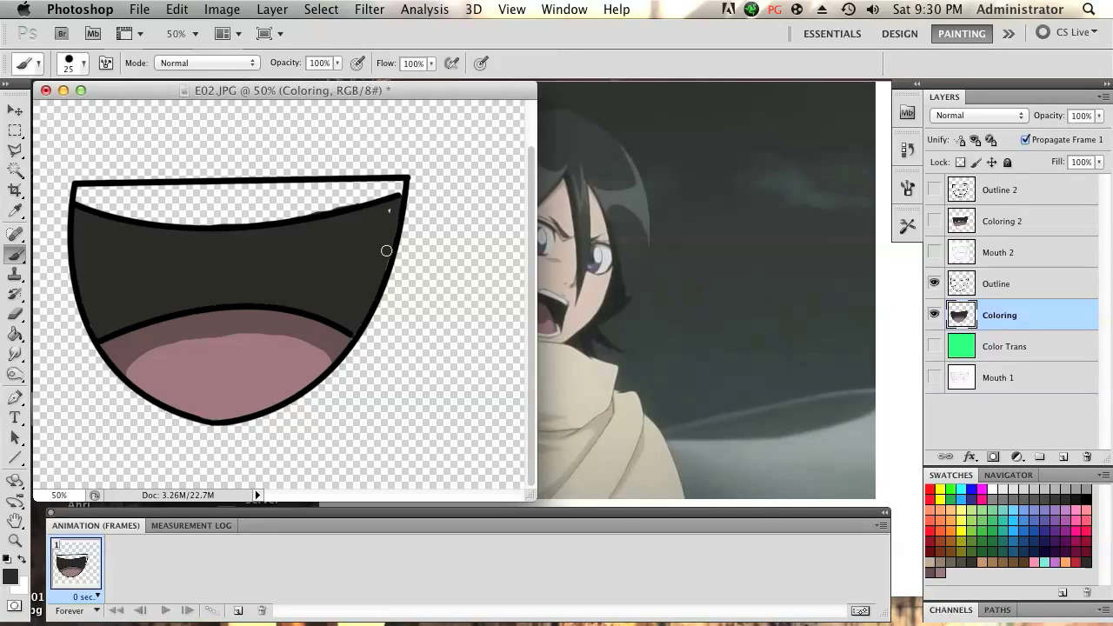
- Swap to white and fill the first mouth's upper teeth, enlarging the Brush to 45 px and reducing it to 30 px
left_click(22, 559)
mouse_move(76, 191)
left_mouse_down()
mouse_move(405, 185)
mouse_move(137, 202)
left_mouse_up()
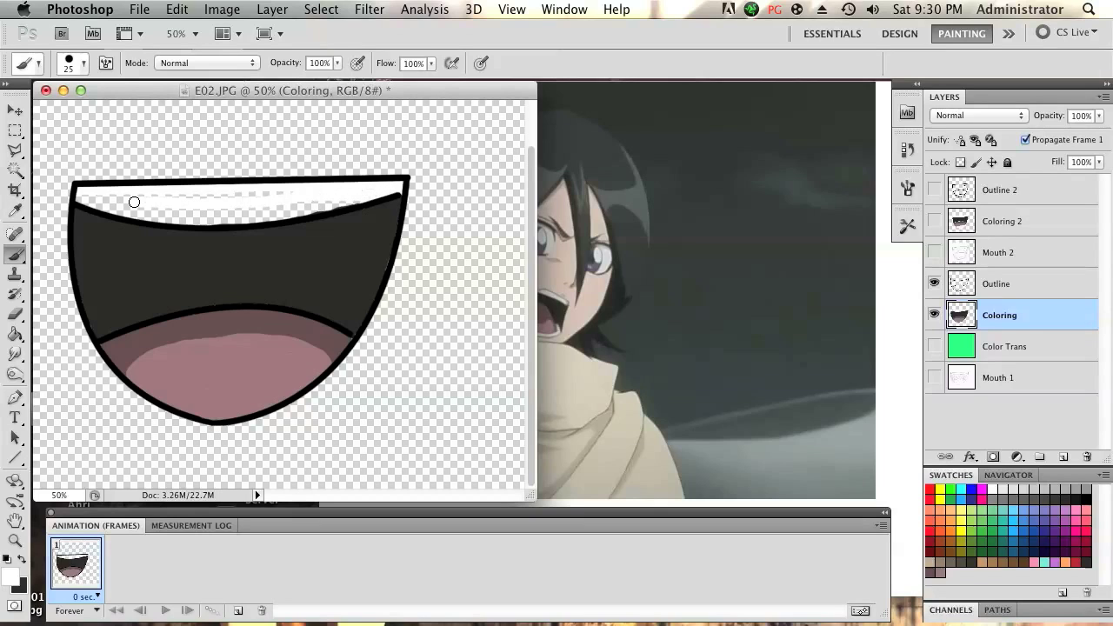
key("bracketleft")
key("bracketright")
key("bracketright")
key("bracketright")
mouse_move(87, 191)
left_mouse_down()
mouse_move(346, 191)
mouse_move(307, 210)
mouse_move(211, 216)
mouse_move(111, 203)
left_mouse_up()
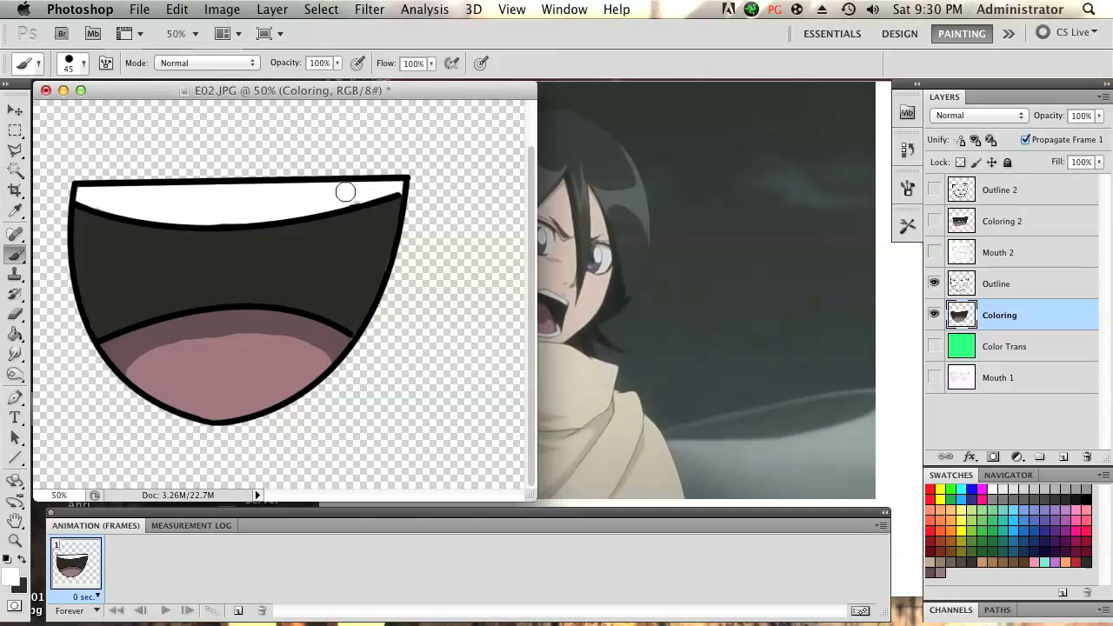
key("bracketleft")
key("bracketleft")
key("bracketleft")
- Show the Outline 2 and Coloring 2 layers, select both and lower their opacity to 31%
left_click(933, 189)
left_click(934, 221)
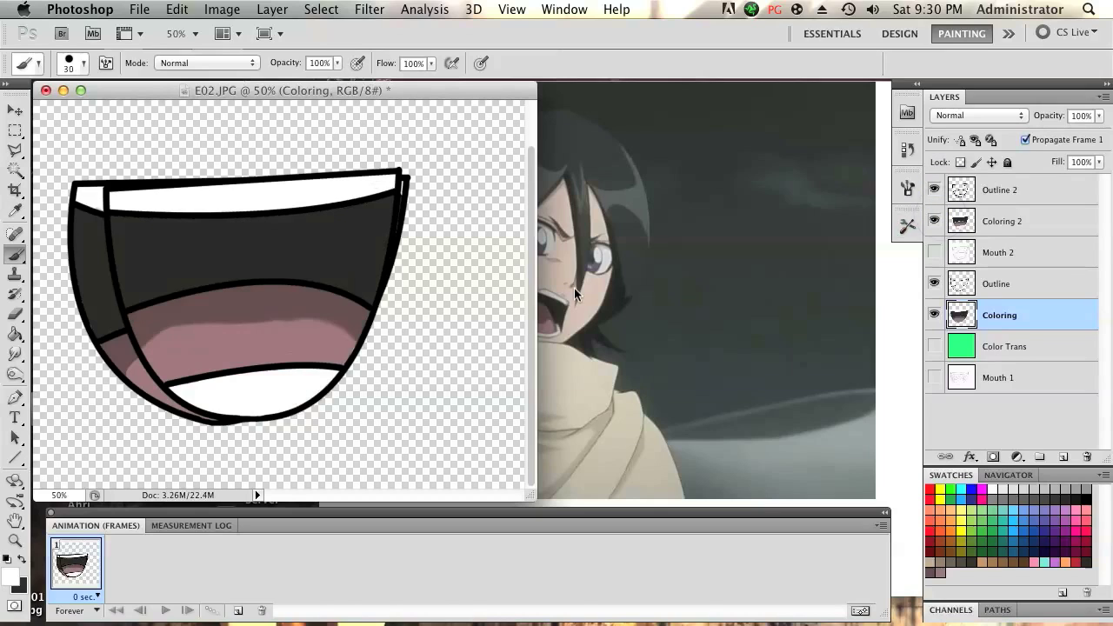
left_click(1000, 217)
left_click(1006, 188, "shift")
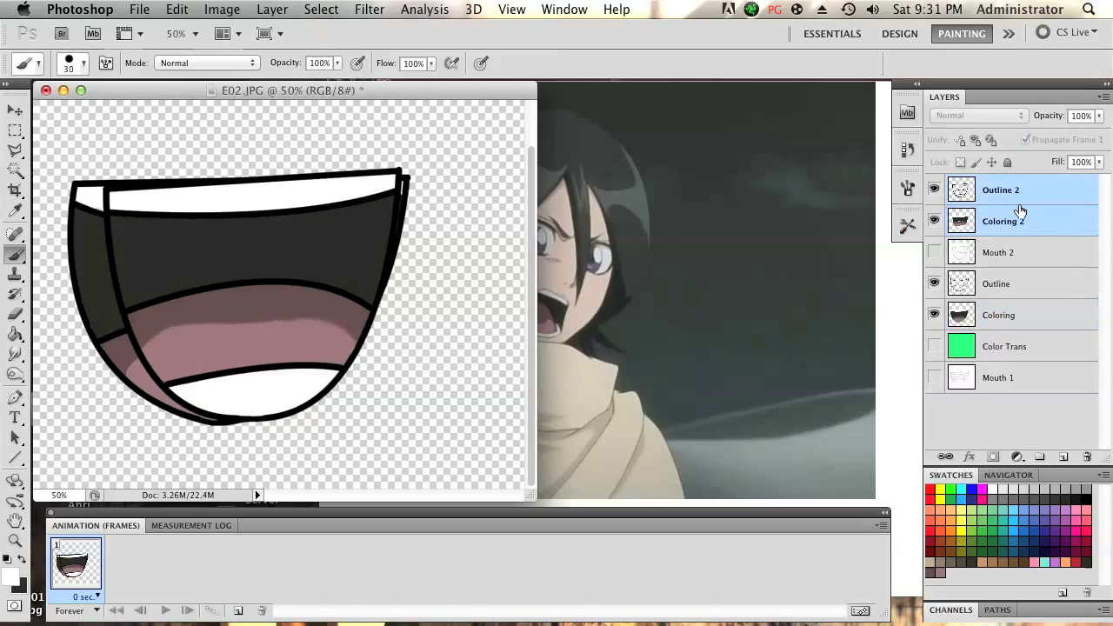
left_click(1098, 115)
left_click_drag(1094, 135, 1023, 139)
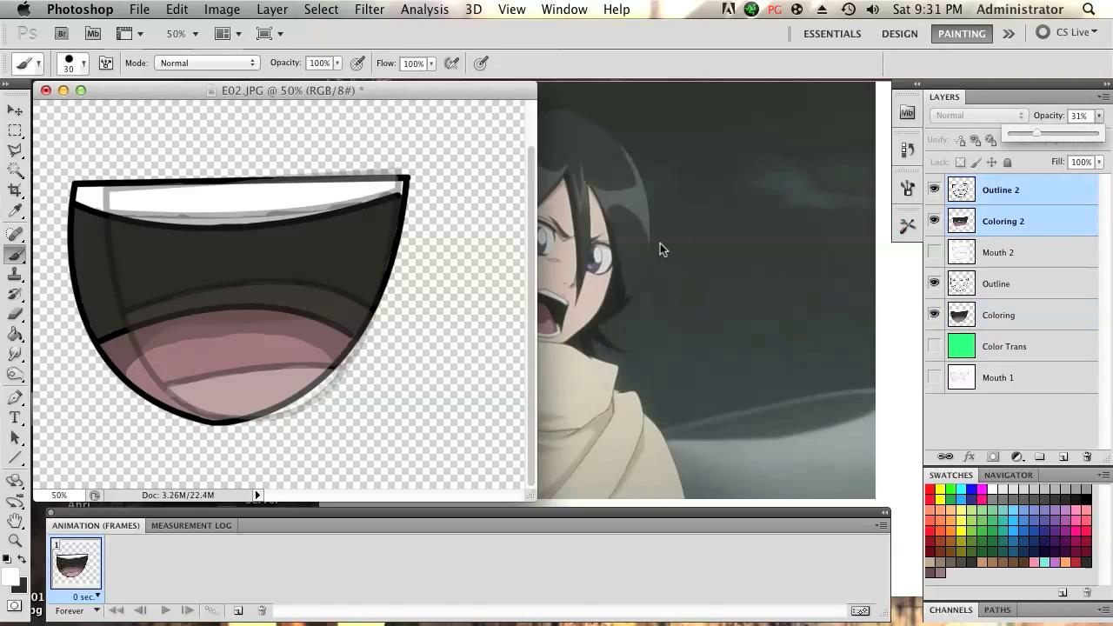
- Fit the second mouth over the first, scaling it to 112.42% by 101.69% and rotating it about 2.3°, and restore its opacity to 100%
key("v")
mouse_move(340, 178)
left_mouse_down()
mouse_move(450, 130)
mouse_move(293, 179)
mouse_move(346, 187)
left_mouse_up()
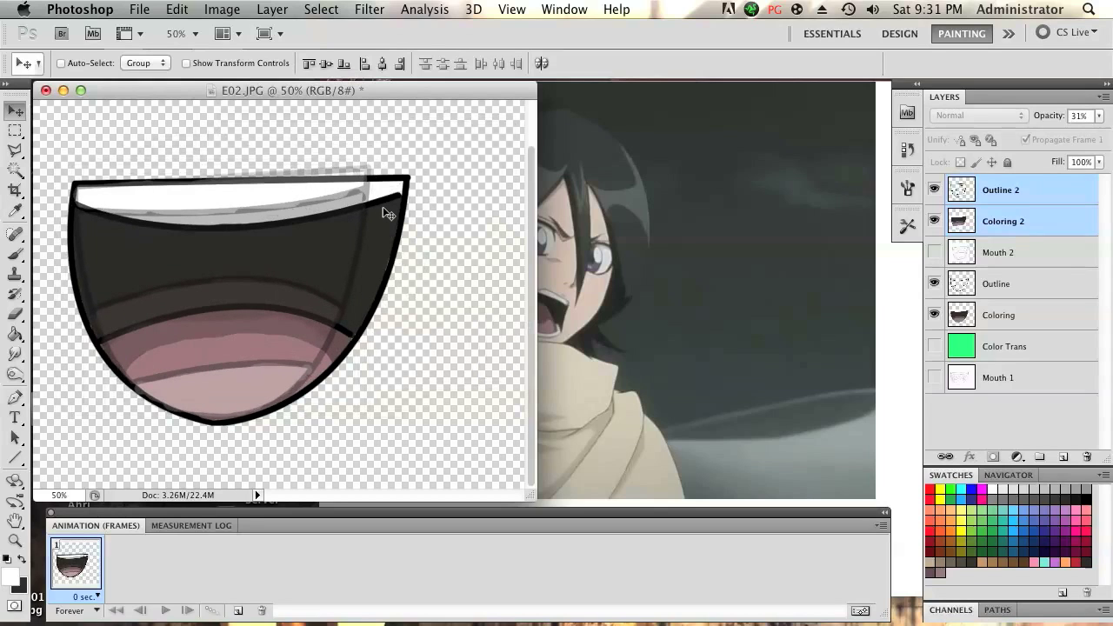
key("super+t")
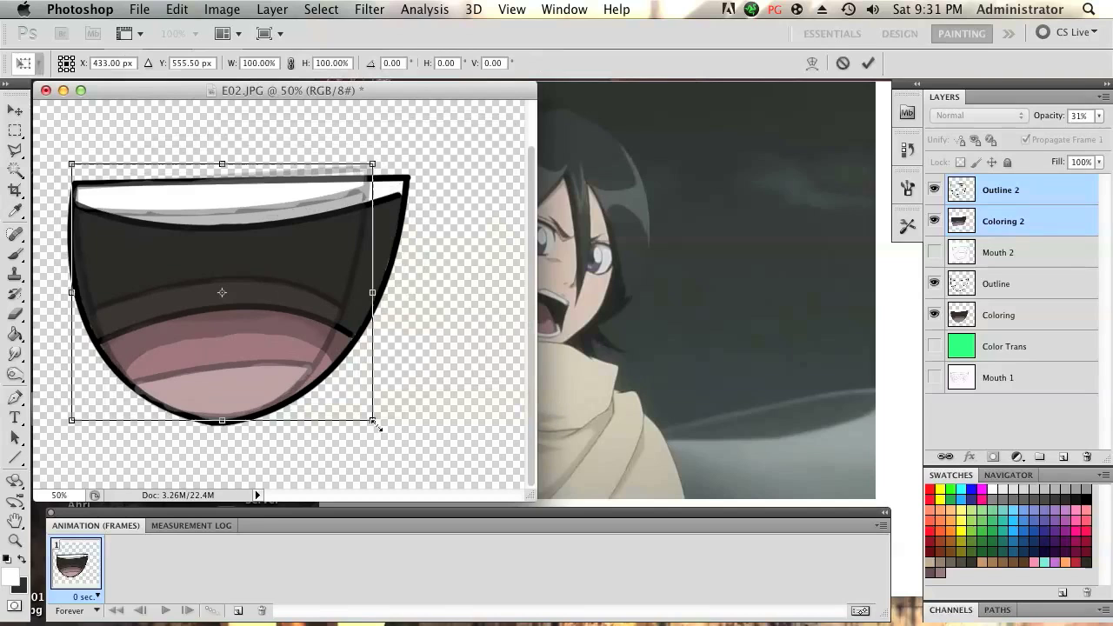
left_click_drag(375, 423, 410, 427)
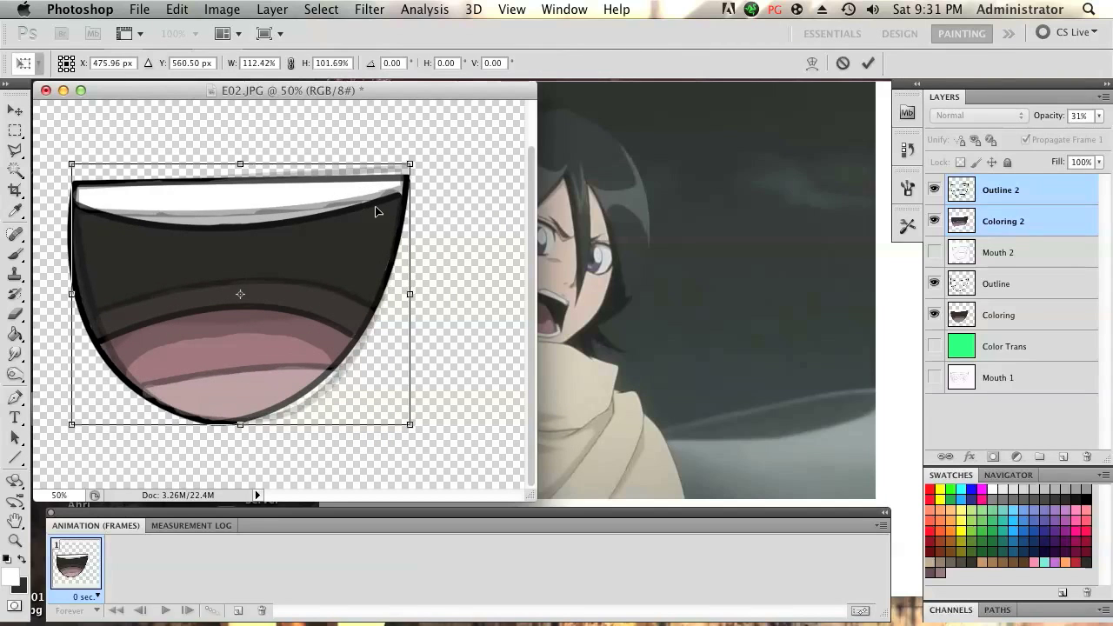
left_click_drag(382, 137, 391, 141)
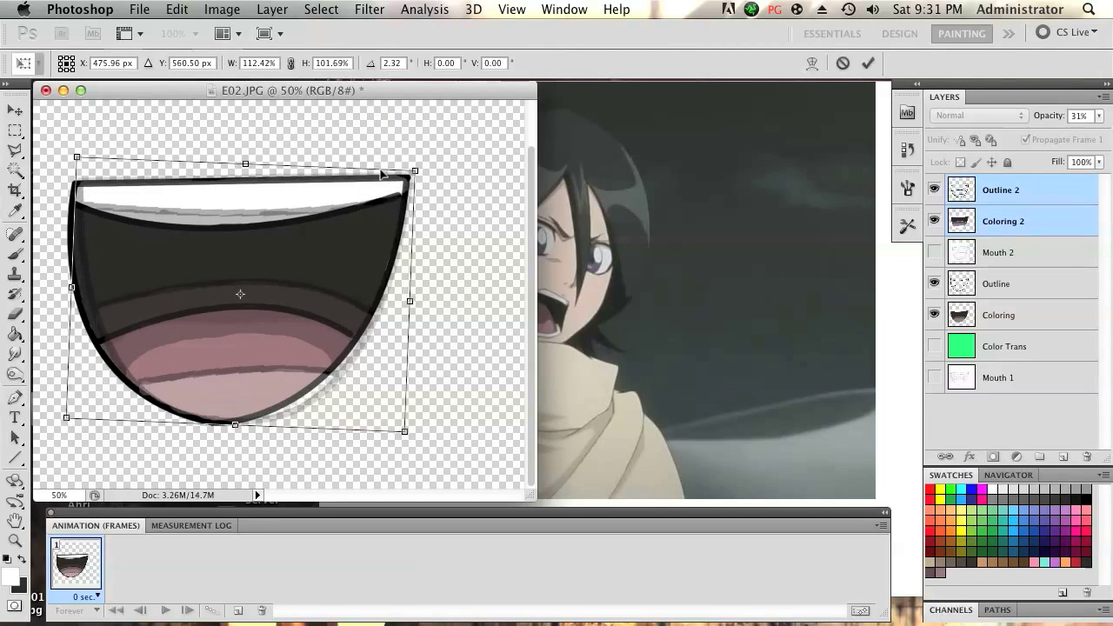
left_click_drag(327, 241, 333, 237)
key("Return")
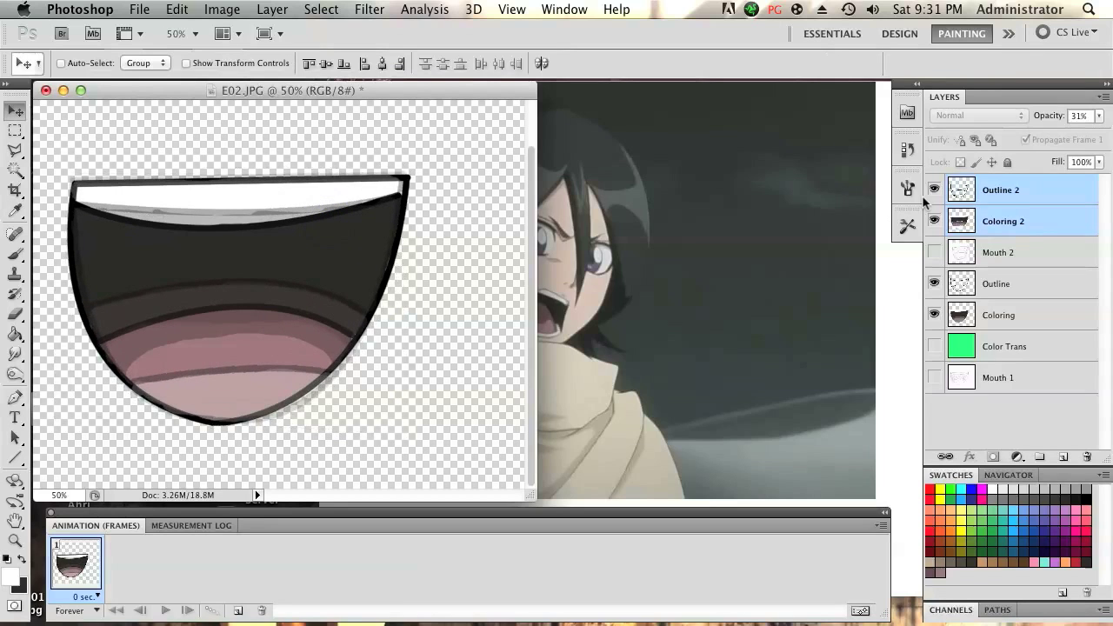
left_click(1099, 115)
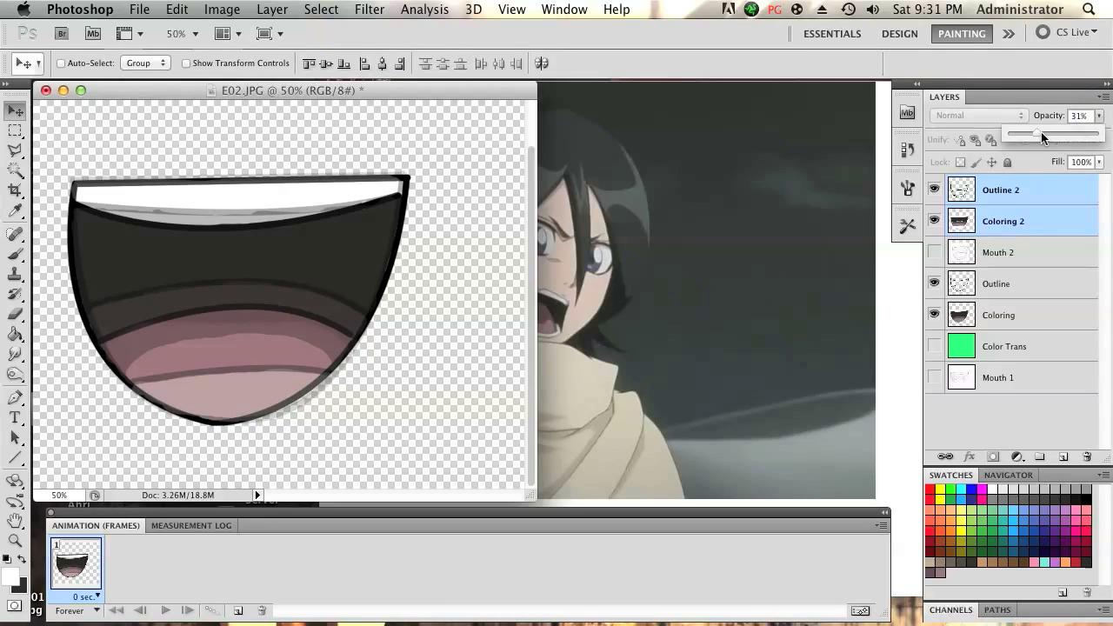
left_click_drag(1041, 132, 1111, 137)
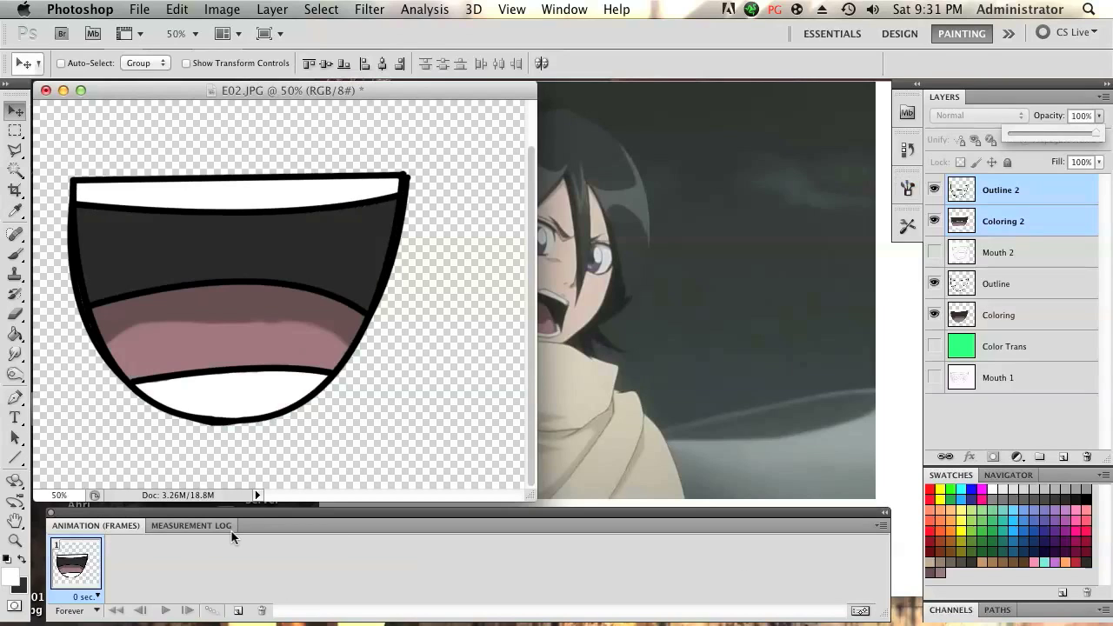
- Hide and reopen the Animation panel, and switch it to the timeline view and back to frames
left_click(548, 9)
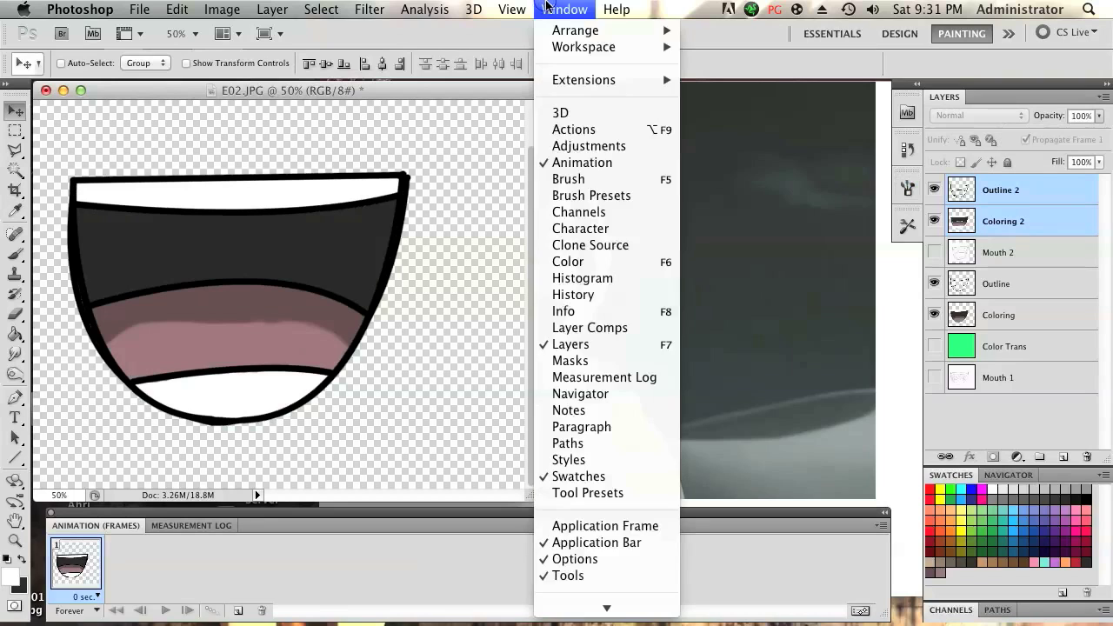
left_click(551, 162)
left_click(565, 9)
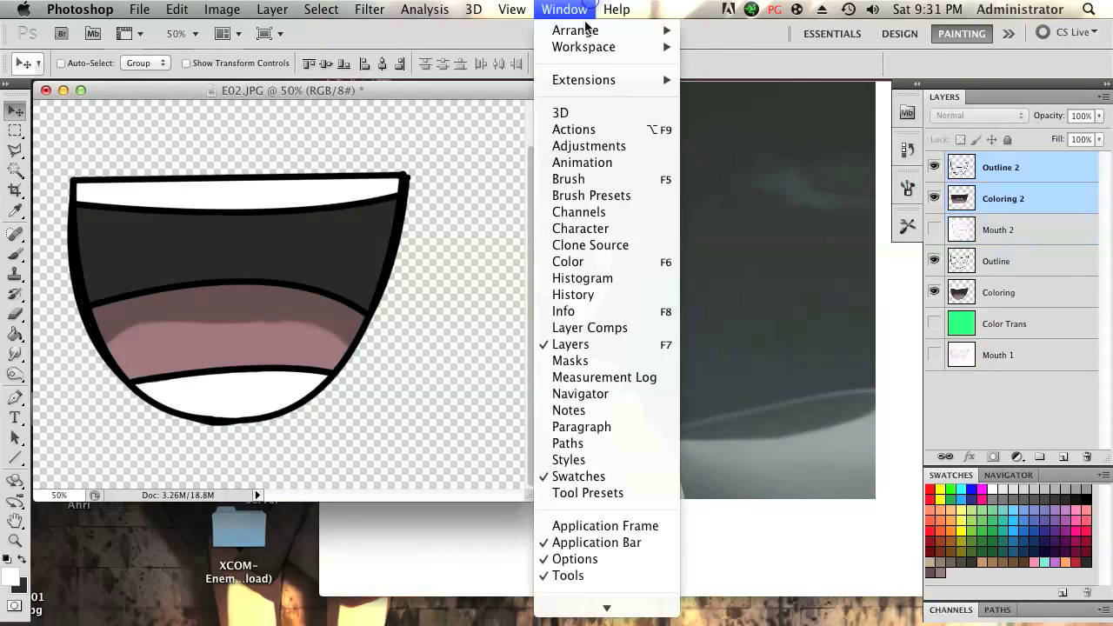
left_click(585, 162)
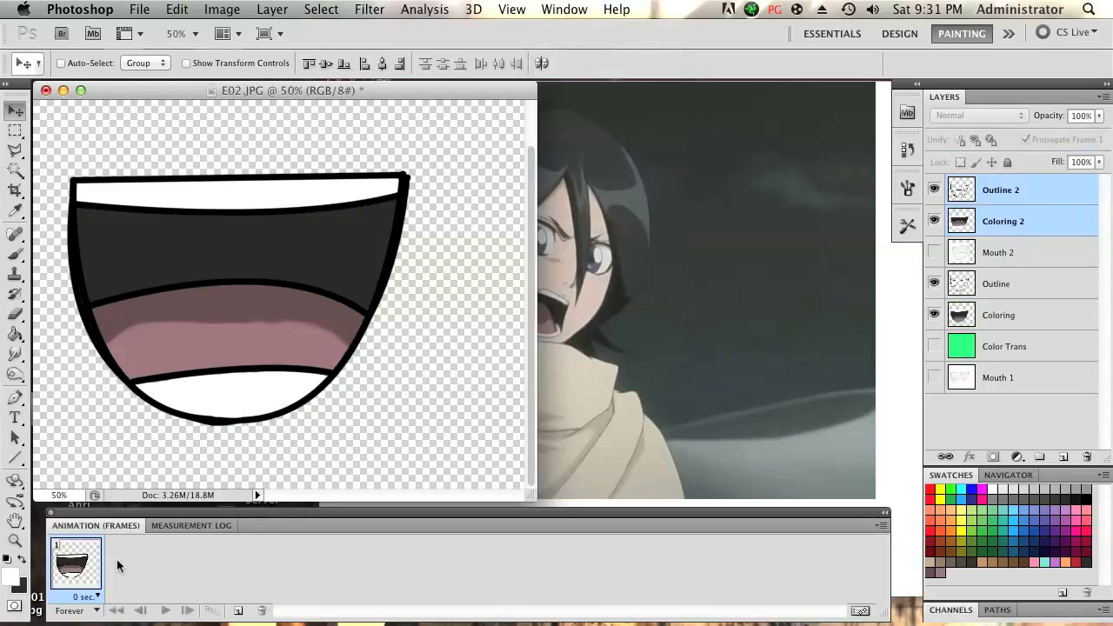
left_click(856, 609)
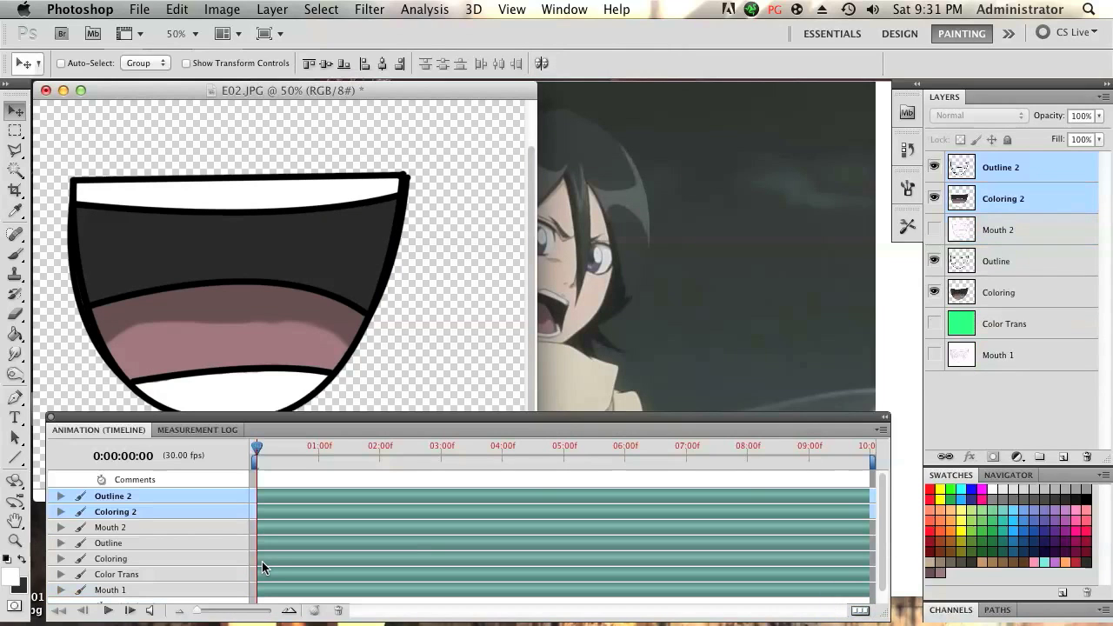
left_click(856, 611)
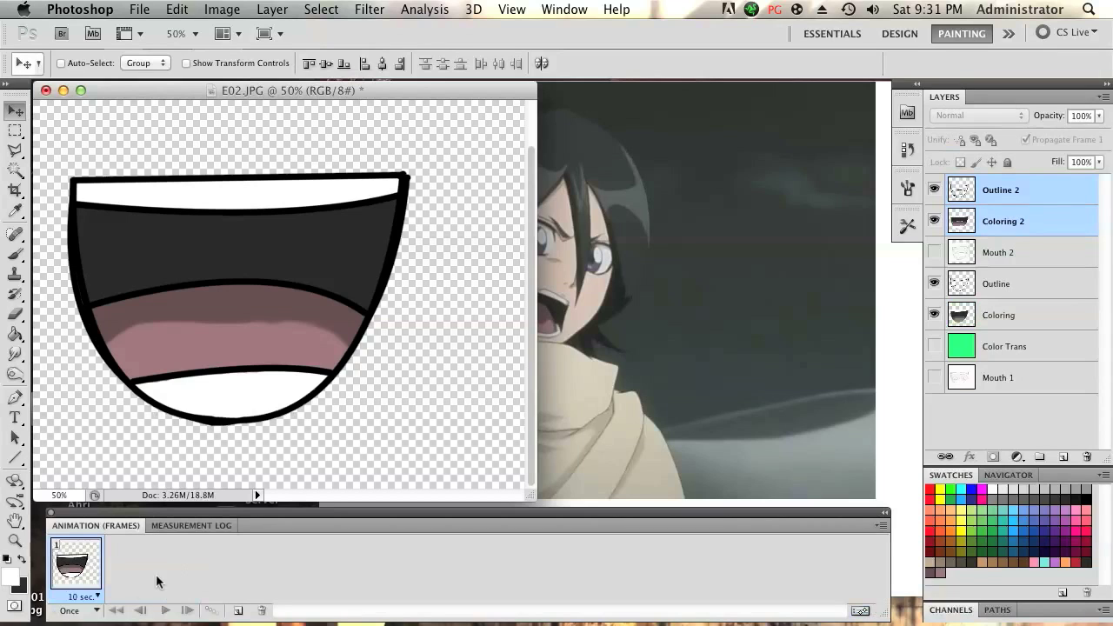
- Set the first animation frame's delay to 0 seconds and duplicate it as a second frame
left_click(83, 597)
left_click(100, 476)
left_click(237, 614)
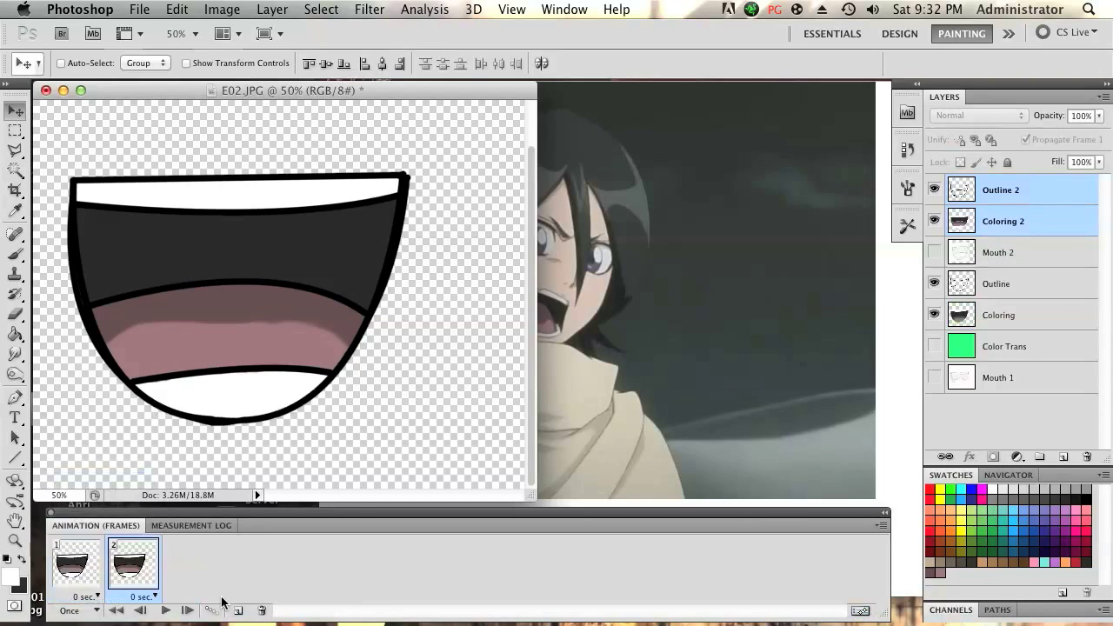
- In animation frame 1, hide the Outline 2 and Coloring 2 layers
left_click(74, 574)
left_click(935, 189)
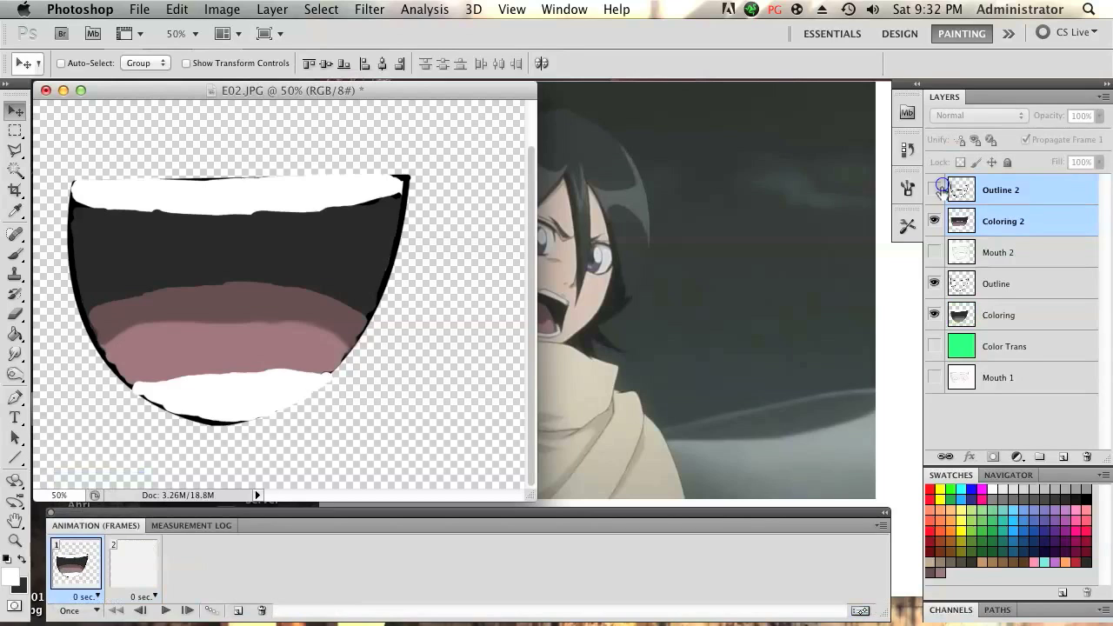
left_click(933, 220)
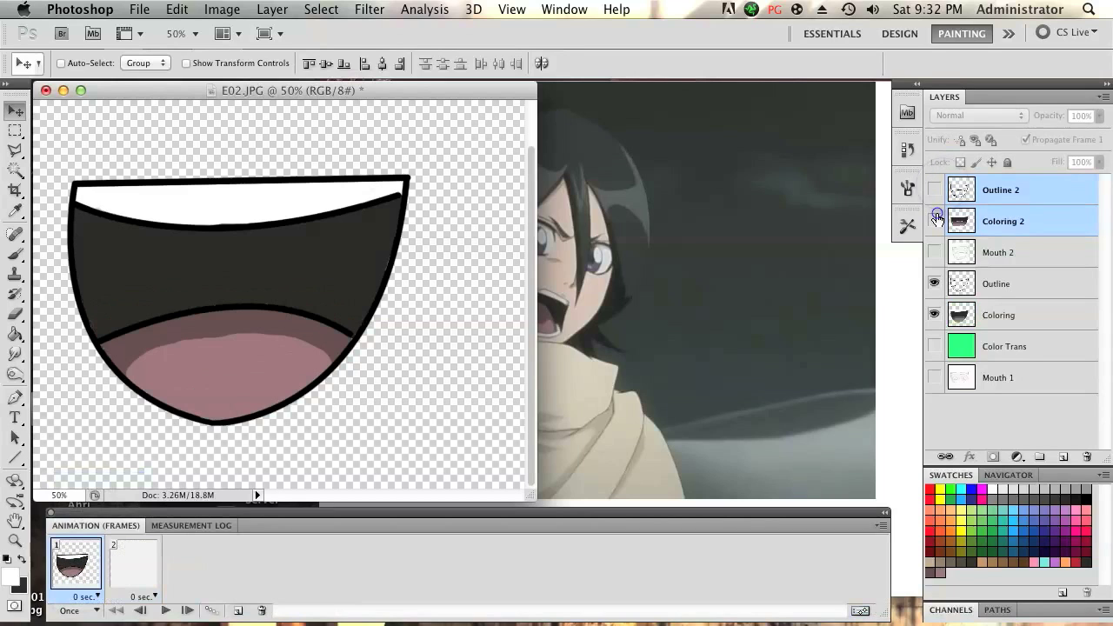
- In animation frame 2, hide the Outline and Coloring layers and show Outline 2 and Coloring 2
left_click(129, 563)
left_click(934, 283)
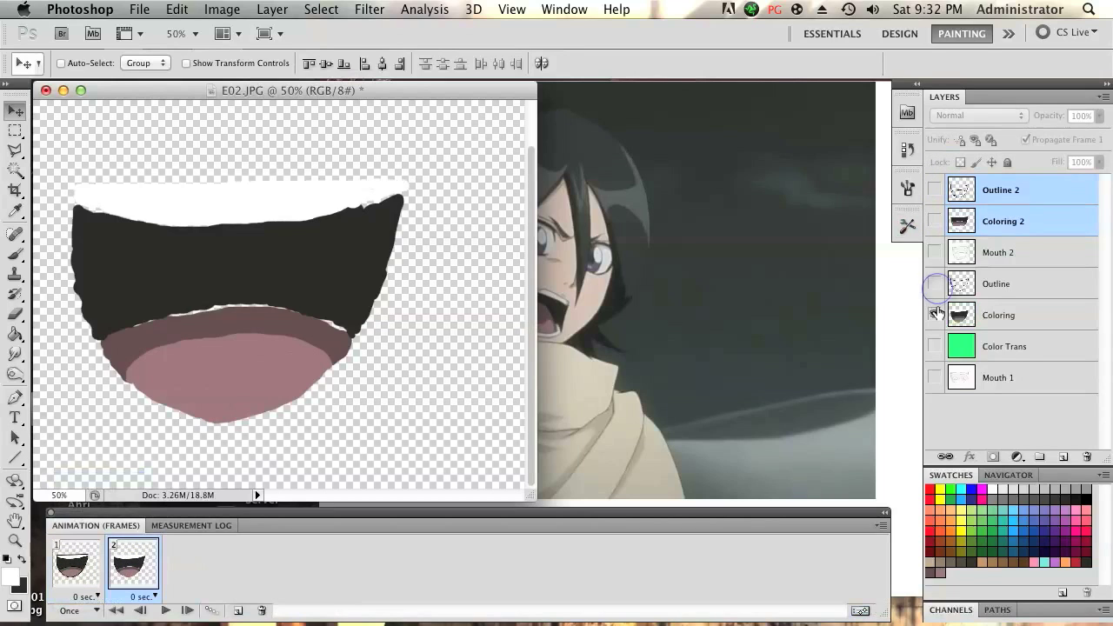
left_click(934, 315)
left_click(933, 190)
left_click(934, 221)
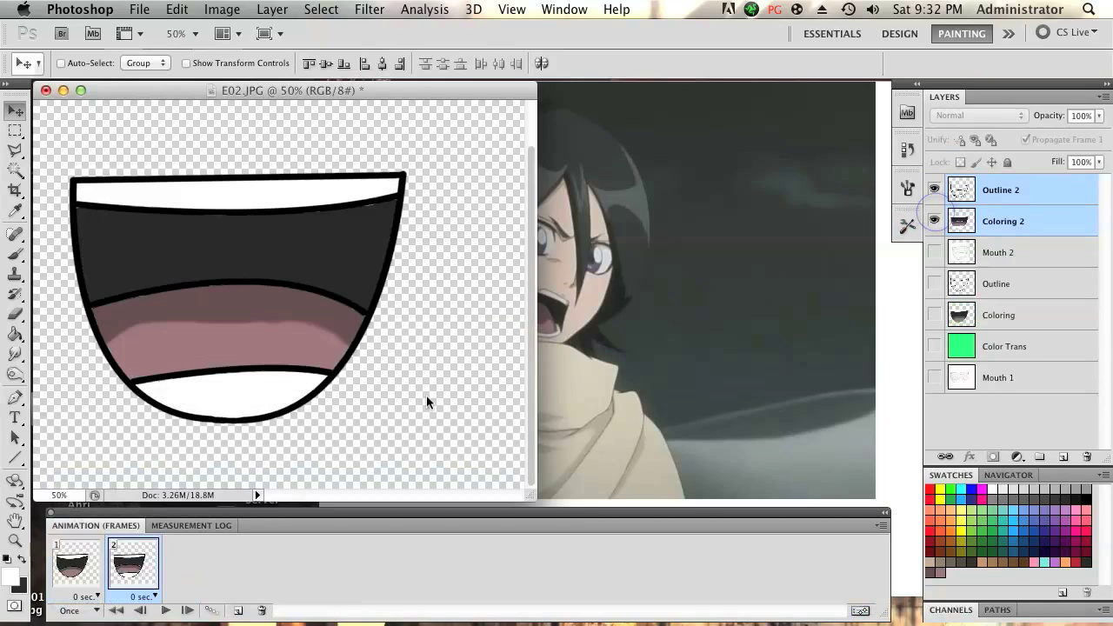
- Play the two-frame mouth animation to preview it
left_click(168, 609)
left_click(168, 609)
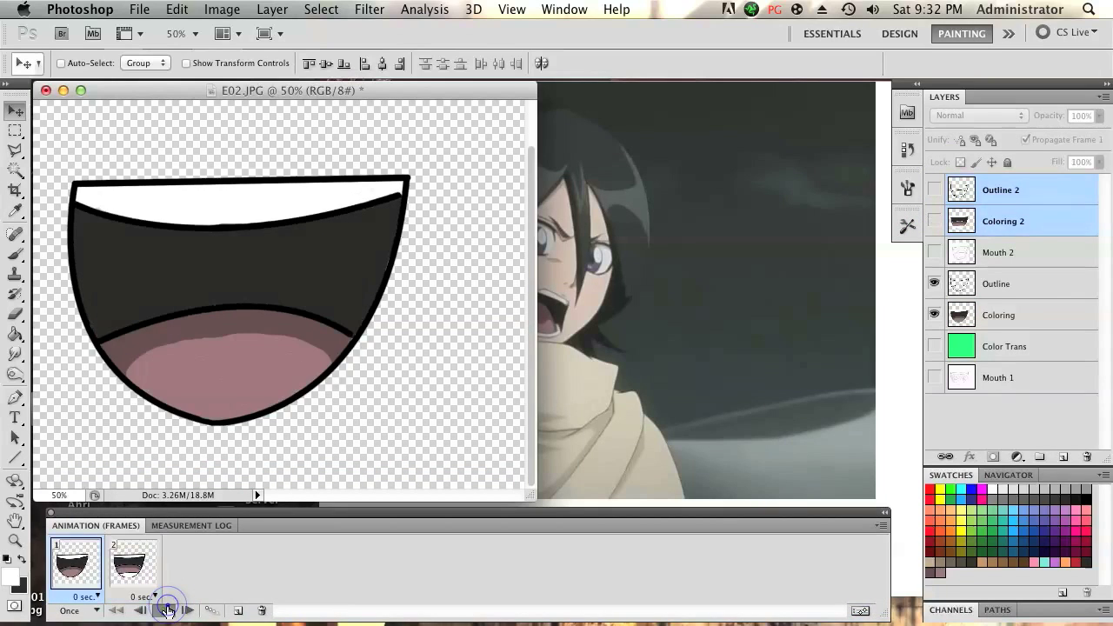
- Set the delay of both animation frames to 0.2 seconds
left_click(168, 611)
left_click(168, 610)
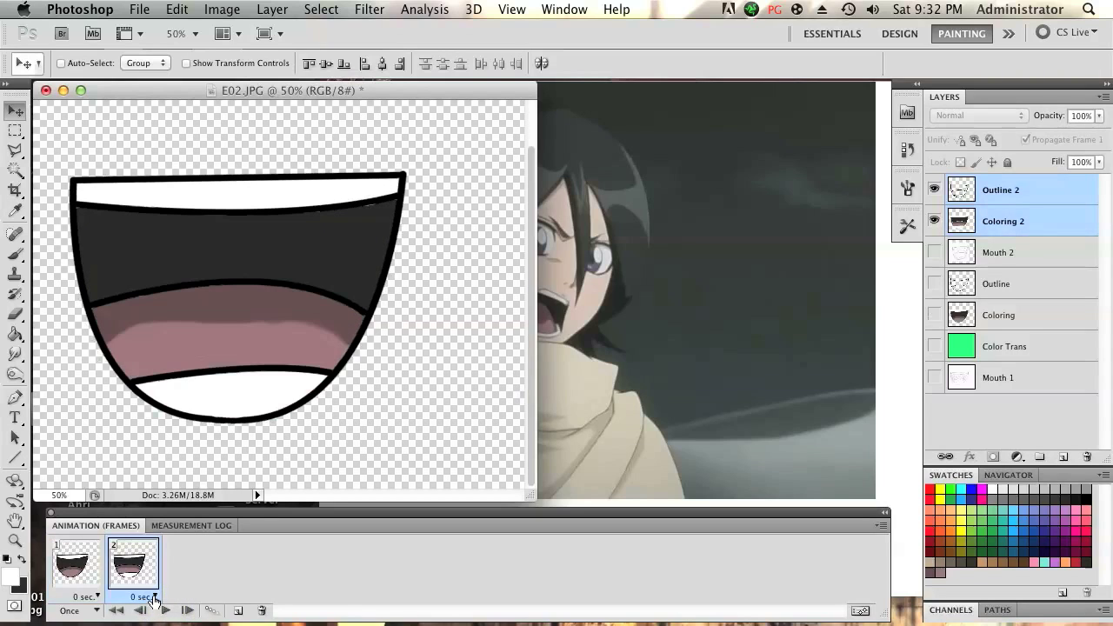
left_click(154, 597)
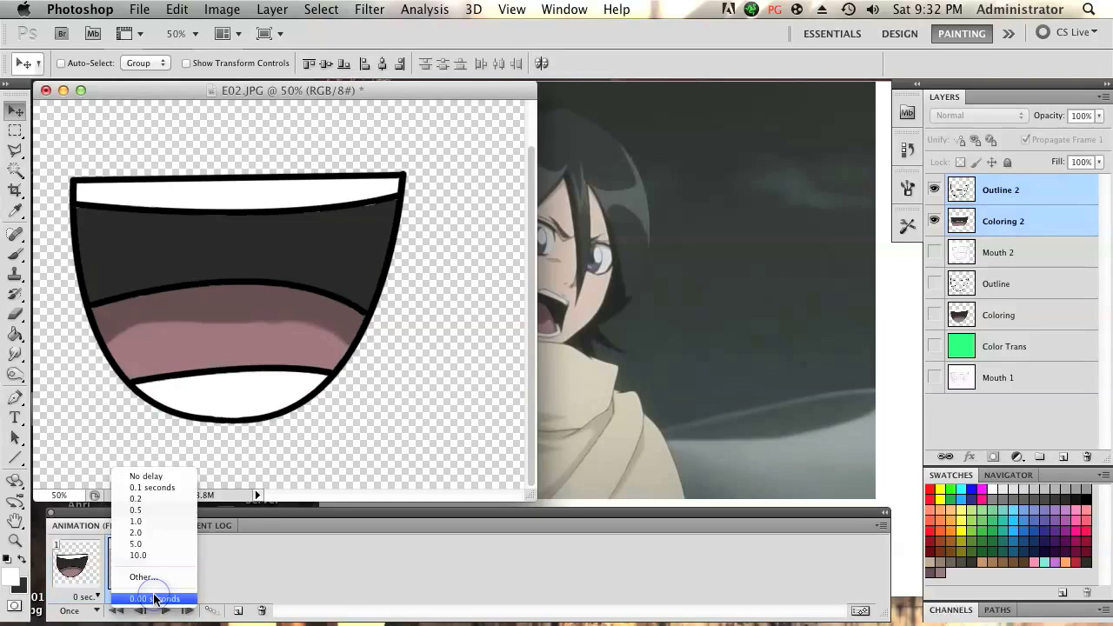
left_click(162, 497)
left_click(85, 597)
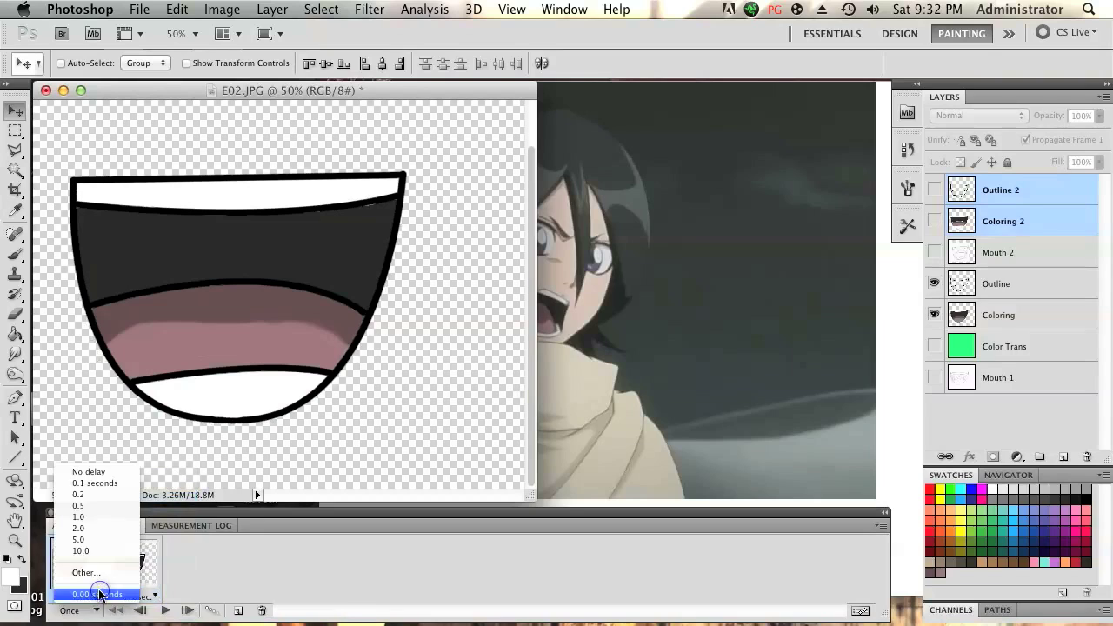
left_click(119, 494)
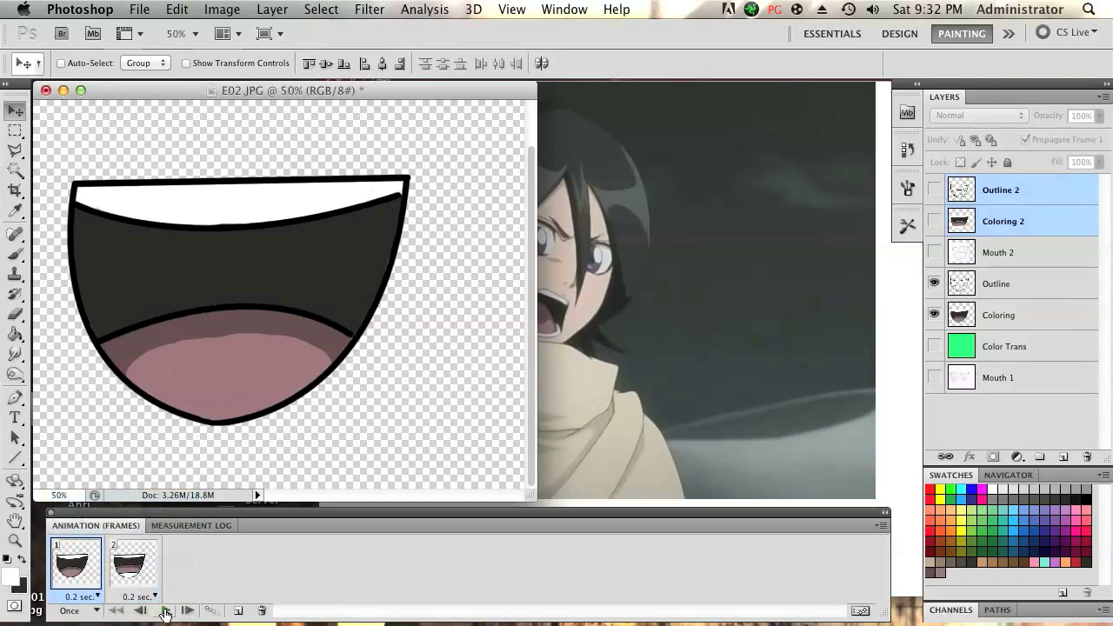
- Play the mouth animation several times to check the 0.2-second frame timing
left_click(165, 610)
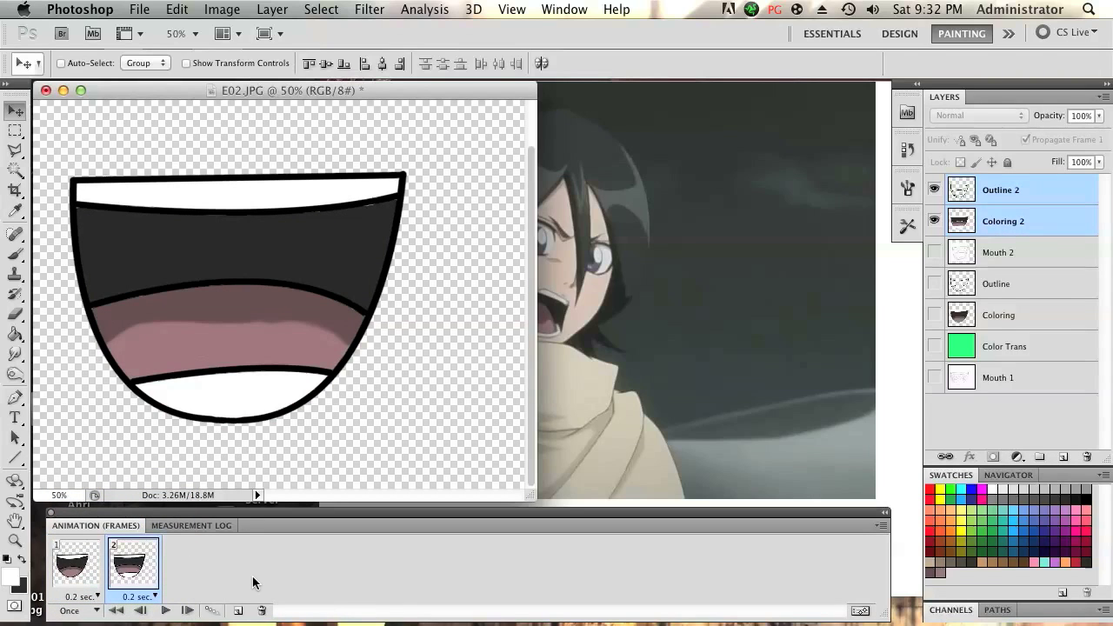
left_click(173, 611)
left_click(166, 611)
left_click(166, 611)
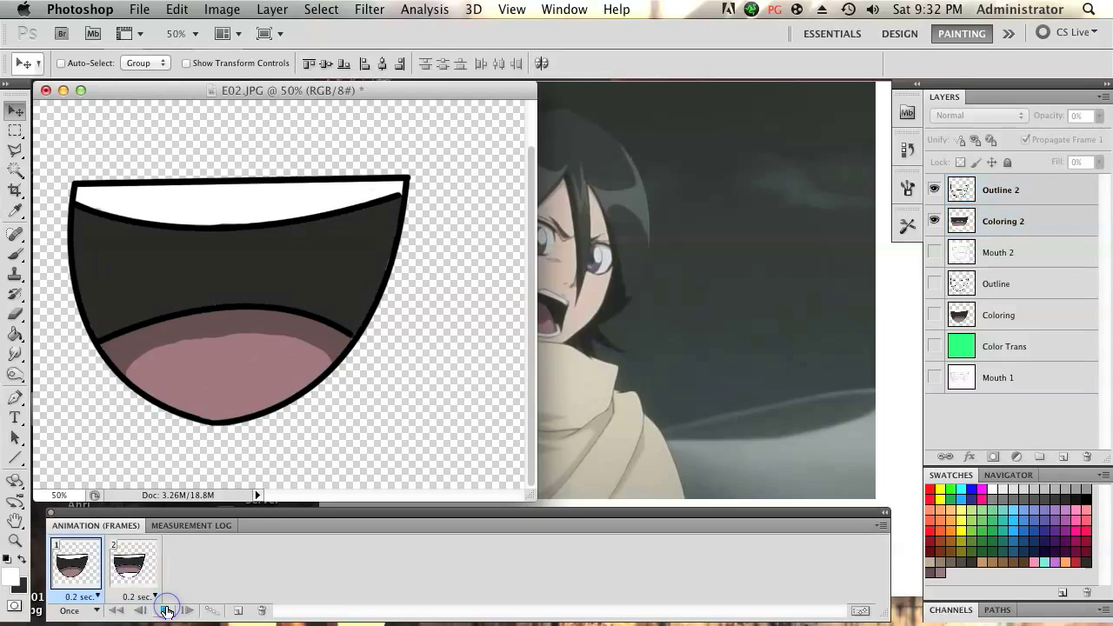
left_click(166, 611)
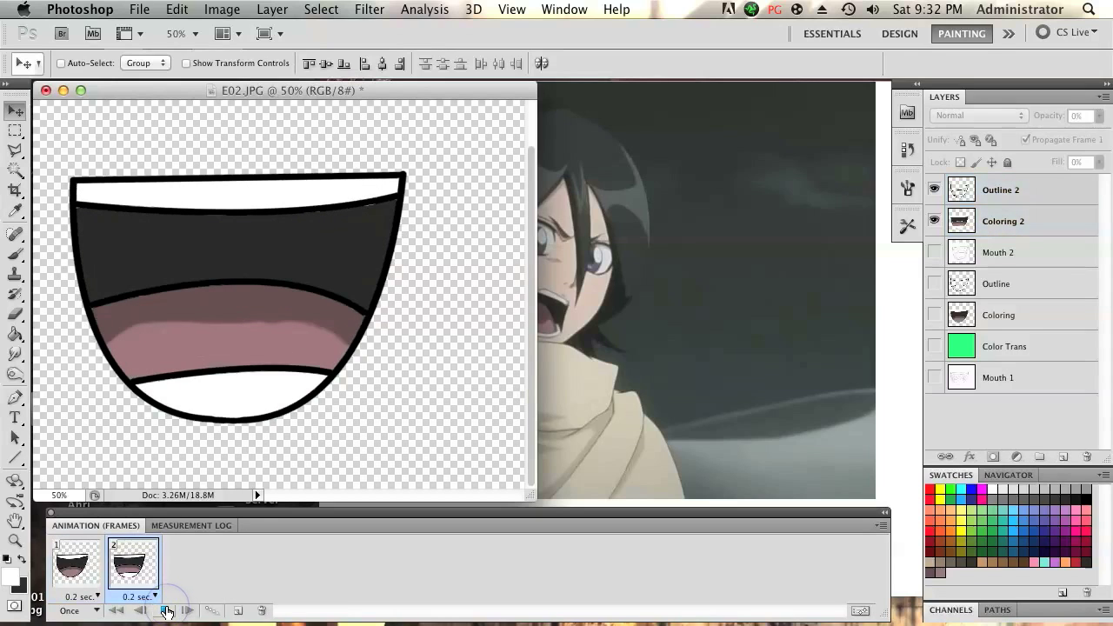
left_click(167, 611)
left_click(166, 611)
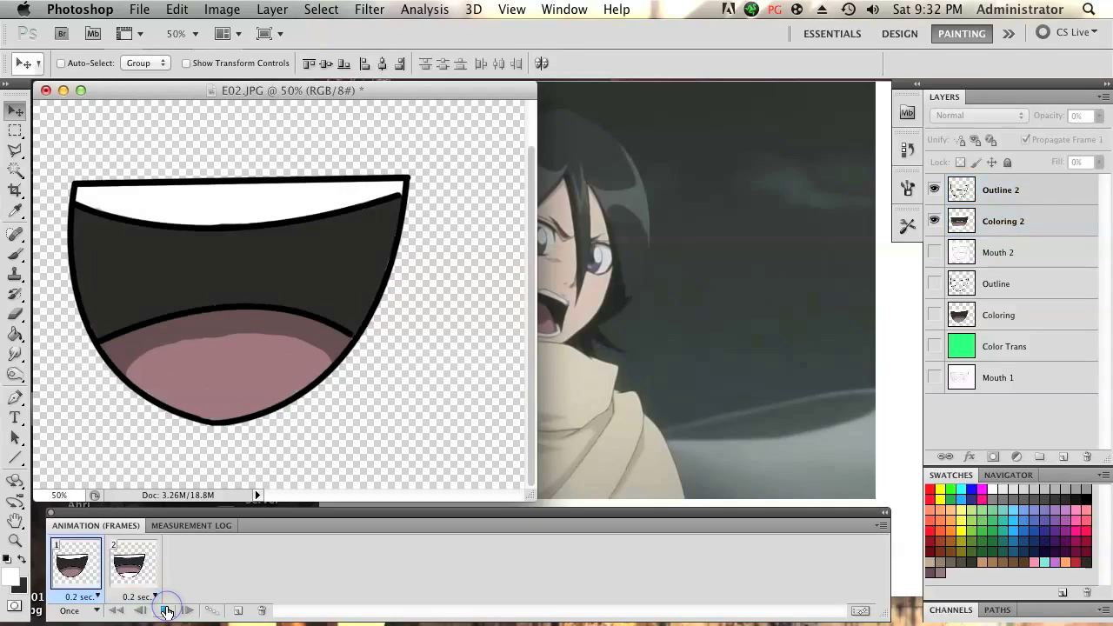
left_click(166, 611)
left_click(166, 611)
- Set the delay of both animation frames to 1 second and play the animation
left_click(152, 598)
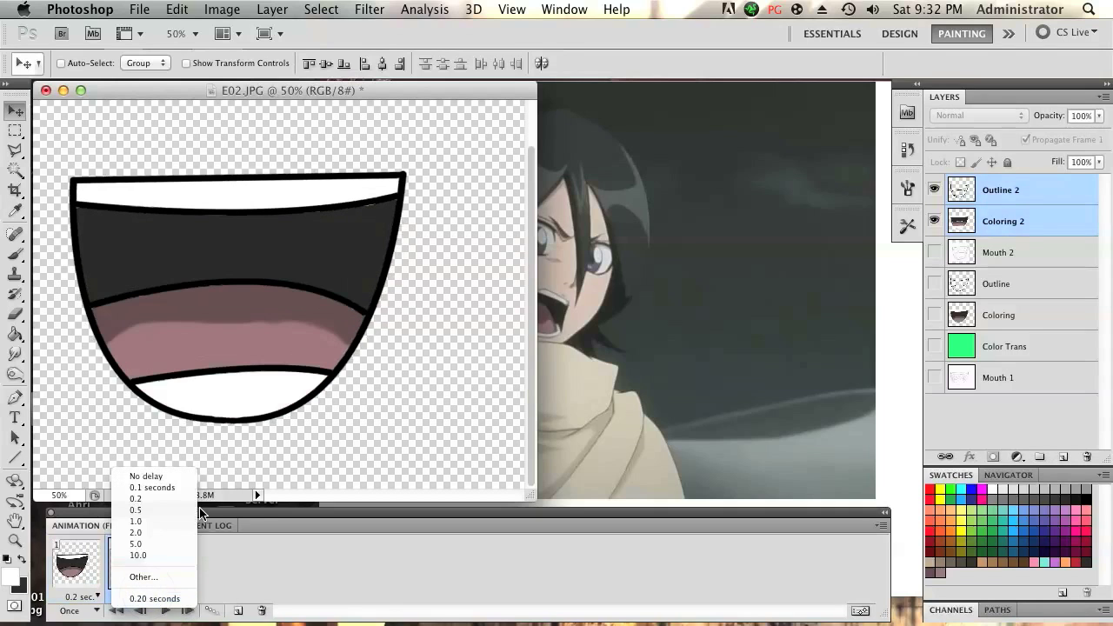
left_click(175, 525)
left_click(98, 595)
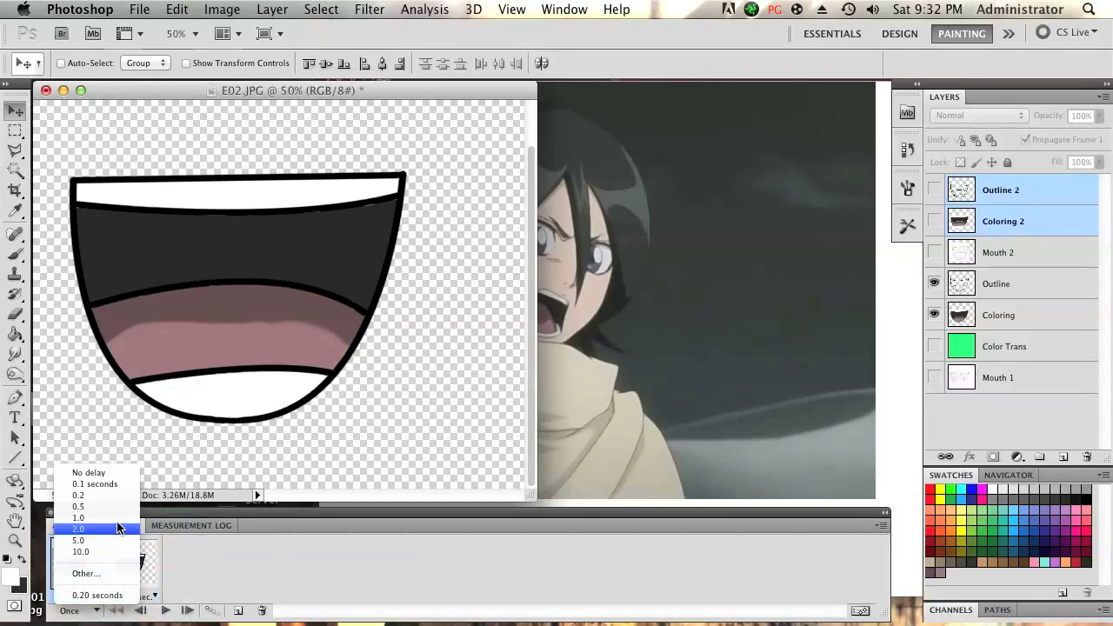
left_click(80, 518)
left_click(165, 611)
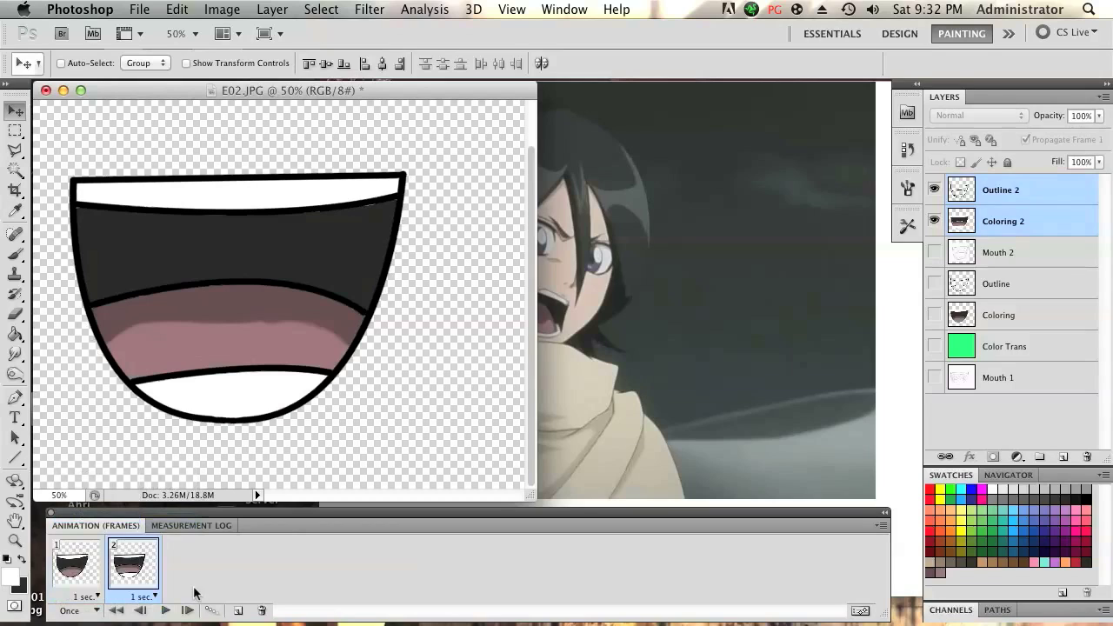
- Set the animation to loop forever with a 0.1-second delay on both frames, and play it
left_click(91, 611)
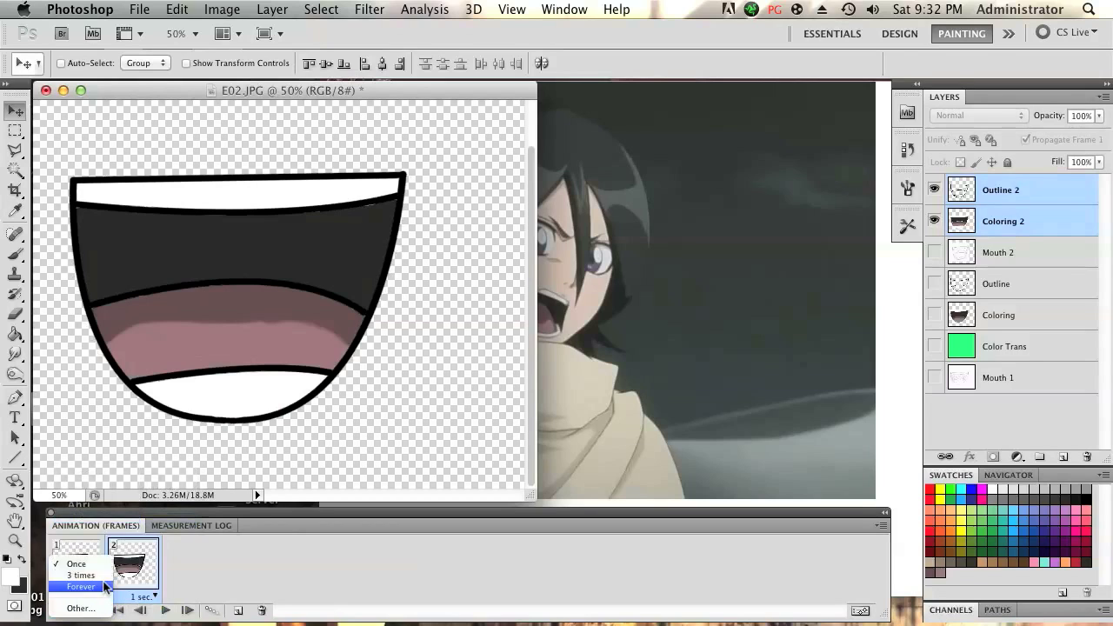
left_click(105, 587)
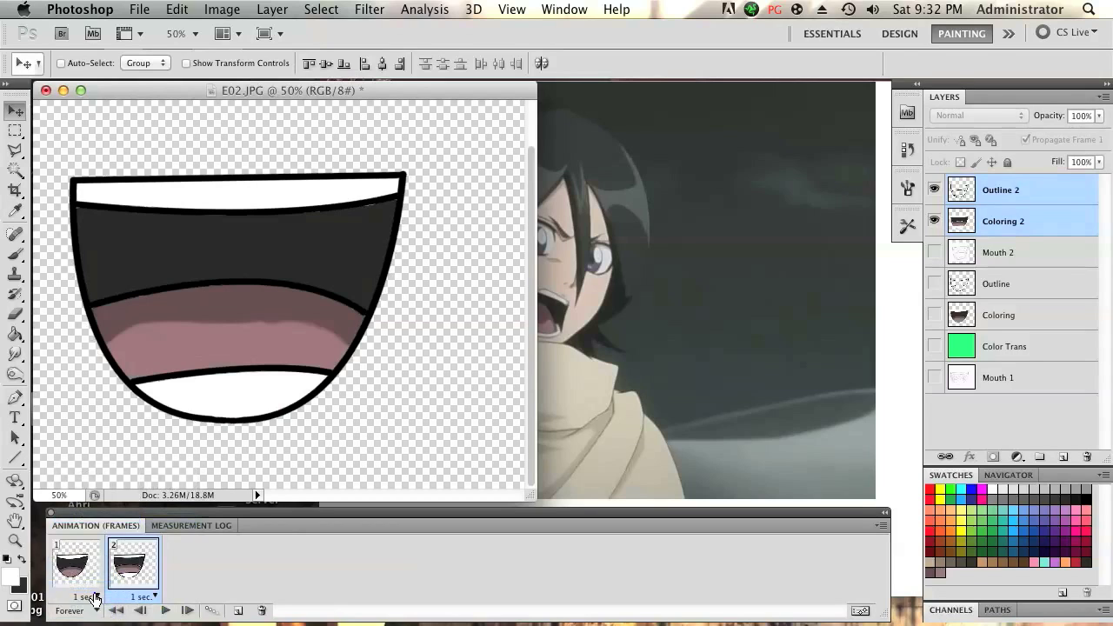
left_click(91, 596)
left_click(118, 493)
left_click(144, 596)
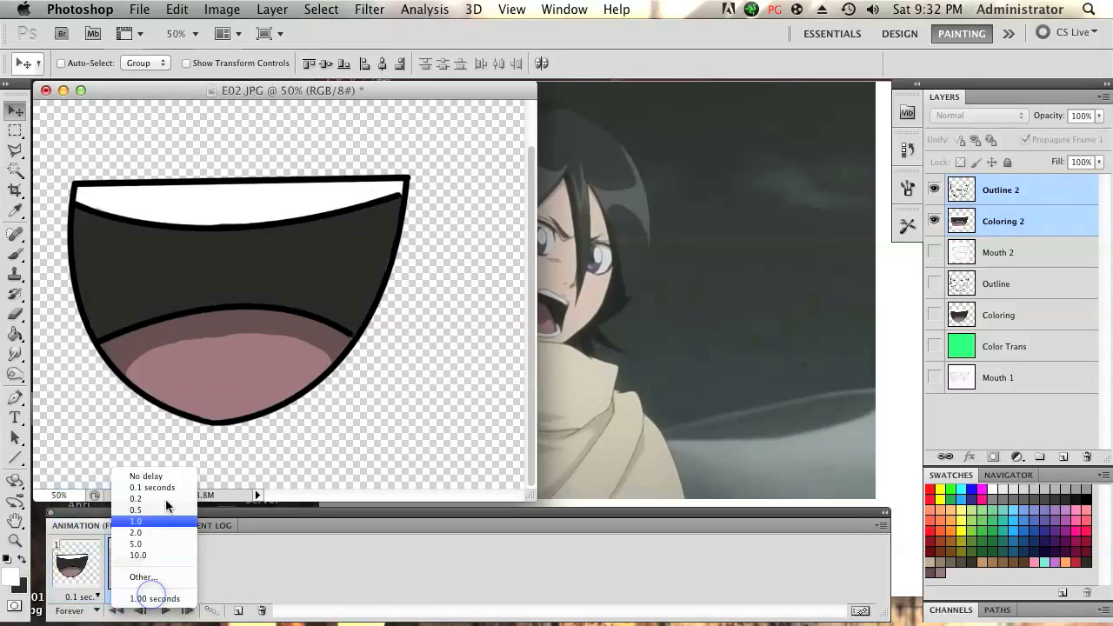
left_click(167, 497)
left_click(149, 596)
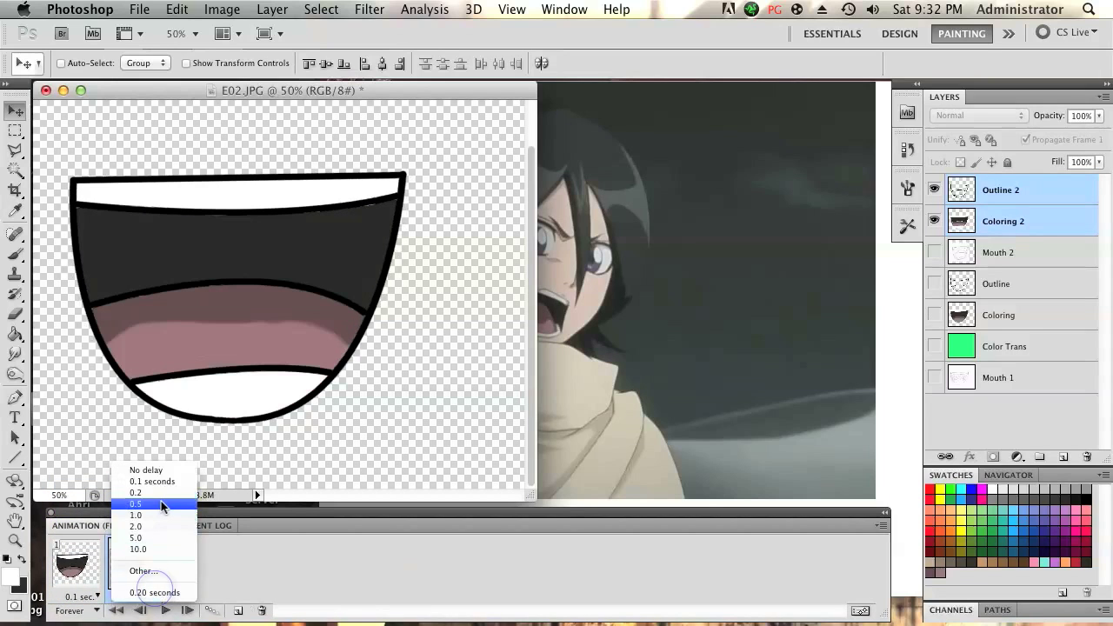
left_click(161, 481)
left_click(166, 609)
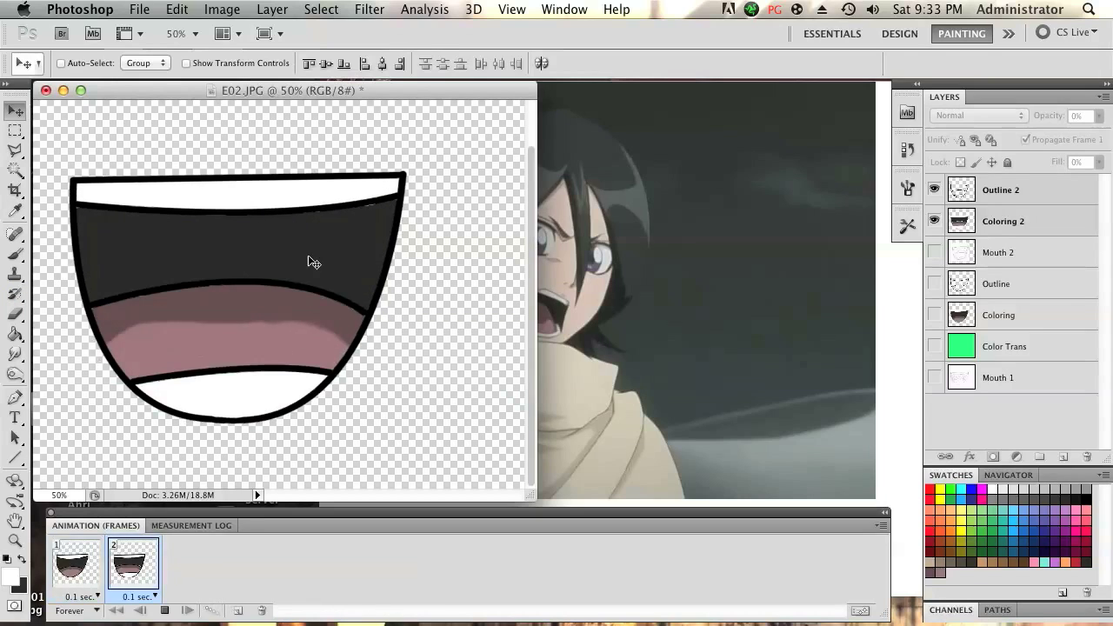
- View the looping mouth animation at 16.67% zoom and place its window near the anime reference image to compare them
key("super+minus")
key("super+minus")
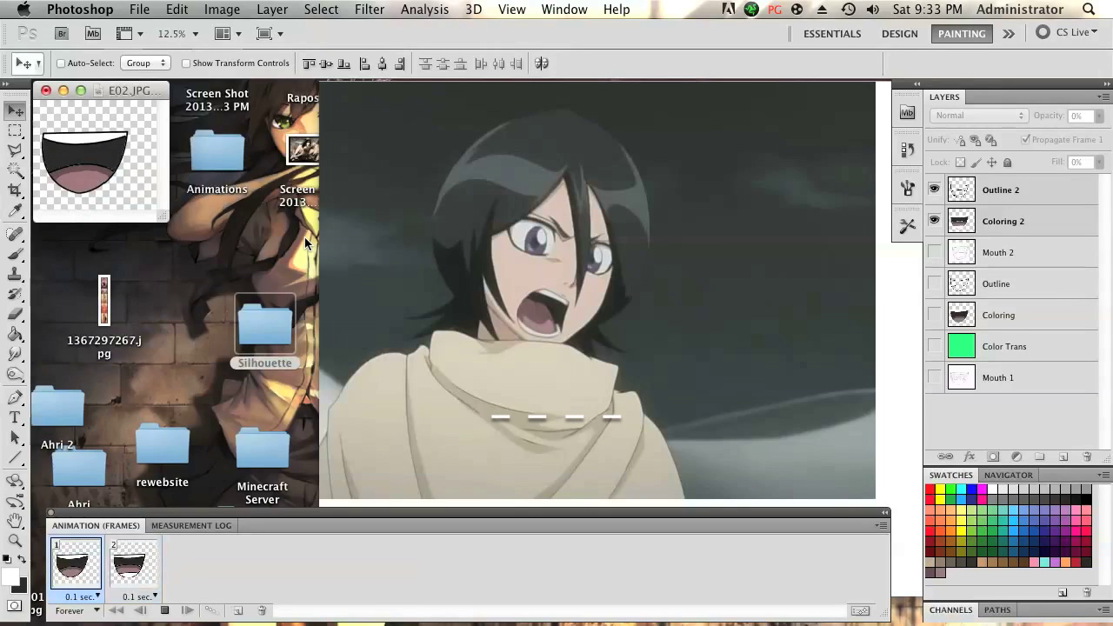
key("super")
key("super+plus")
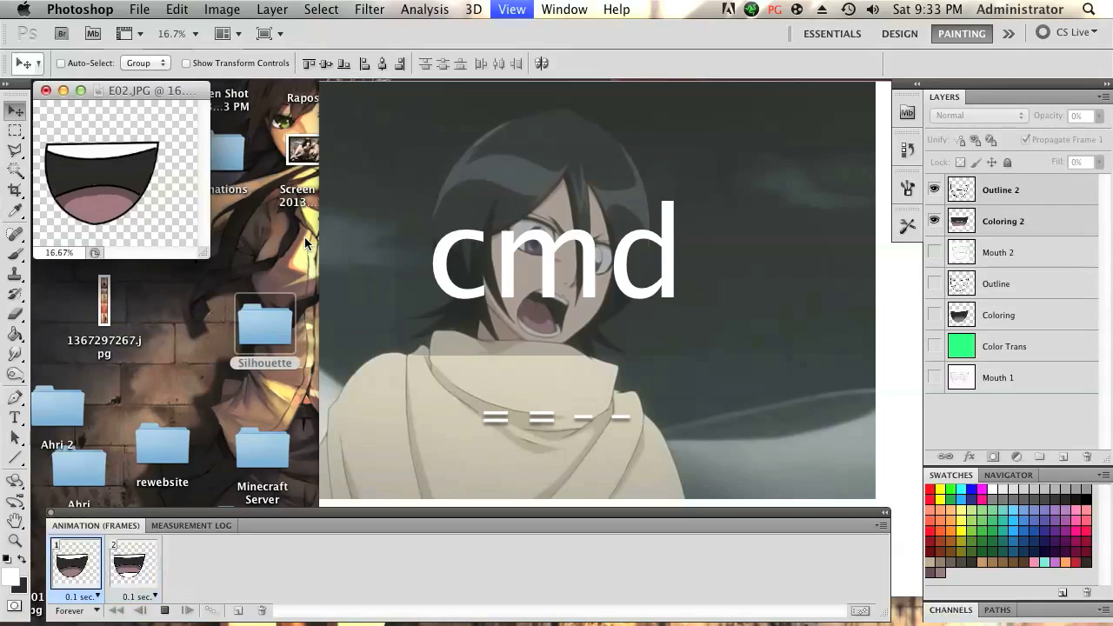
key("super+minus")
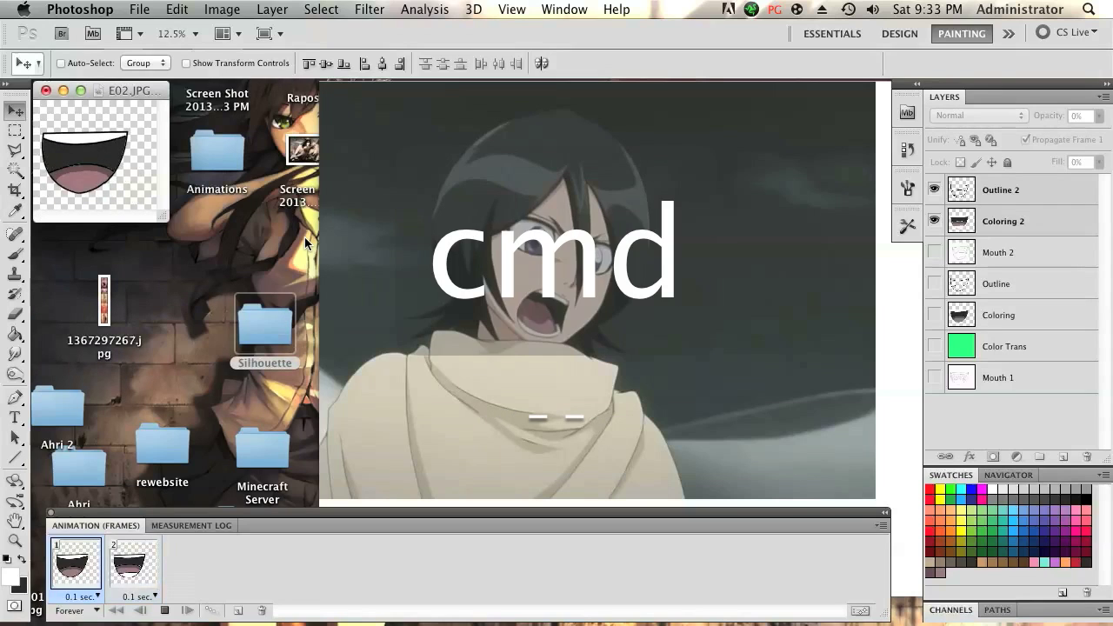
key("super+equal")
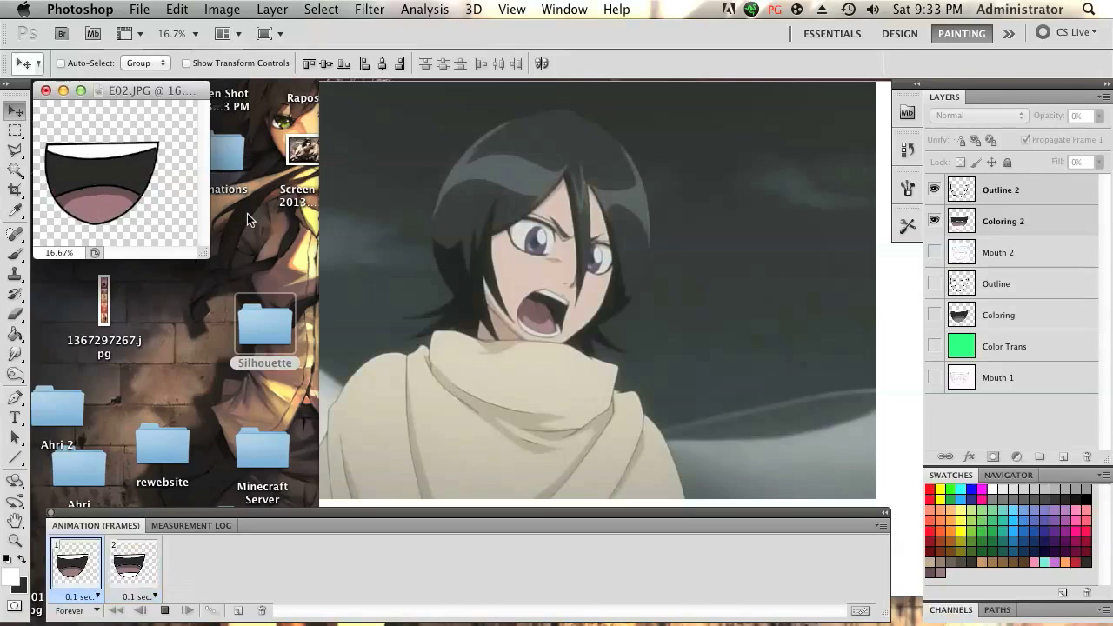
left_click_drag(145, 87, 440, 160)
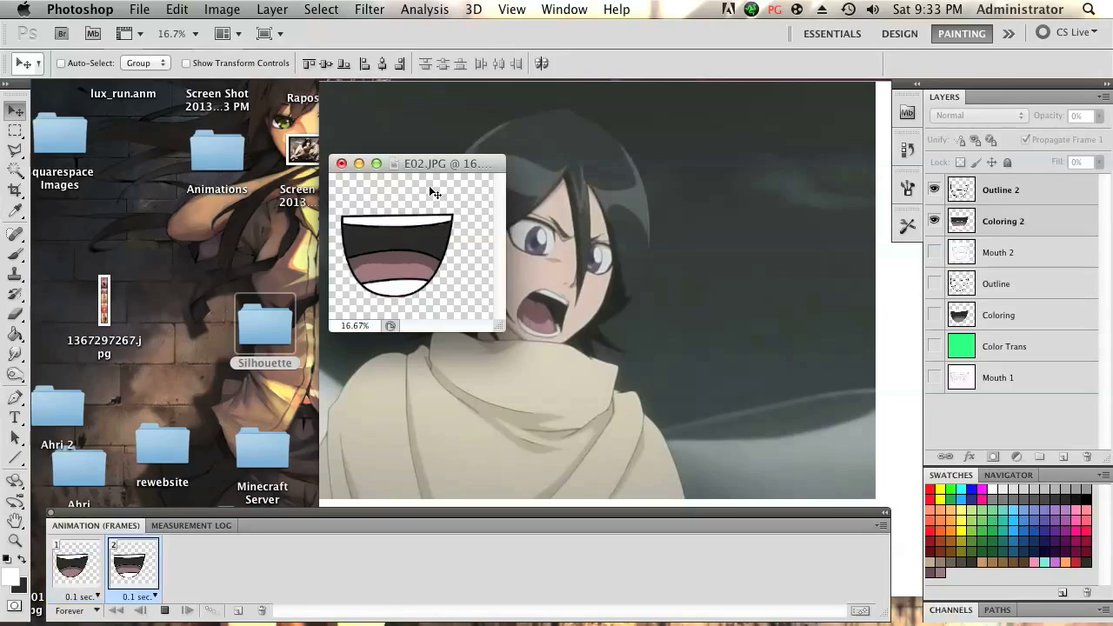
left_click_drag(434, 161, 246, 151)
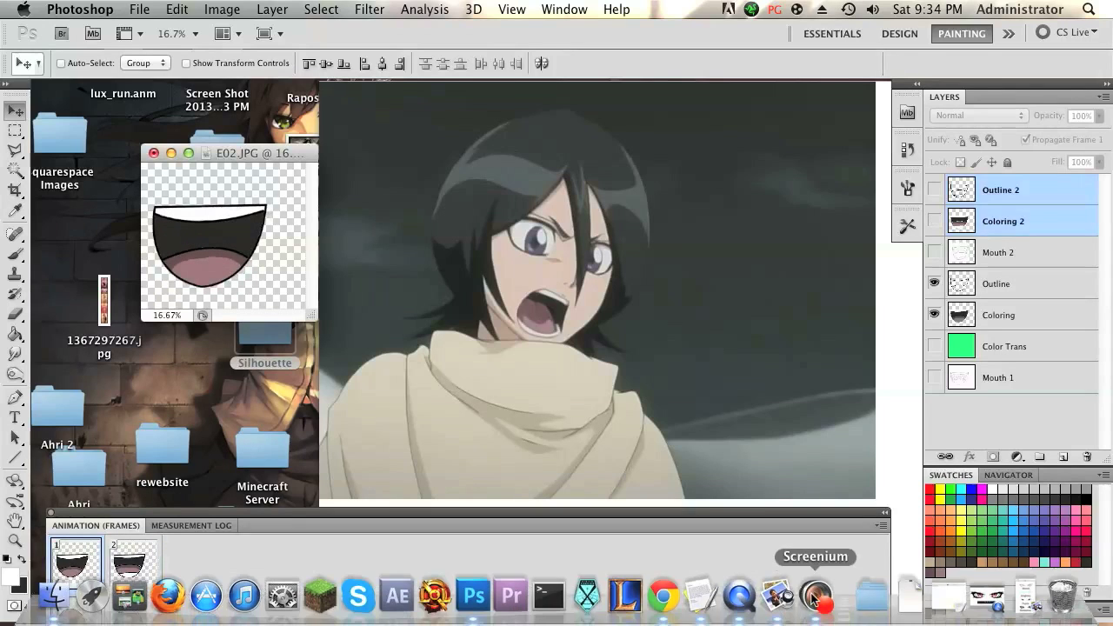
left_click(817, 613)
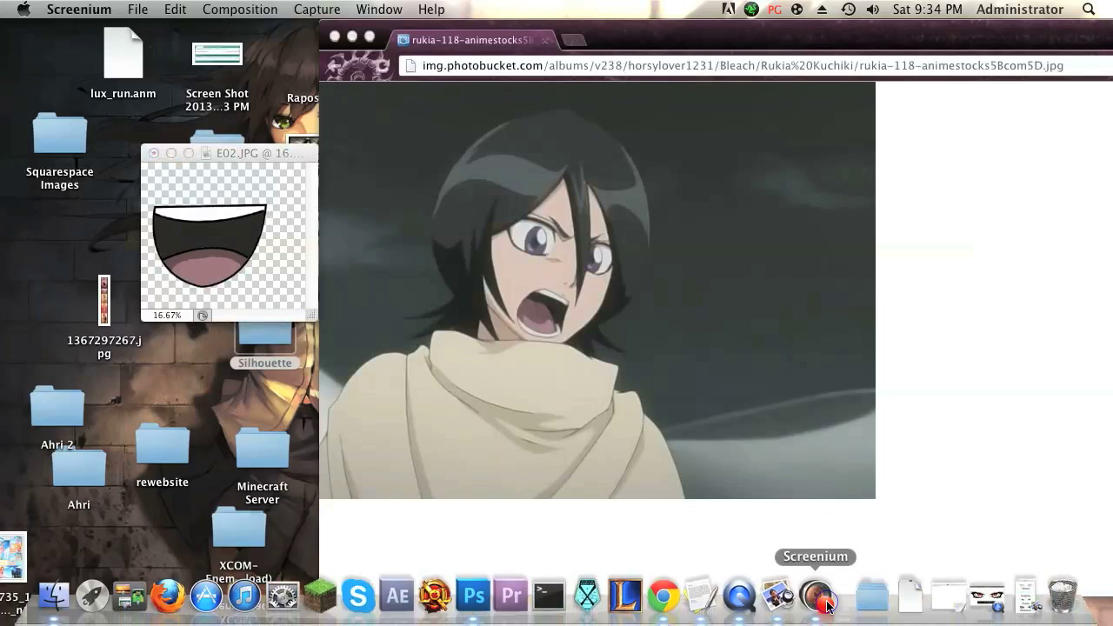
right_click(817, 596)
mouse_move(826, 460)
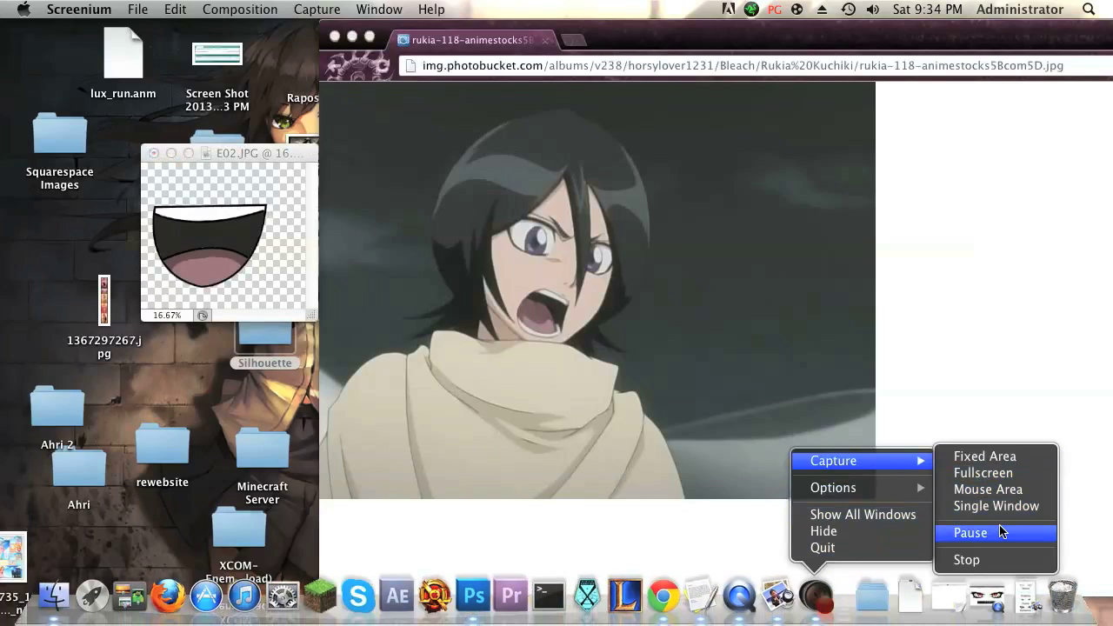